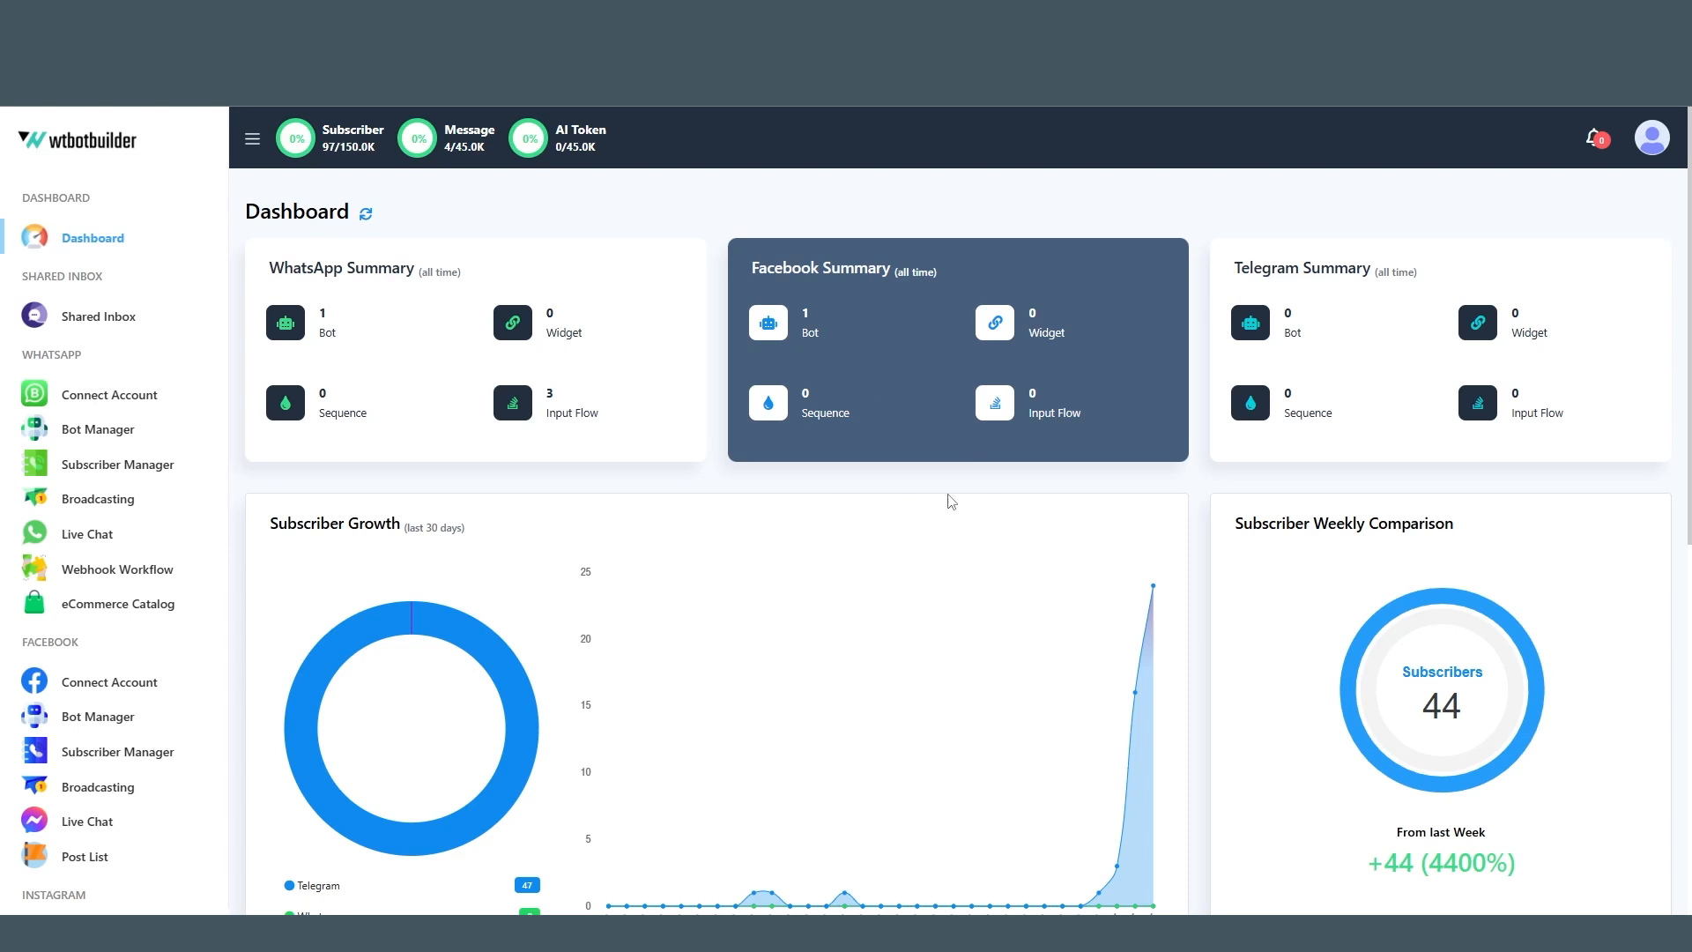
View the Facebook account connection page and open the Facebook Bot Manager.
scroll(132, 705, "down", 3)
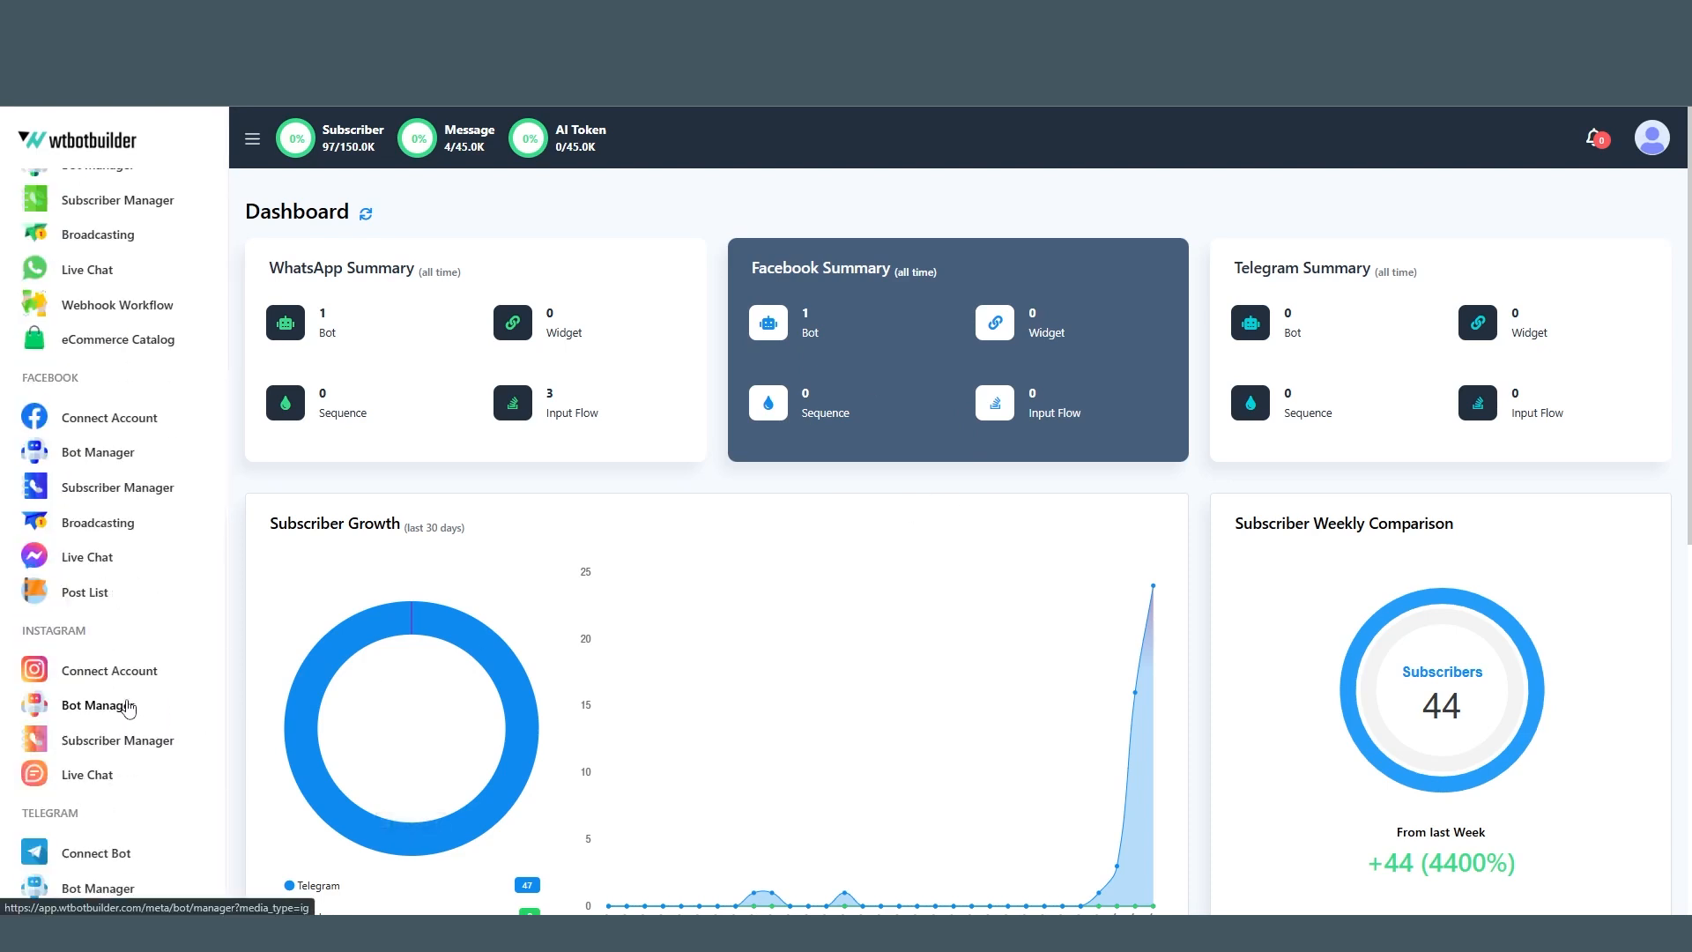
left_click(106, 426)
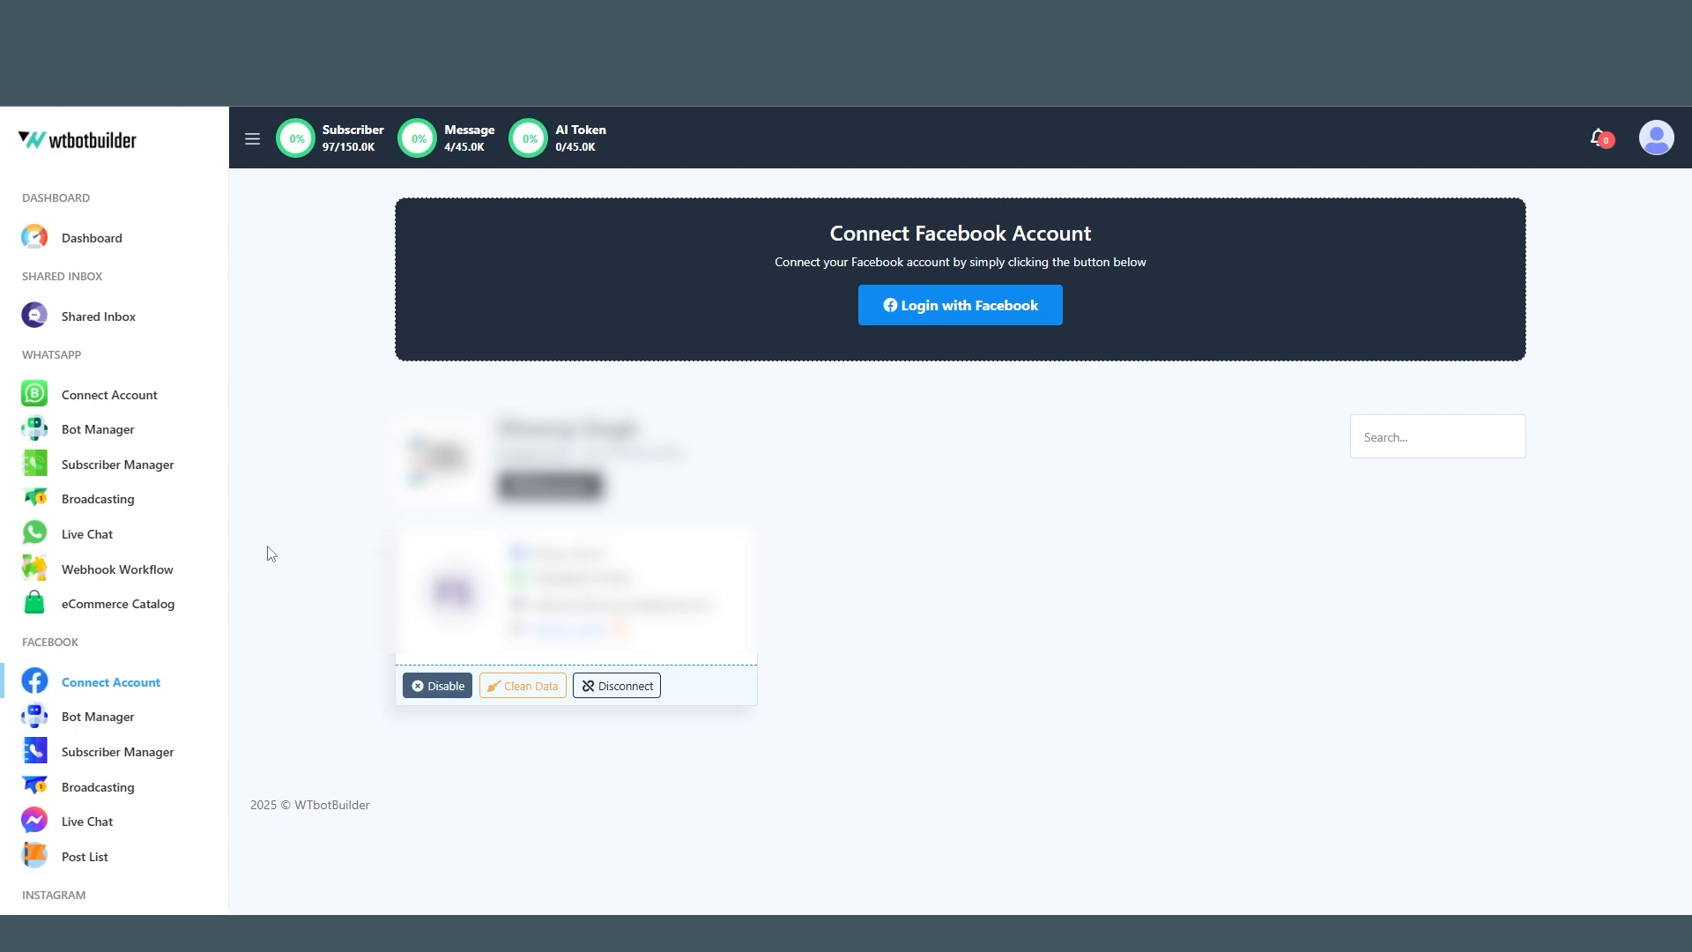
left_click(124, 718)
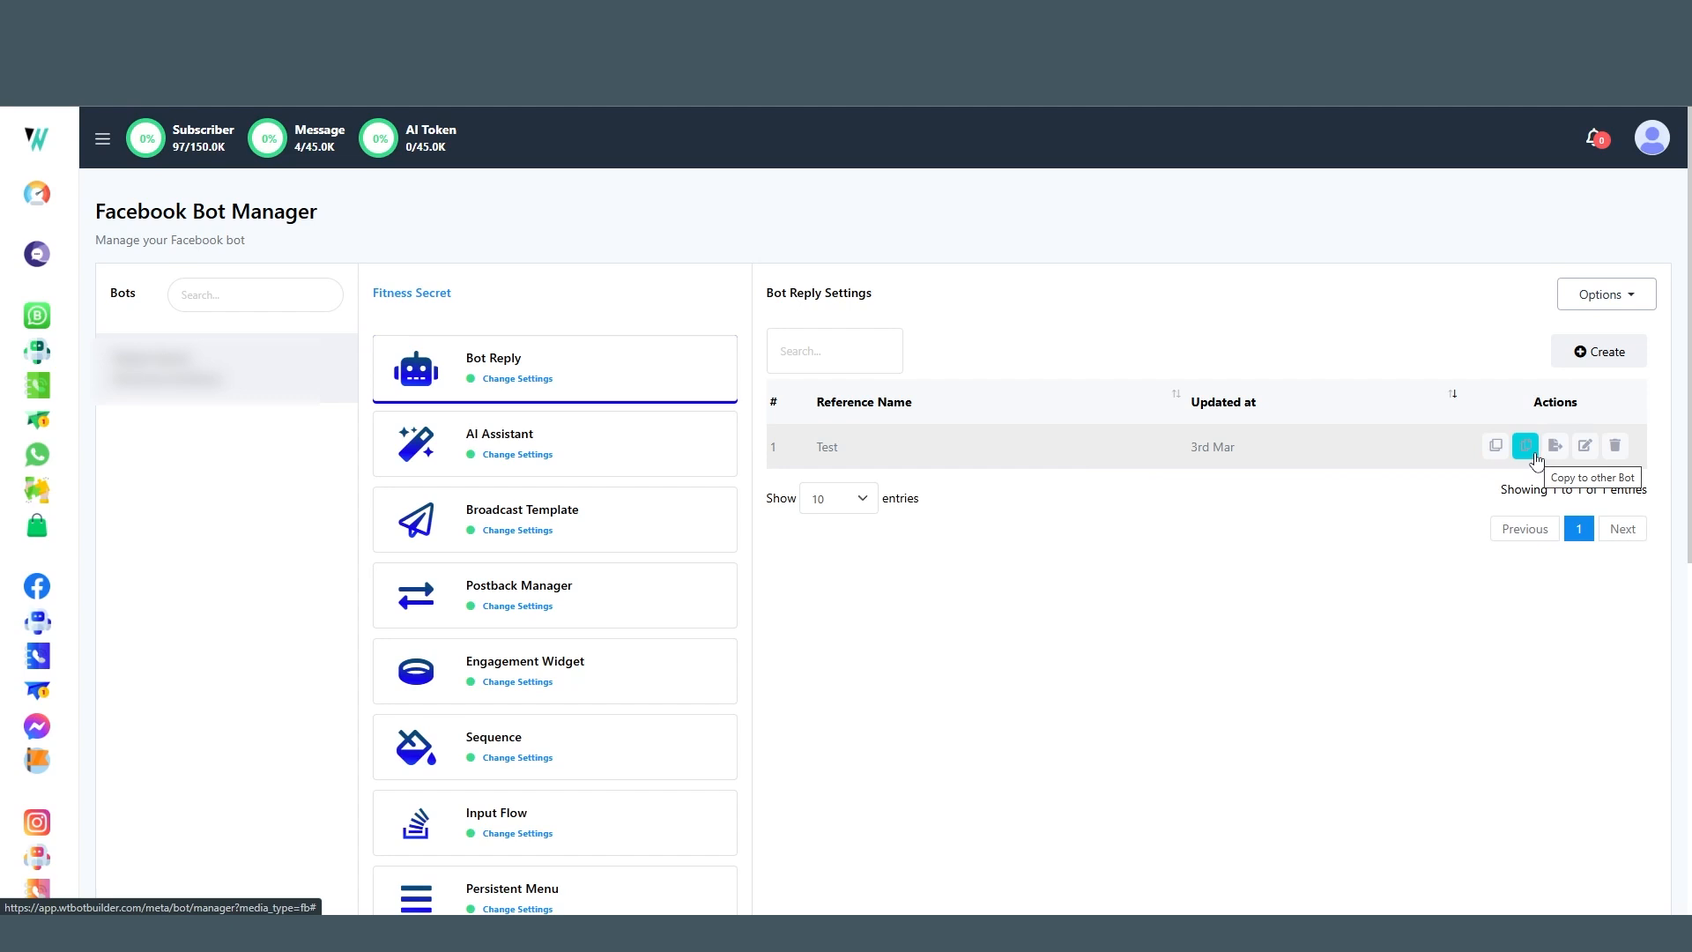
Copy the Test bot reply to the Fitness Secret(fitnesssecretofficial) bot and save the selection.
left_click(1530, 451)
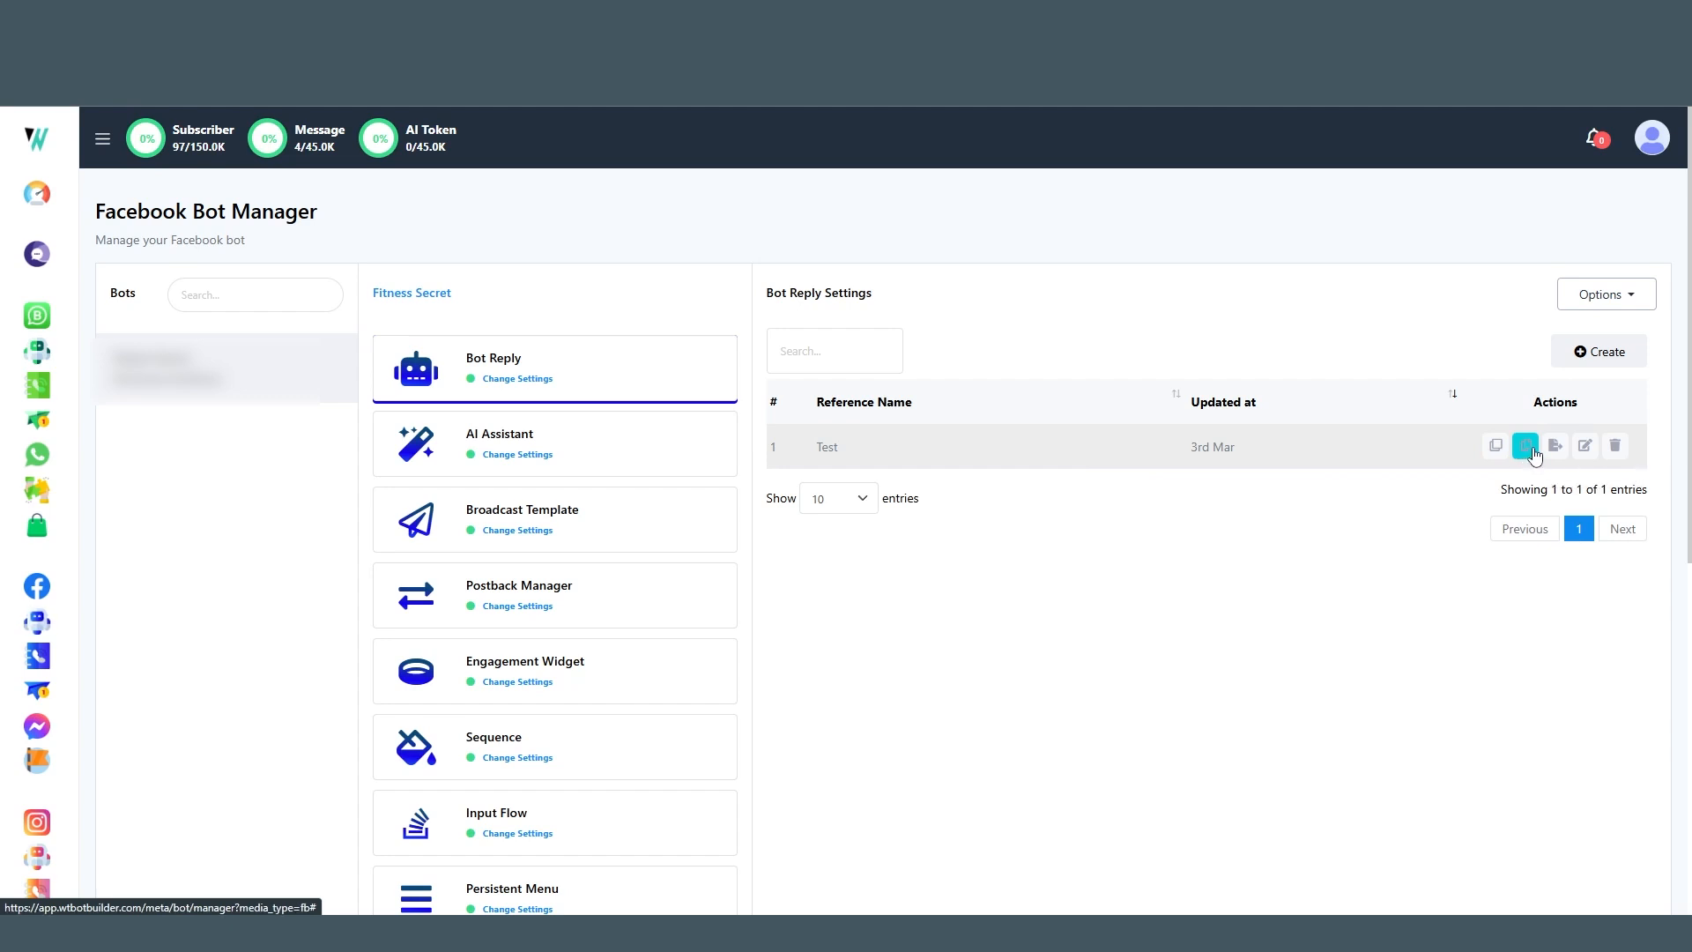
left_click(1362, 246)
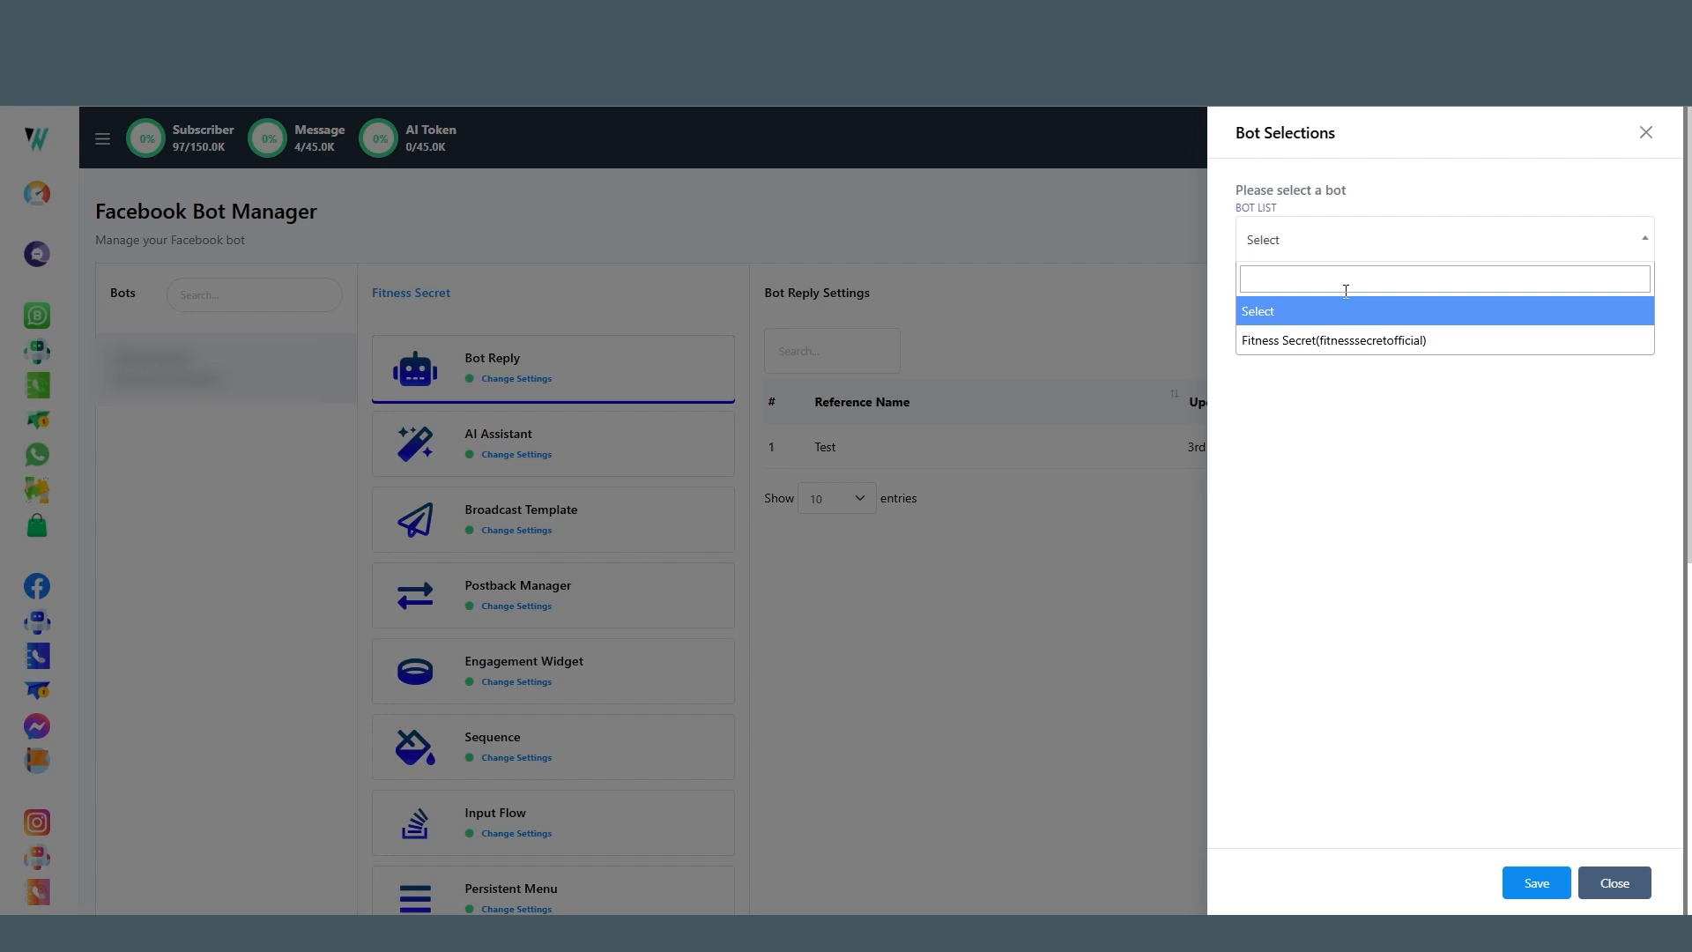
left_click(1359, 341)
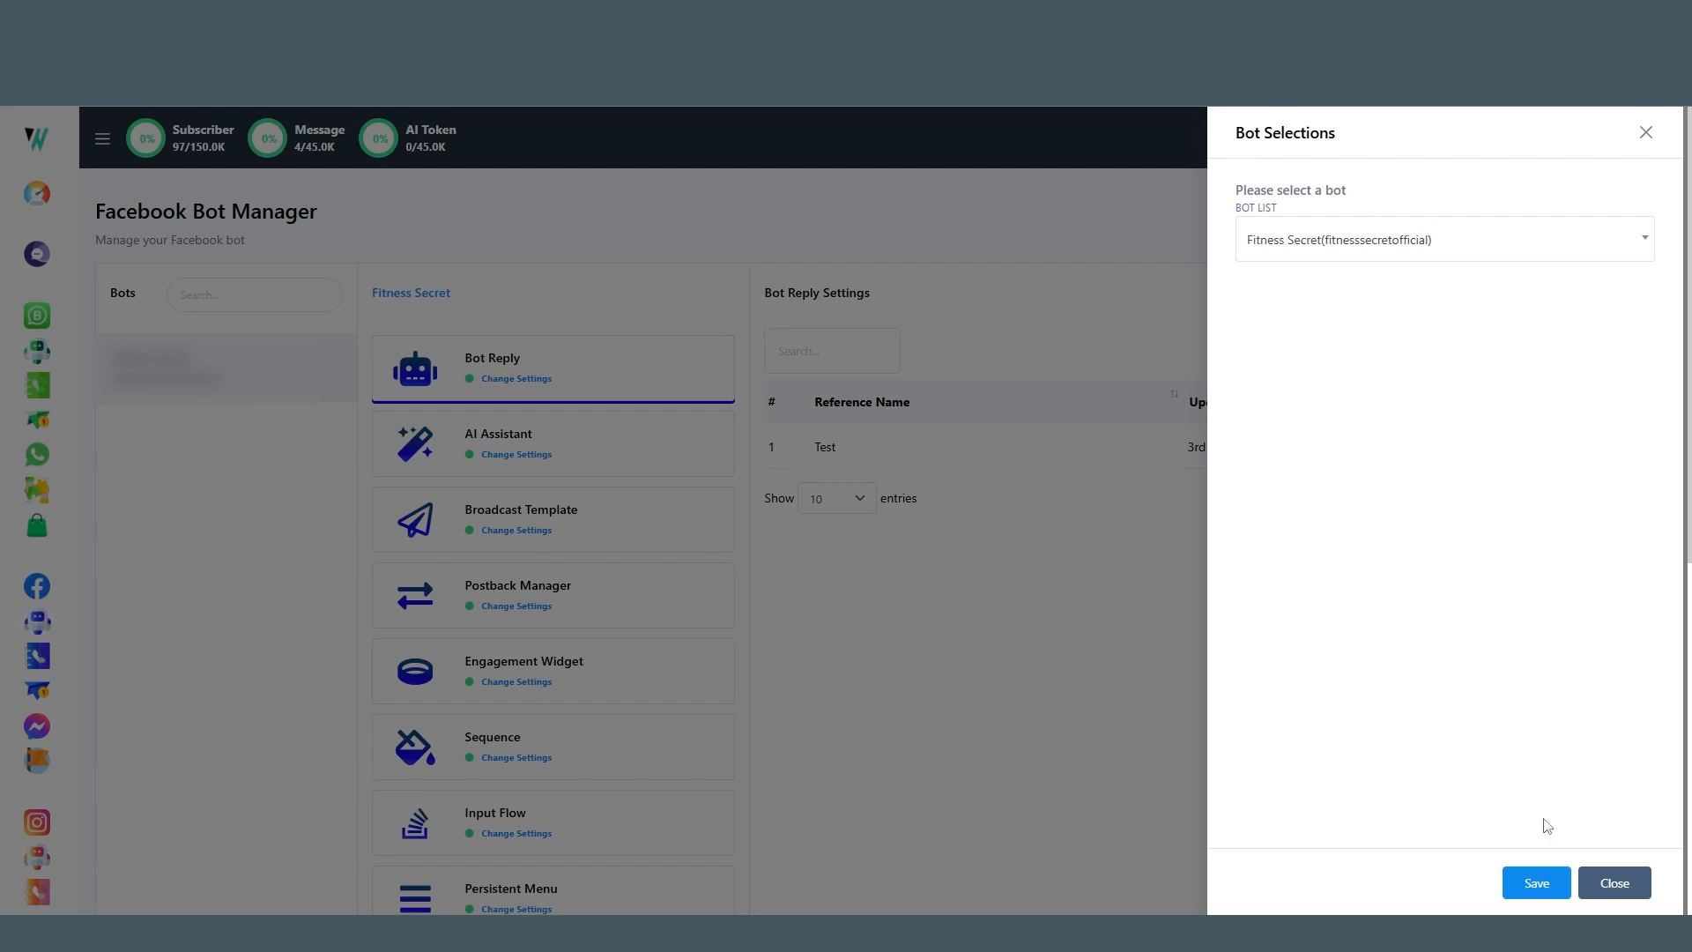
left_click(1538, 885)
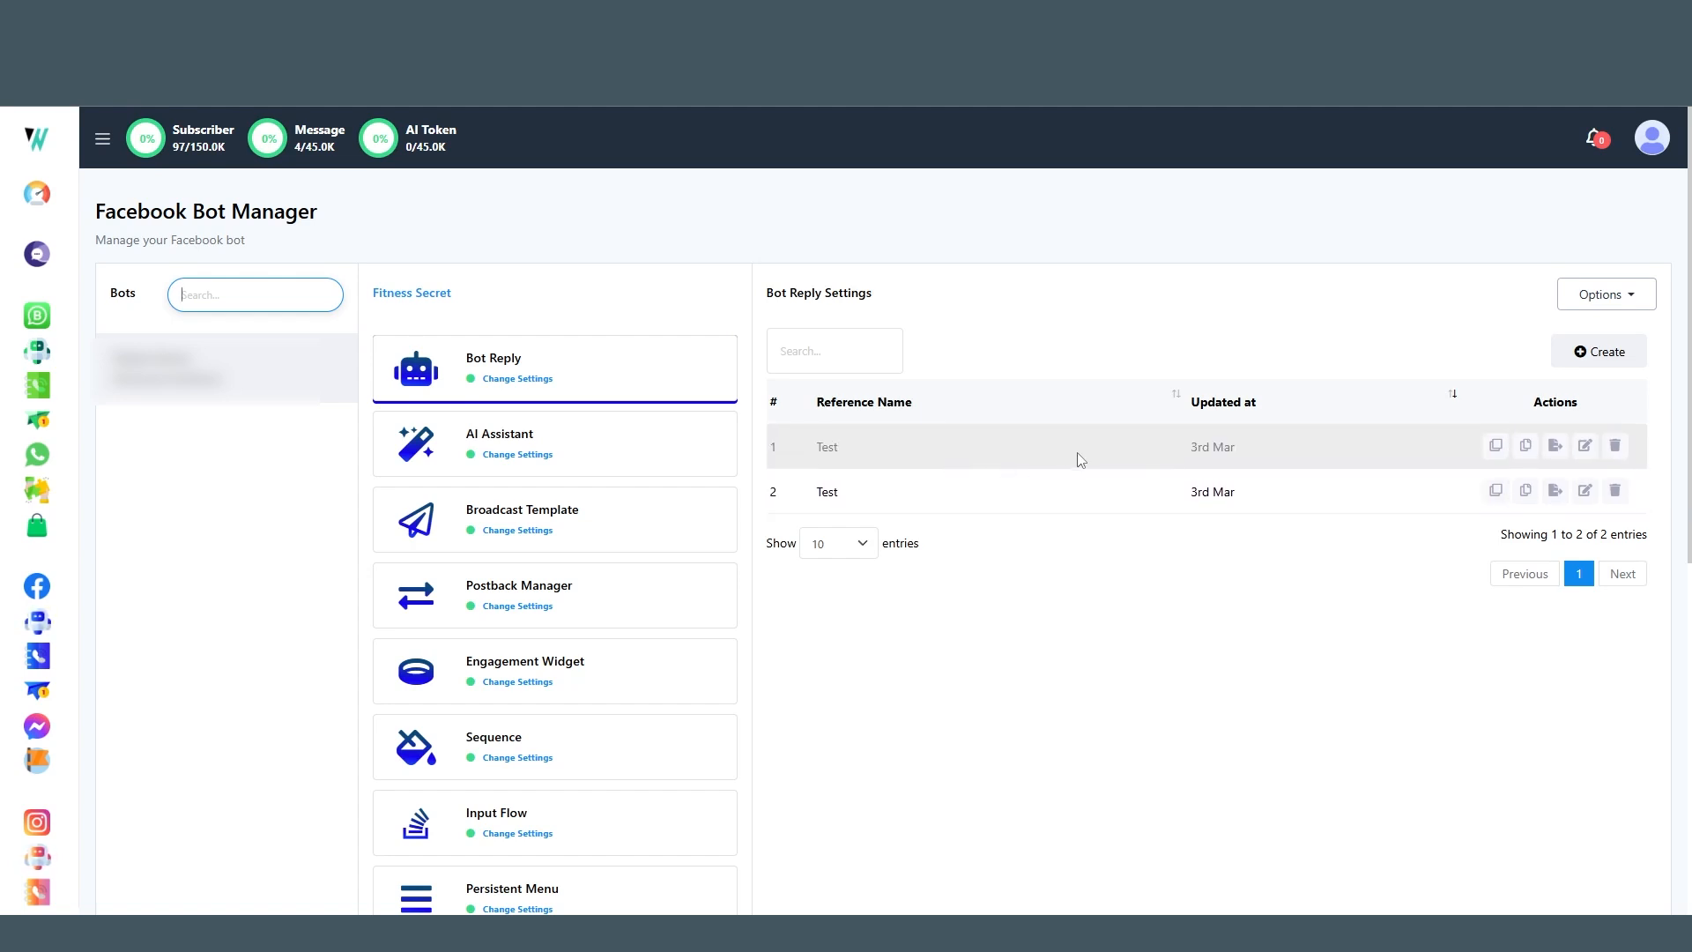
Export the first Test bot reply and start creating a new bot reply in the flow builder.
left_click(1555, 447)
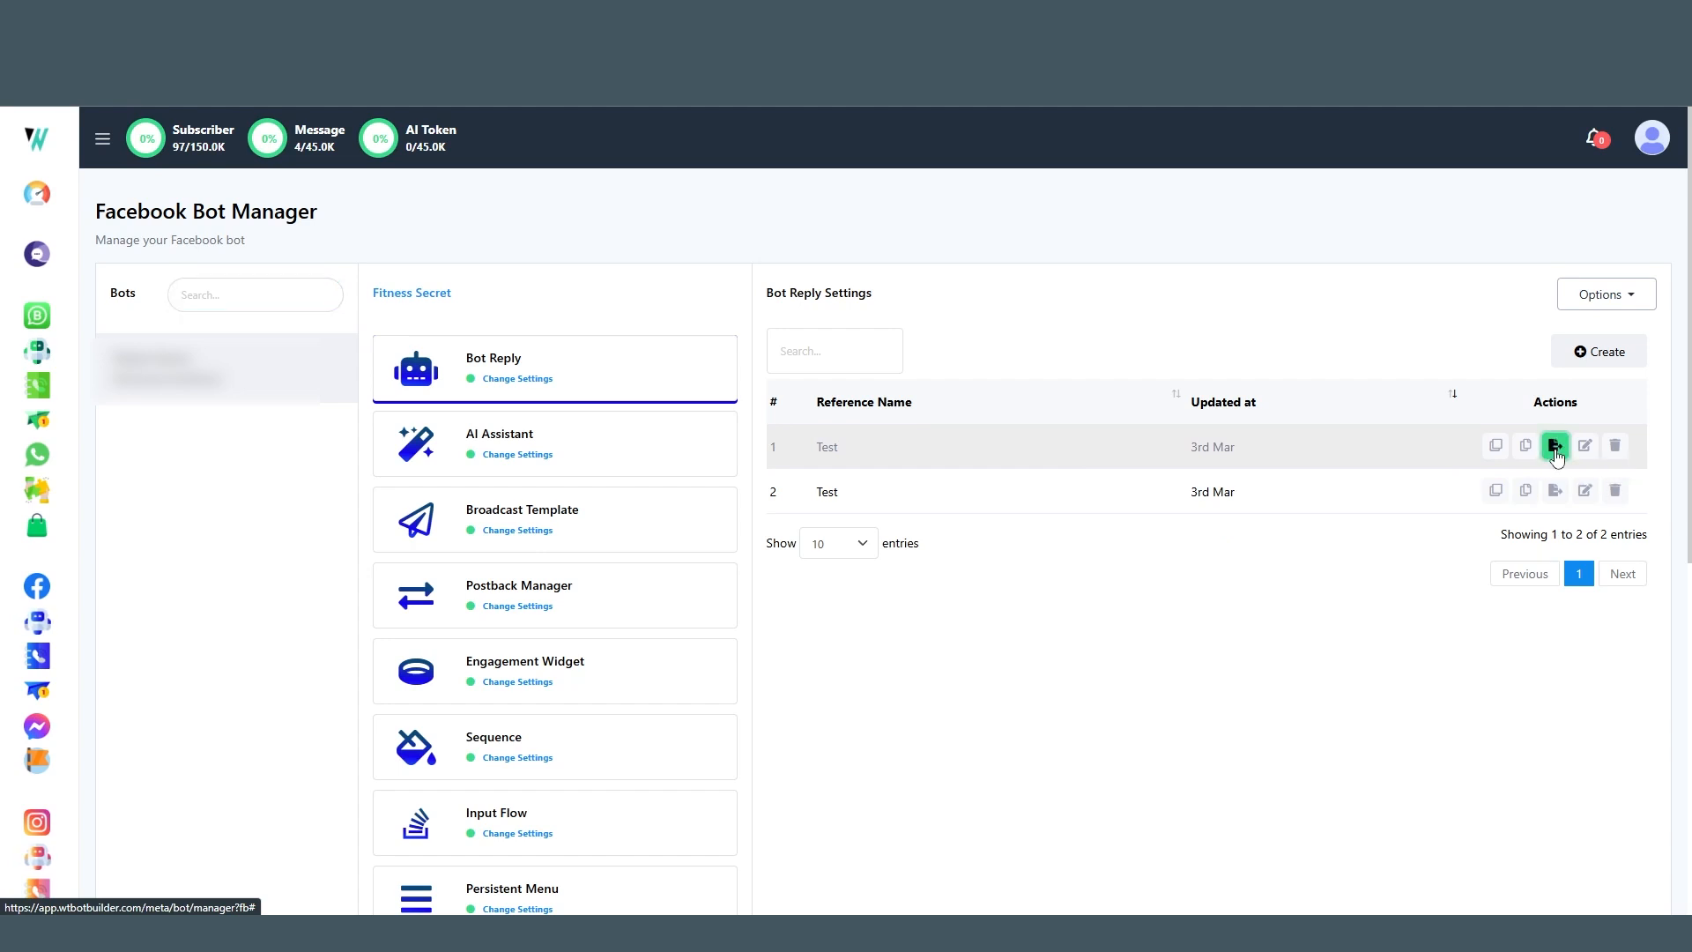
left_click(846, 614)
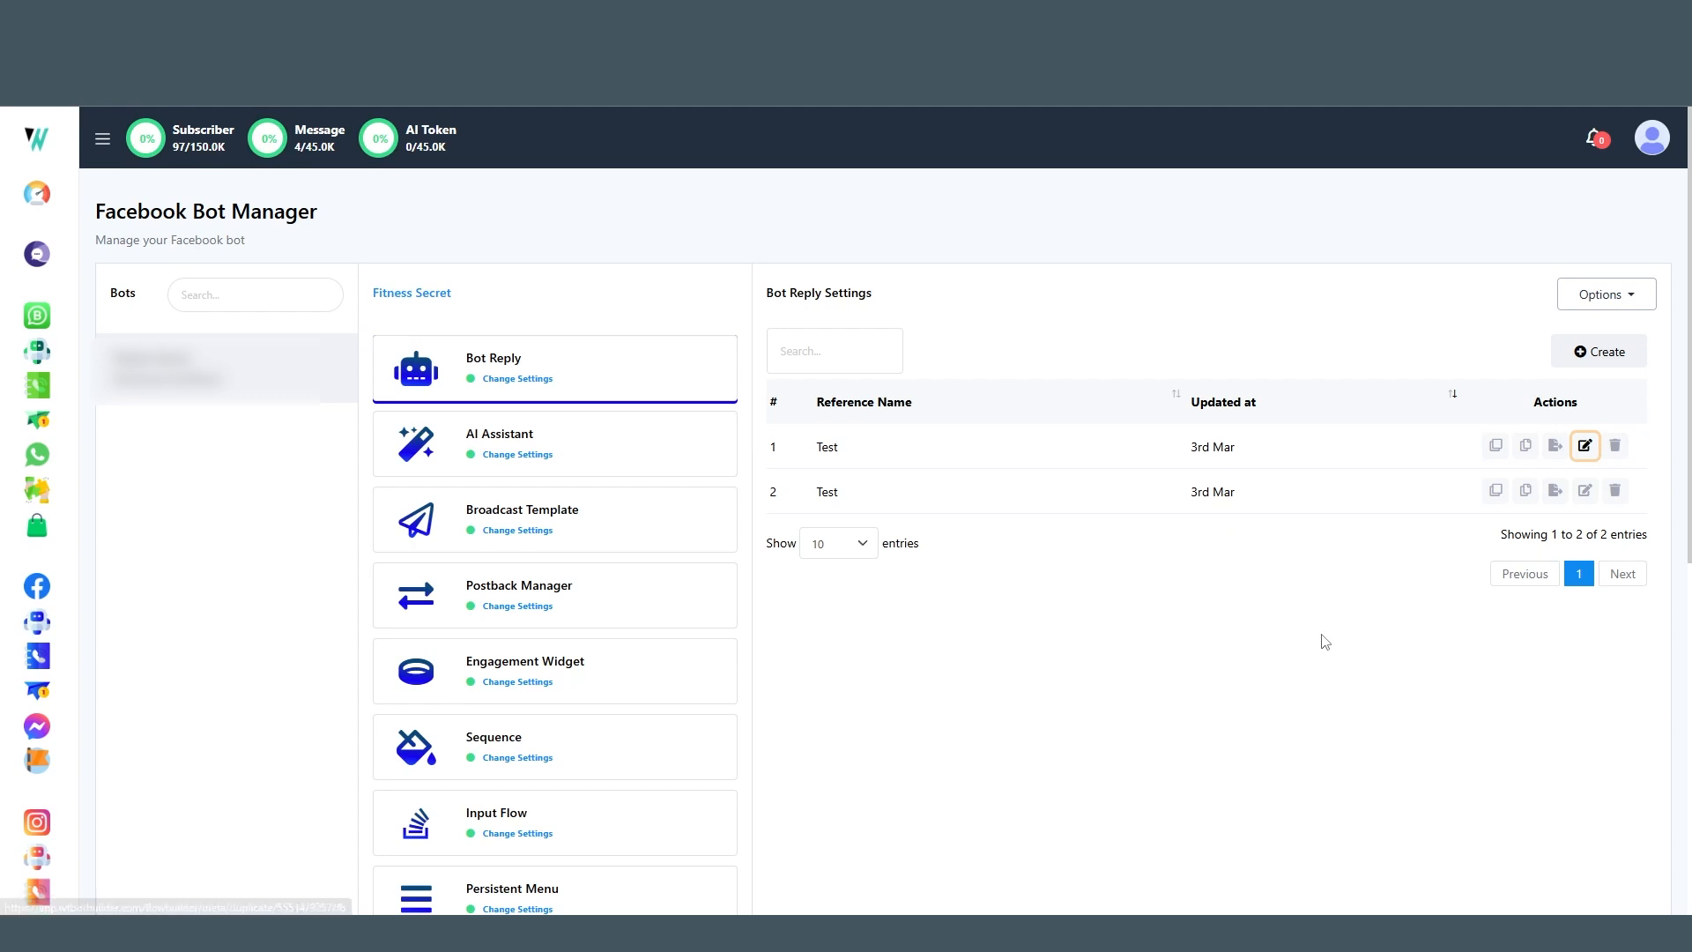
left_click(1612, 361)
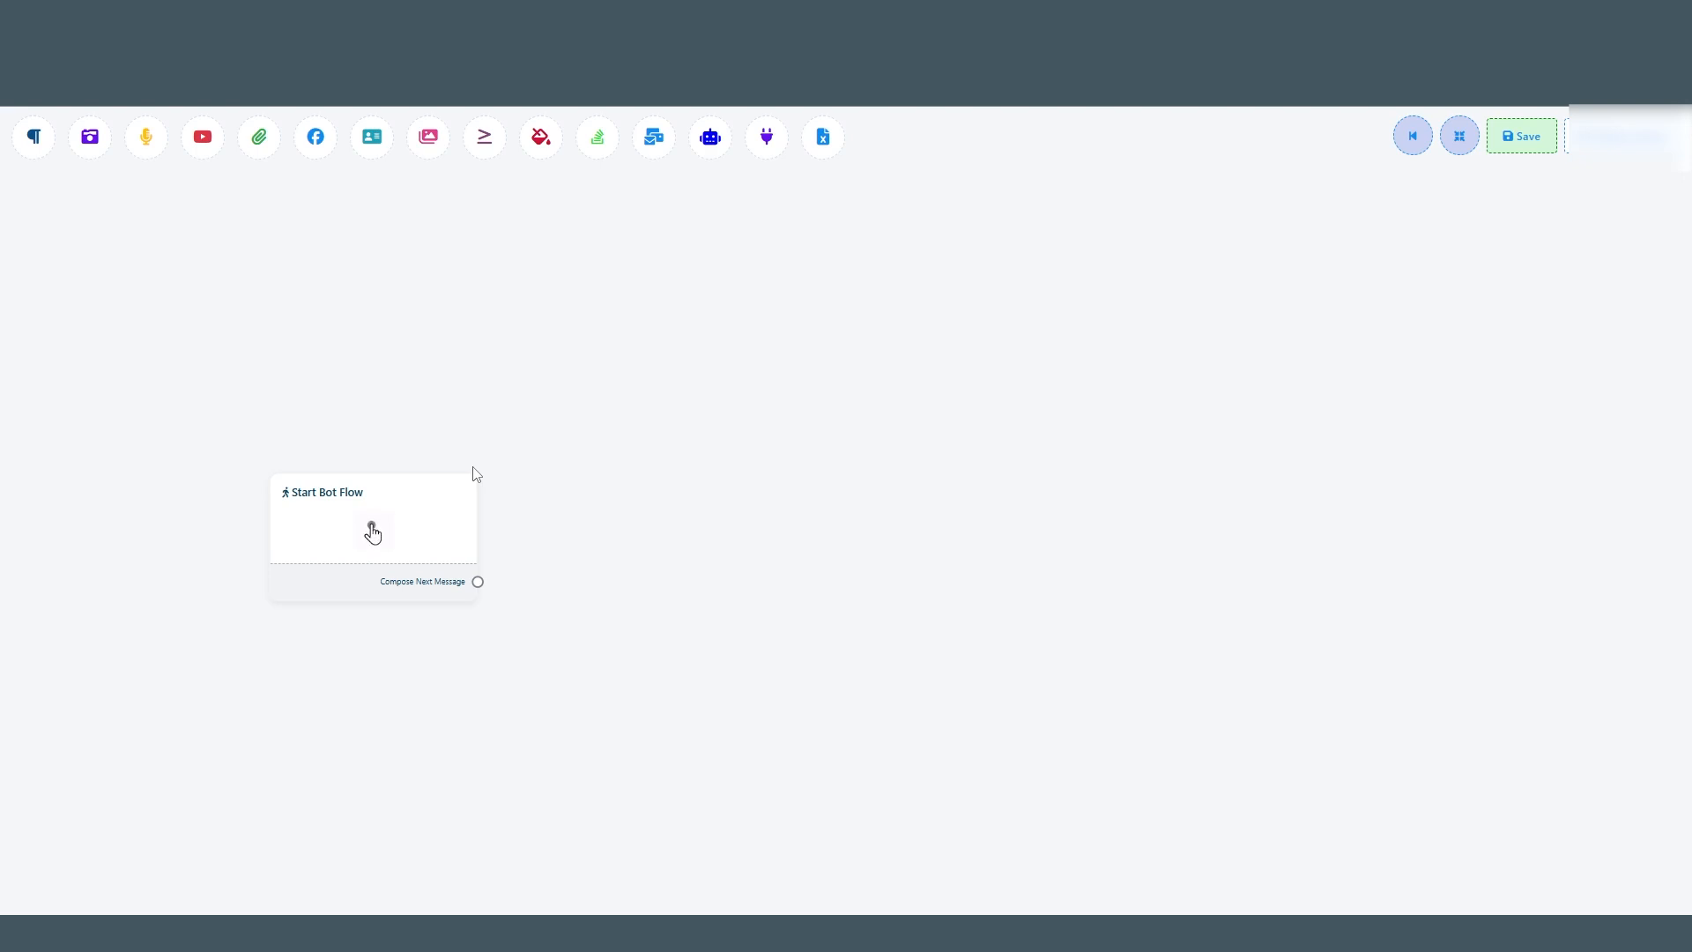
Attach a Text block to Start Bot Flow with the reply message "This is for text", and delete the block.
left_click_drag(484, 588, 662, 385)
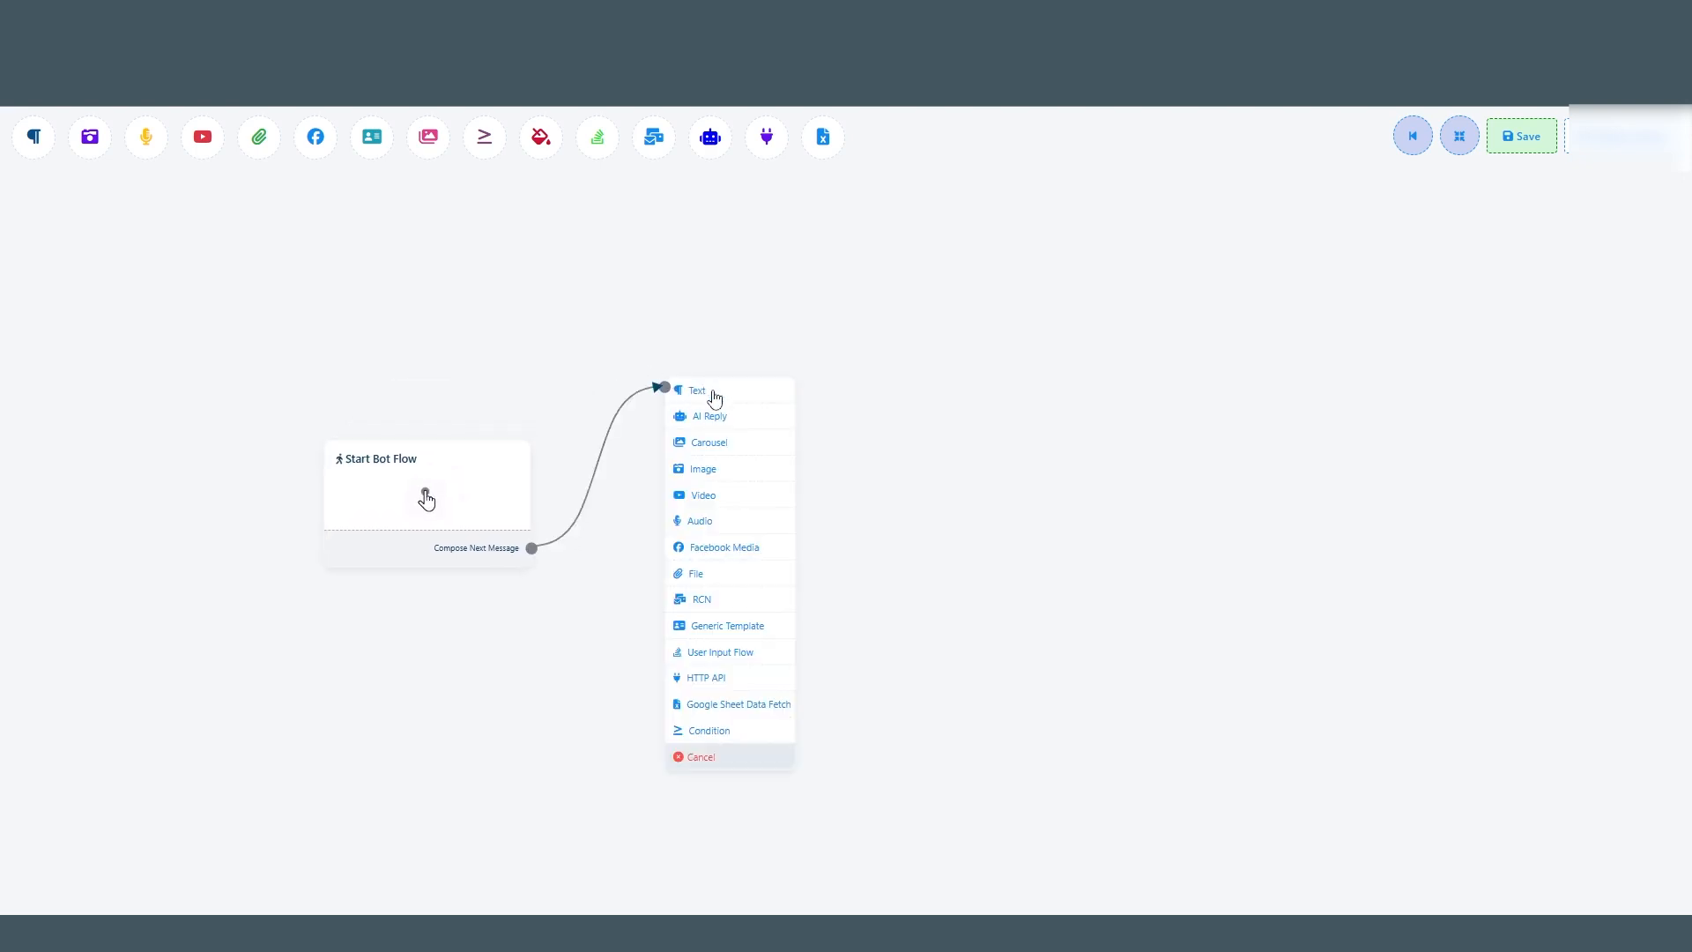
left_click(714, 398)
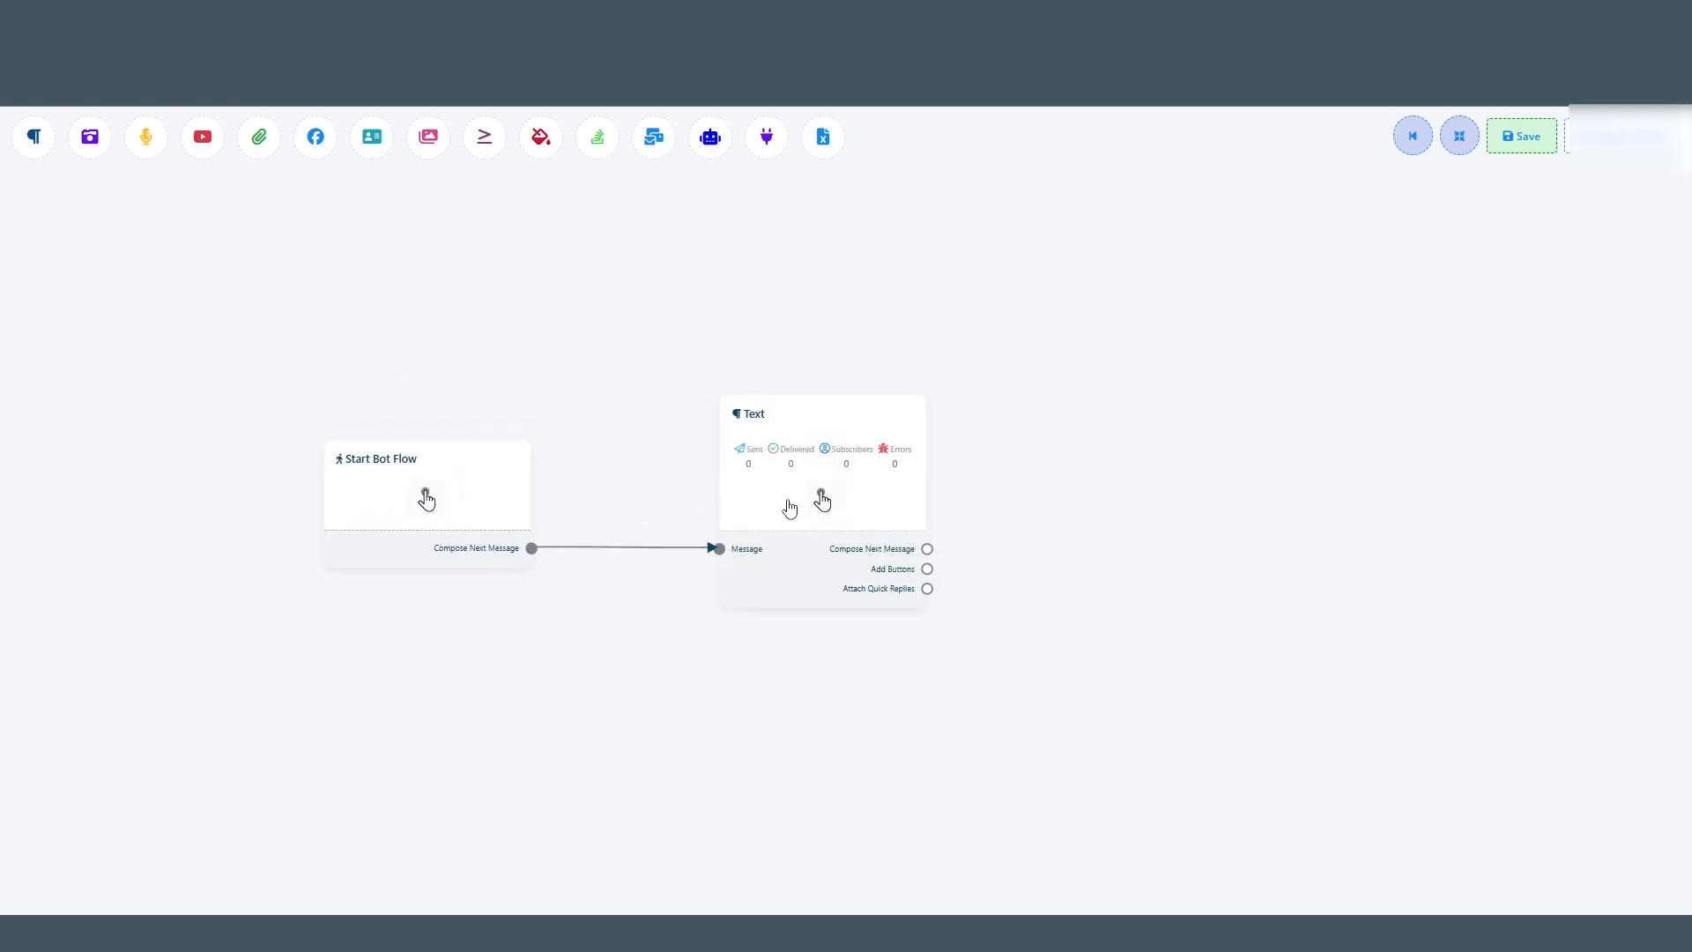
double_click(821, 501)
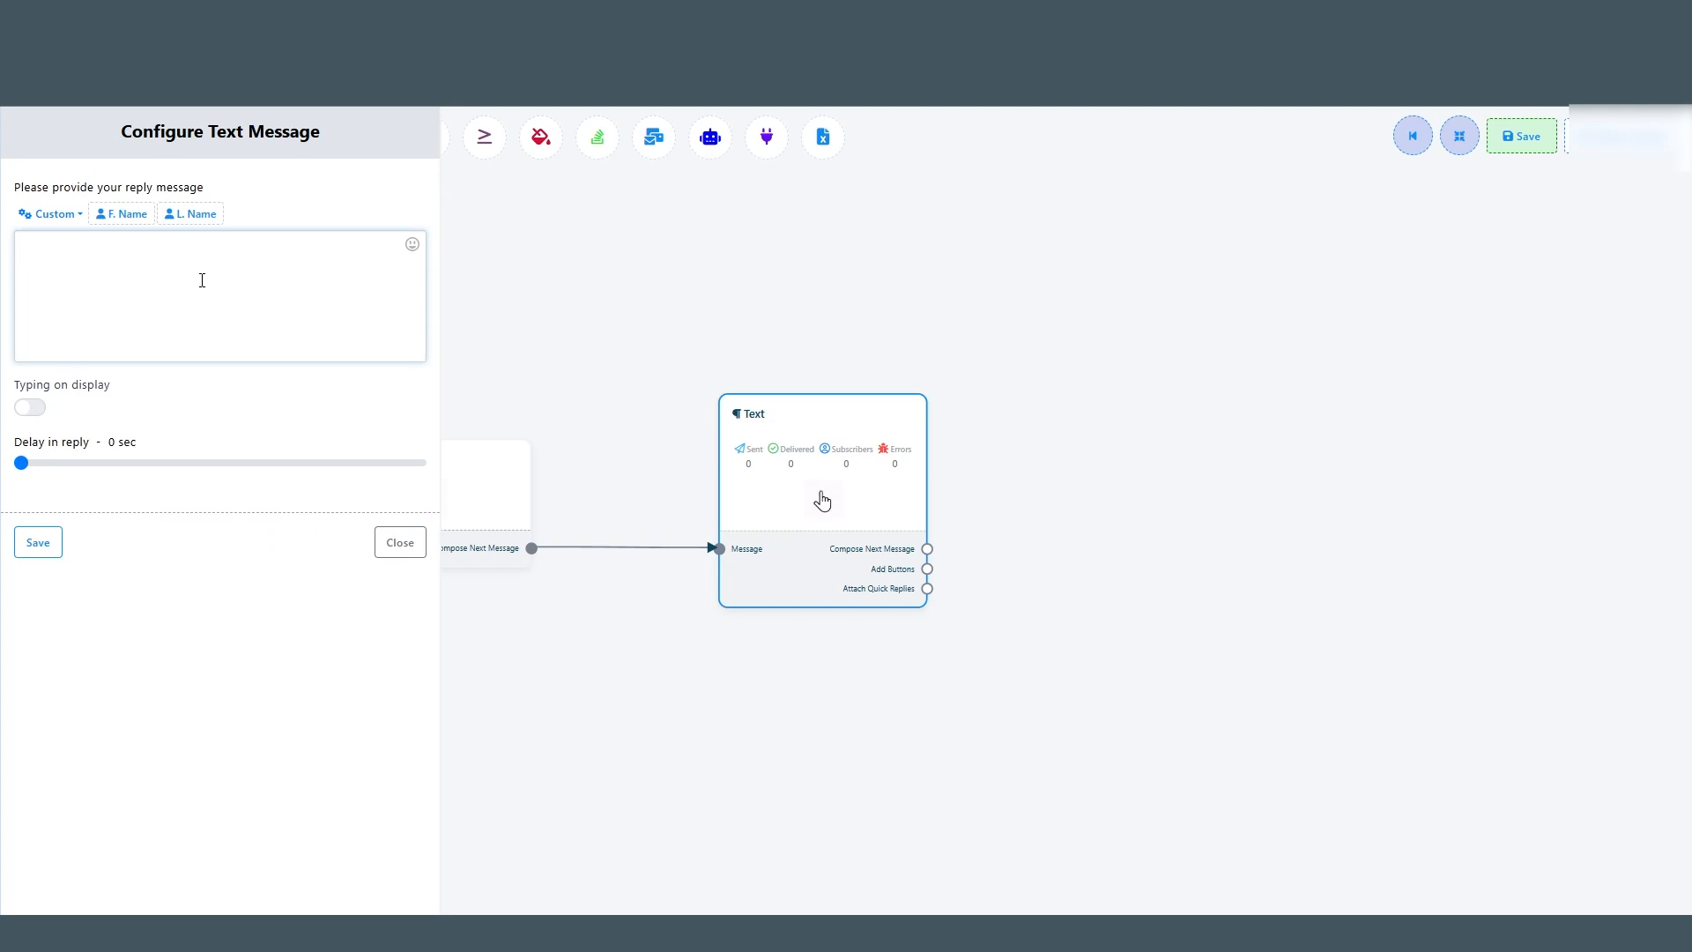
type("This is for text")
left_click(38, 542)
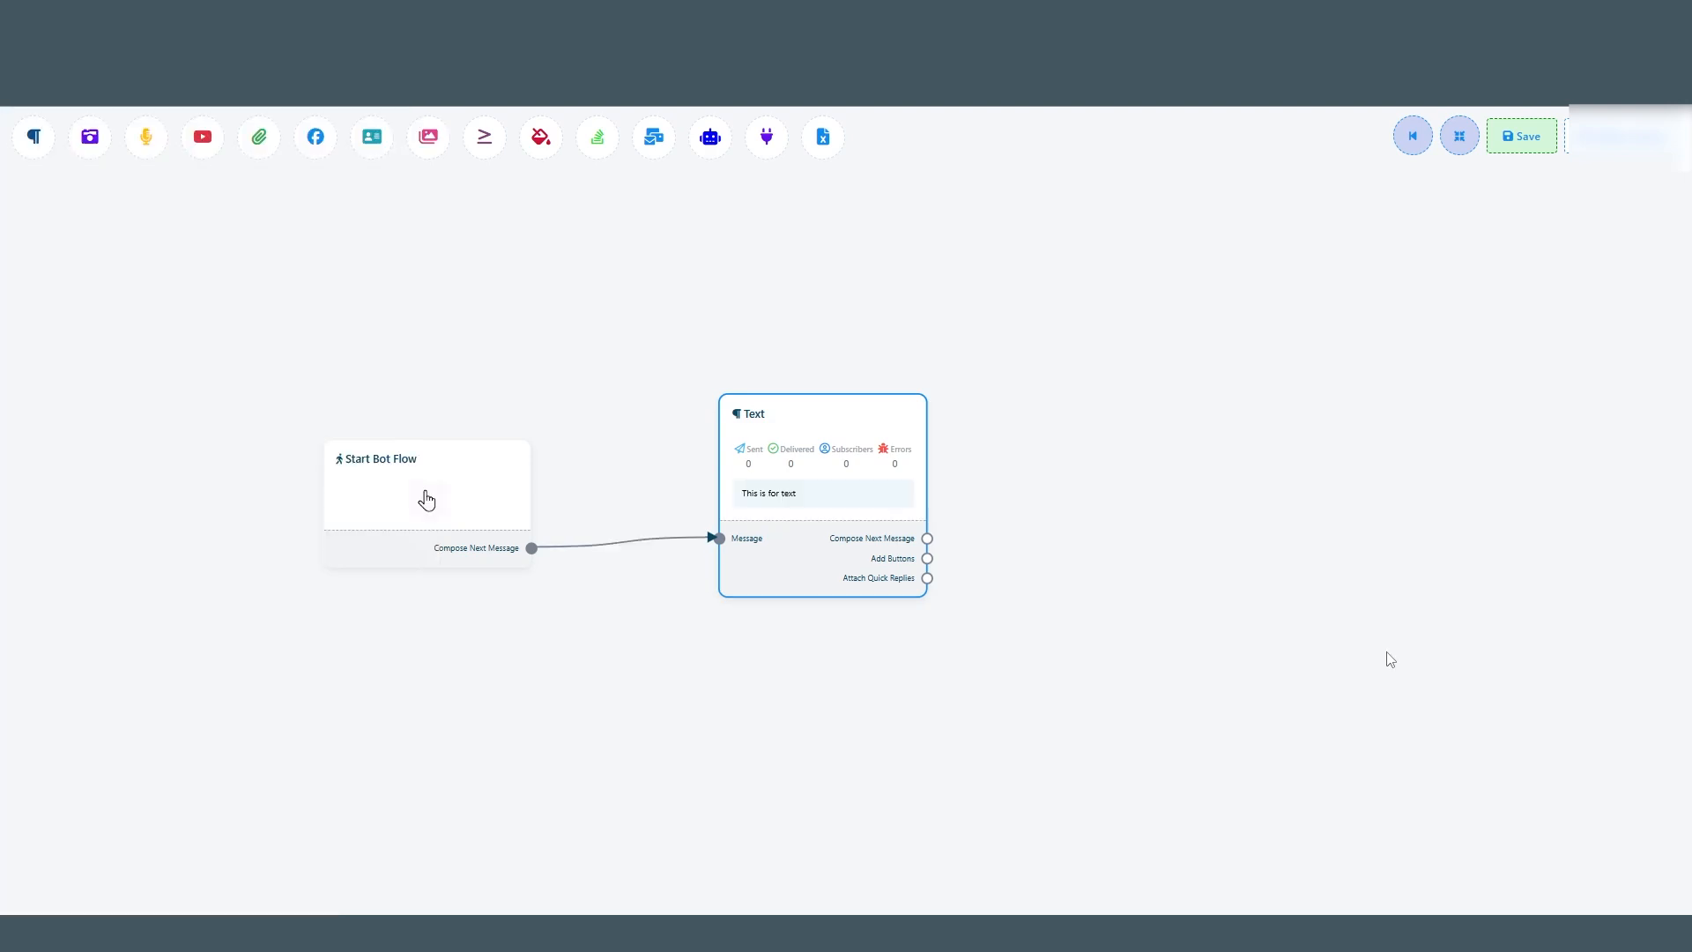
right_click(872, 503)
left_click(927, 513)
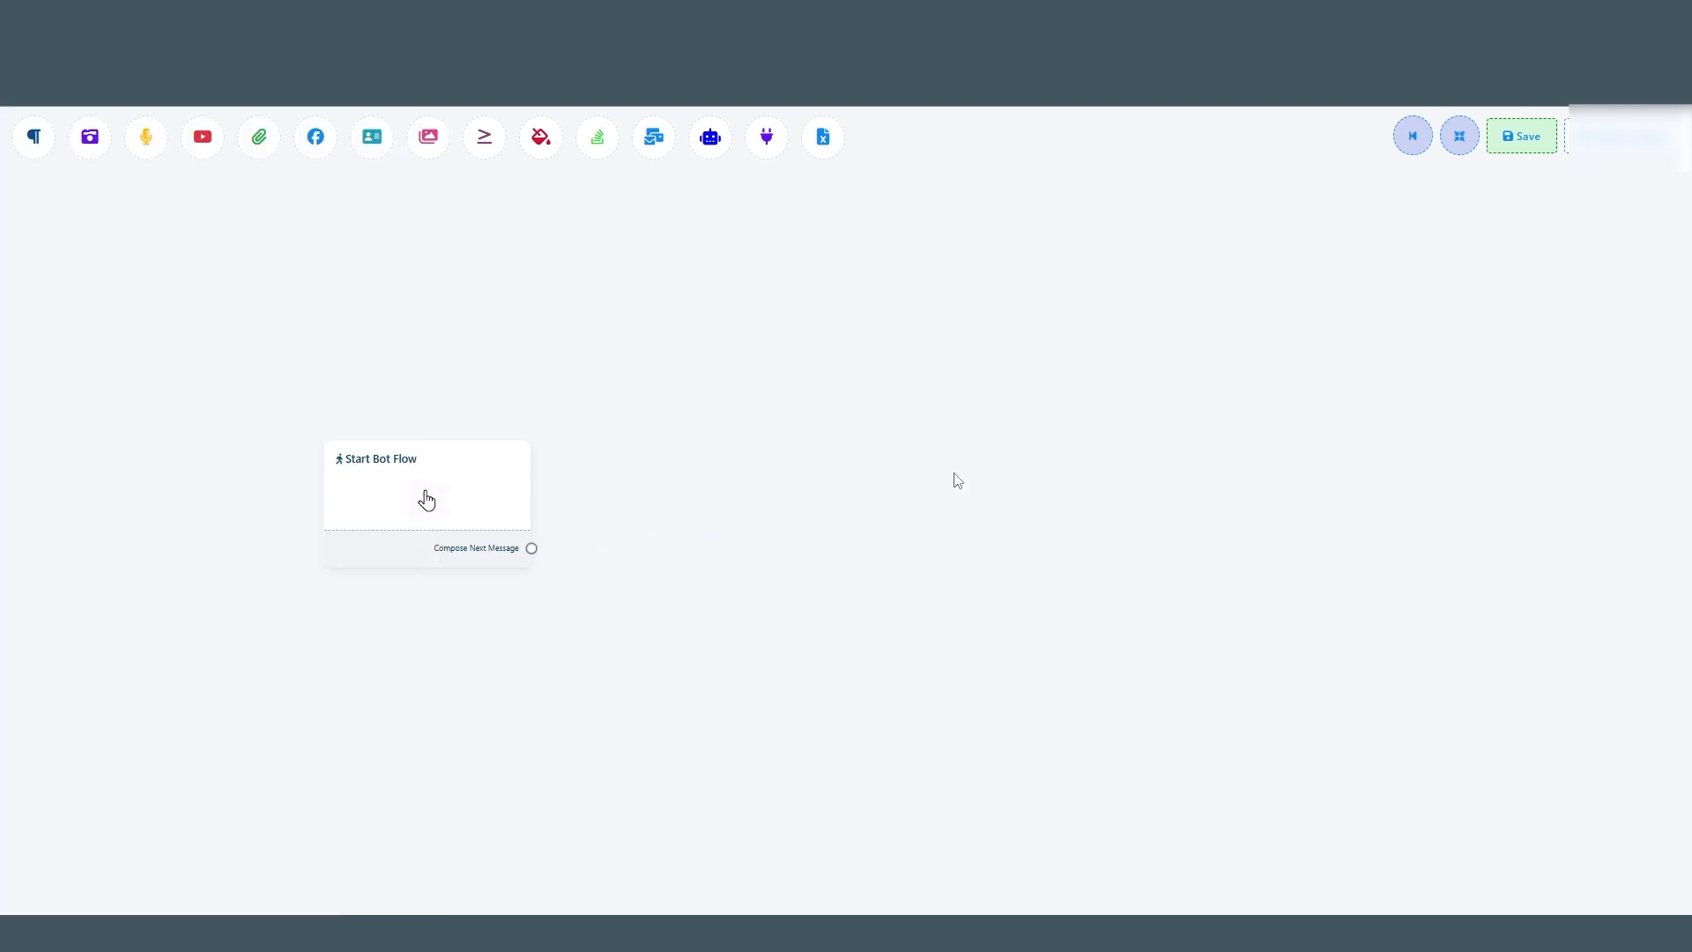
Add an Image block to the canvas, look at its reply image settings, and delete the block.
right_click(667, 337)
left_click(709, 425)
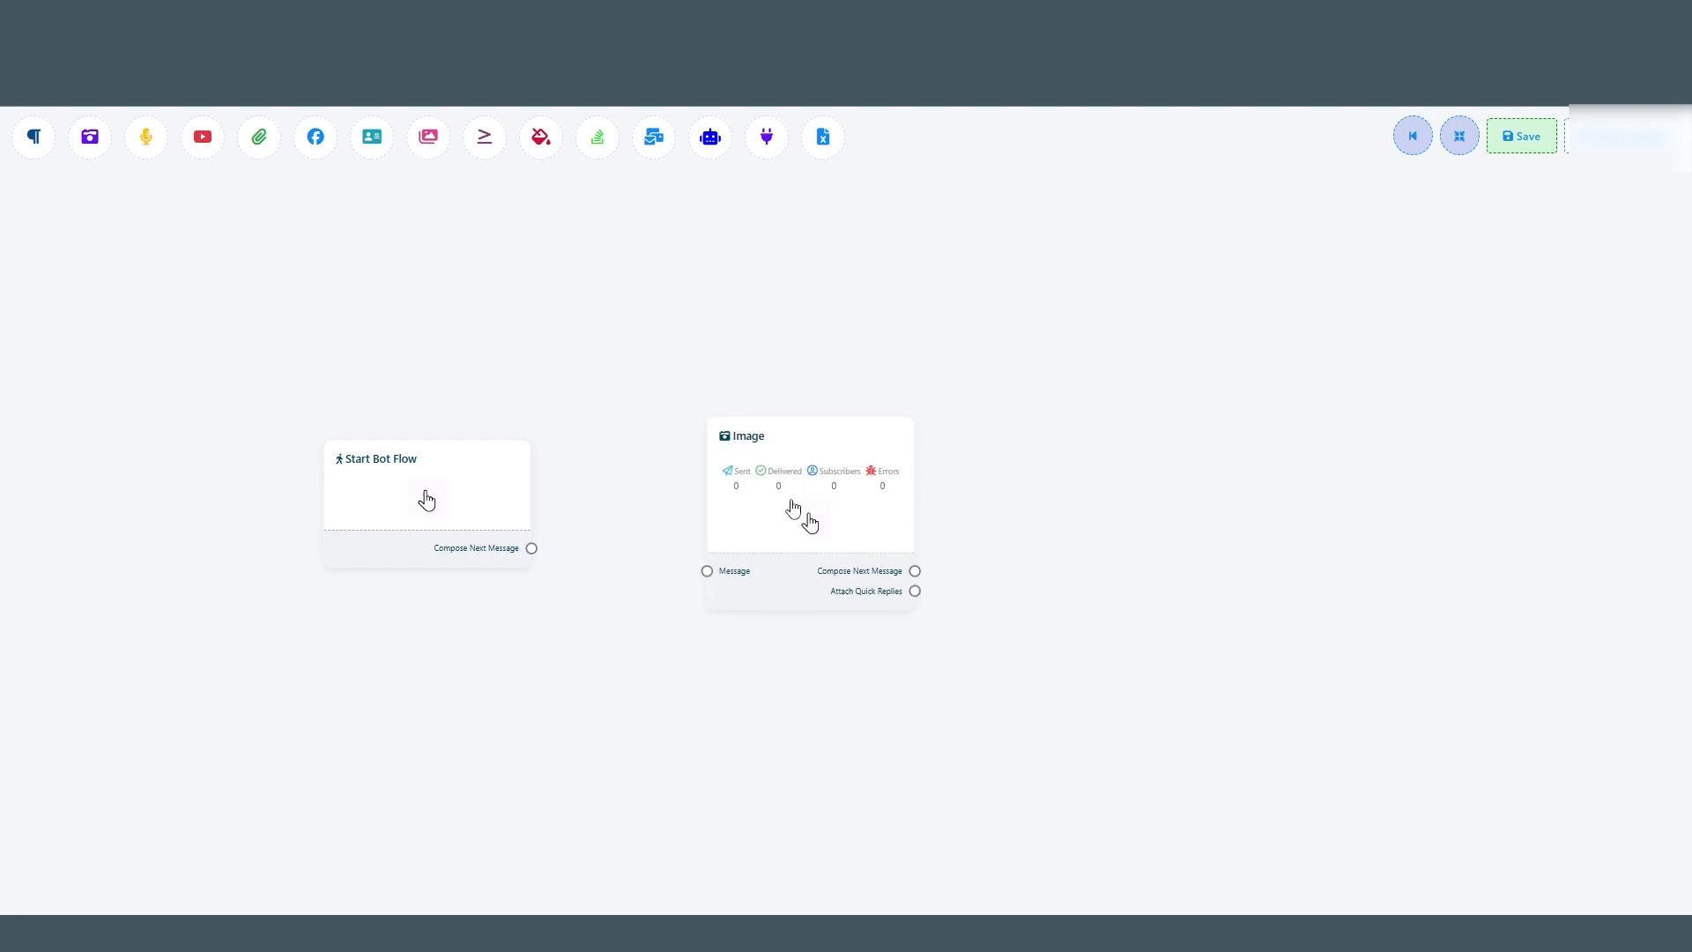
double_click(792, 503)
left_click(144, 219)
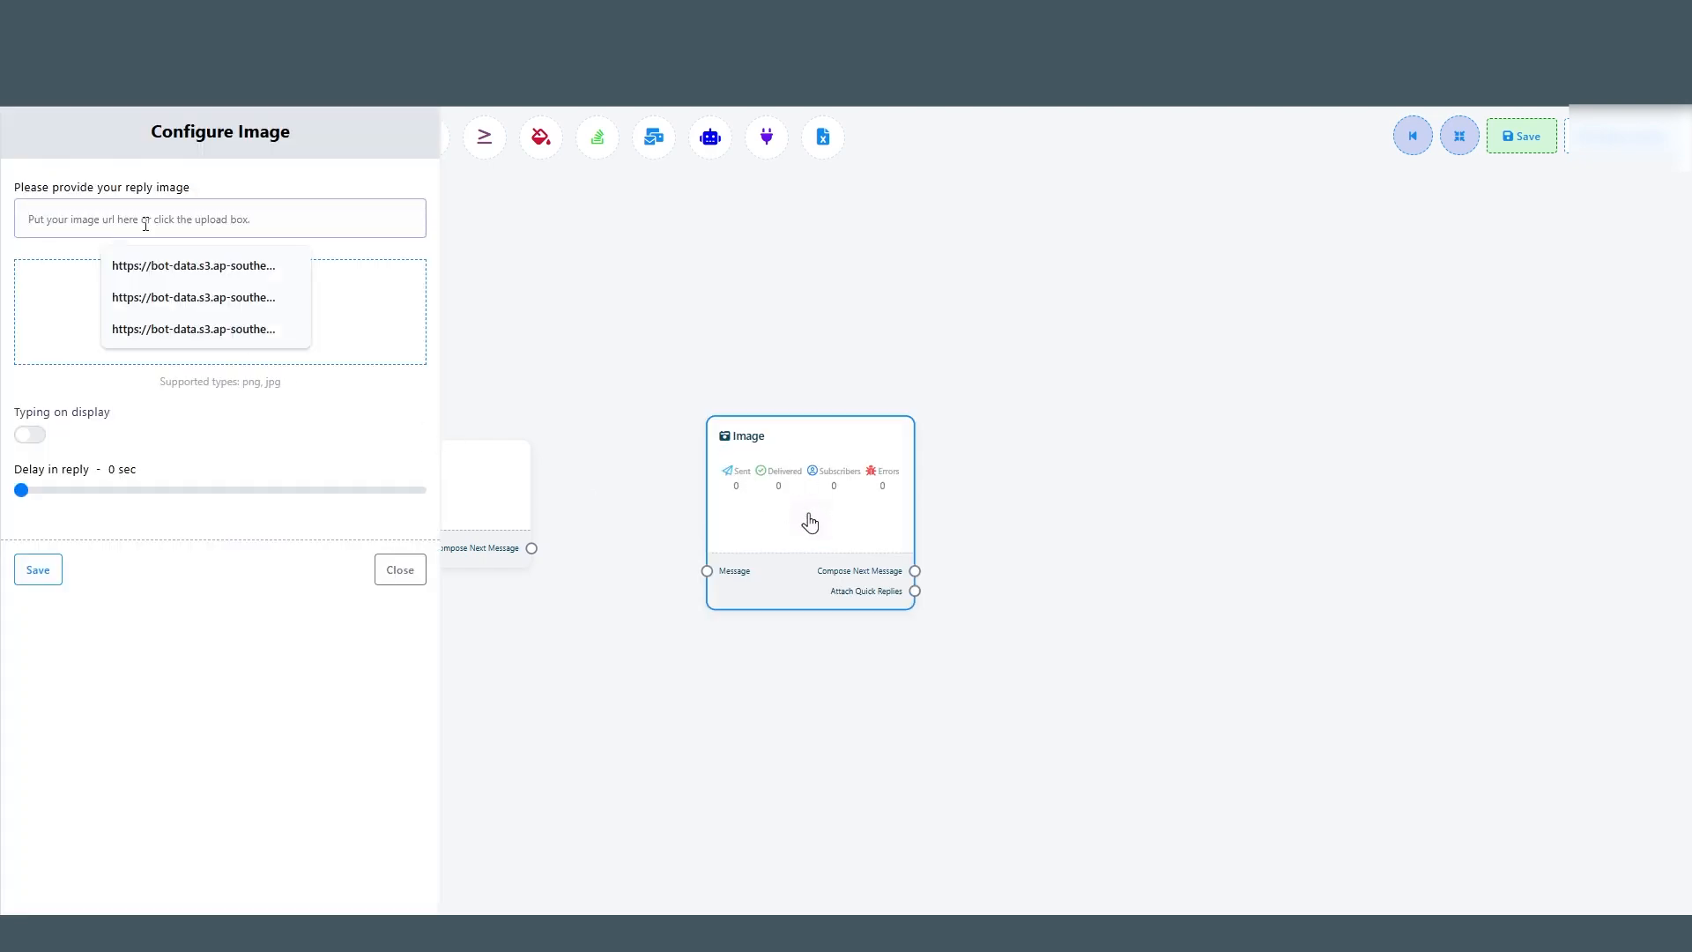
left_click(41, 305)
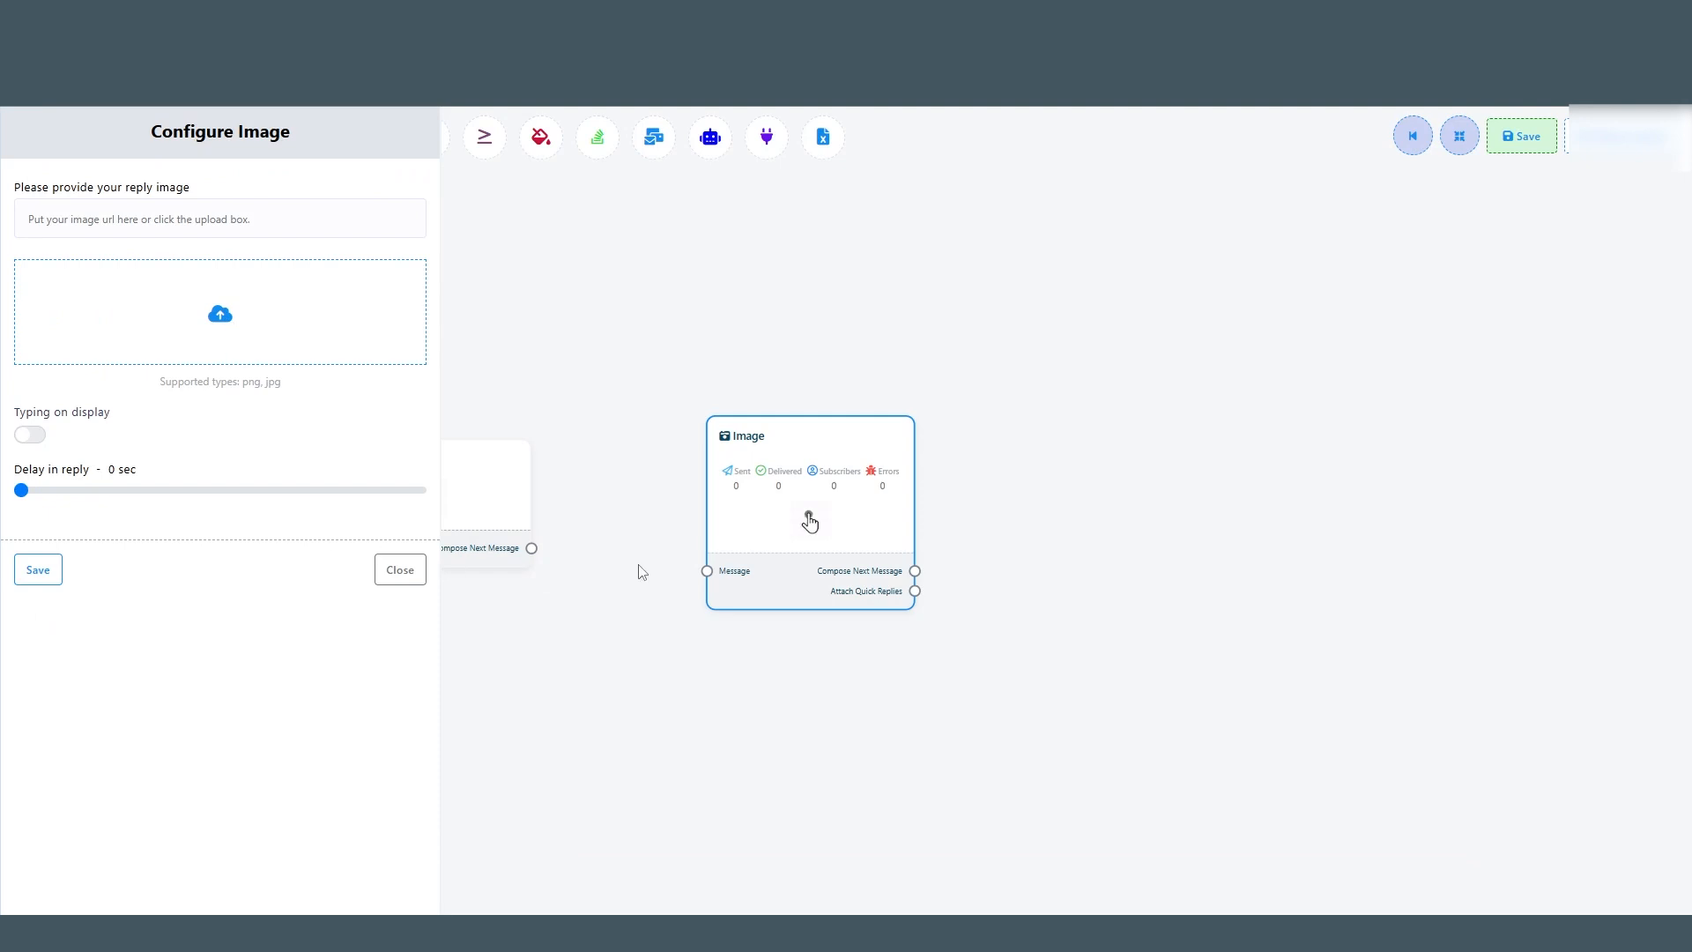
right_click(810, 523)
left_click(807, 522)
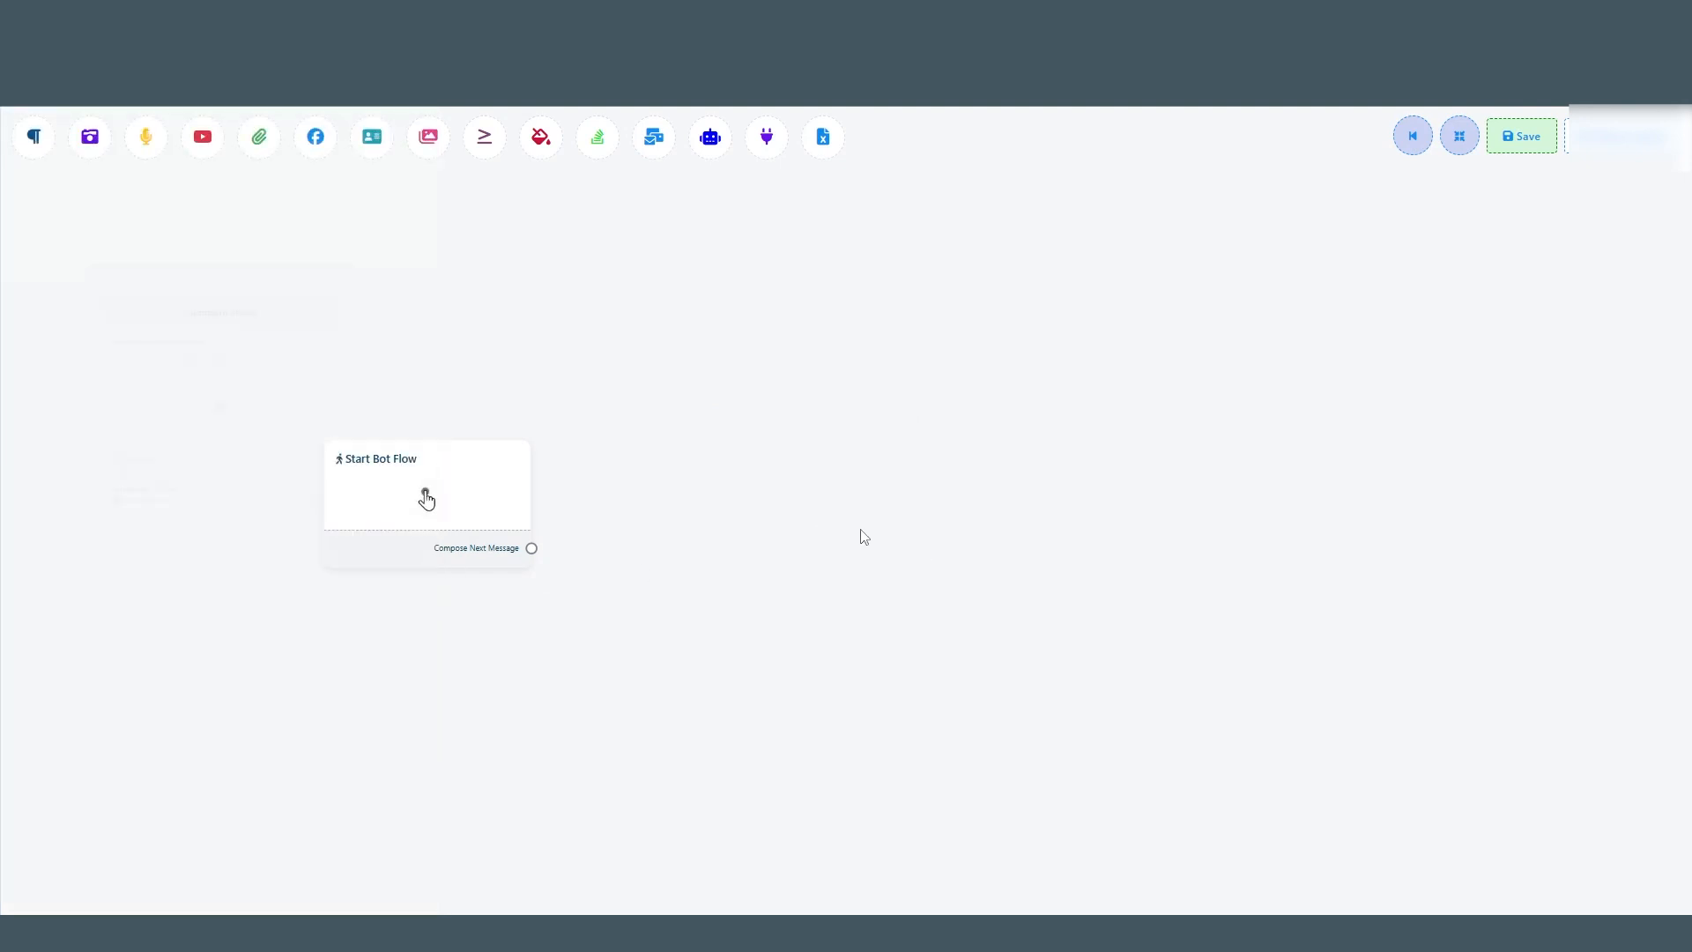
Add an Audio block to the canvas, look at its reply audio settings, and remove the block.
right_click(754, 428)
left_click(933, 478)
right_click(754, 431)
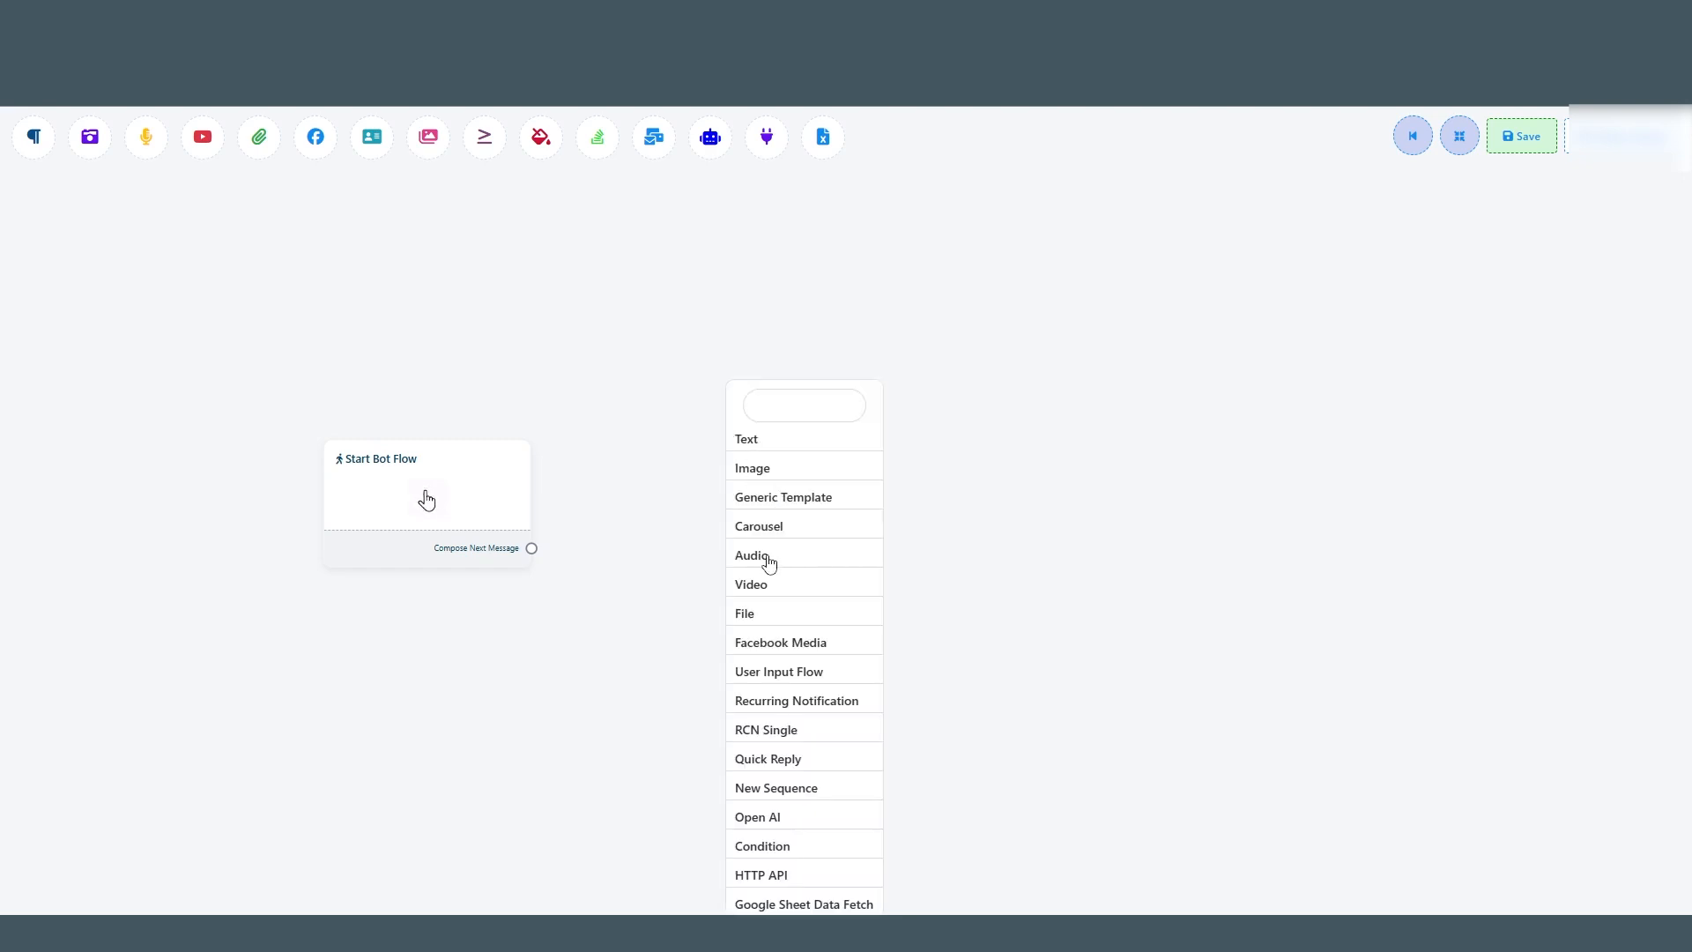
left_click(768, 562)
left_click_drag(871, 661, 791, 508)
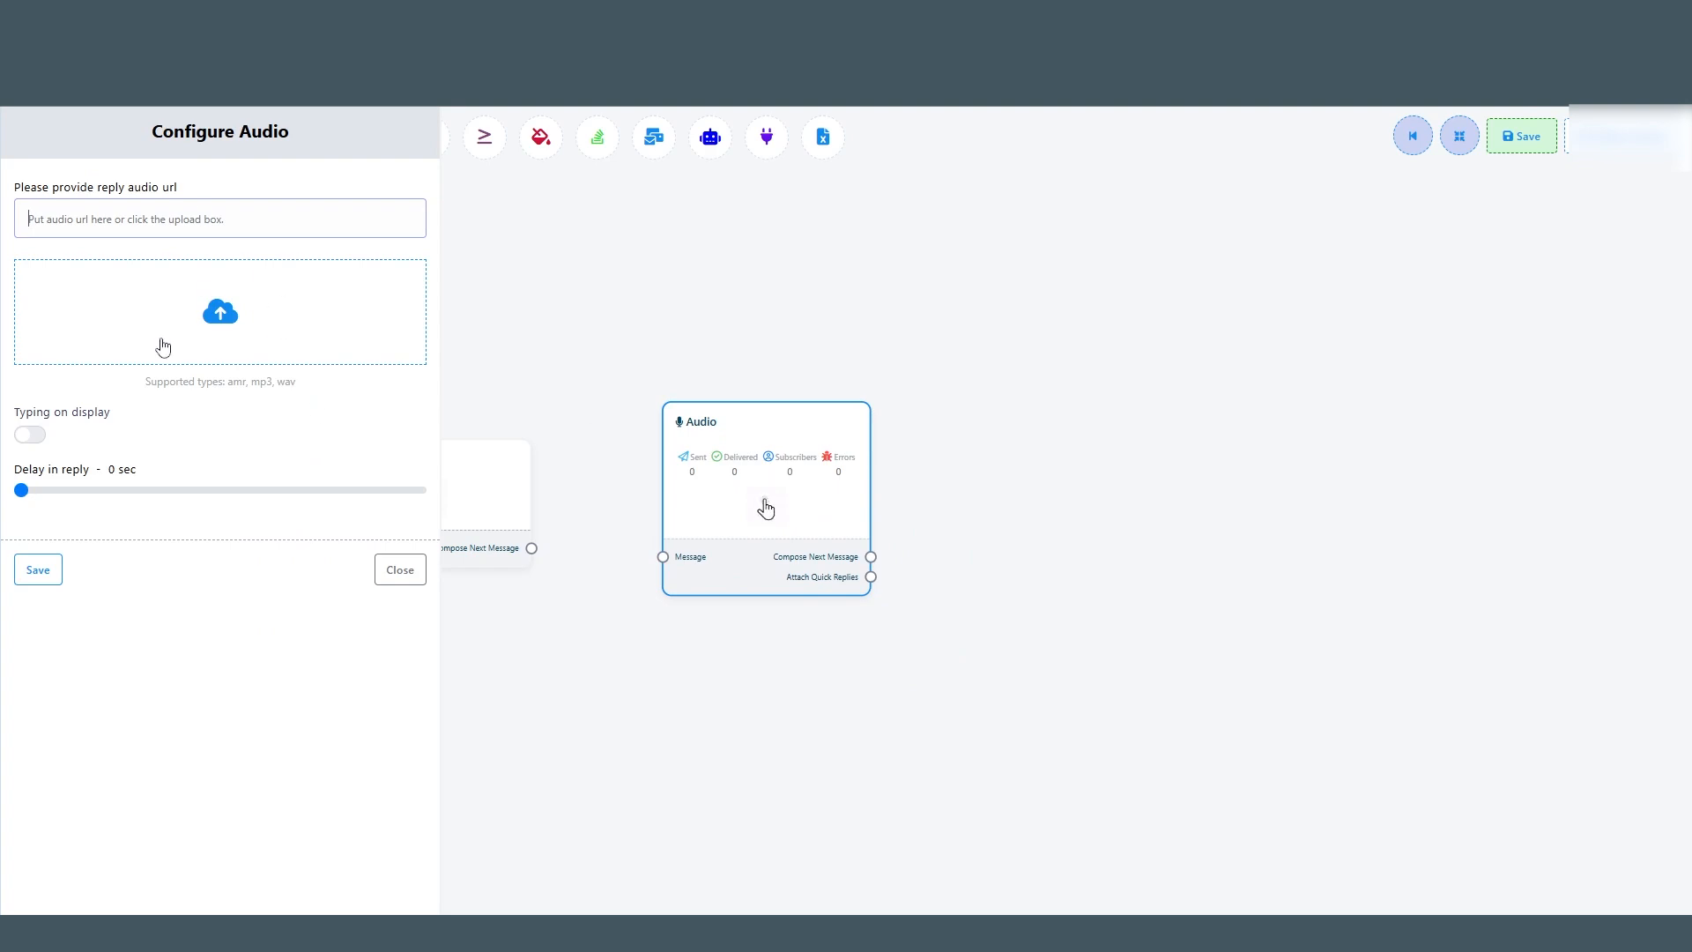
left_click(40, 570)
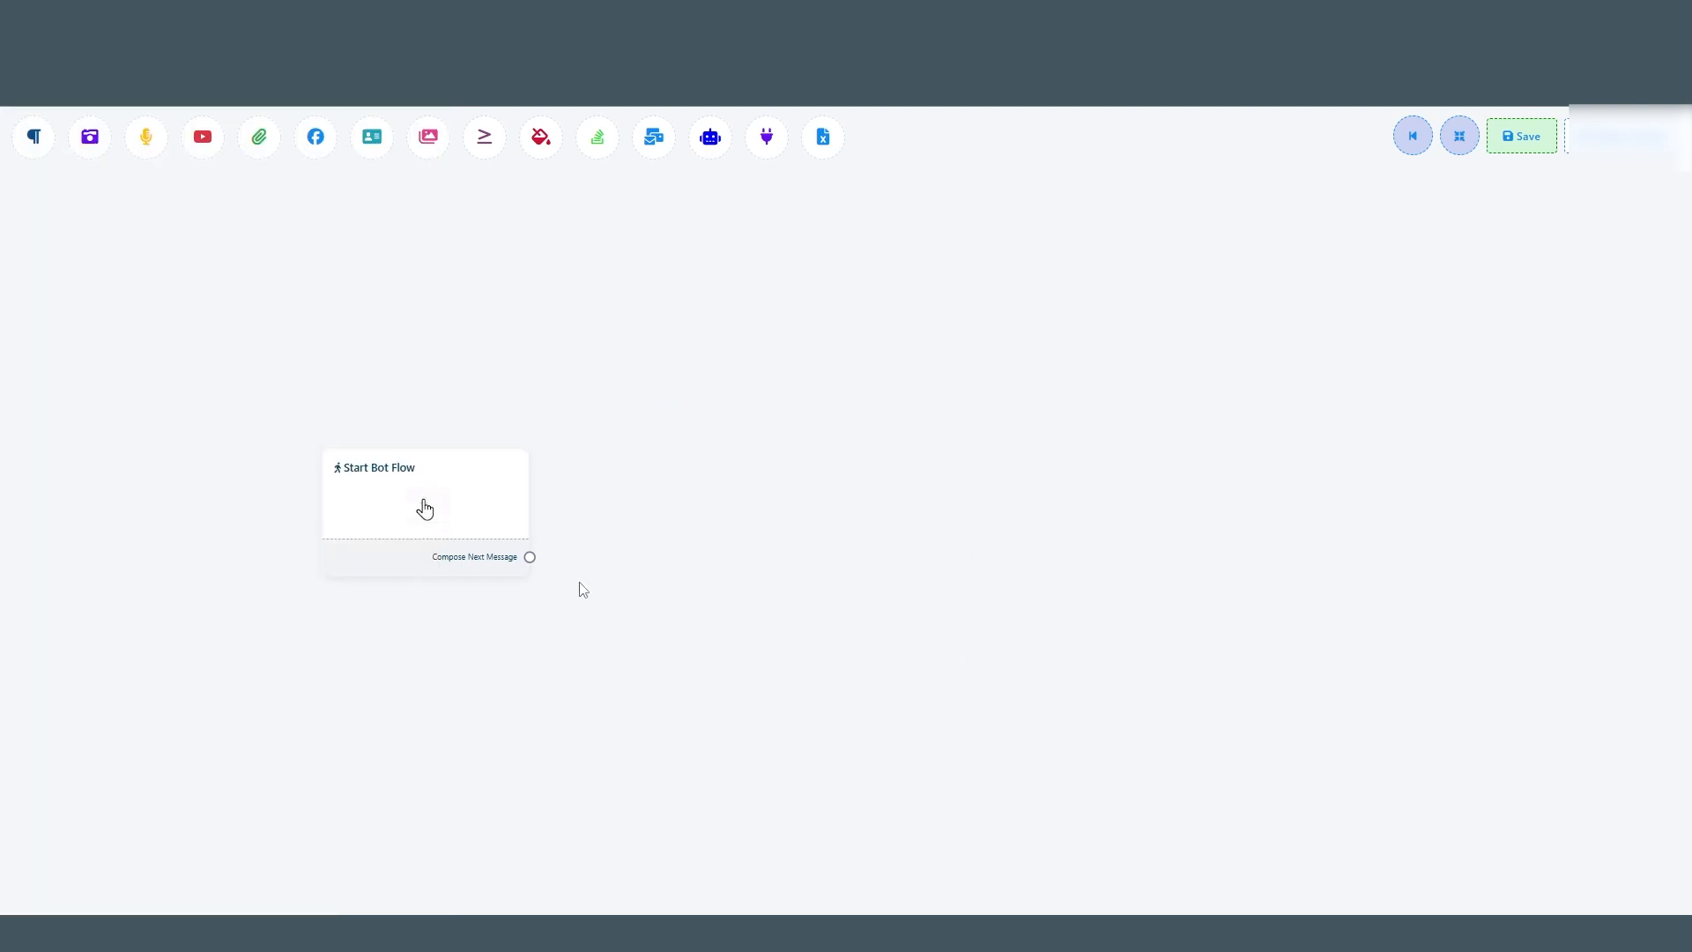
Attach a Carousel block to Start Bot Flow, place it beside the start block, and delete the carousel.
left_click_drag(531, 559, 650, 547)
left_click(695, 606)
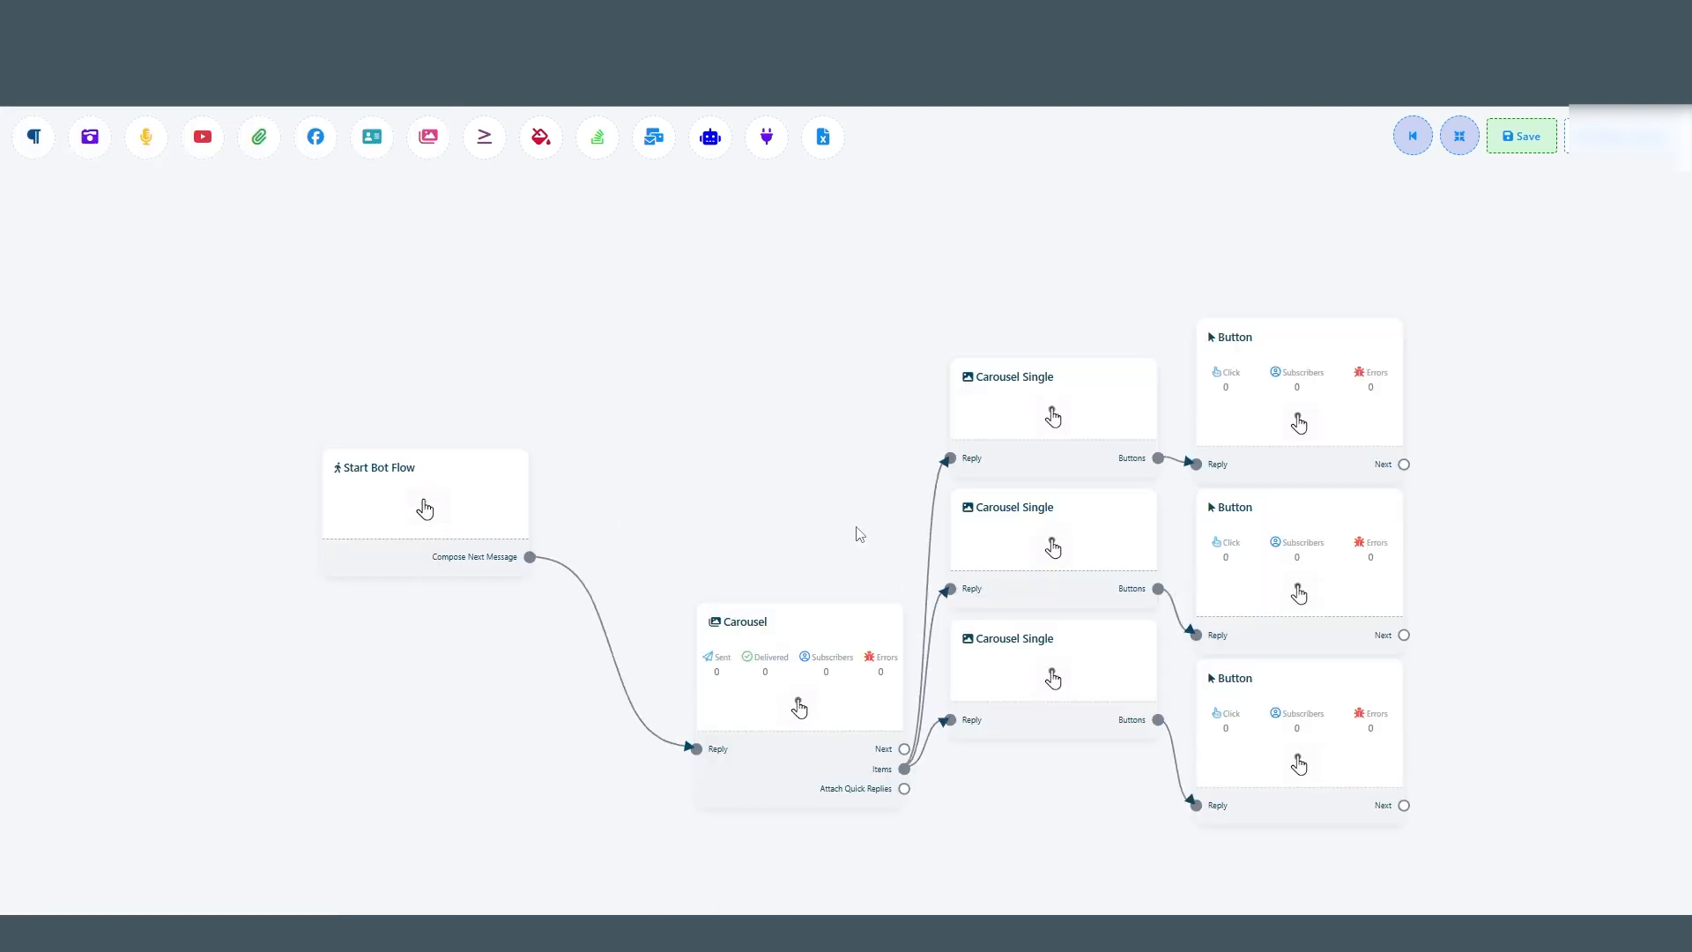
left_click_drag(808, 650, 734, 497)
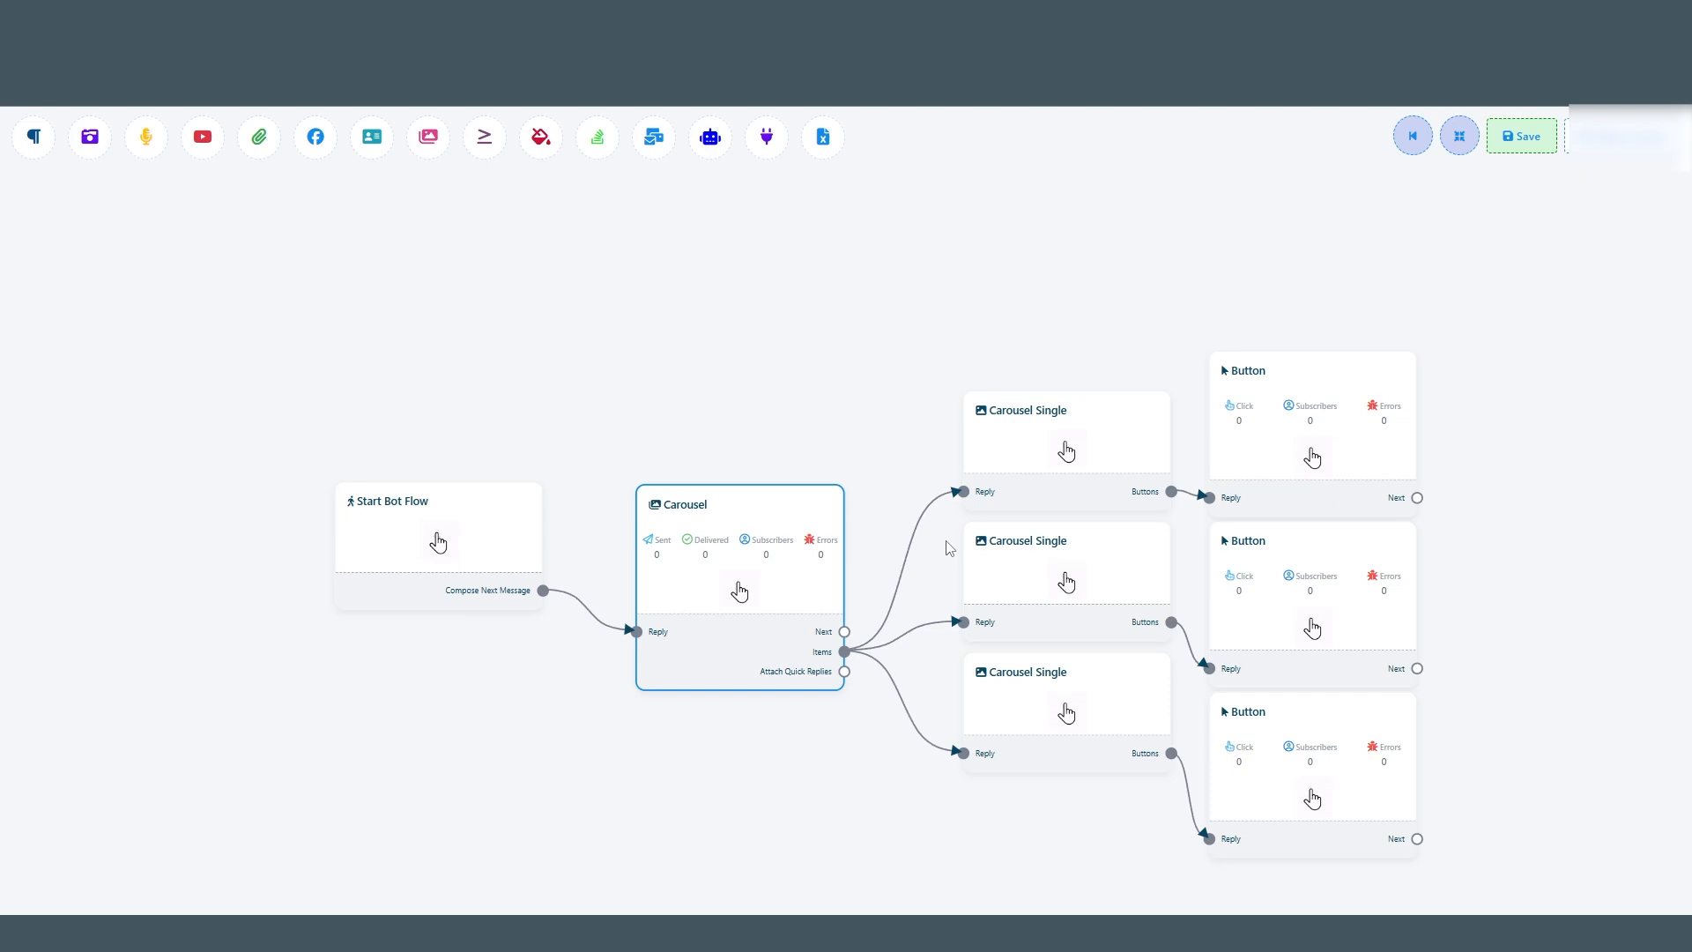
right_click(728, 544)
left_click(763, 553)
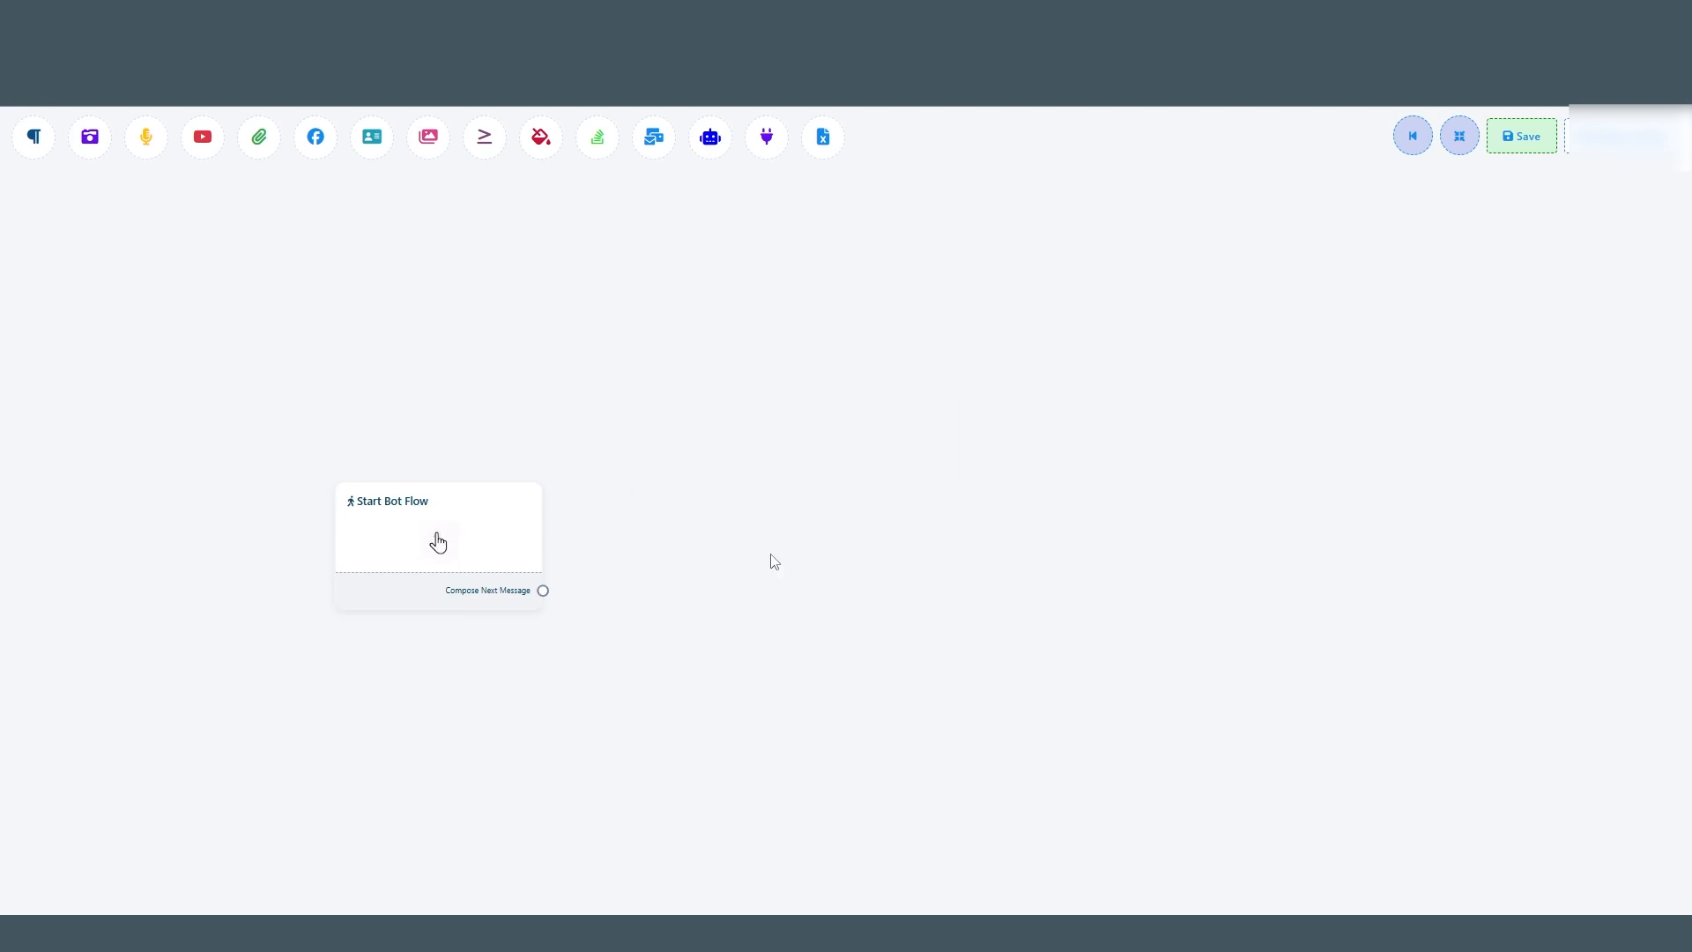
Attach an AI Reply block to Start Bot Flow, look at its message and training campaign settings, and delete it.
left_click_drag(543, 591, 685, 527)
left_click(750, 557)
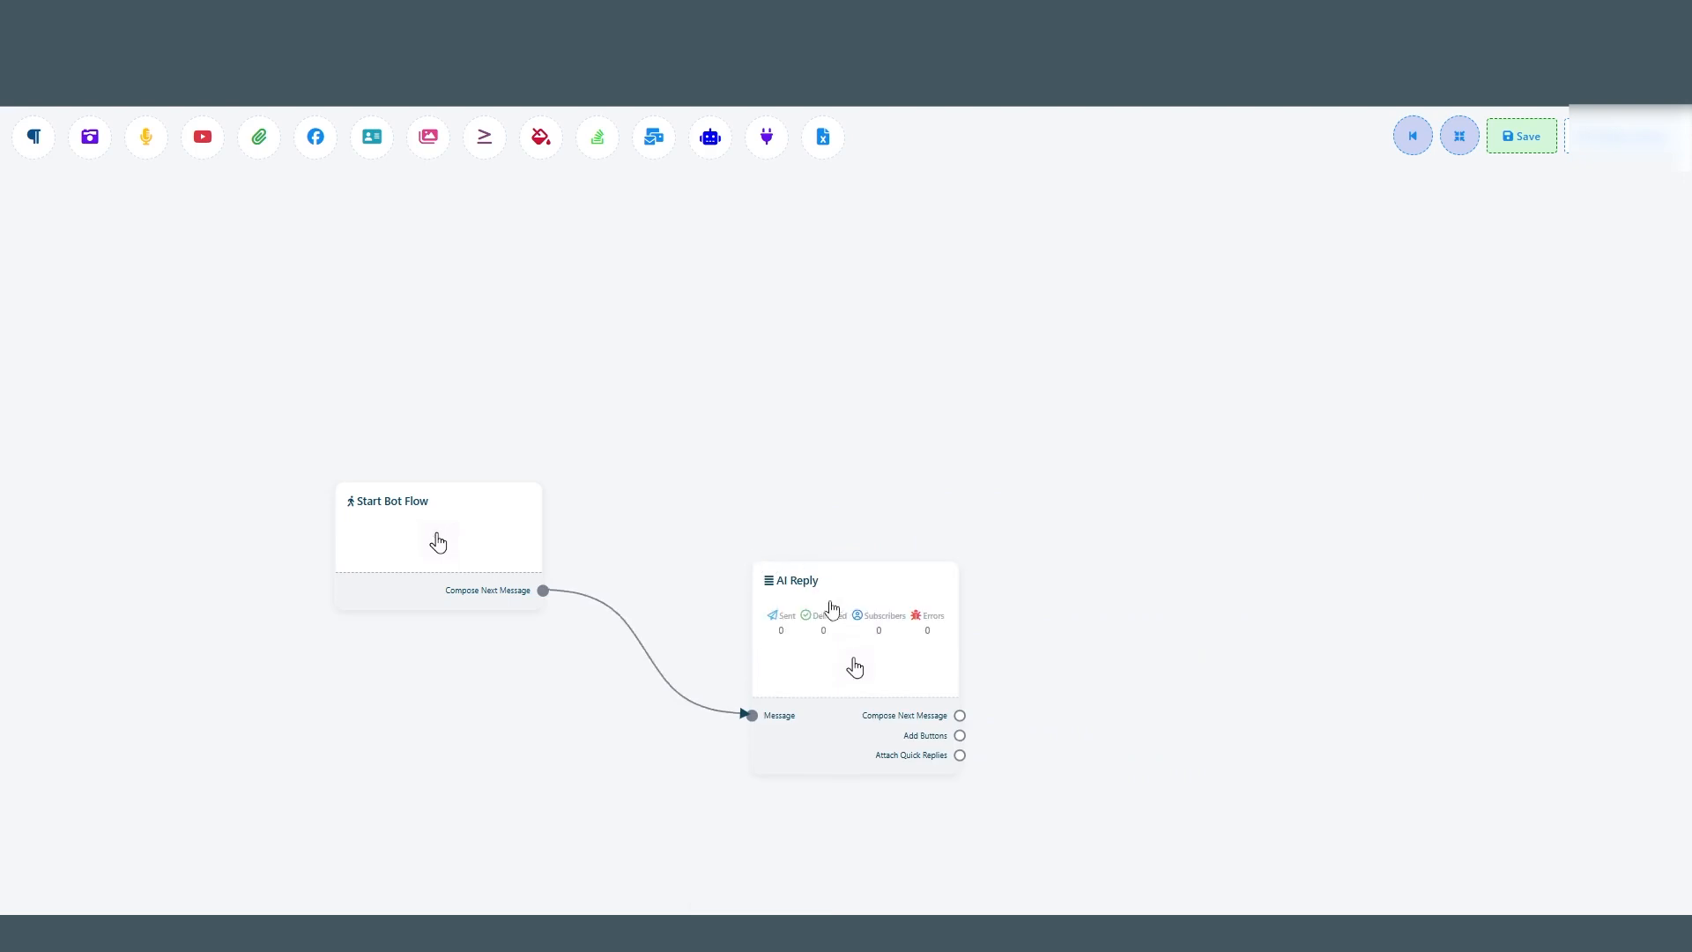
left_click_drag(833, 608, 720, 502)
double_click(802, 561)
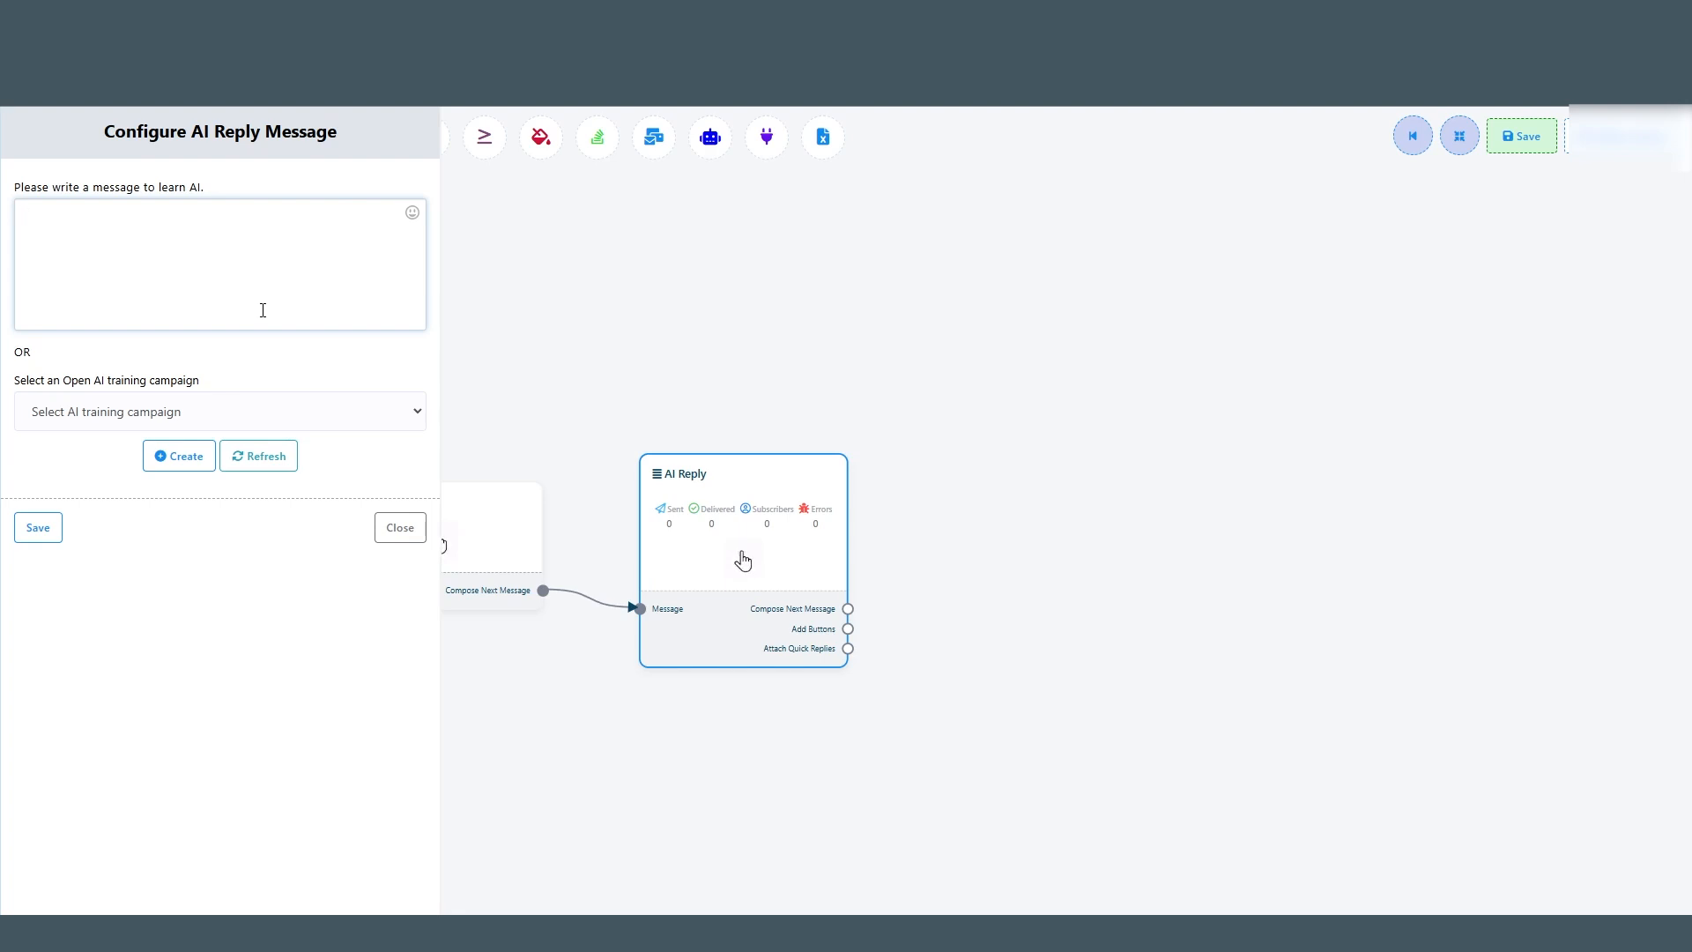
left_click(400, 527)
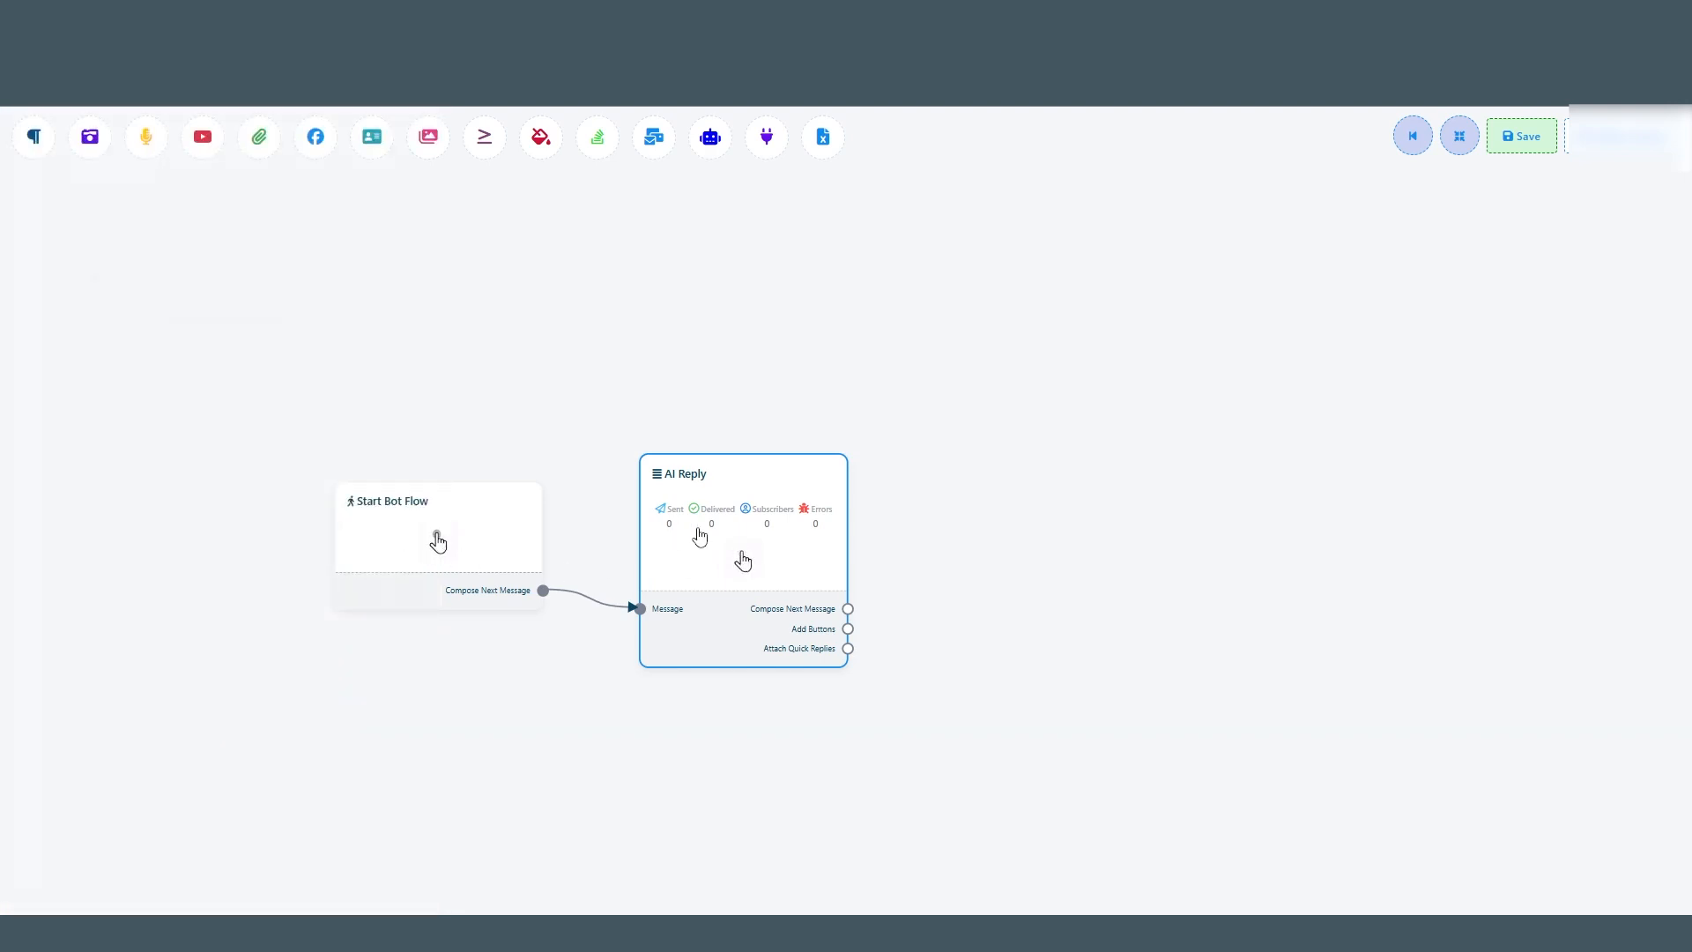
right_click(763, 532)
left_click(818, 549)
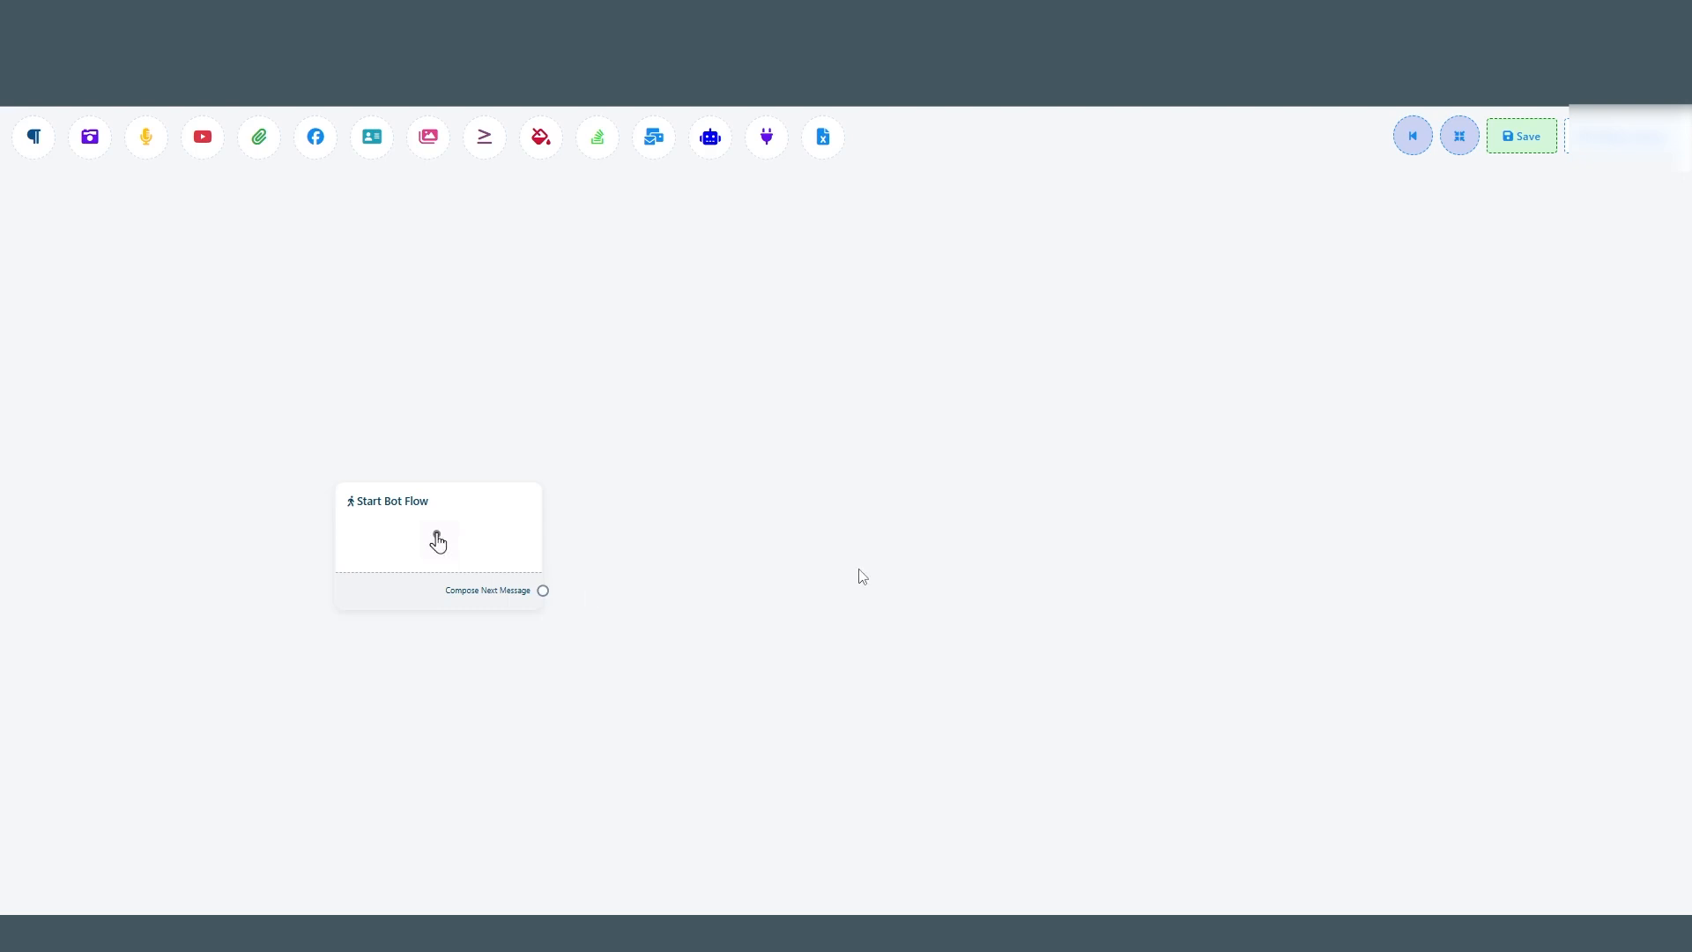
Attach a Video block to Start Bot Flow, look at its reply video settings, and delete the block.
left_click_drag(542, 591, 712, 527)
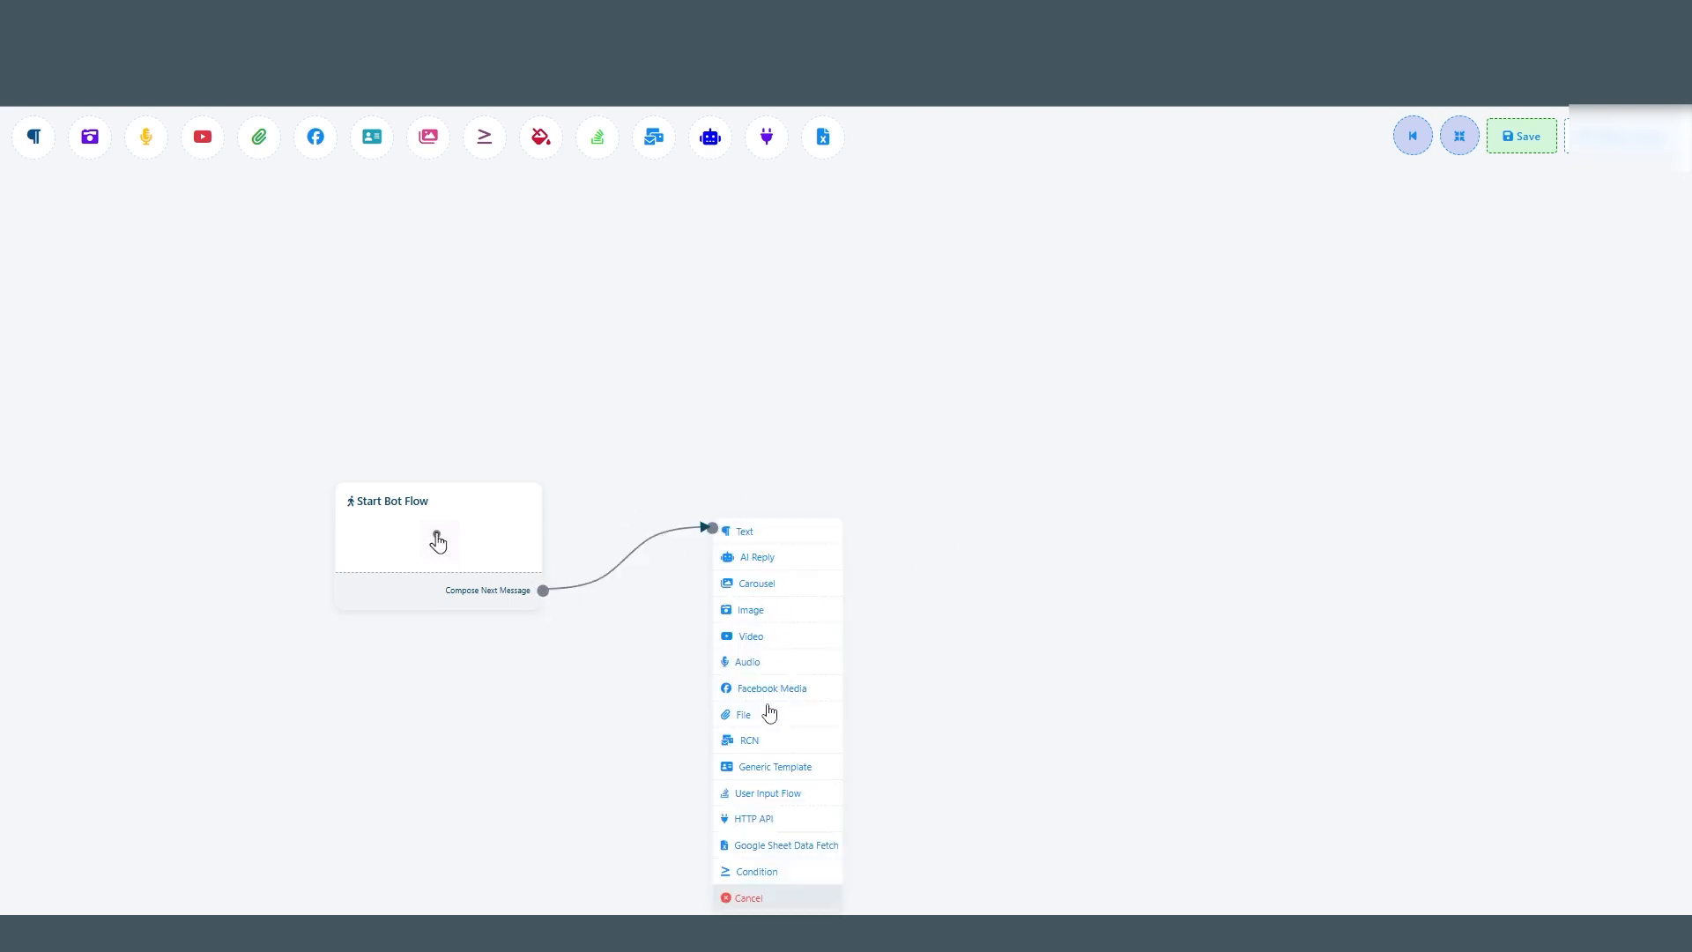
left_click(756, 636)
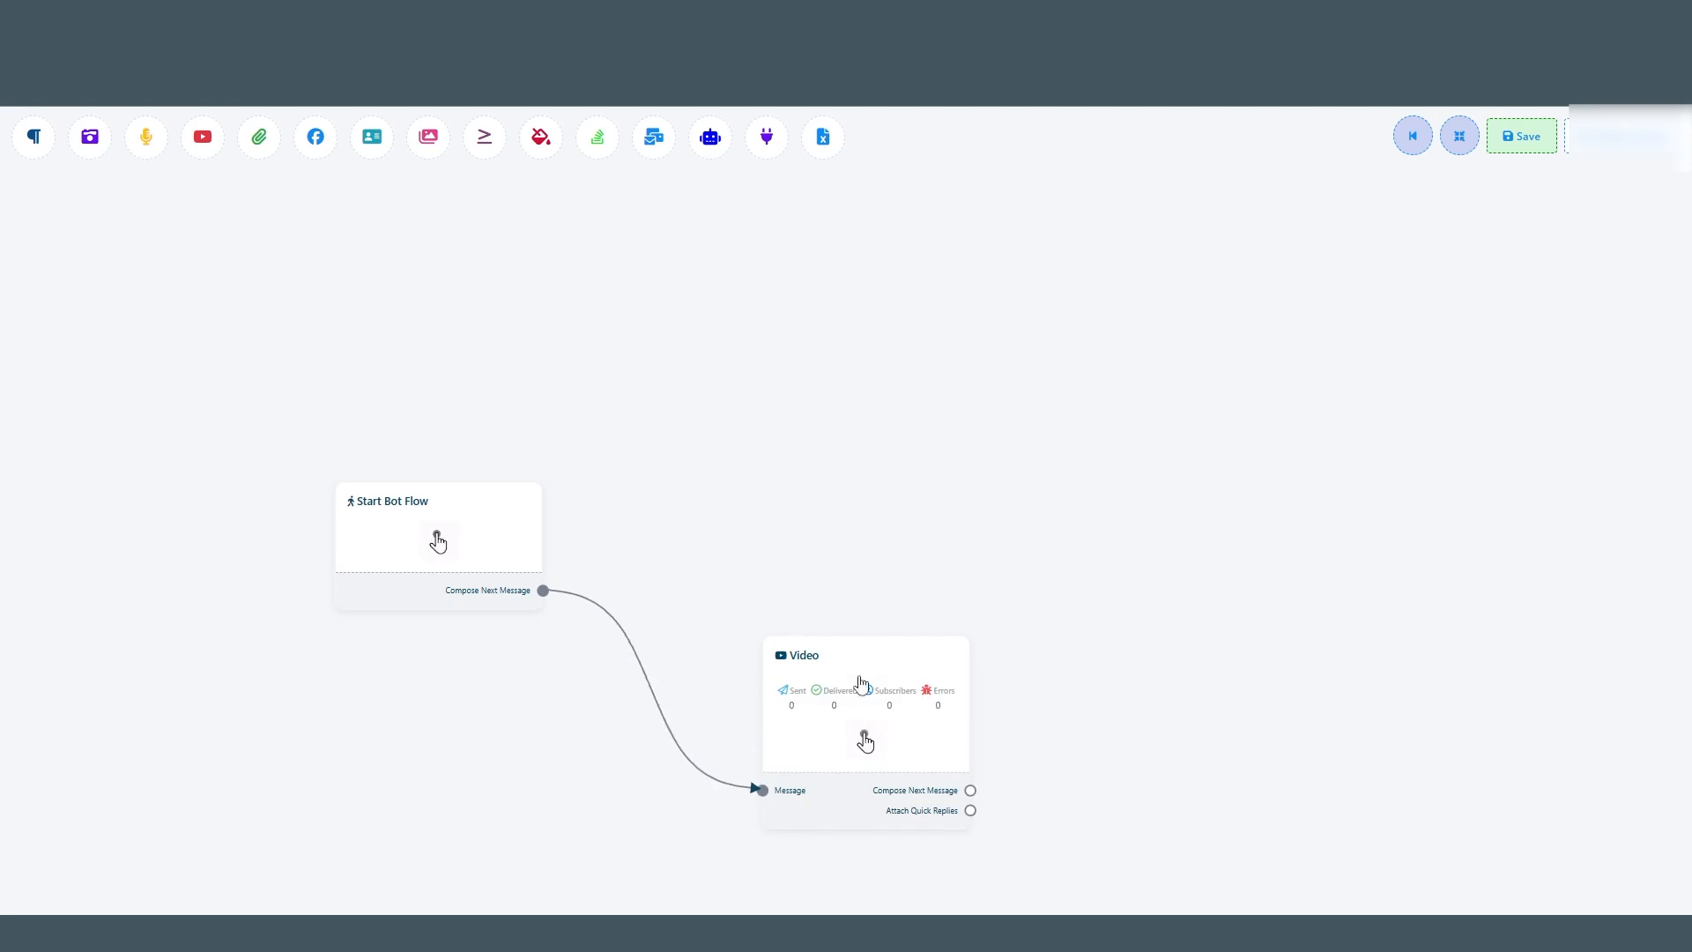
left_click_drag(862, 684, 748, 493)
double_click(749, 498)
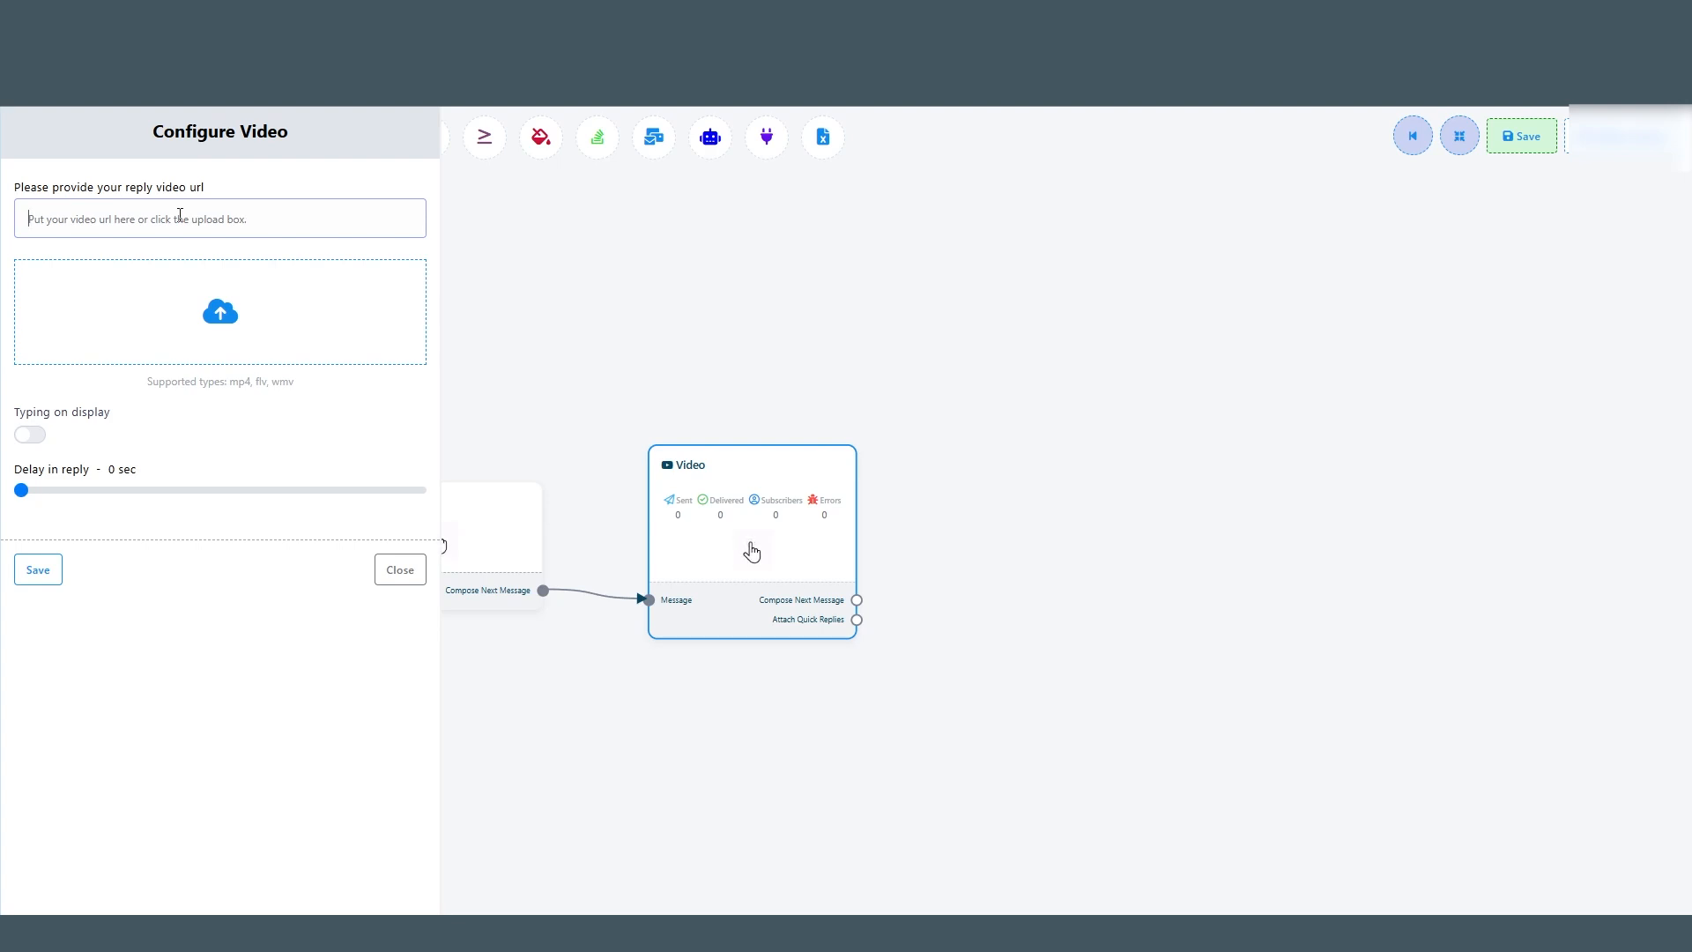
left_click(623, 404)
left_click(408, 569)
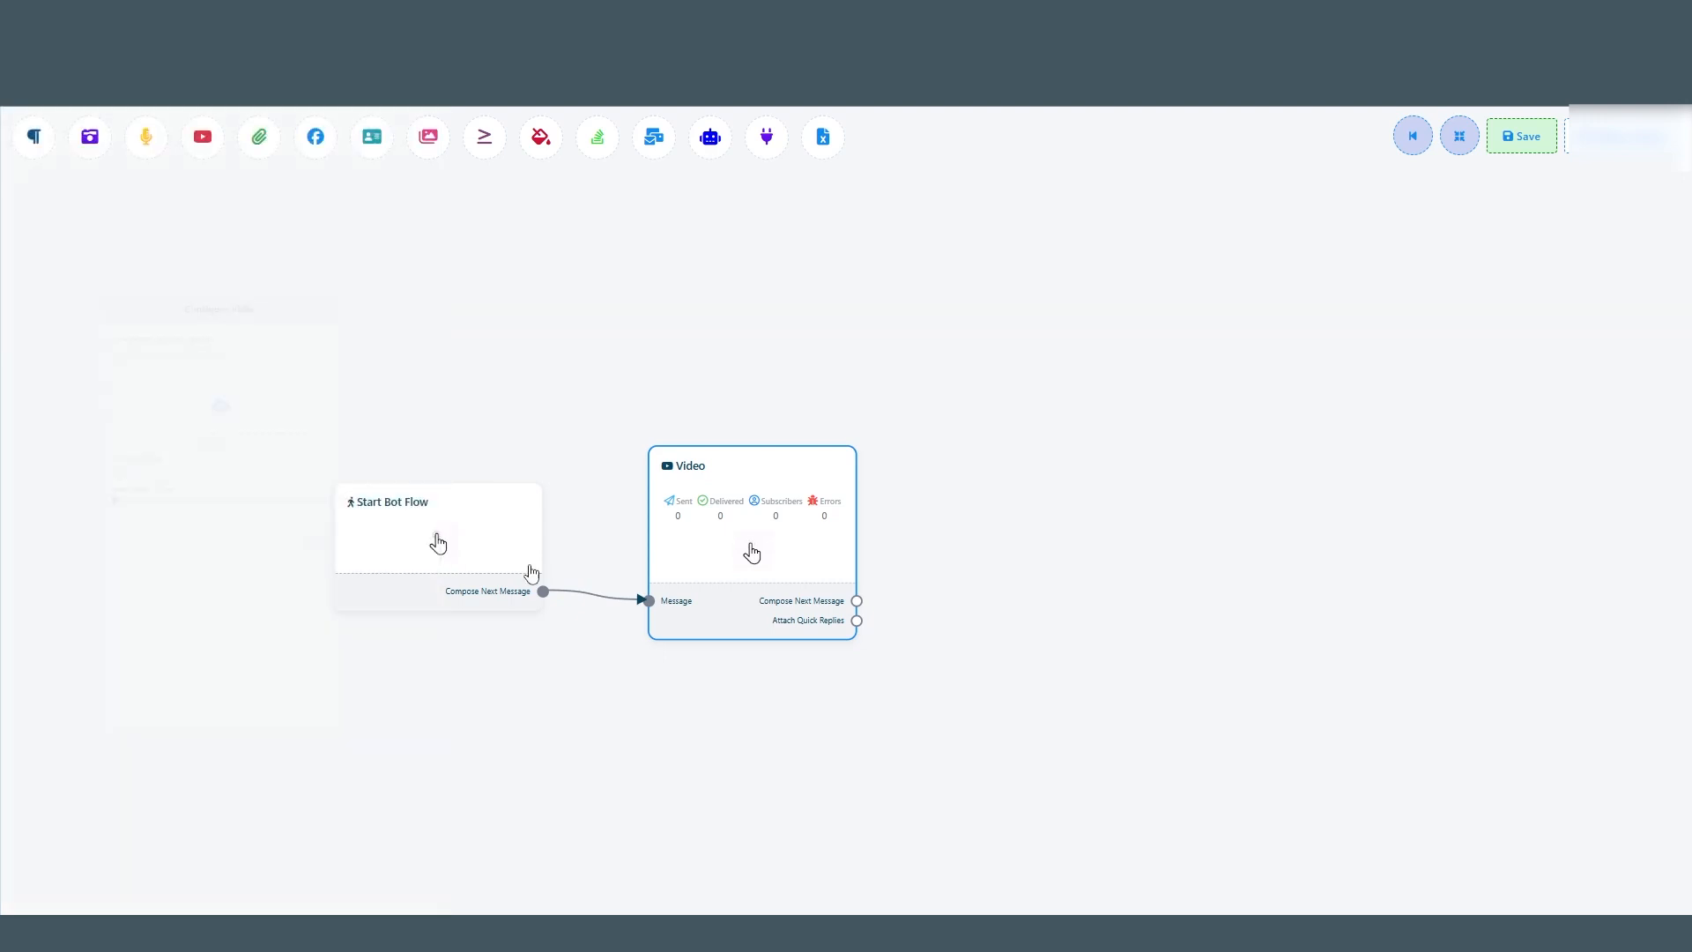
right_click(746, 571)
left_click(714, 575)
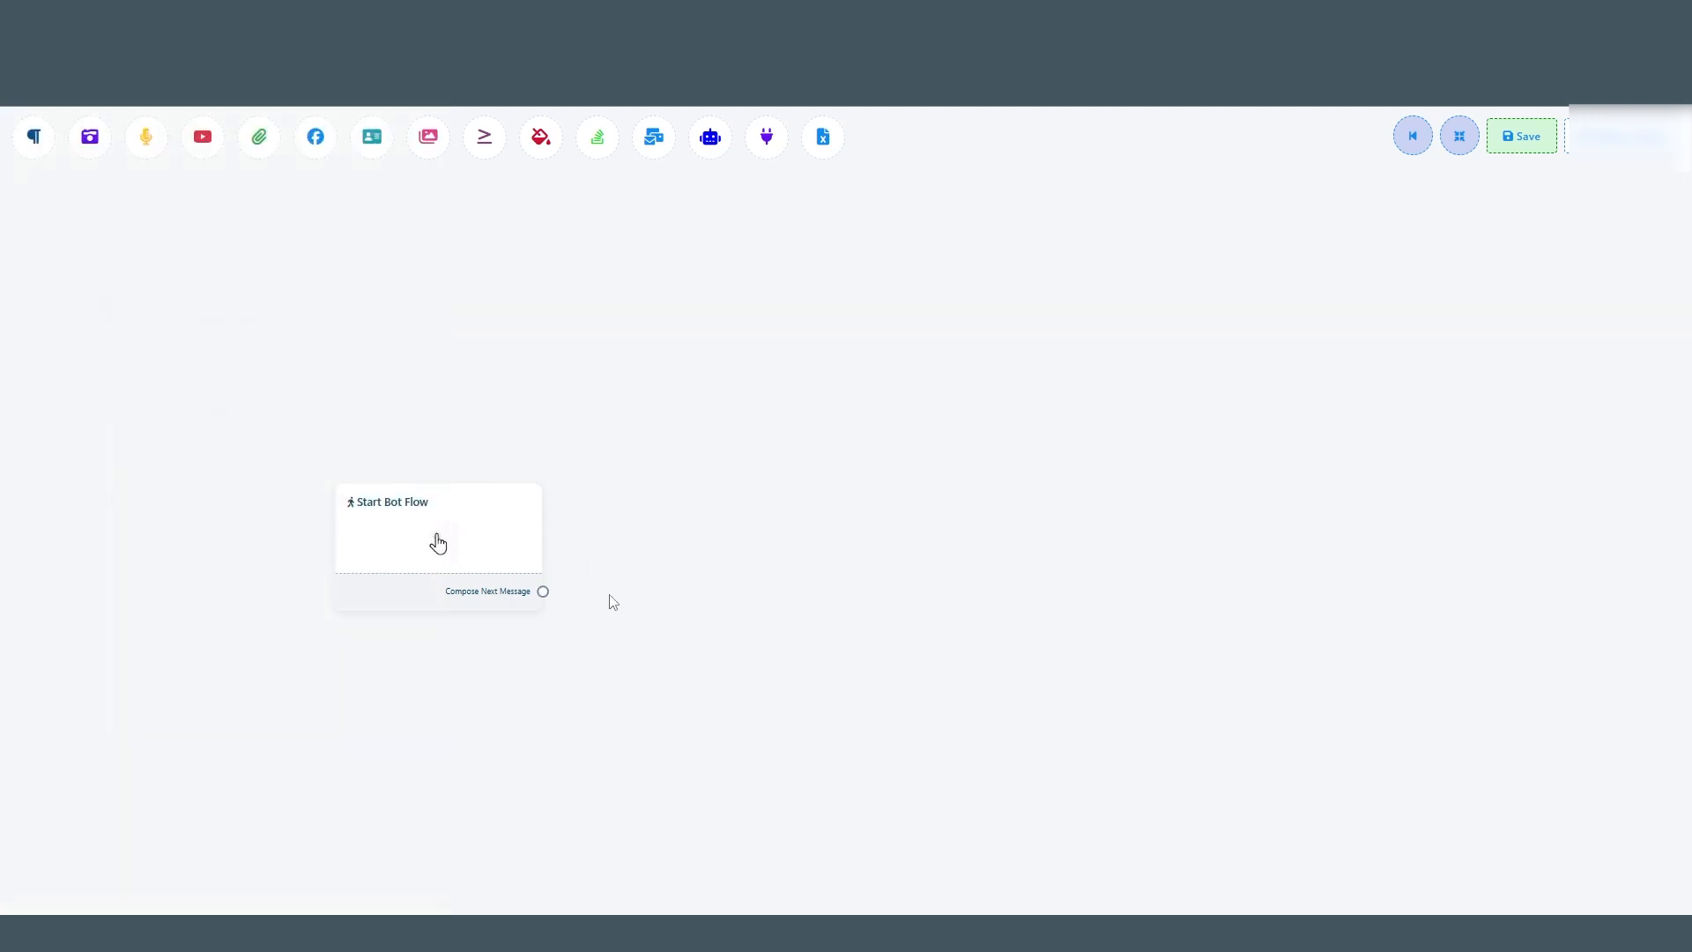
Attach a File block beside Start Bot Flow, look at its file URL and upload settings, and delete the block.
left_click_drag(543, 593, 661, 533)
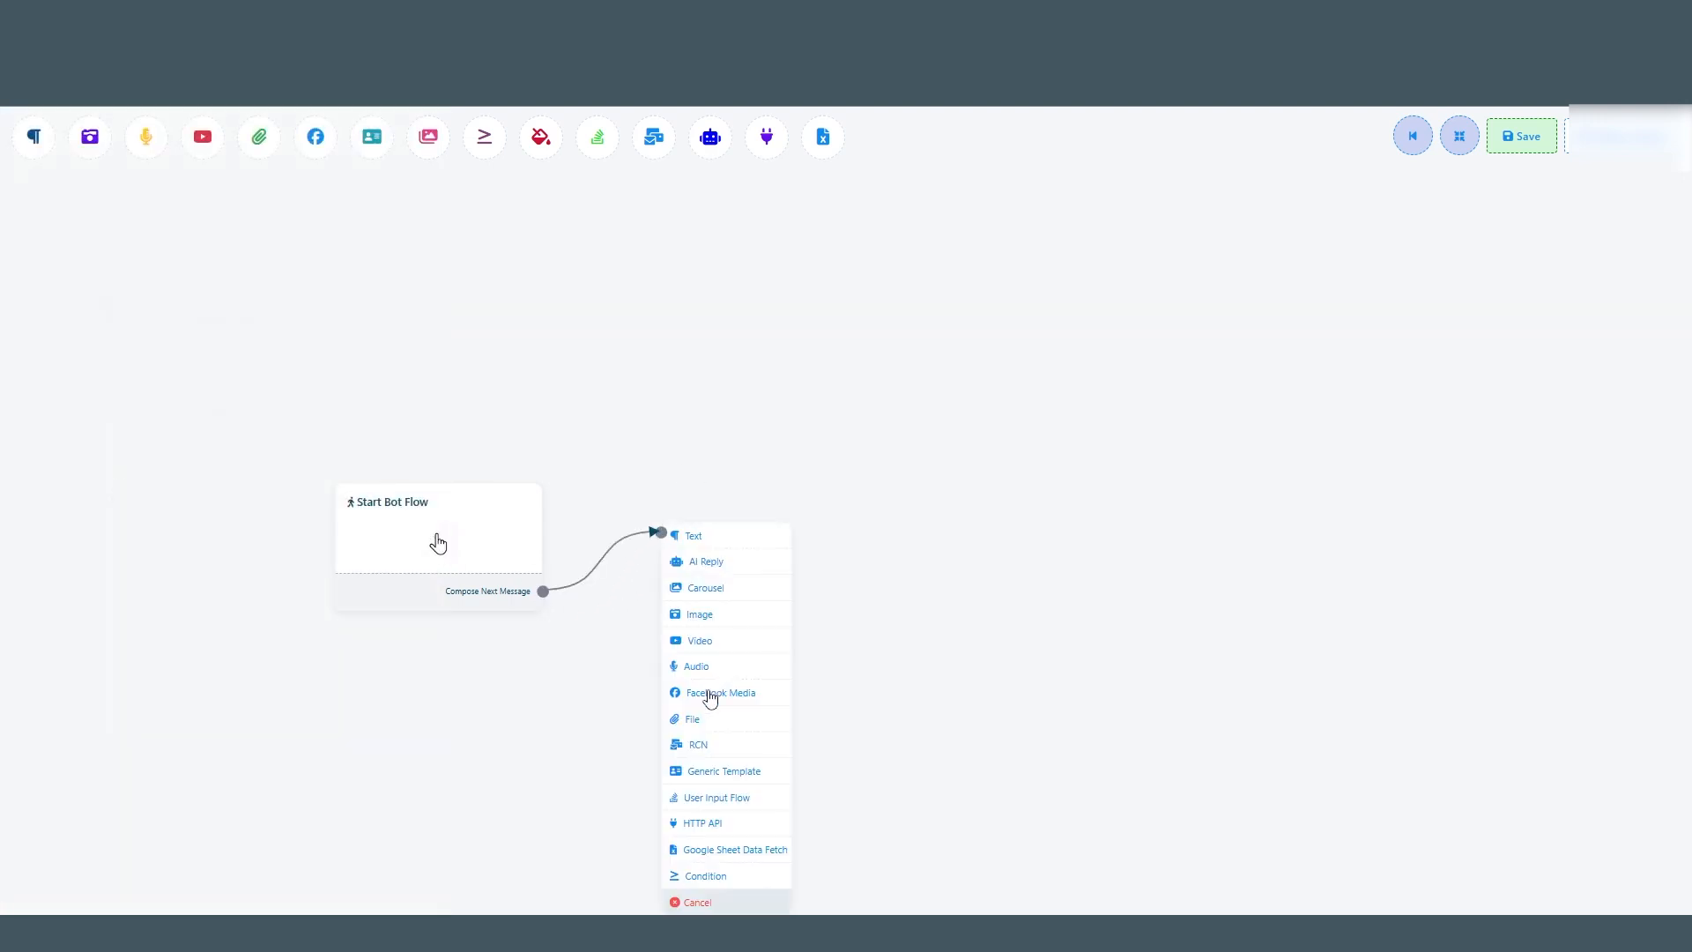
left_click(694, 720)
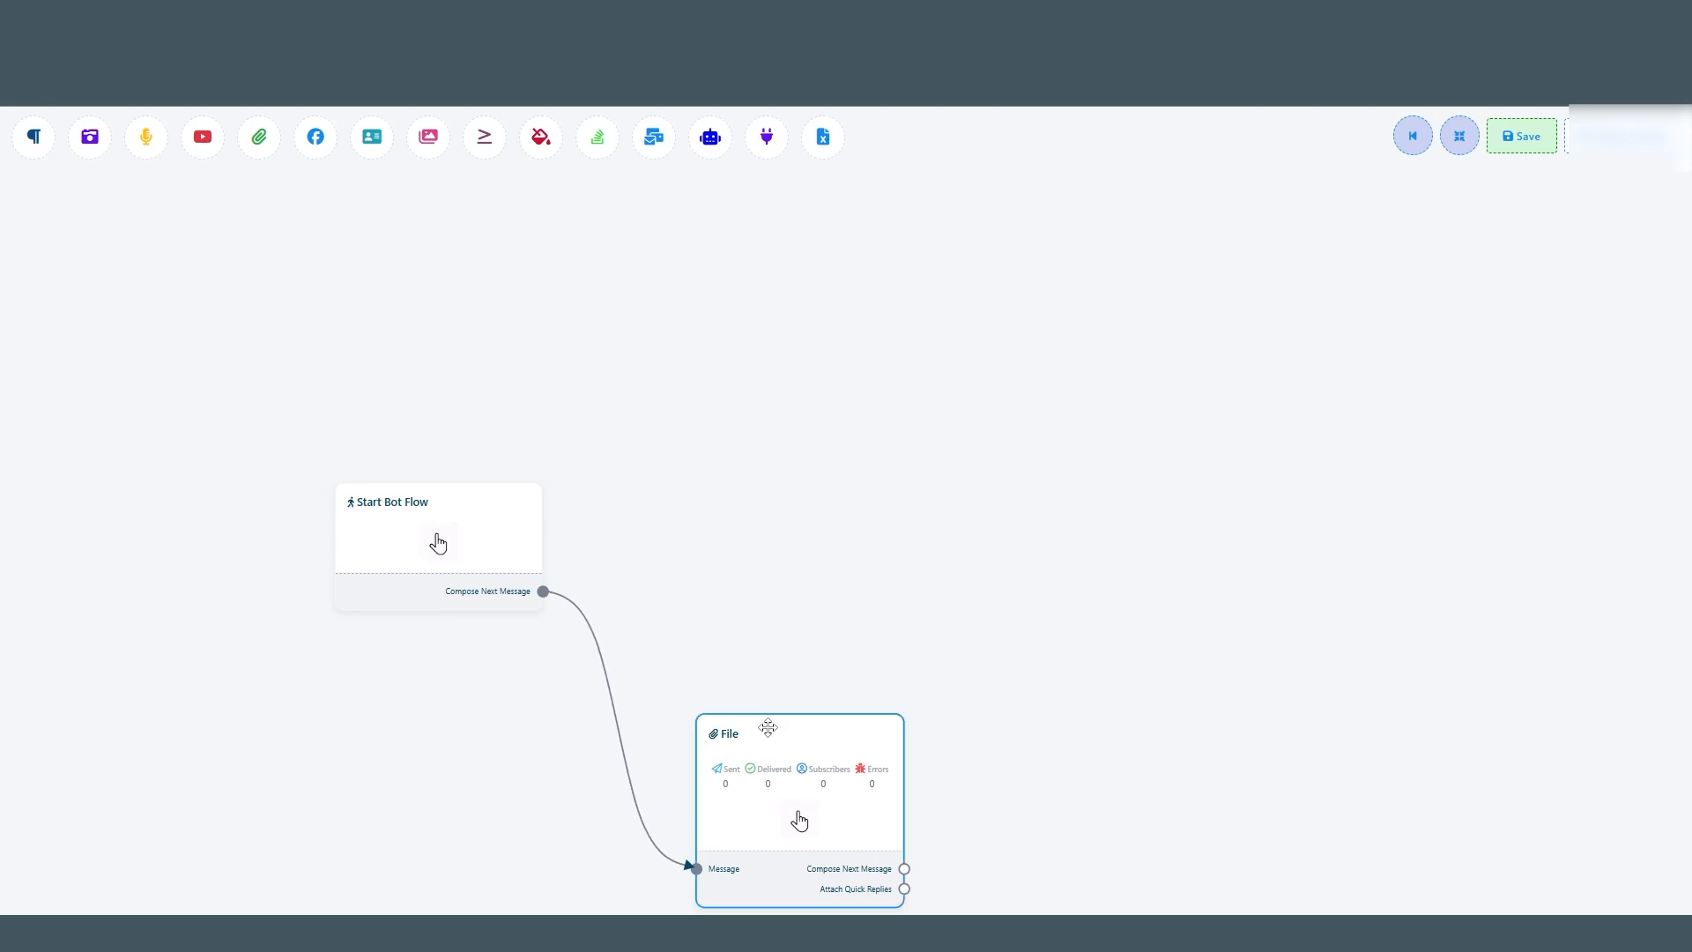
left_click_drag(766, 725, 724, 554)
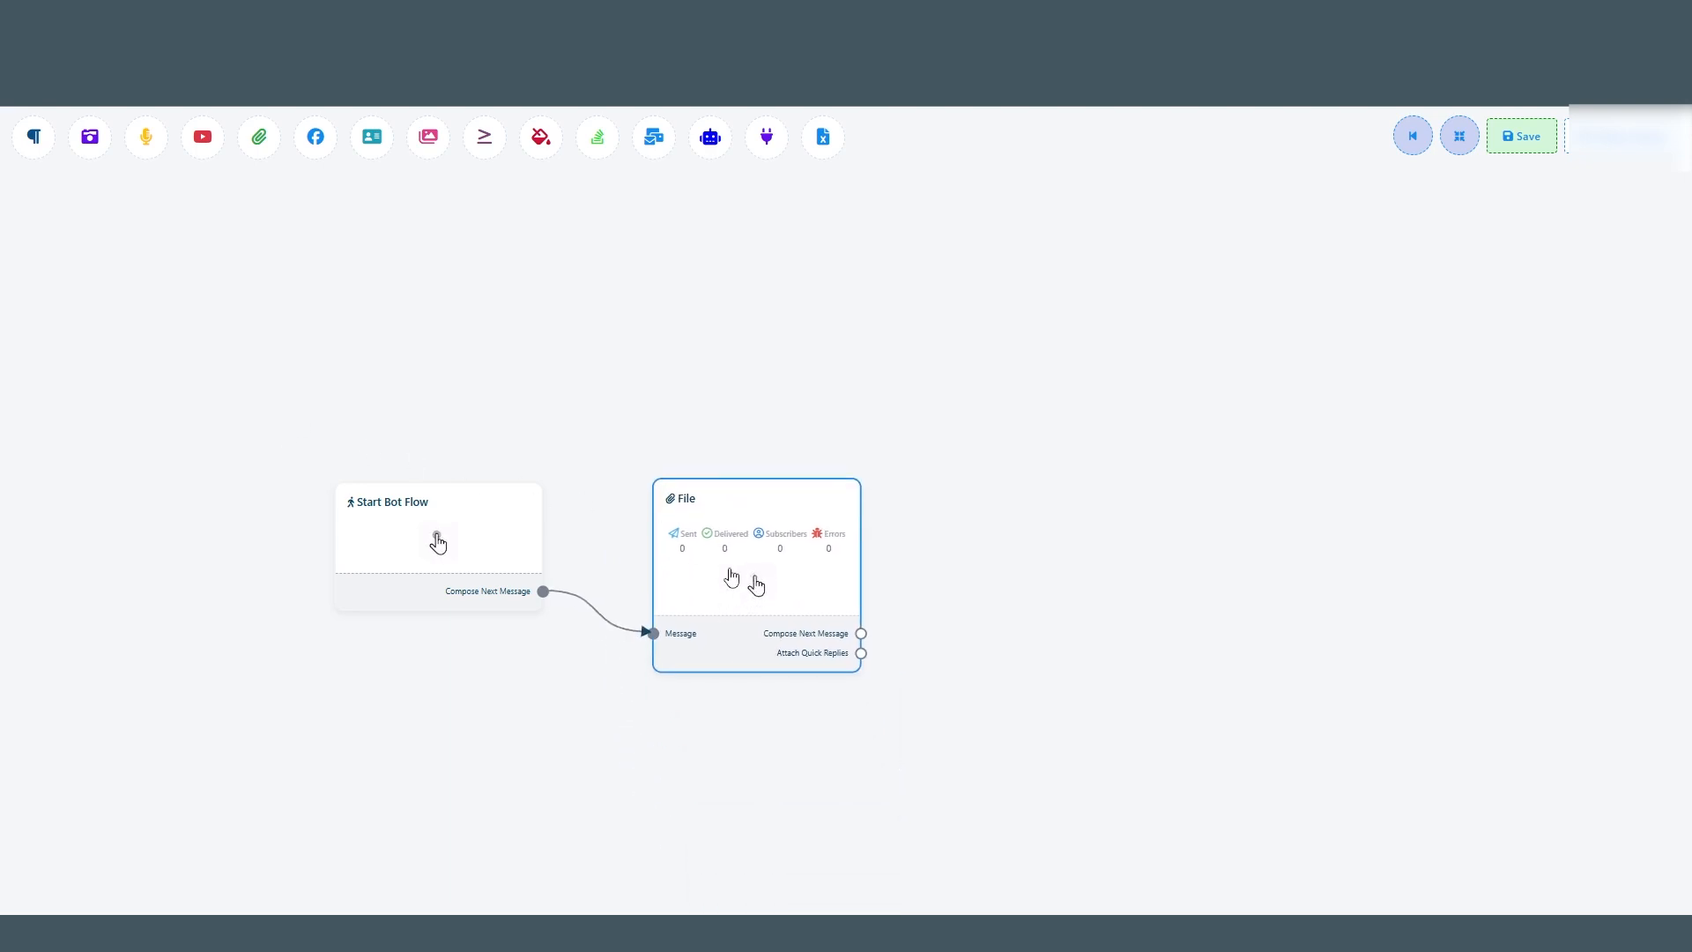
double_click(699, 541)
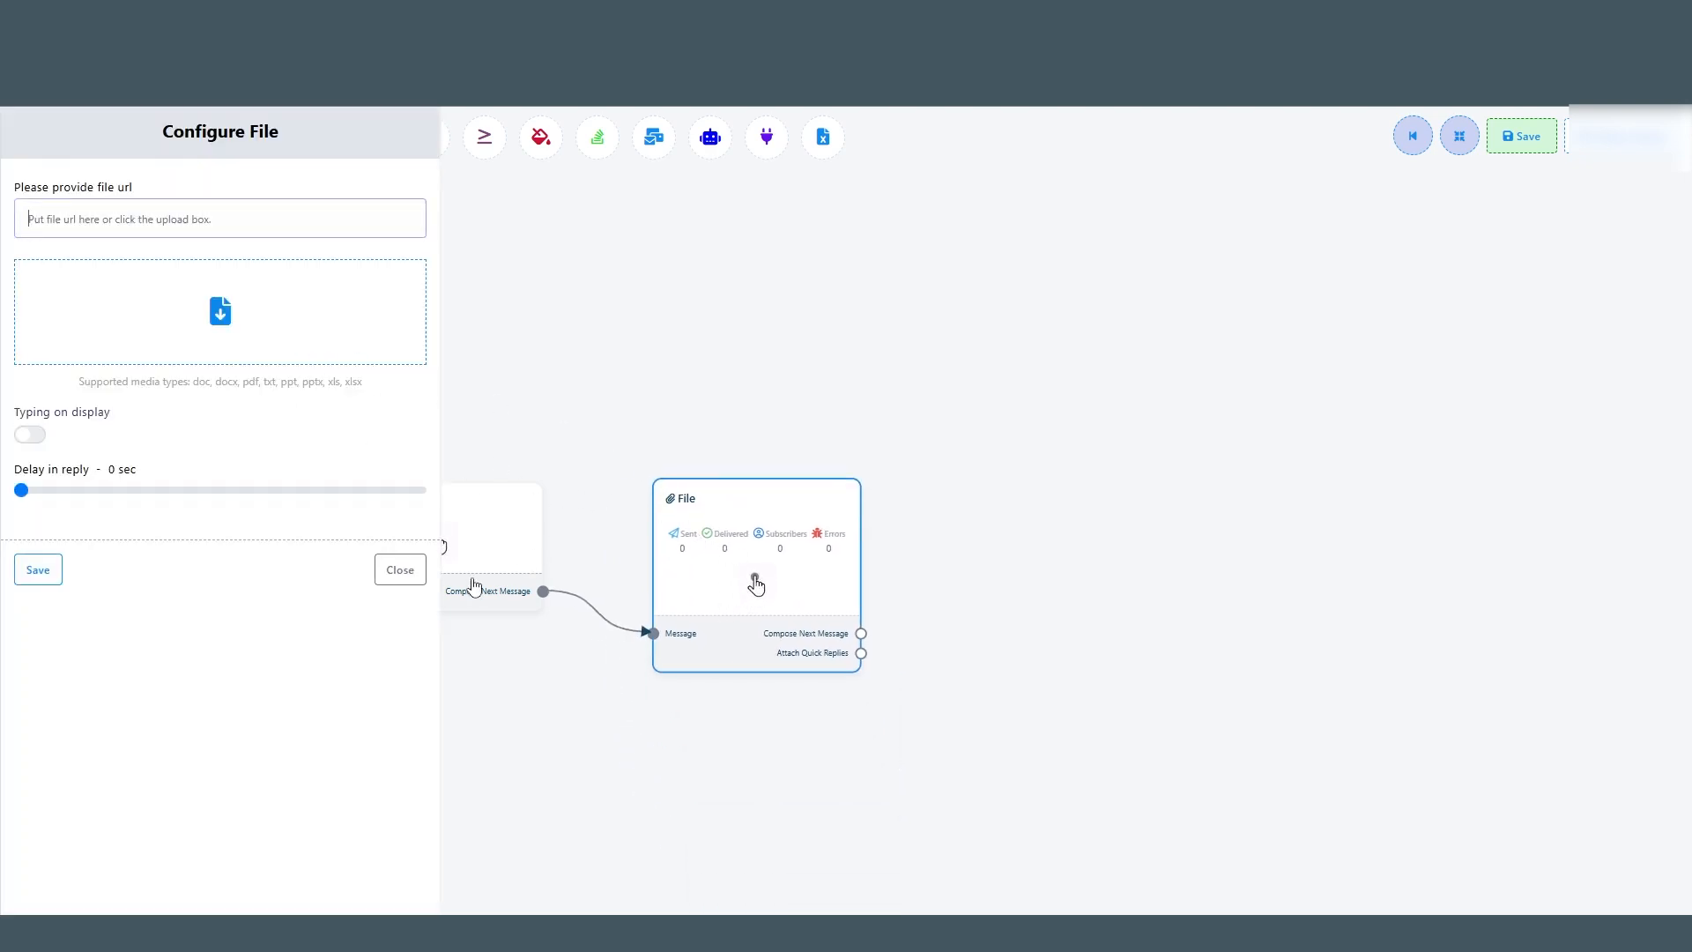
left_click(415, 573)
right_click(735, 596)
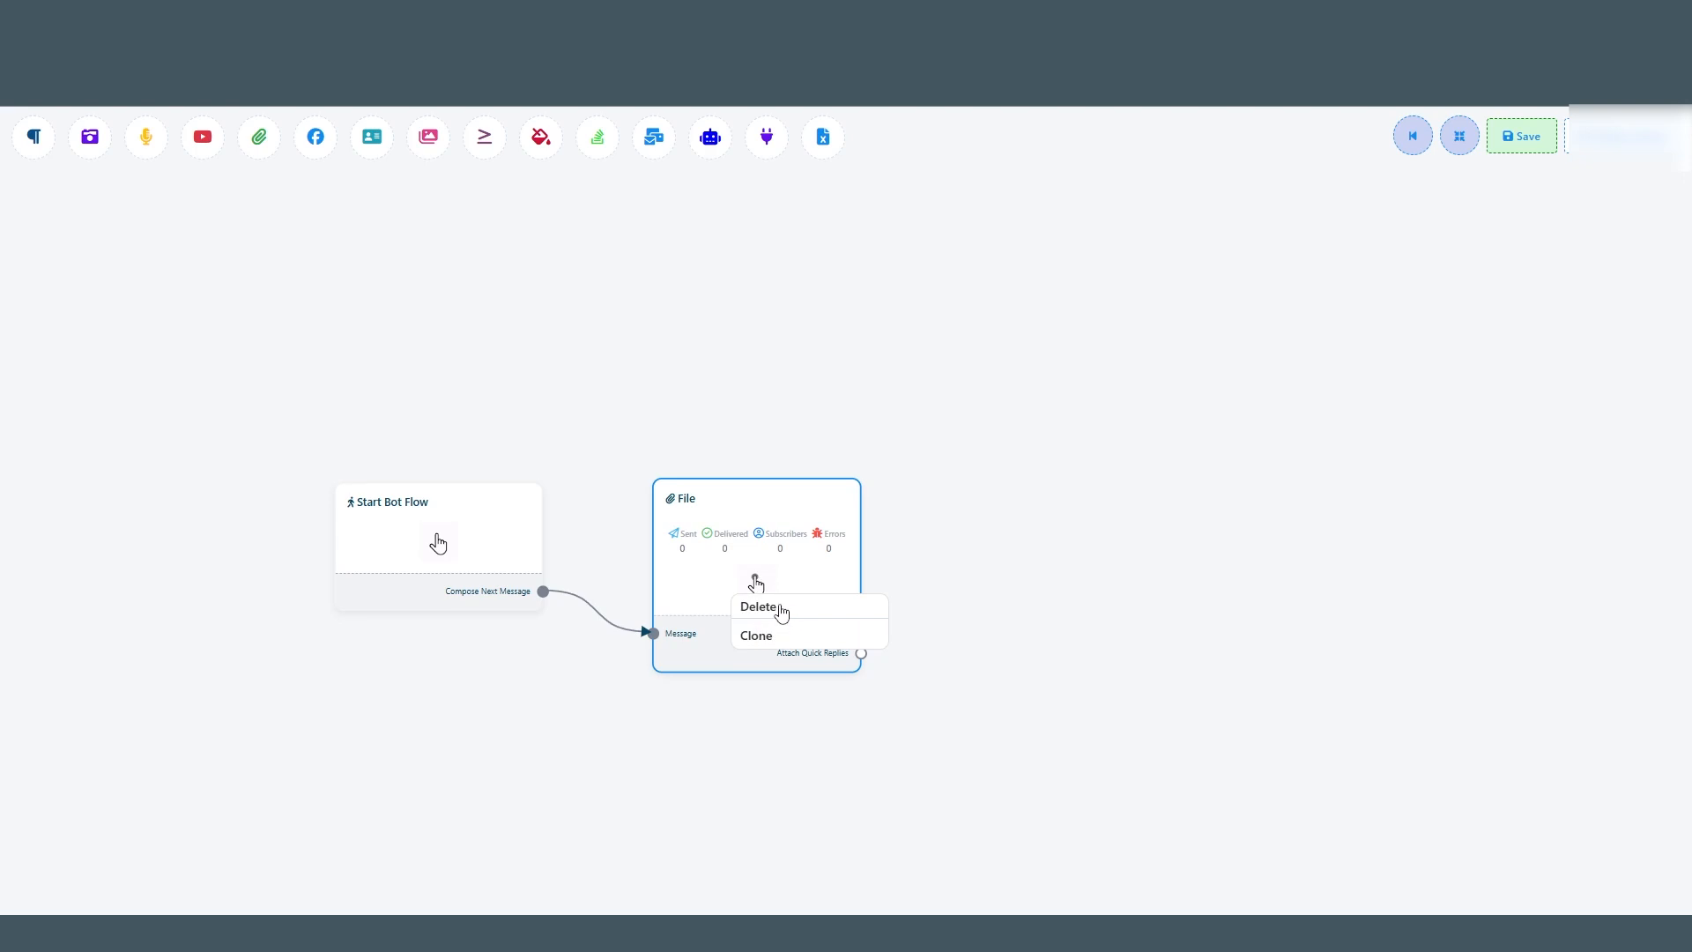
left_click(779, 610)
Attach an RCN block to Start Bot Flow, look at its recurring notification settings and postback ID choices, and delete it.
left_click_drag(543, 593, 677, 603)
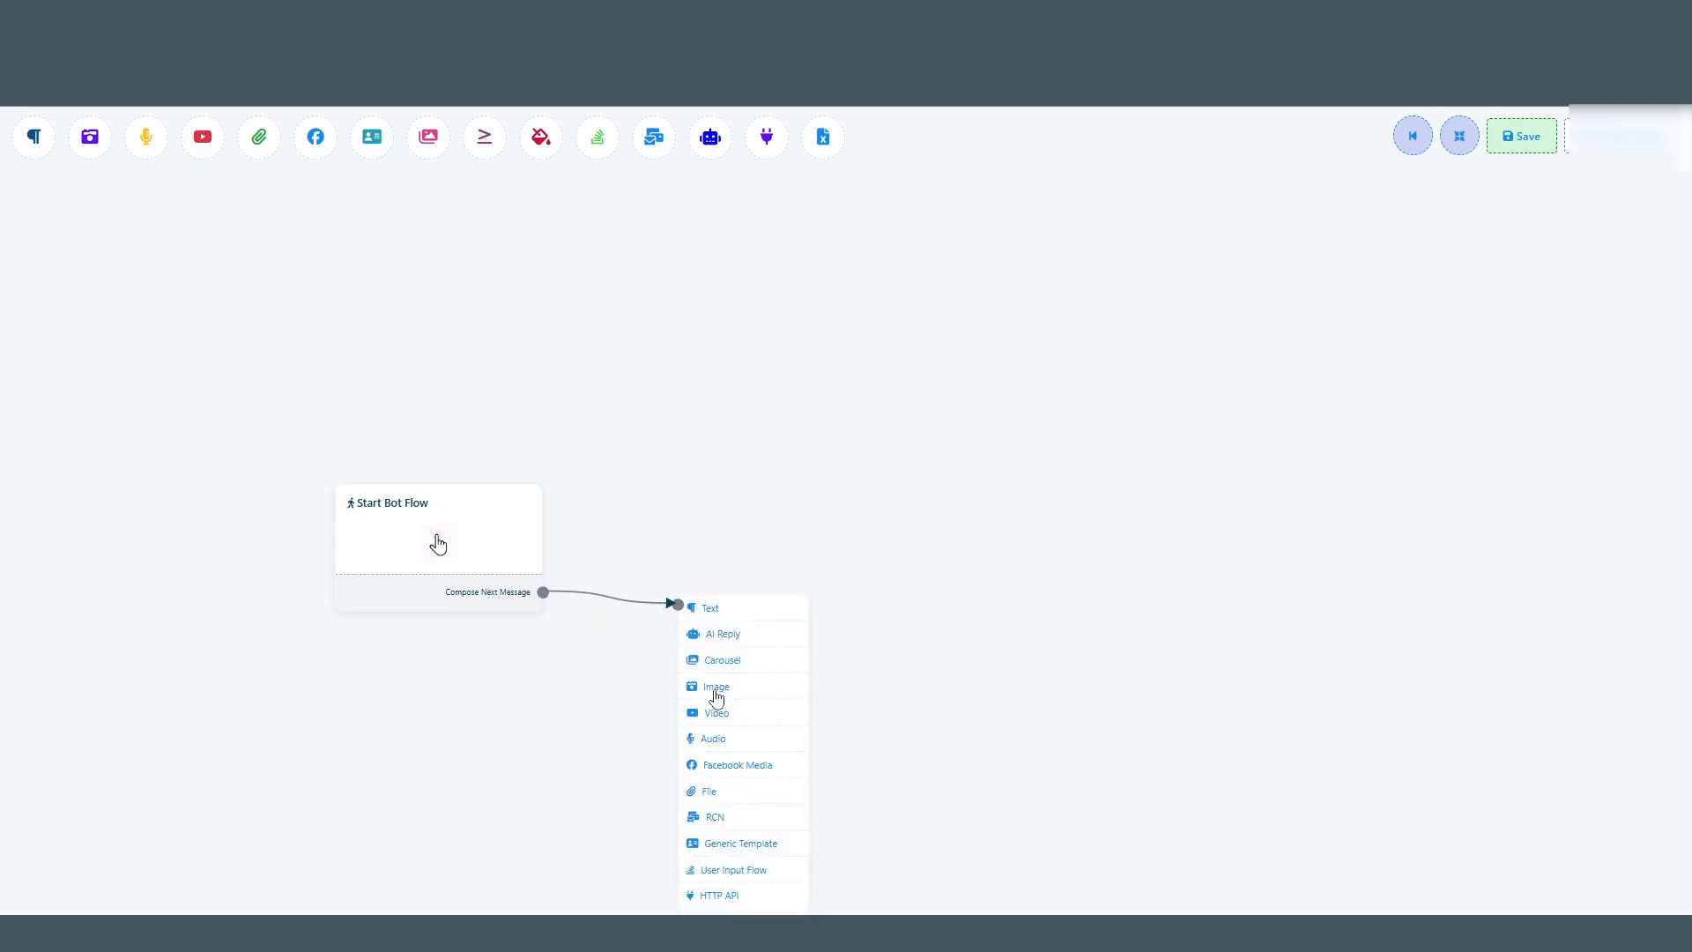
left_click(715, 817)
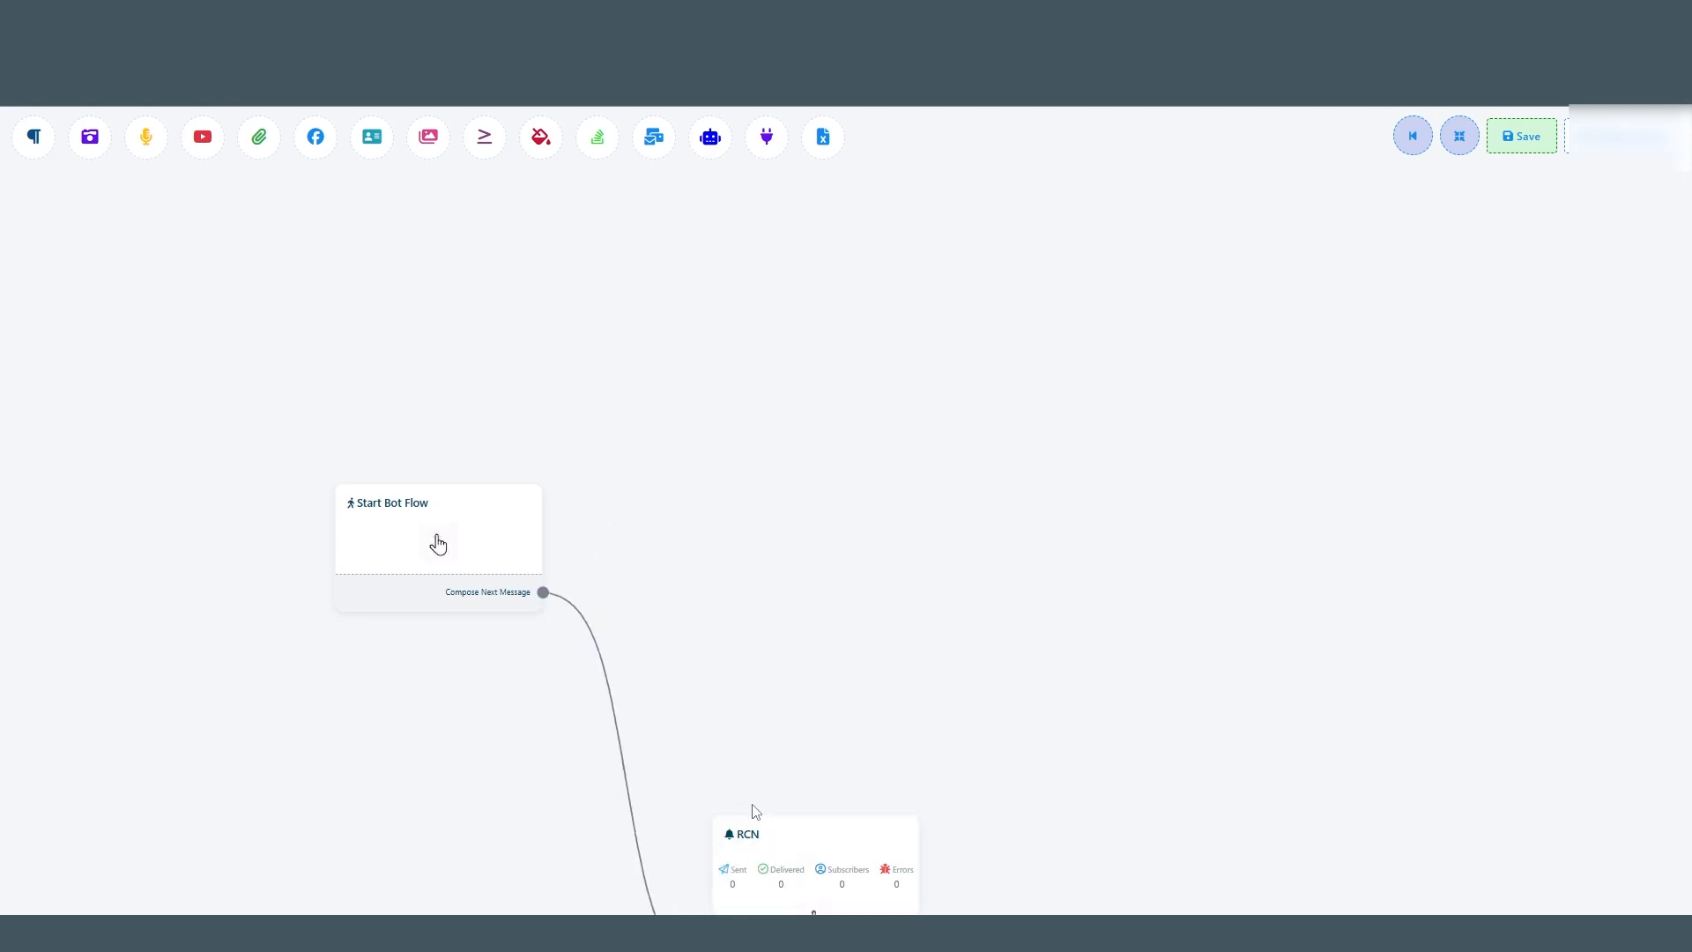
left_click_drag(769, 827, 672, 484)
double_click(683, 574)
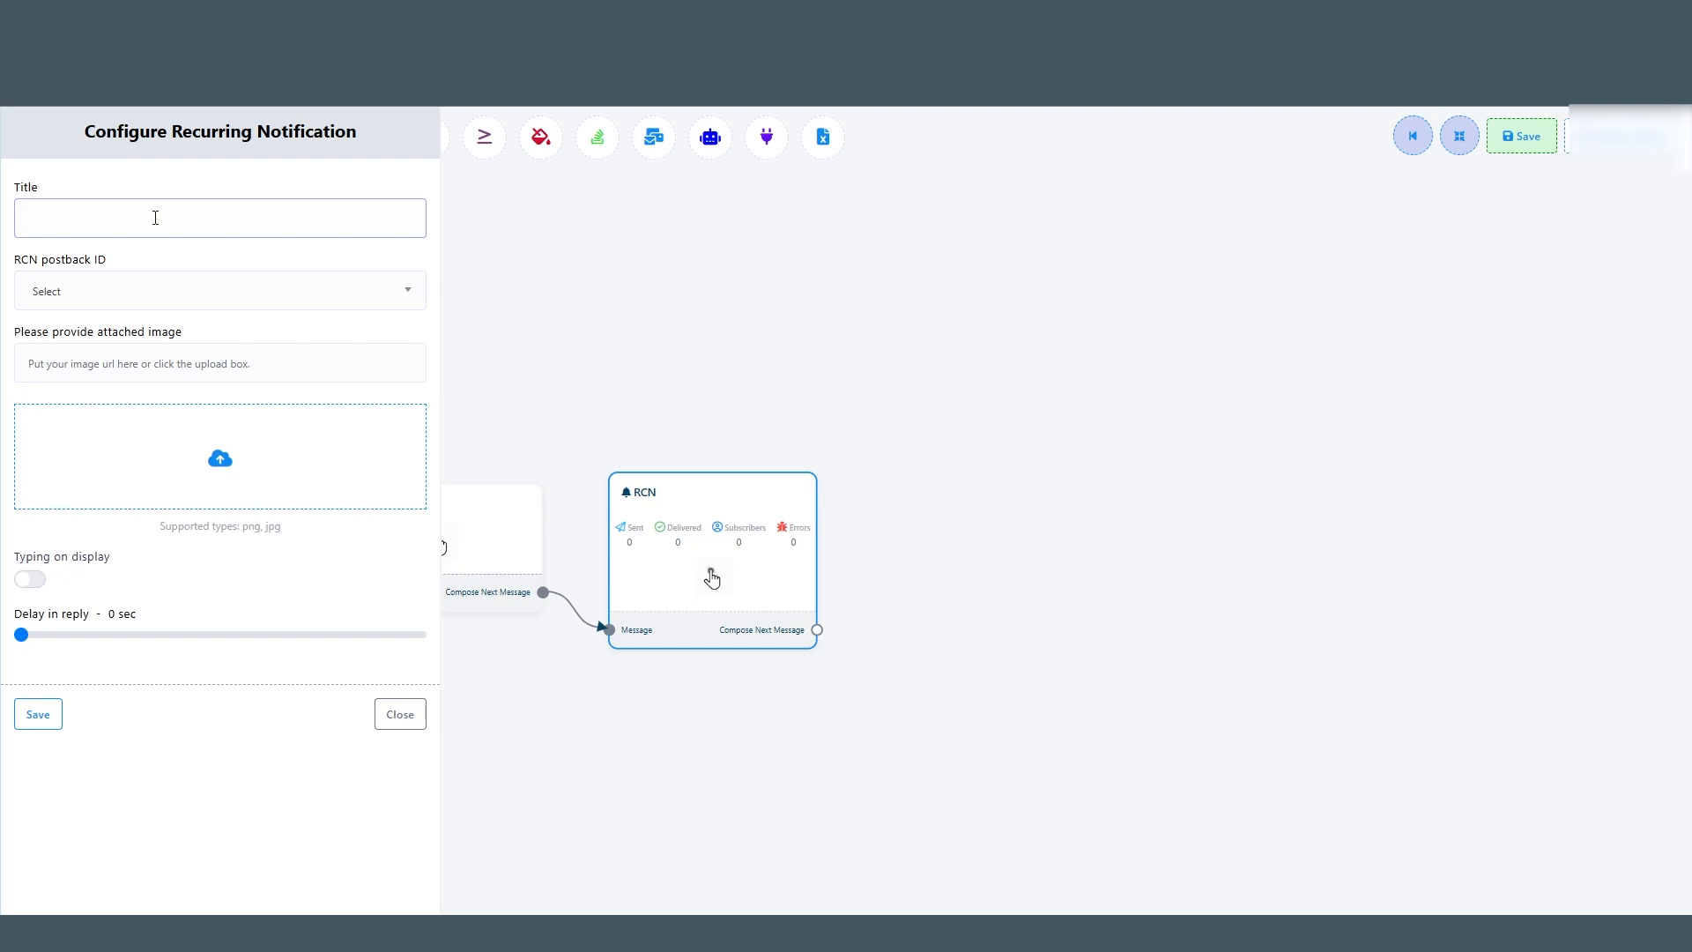
left_click(99, 309)
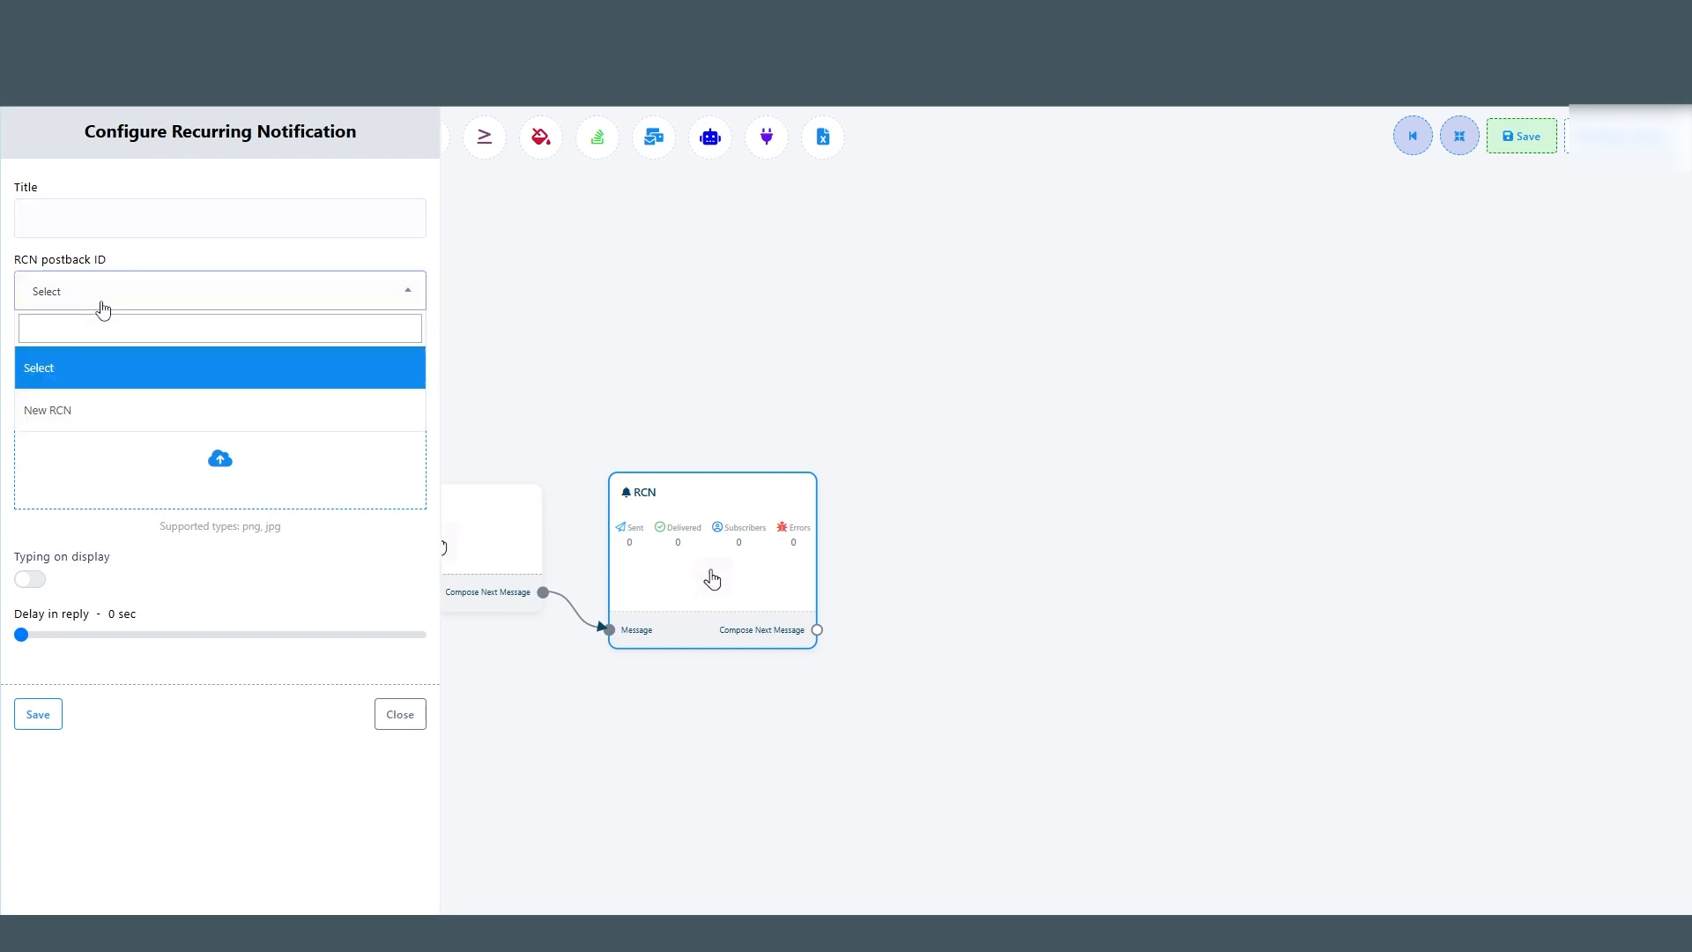
left_click(103, 308)
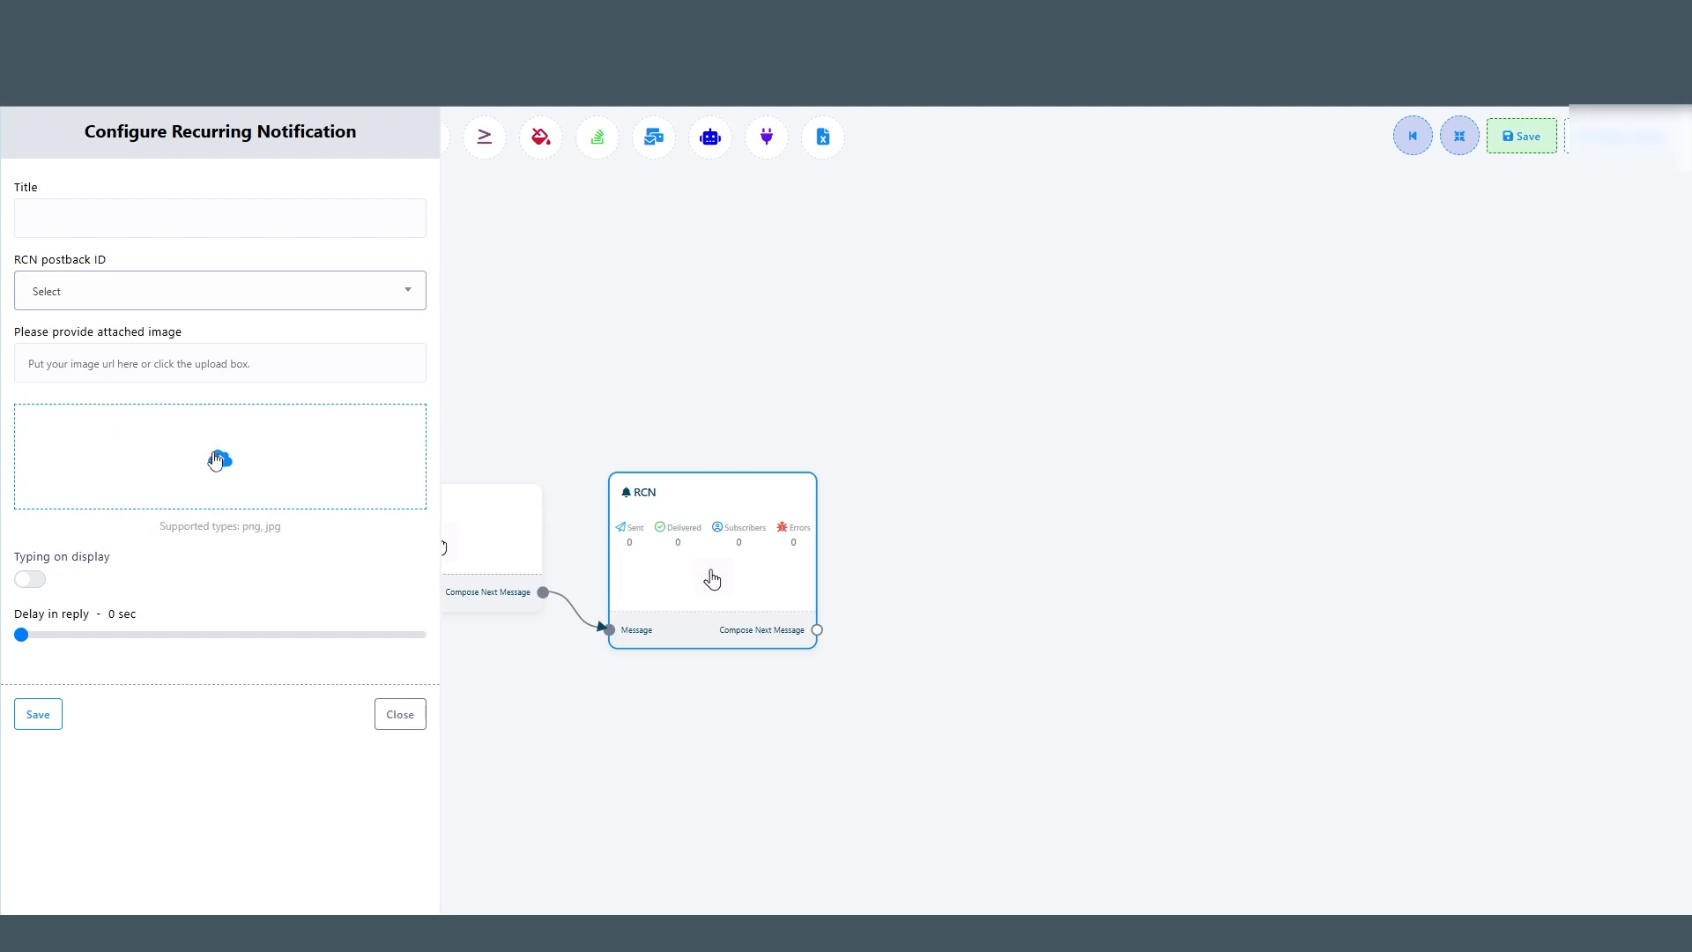
left_click(401, 713)
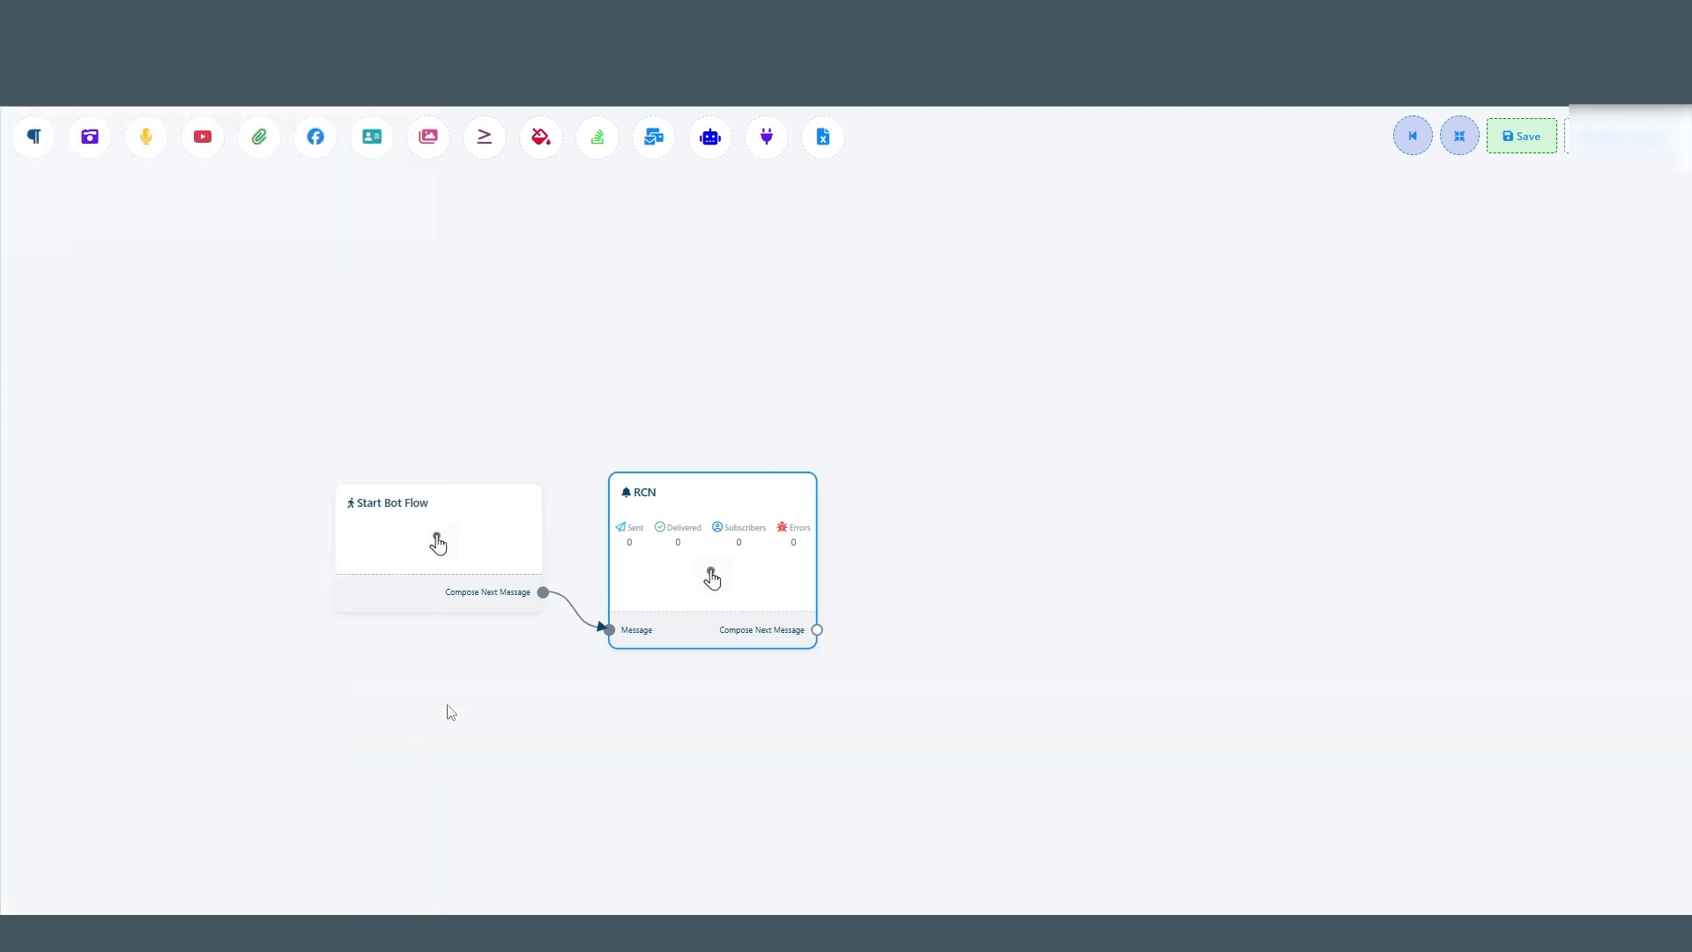
right_click(679, 608)
left_click(718, 606)
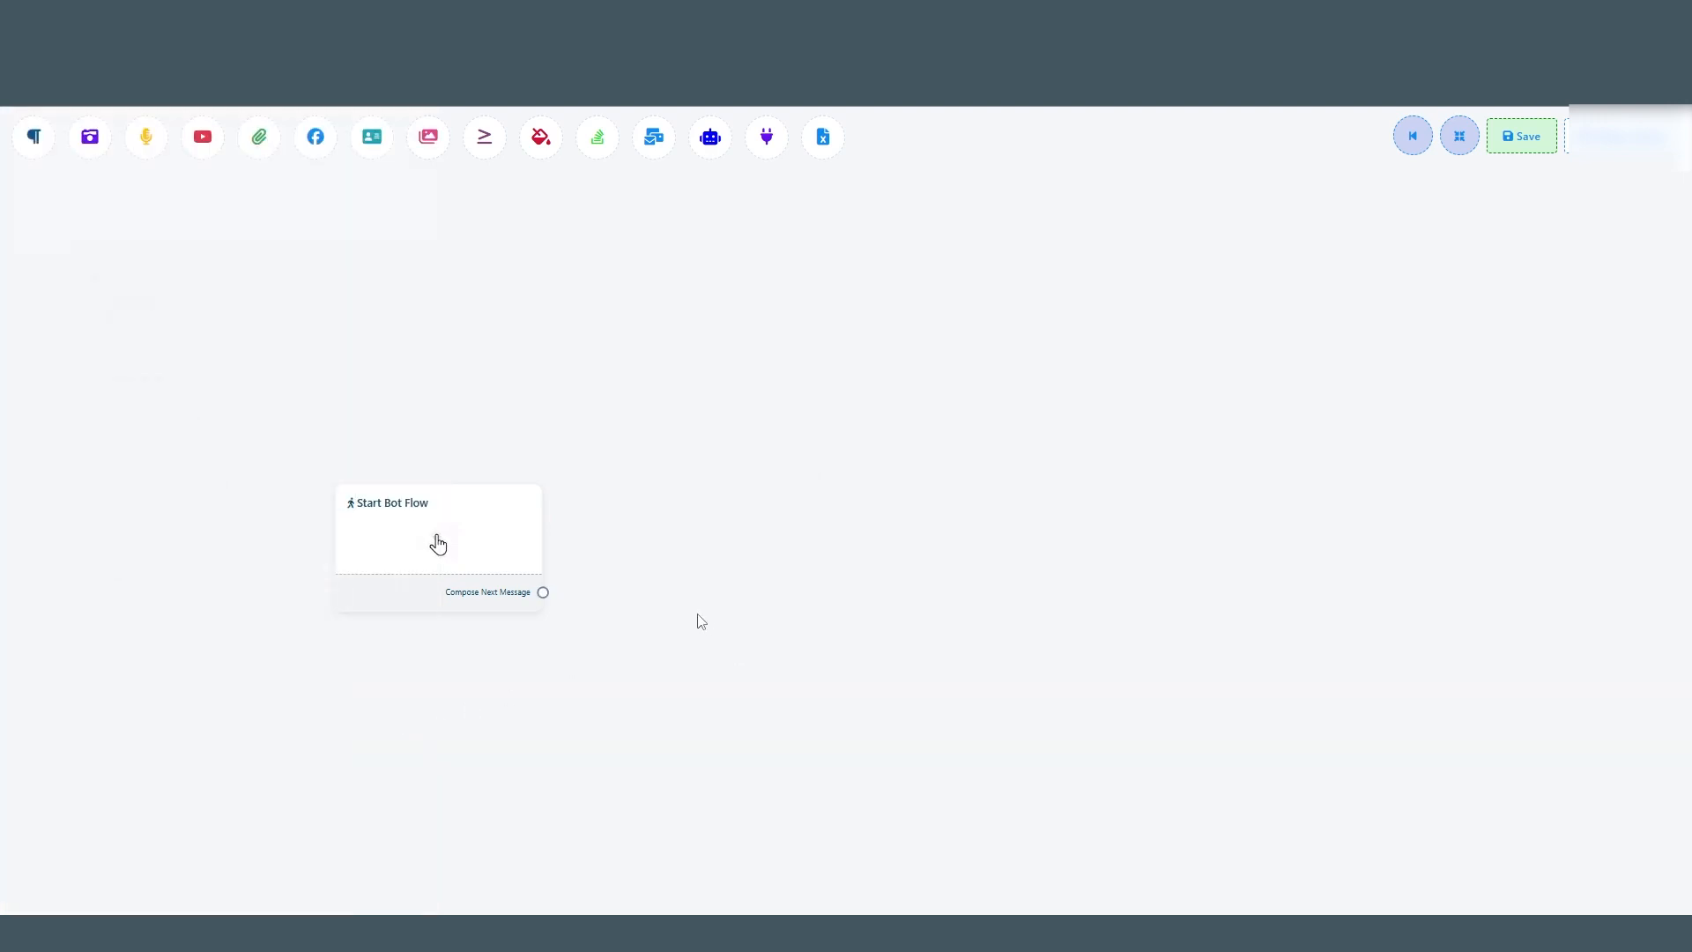
Attach a Generic Template with its Button block to Start Bot Flow, look at the template's settings, and delete the template.
left_click_drag(543, 592, 705, 572)
left_click(763, 812)
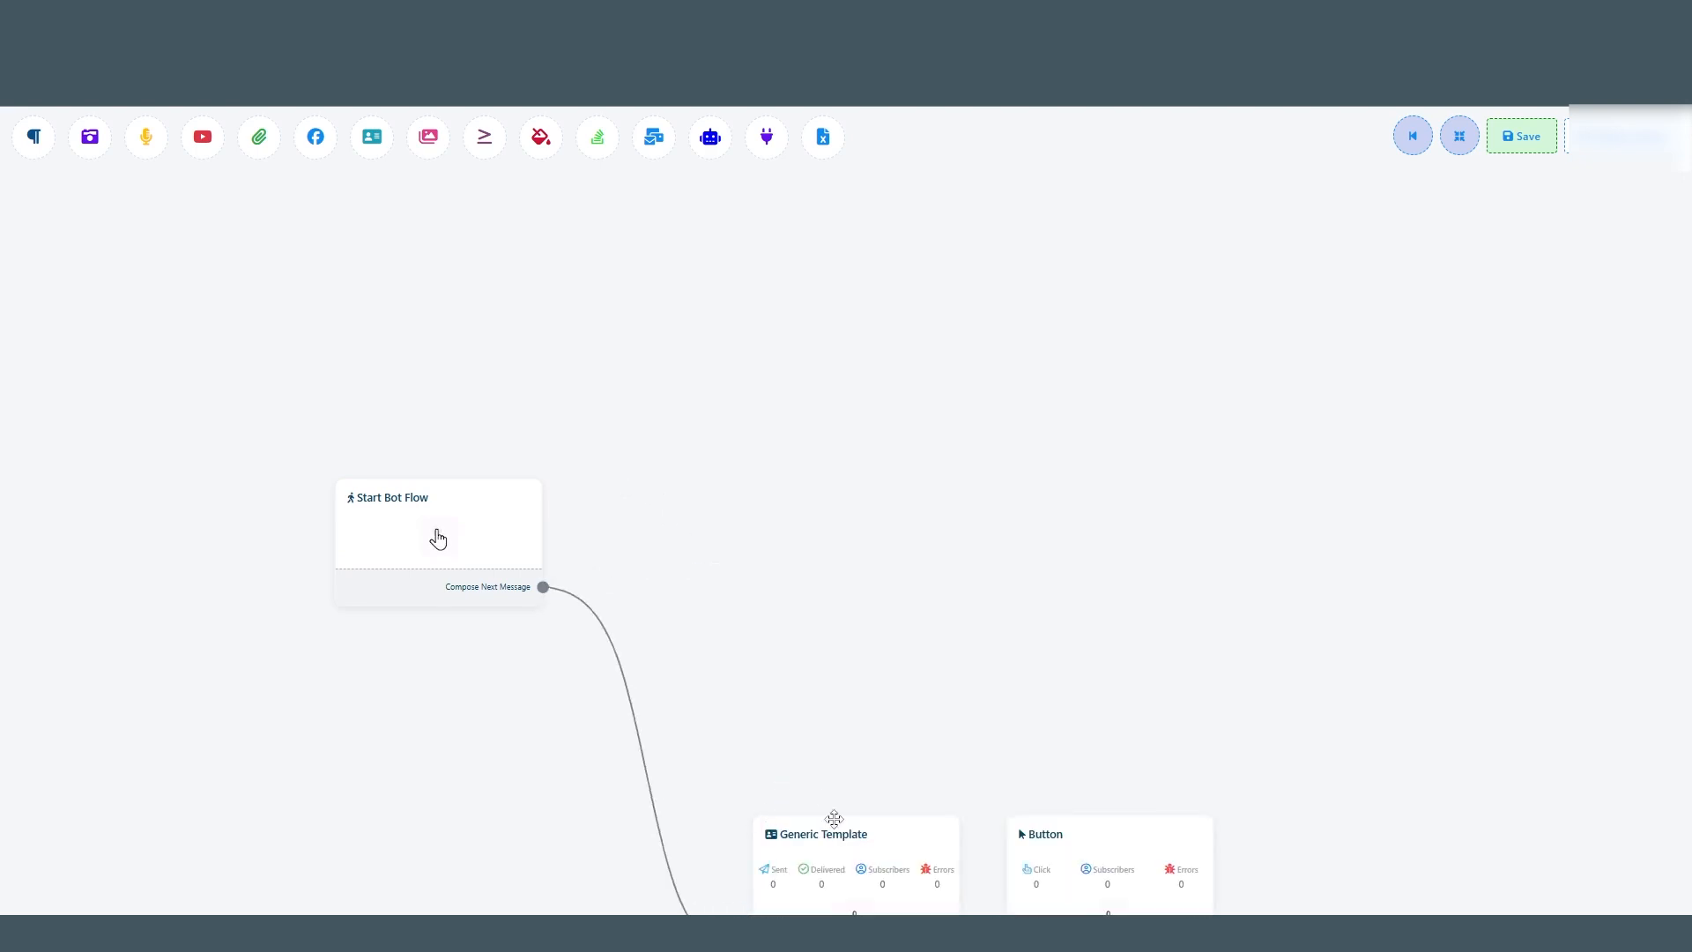
left_click_drag(860, 817, 737, 434)
left_click_drag(1084, 837, 1004, 427)
double_click(656, 476)
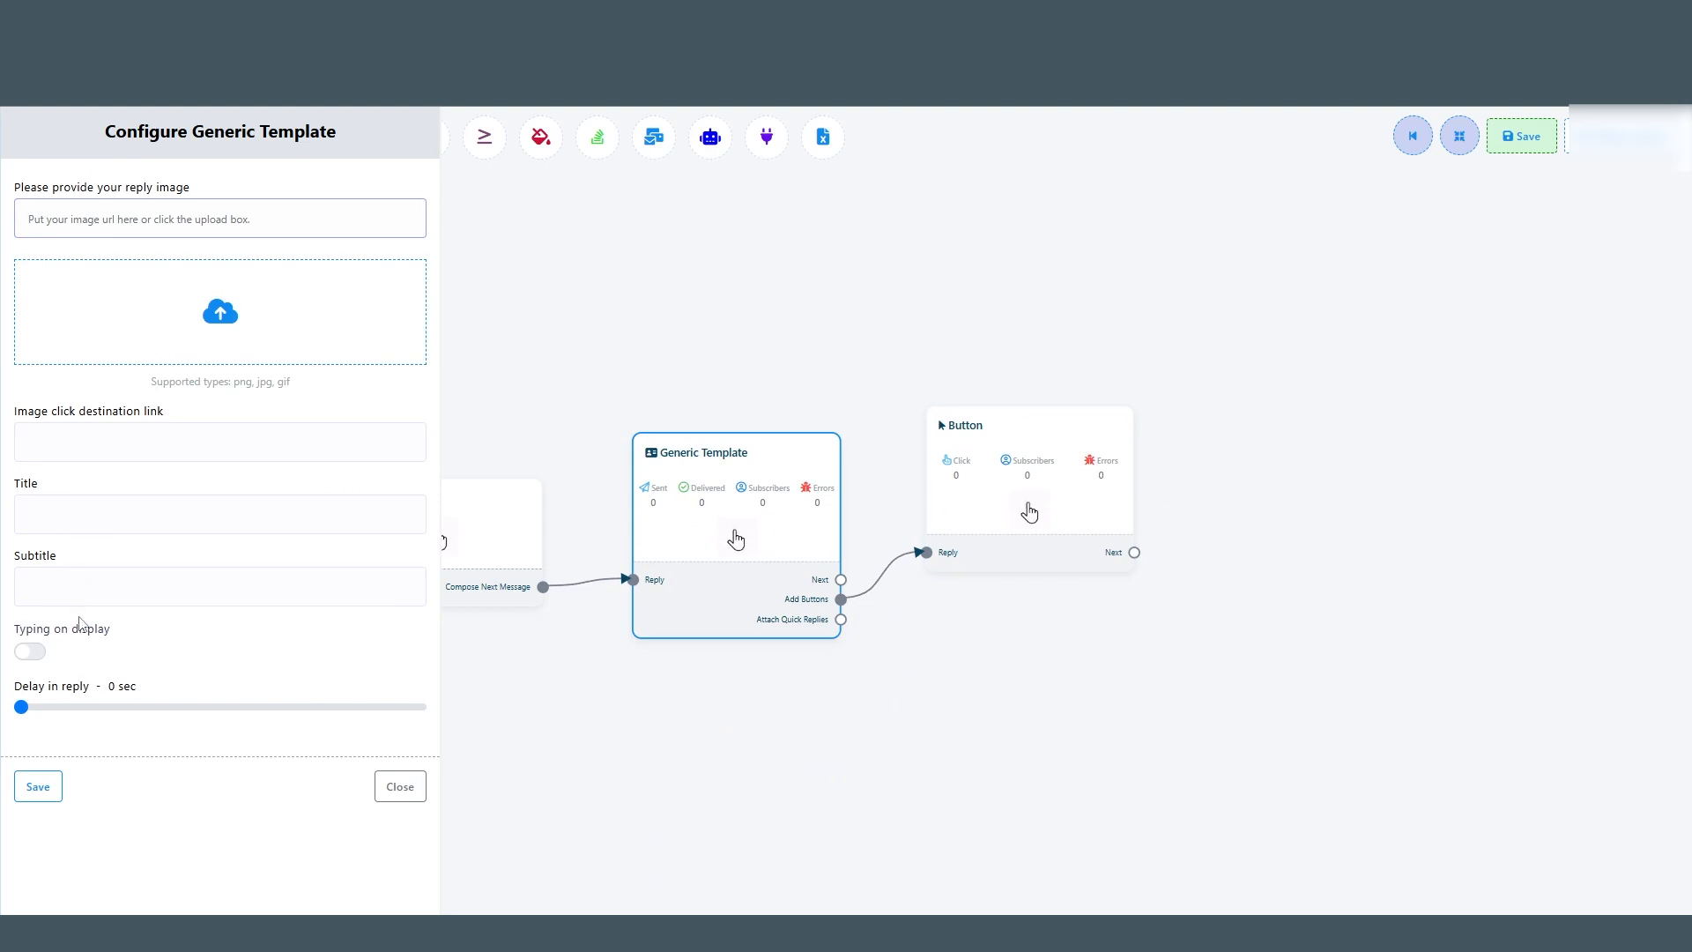
left_click(401, 787)
right_click(705, 560)
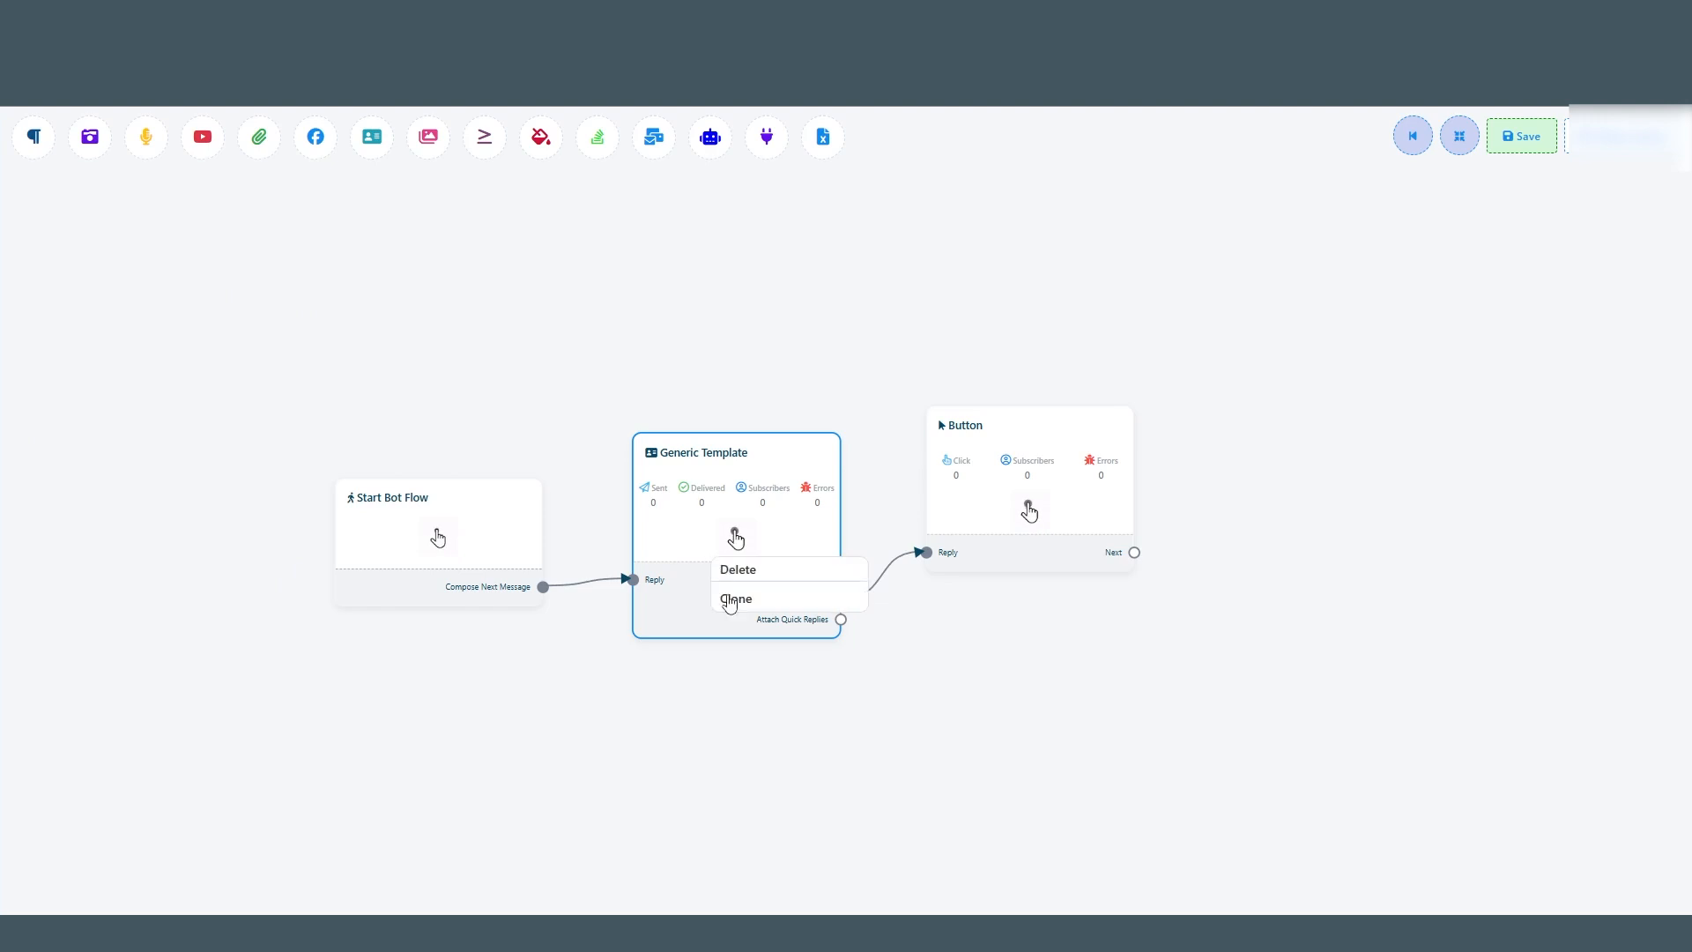
left_click(745, 571)
Attach a User Input Flow block to Start Bot Flow, look at its campaign, webhook and Google Sheets settings, and delete it.
left_click_drag(543, 587, 636, 531)
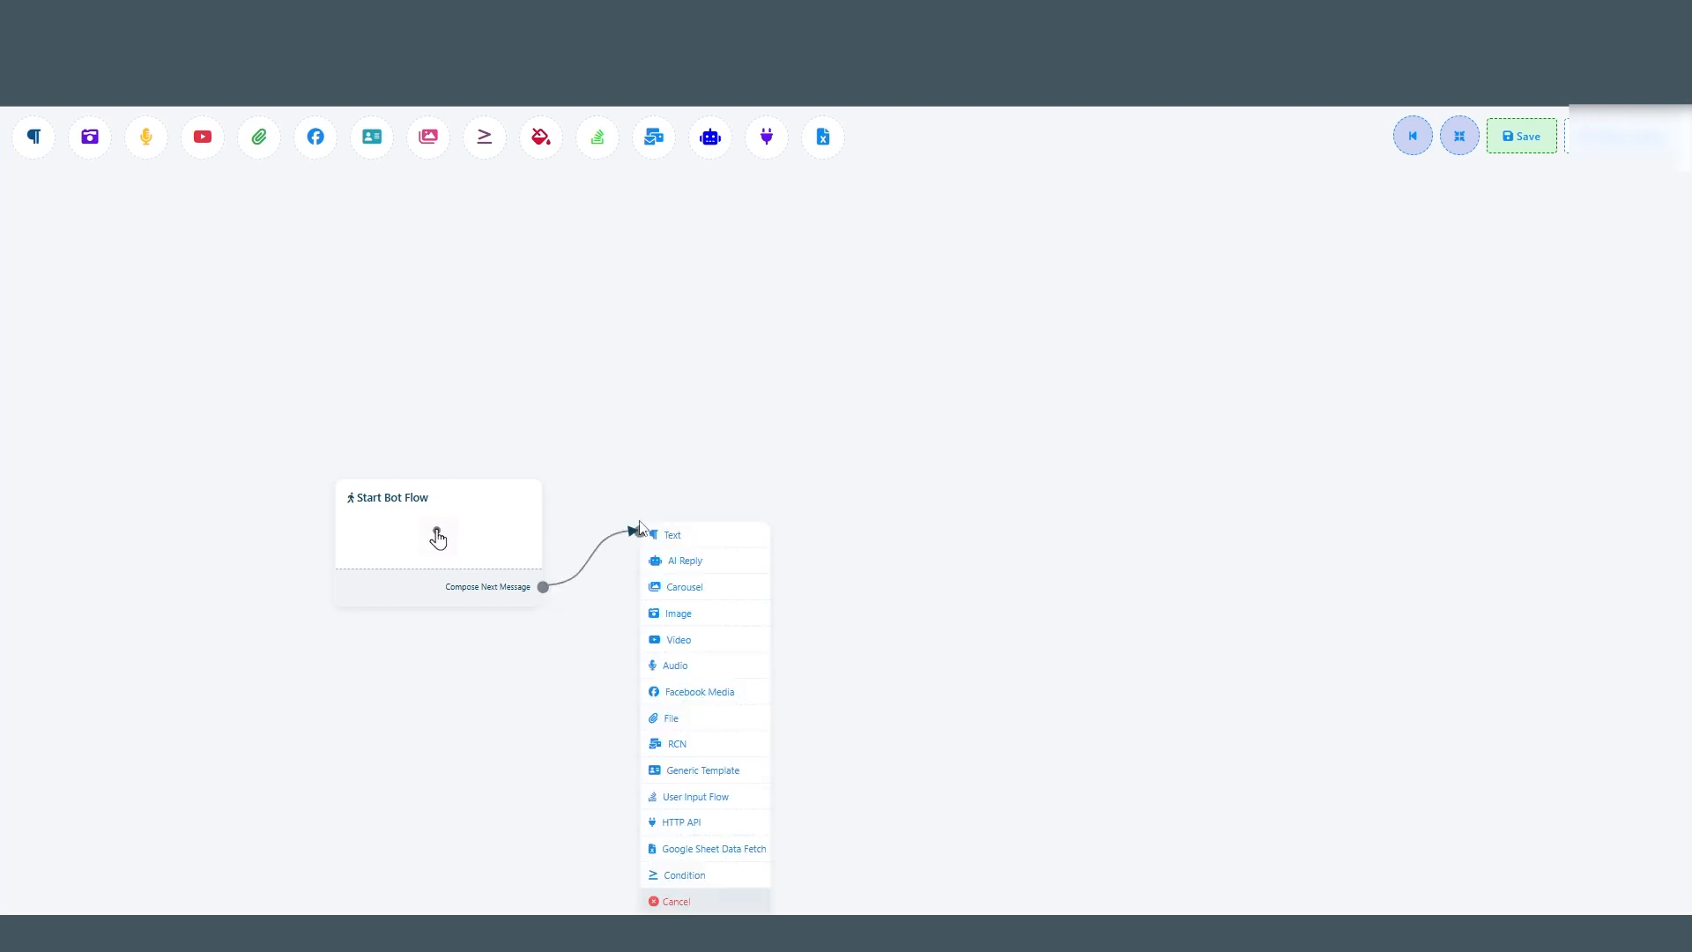
left_click(694, 799)
left_click_drag(760, 801, 701, 478)
left_click(677, 571)
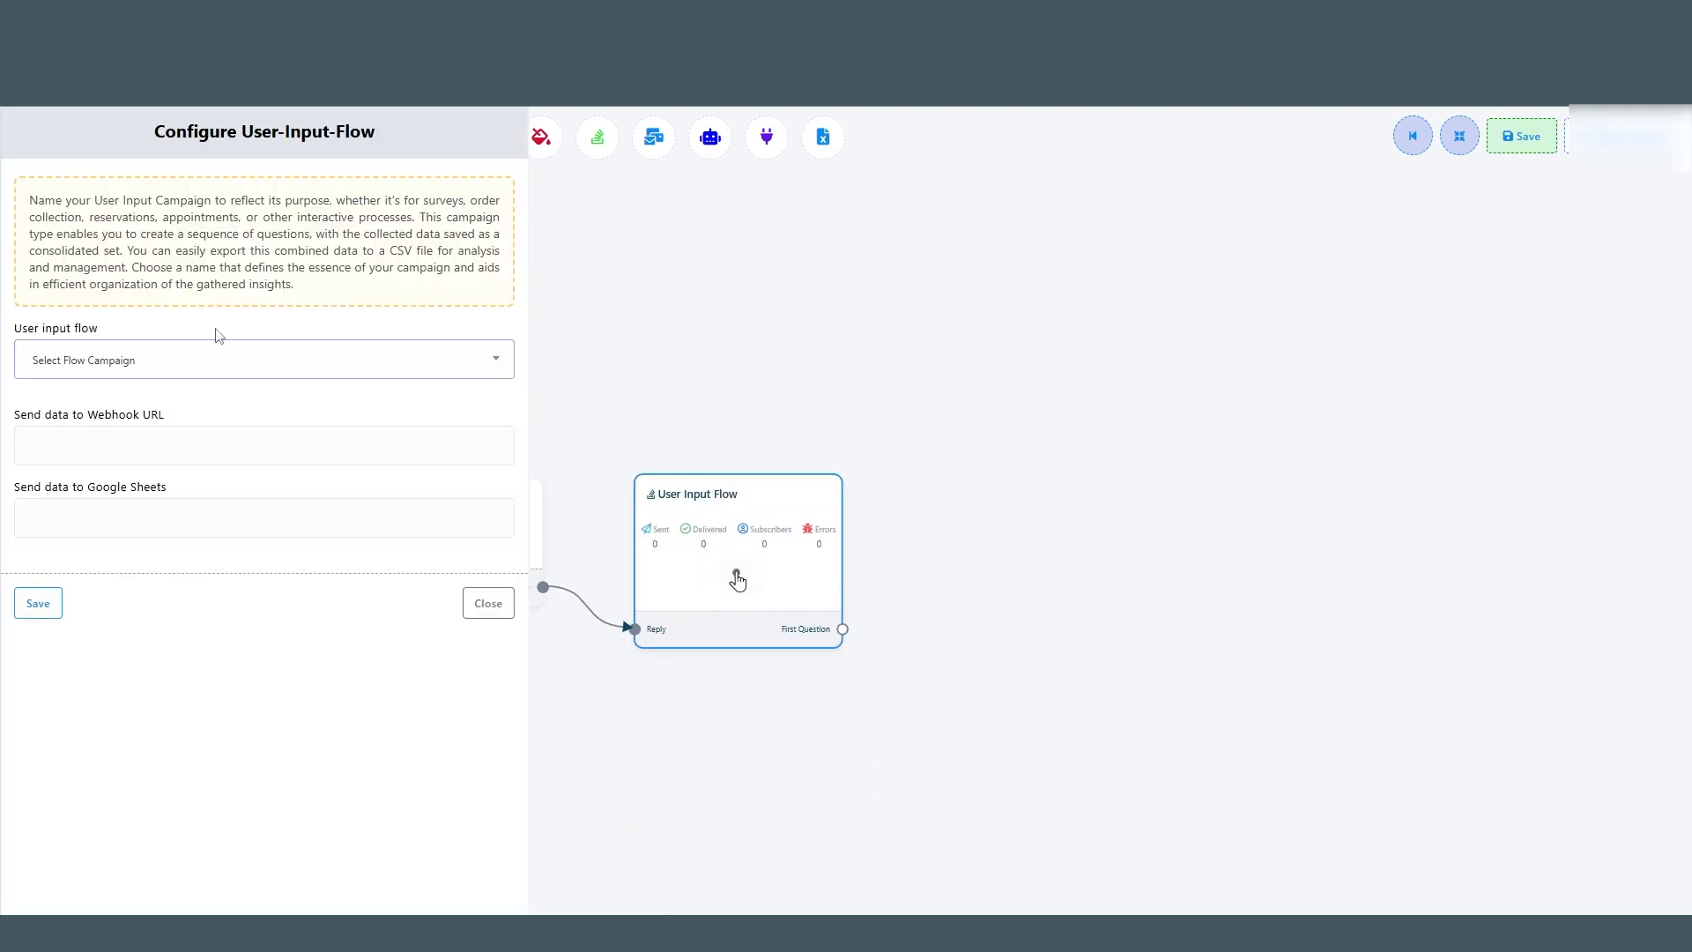
left_click(467, 610)
right_click(662, 588)
left_click(694, 601)
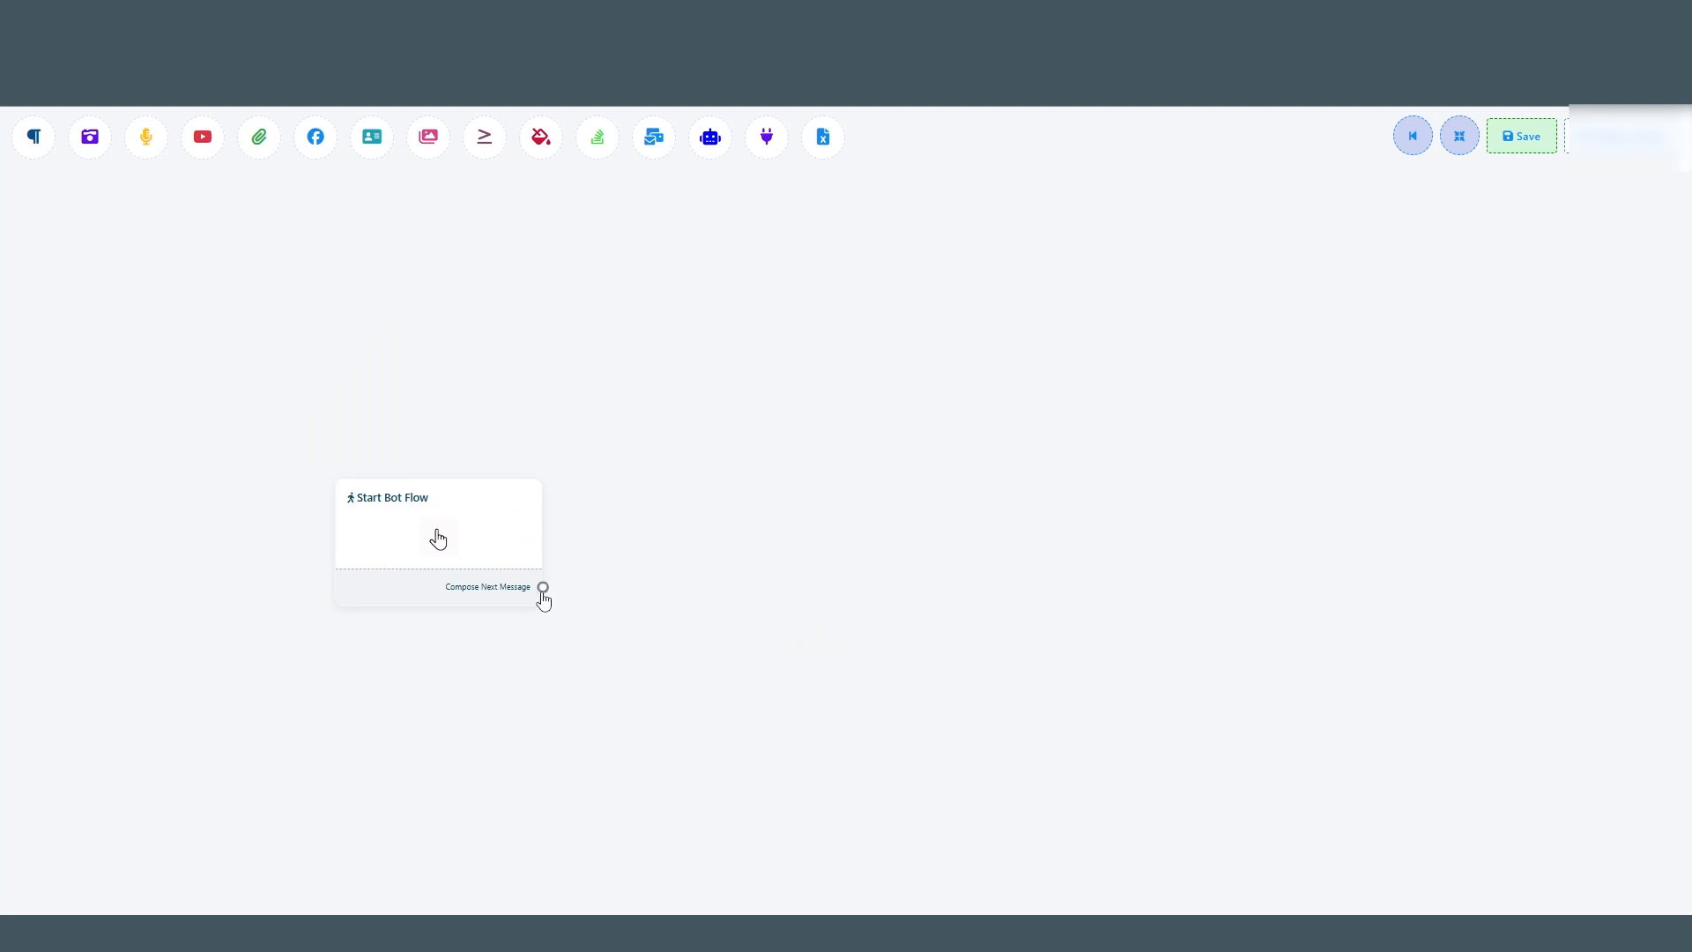
Attach an HTTP API block to Start Bot Flow and place it next to the start block.
left_click_drag(543, 587, 655, 522)
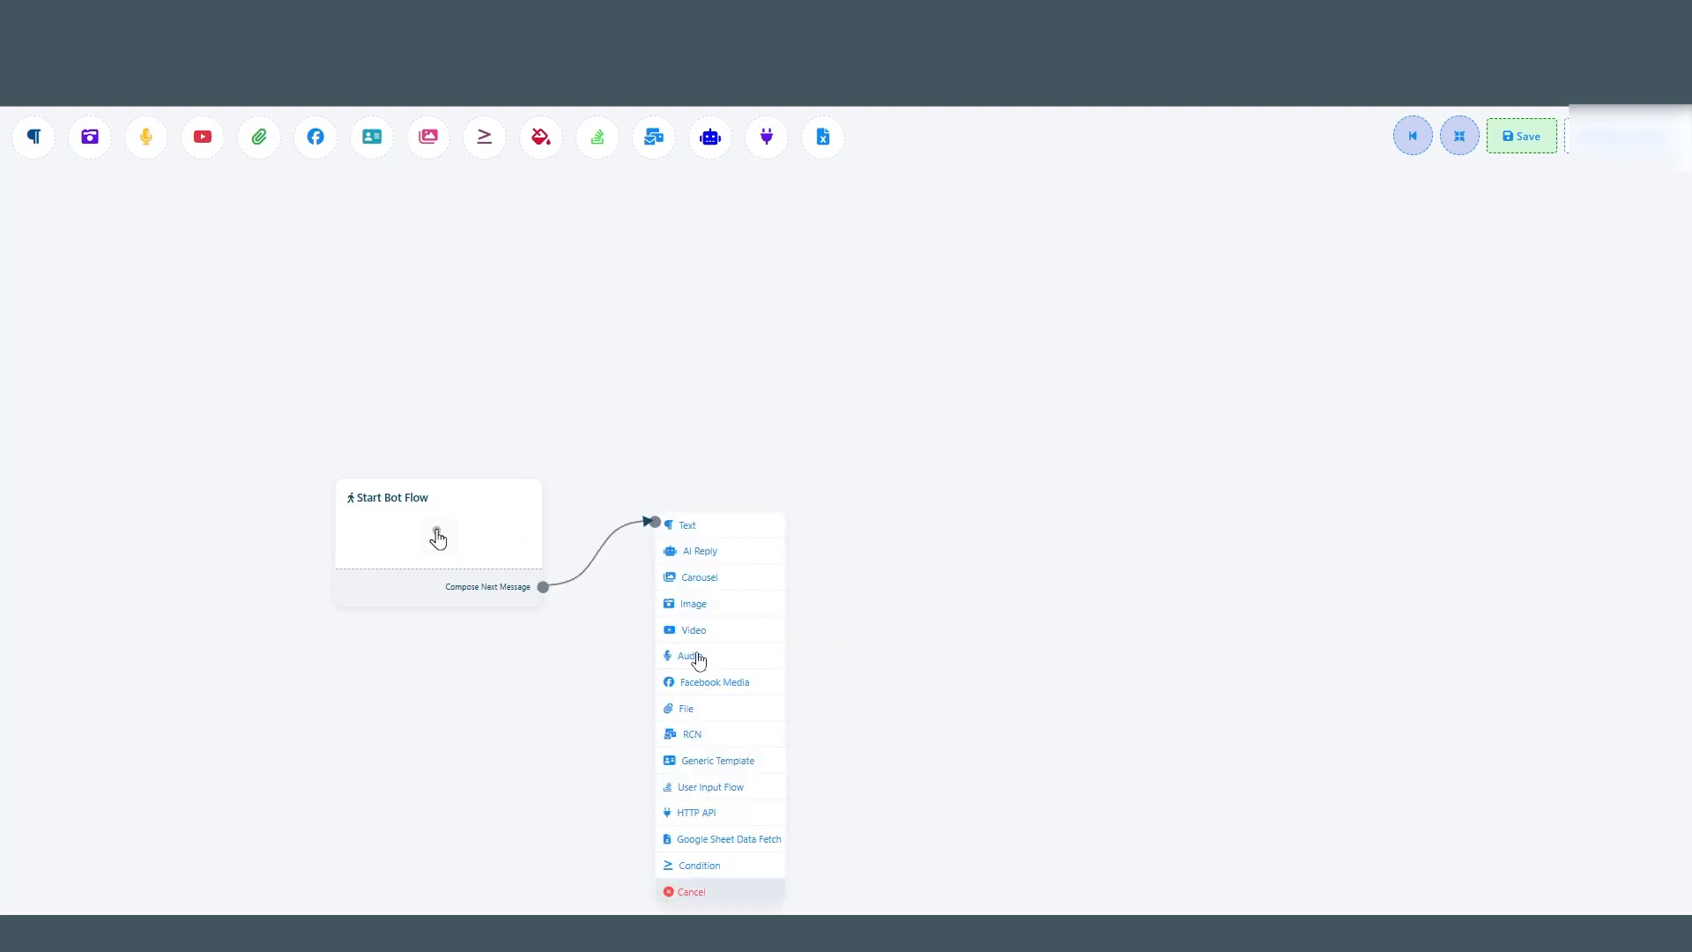
left_click(701, 812)
left_click_drag(803, 854, 710, 493)
left_click_drag(793, 819, 650, 481)
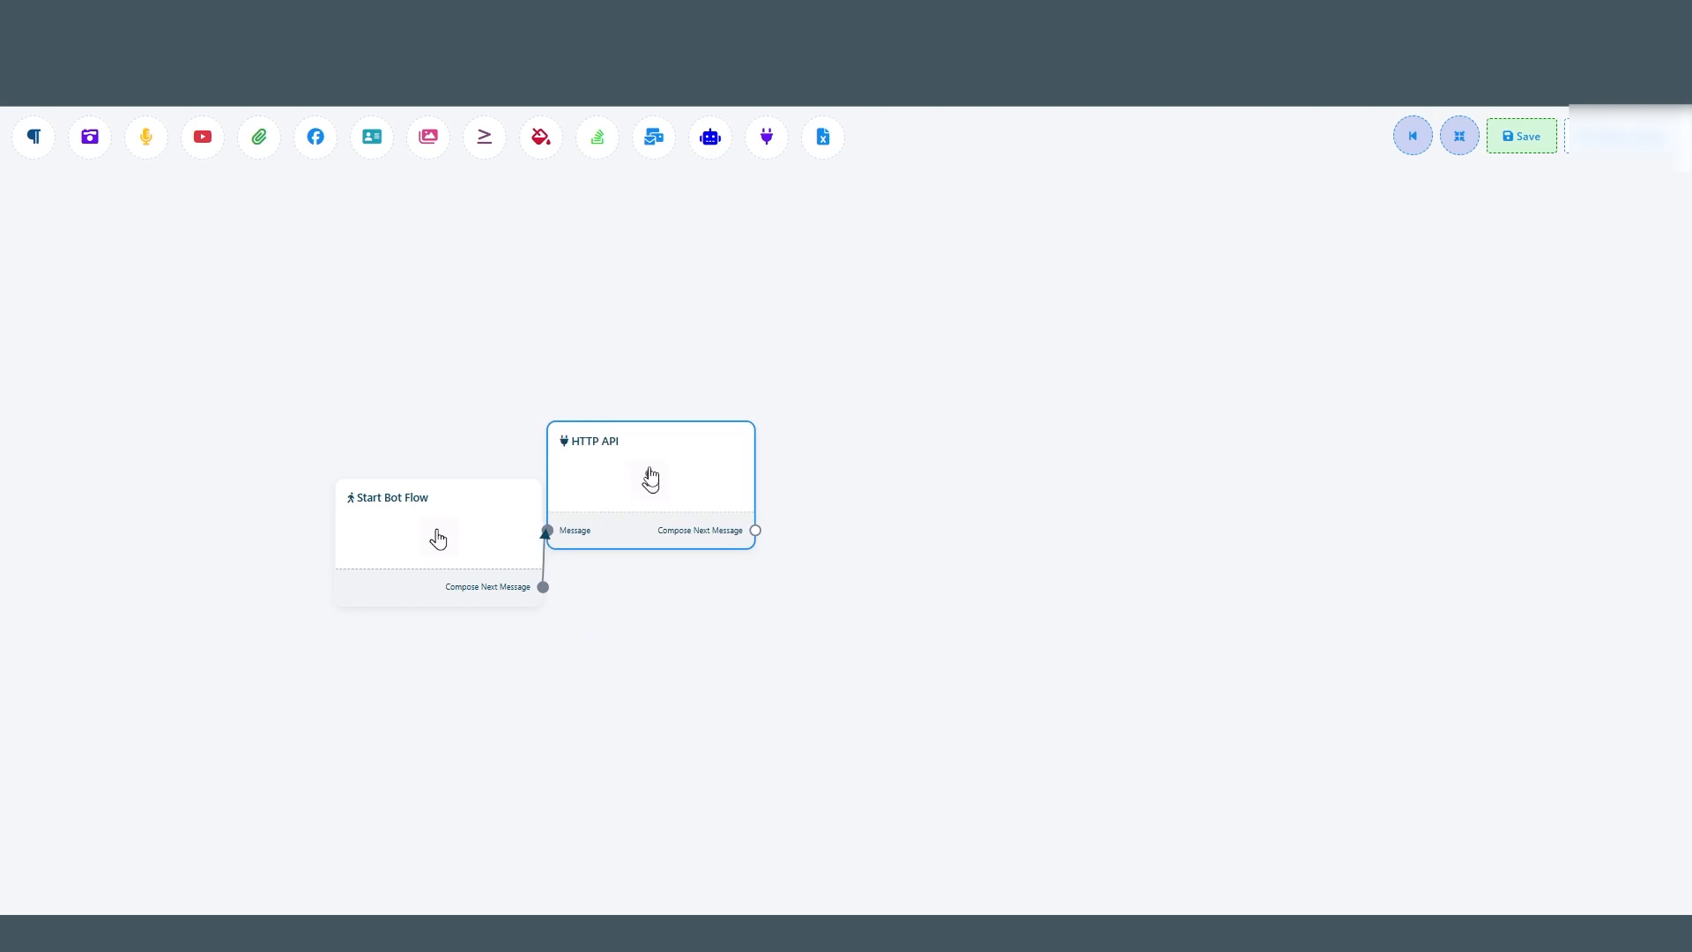
Examine the HTTP API block's configuration and the Facebook HTTP API page for creating a connection.
double_click(649, 481)
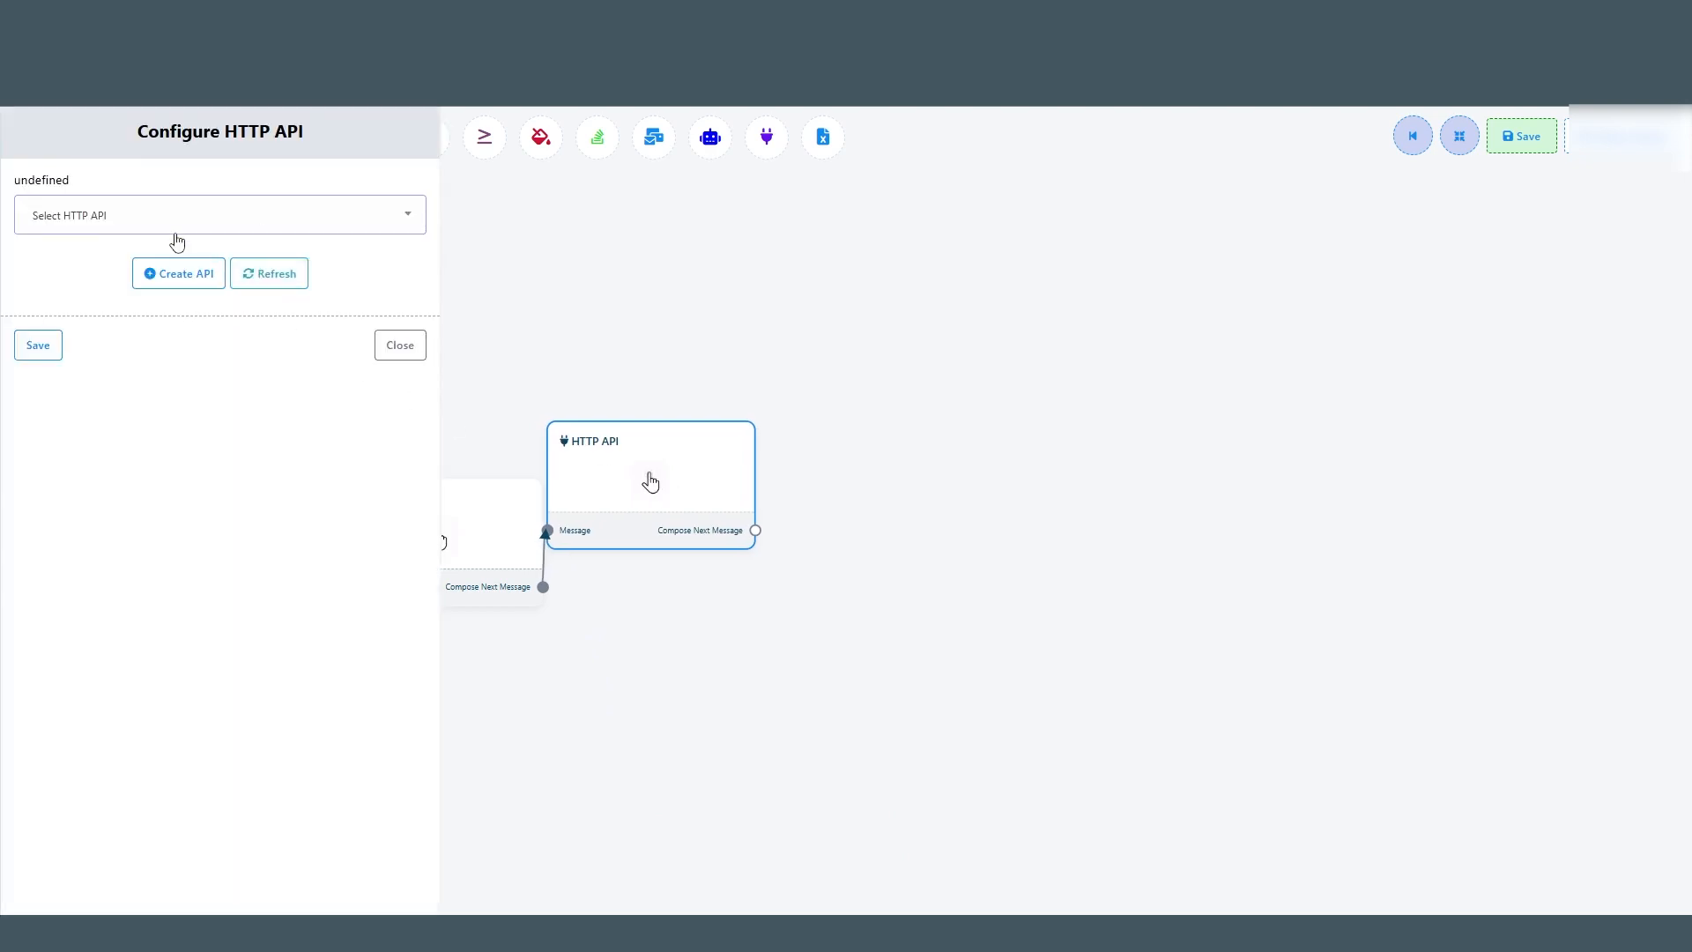
left_click(198, 277)
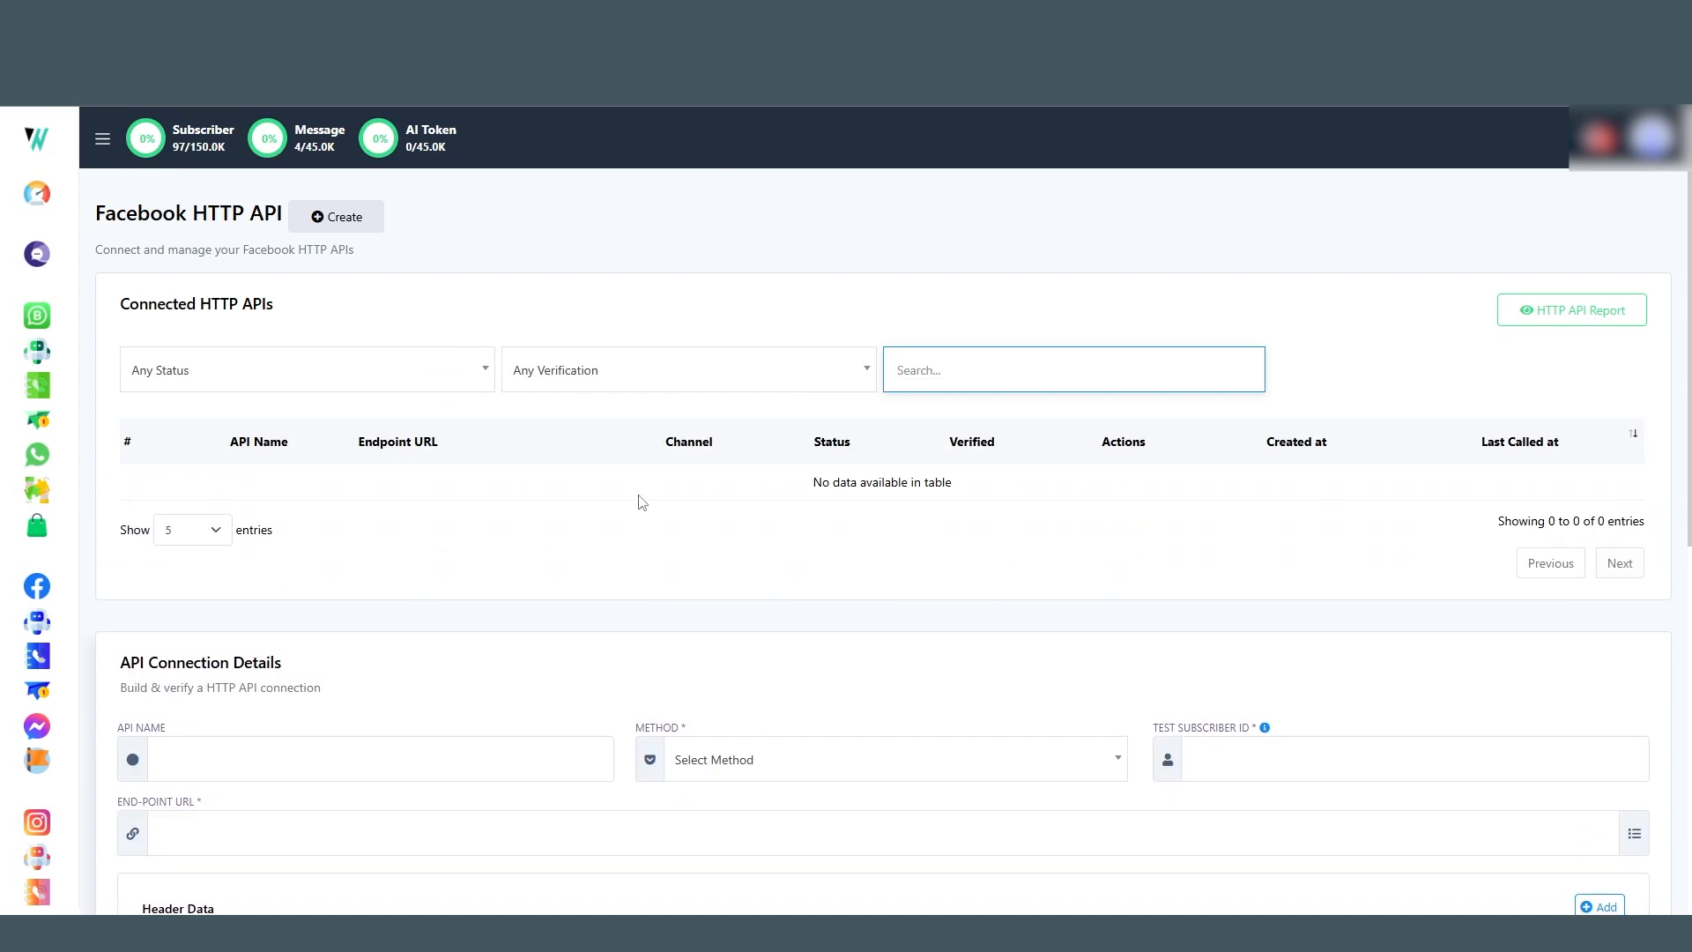
scroll(723, 567, "down", 7)
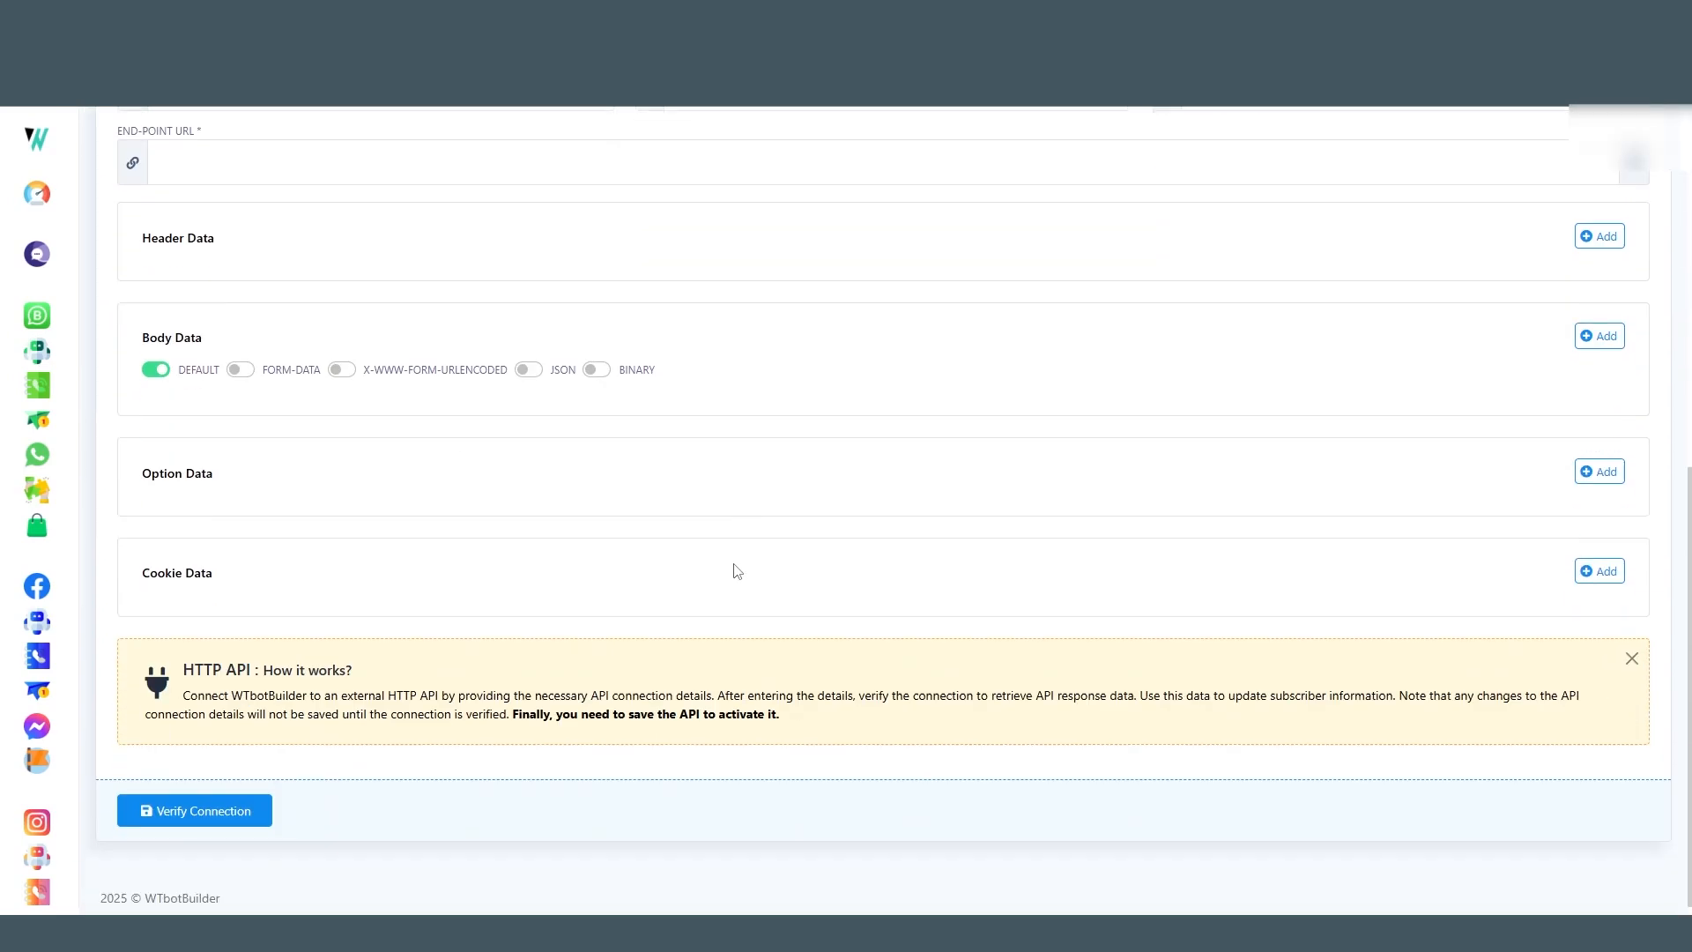
scroll(758, 414, "up", 7)
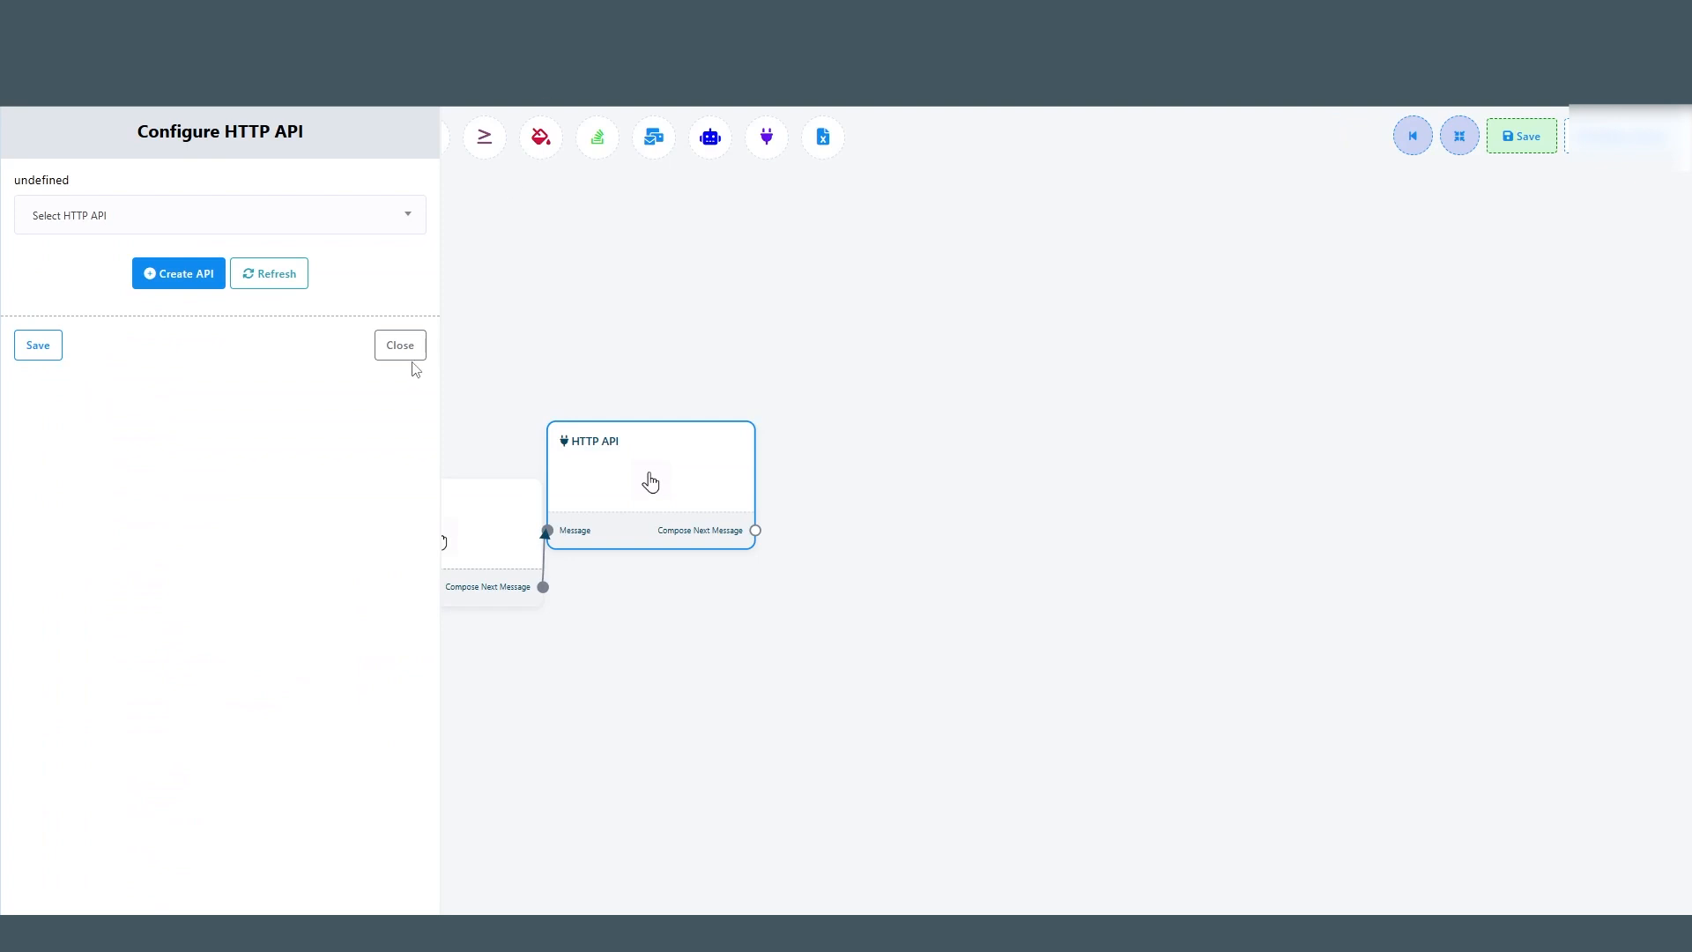
Close the HTTP API configuration, move the block clear of Start Bot Flow, and delete it.
left_click(408, 350)
left_click_drag(657, 481, 751, 571)
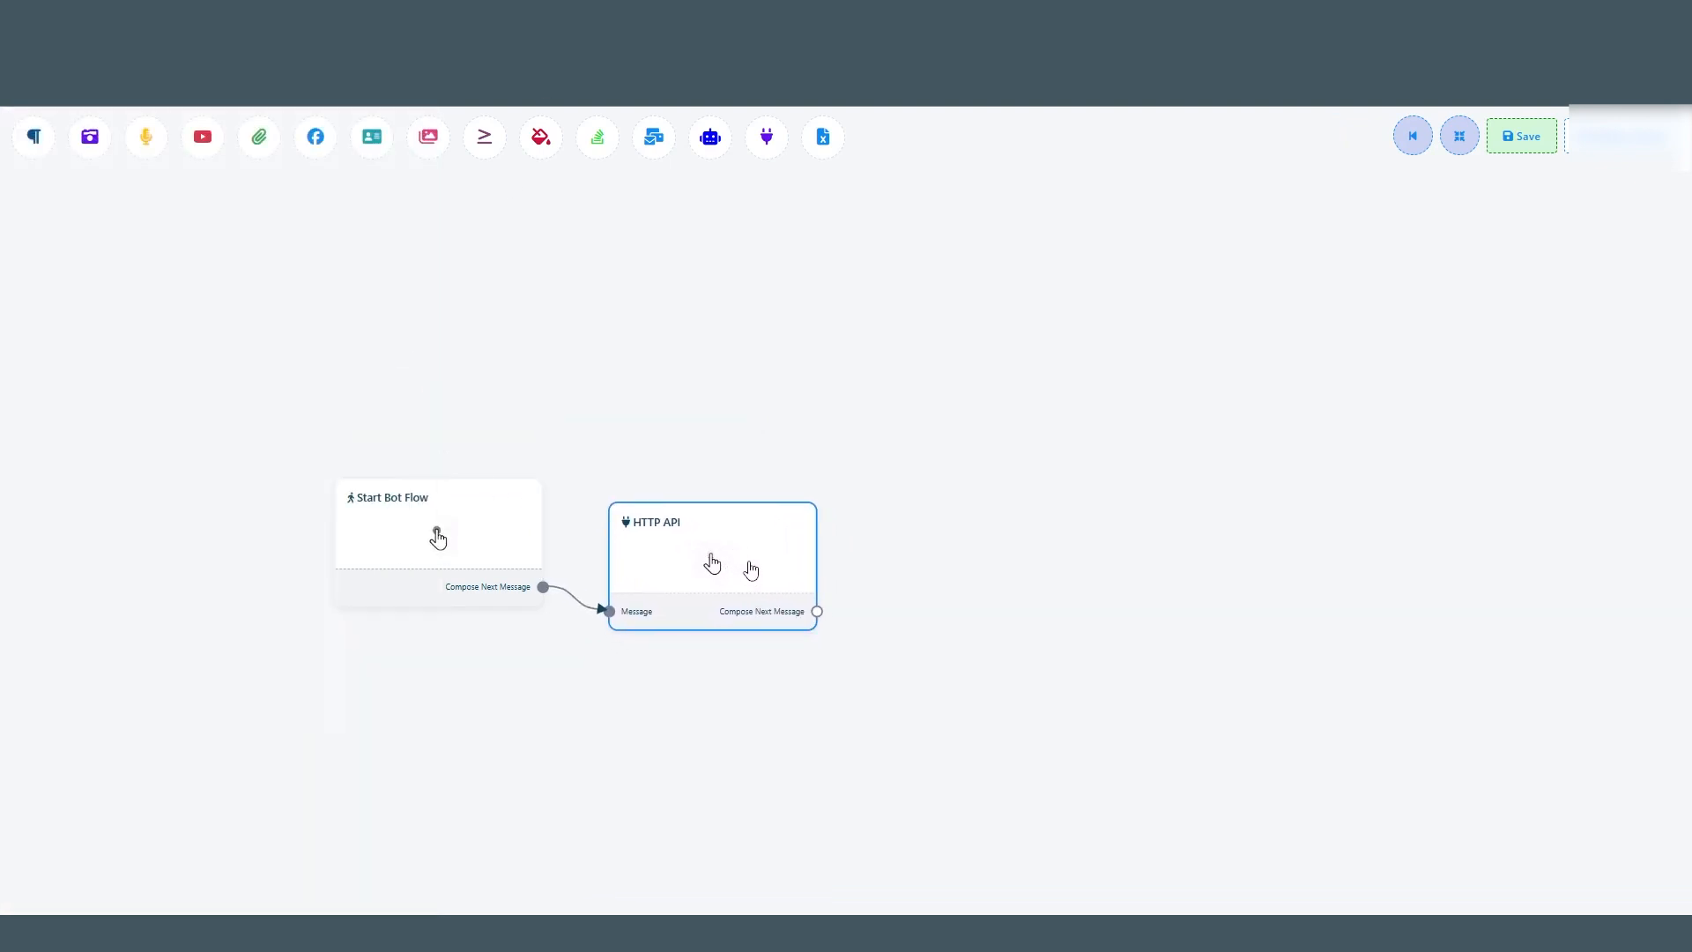
right_click(750, 570)
left_click(780, 573)
Attach a Condition block to Start Bot Flow and place it beside the start block.
mouse_move(543, 587)
left_mouse_down()
mouse_move(662, 505)
mouse_move(681, 530)
left_mouse_up()
left_click(736, 866)
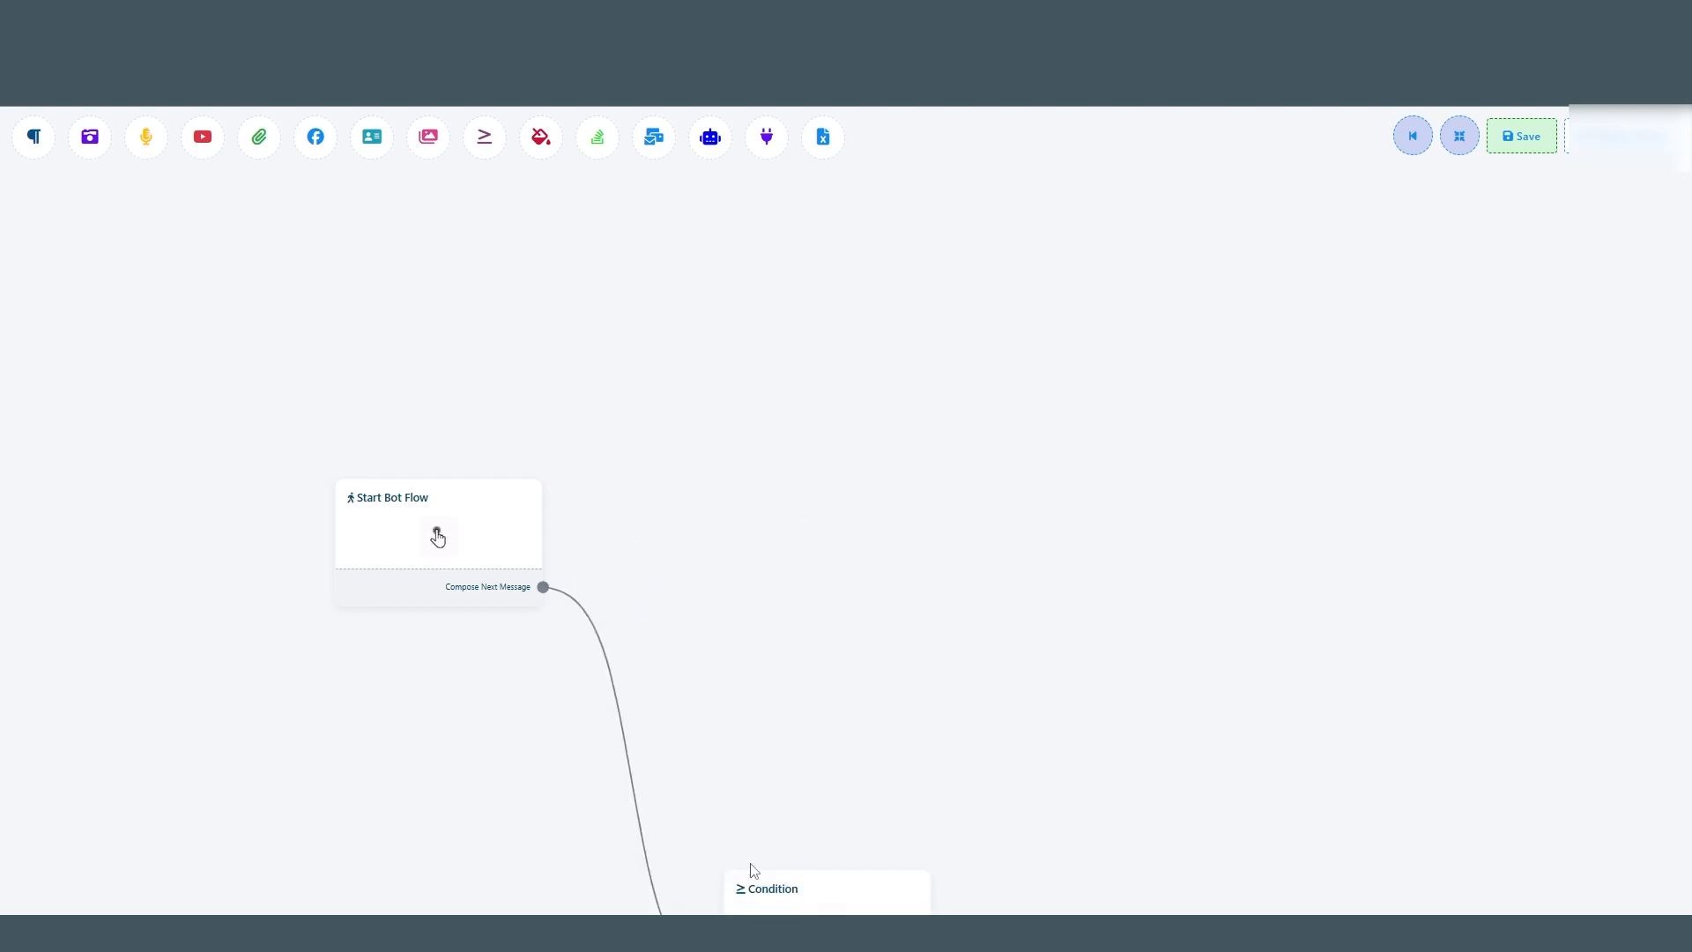
left_click_drag(804, 895, 710, 499)
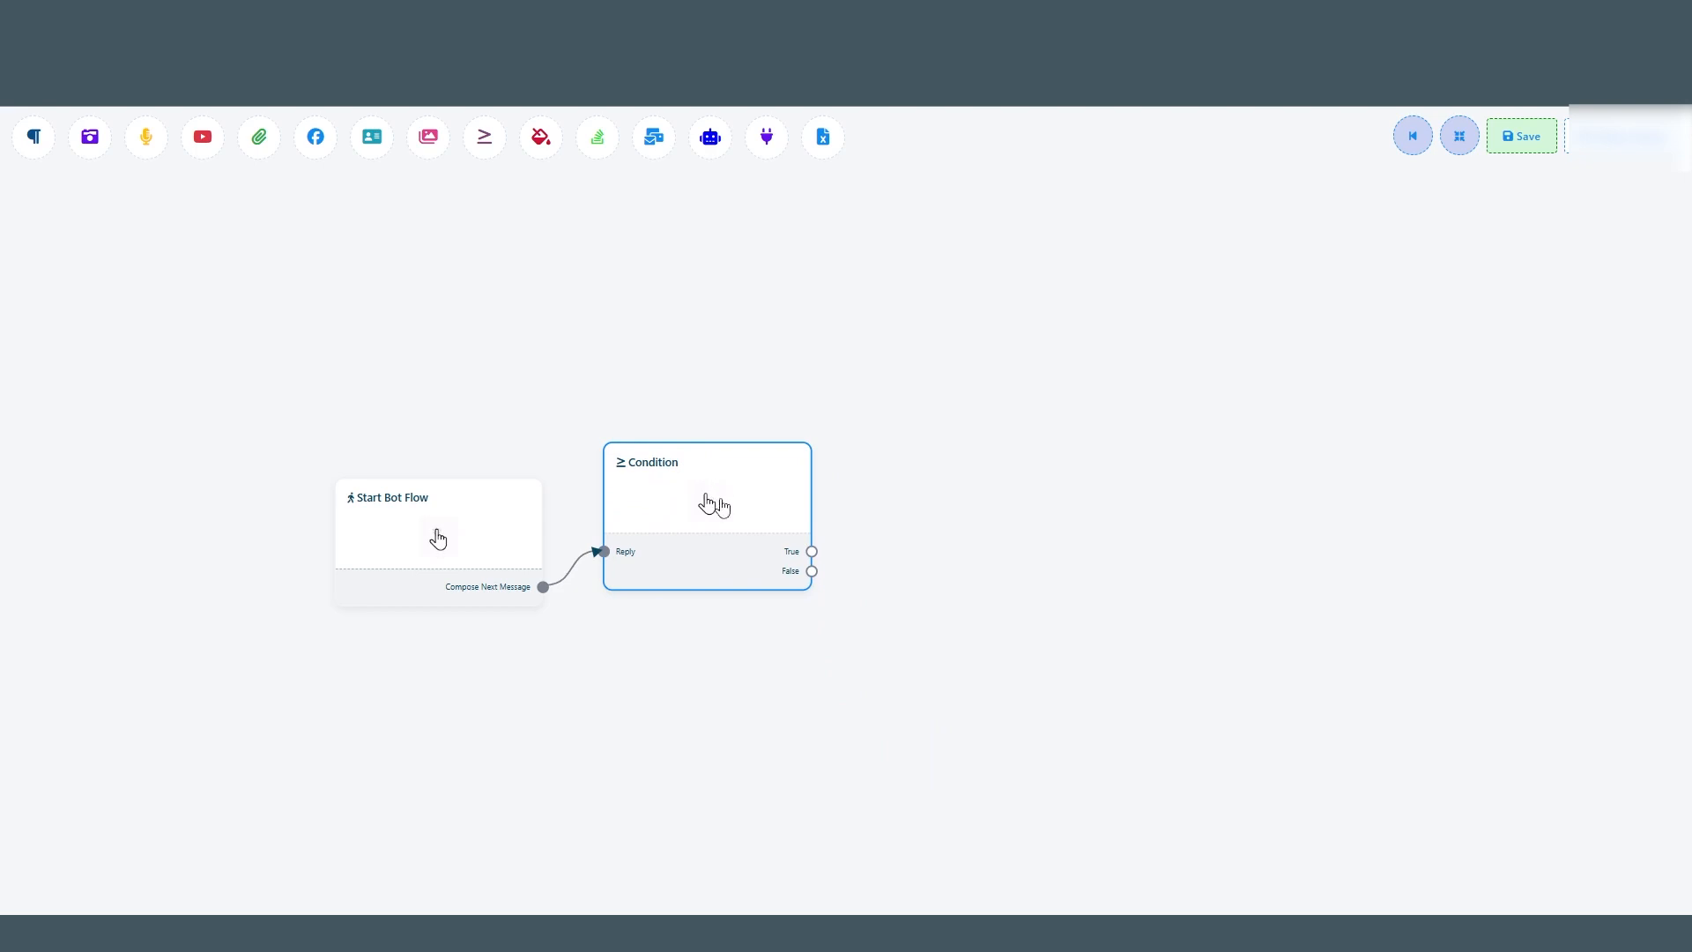
Look at the Condition block's system field variable, operator and gender options, and delete the block.
double_click(722, 508)
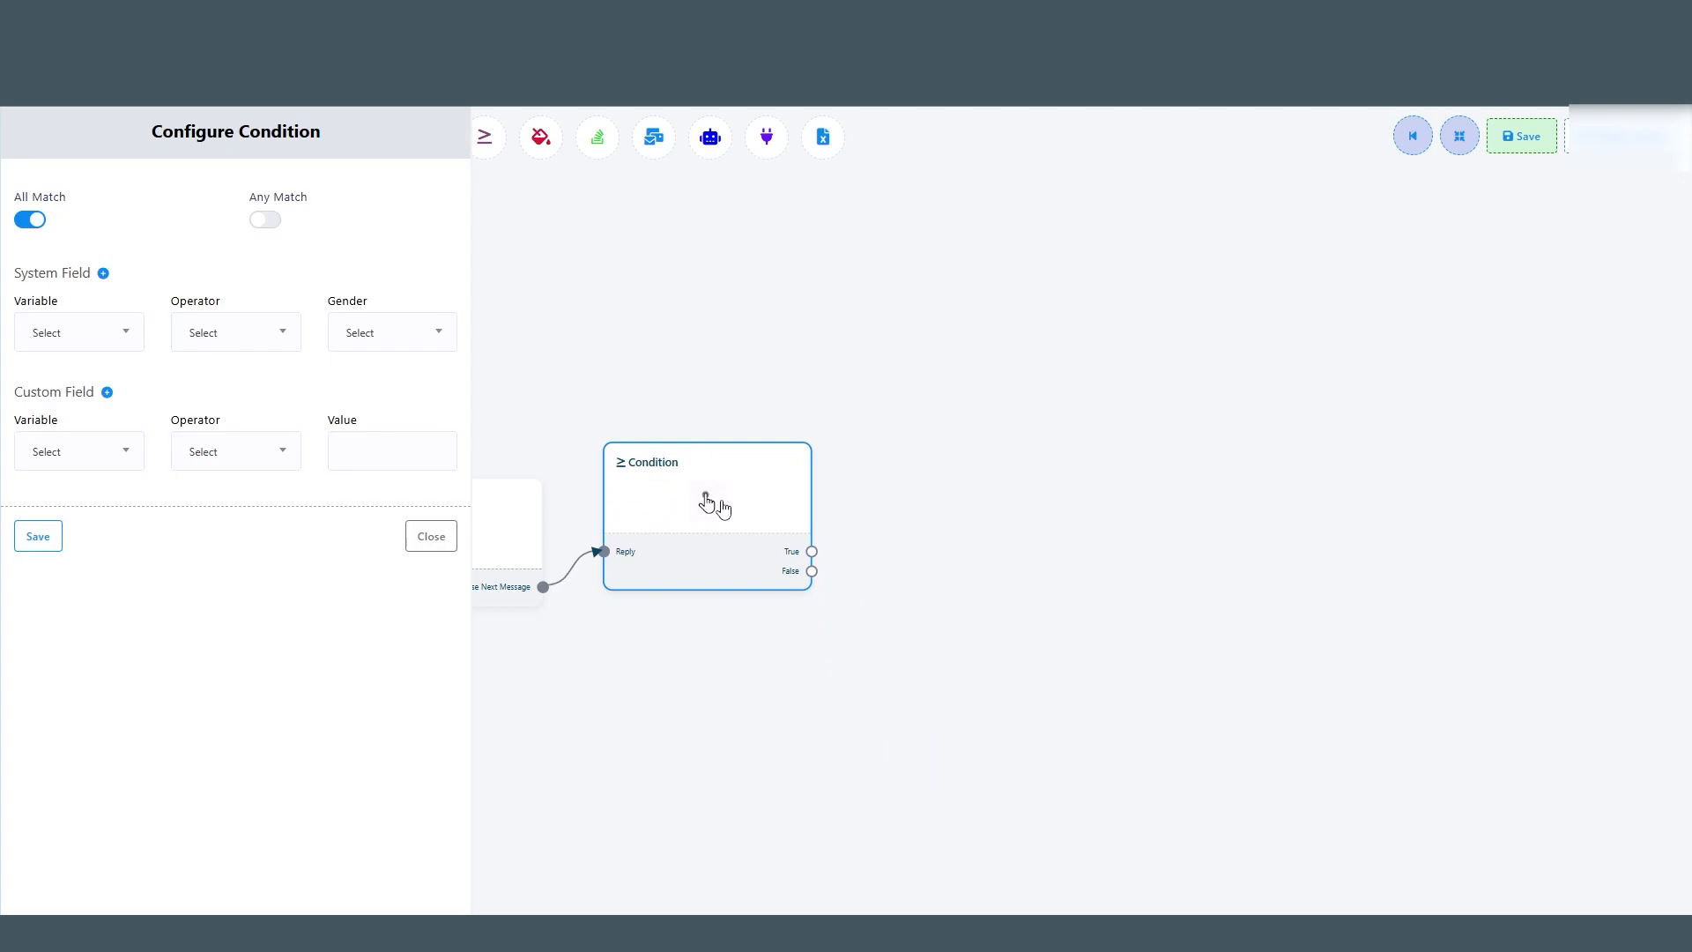
left_click(68, 333)
left_click(255, 333)
left_click(394, 332)
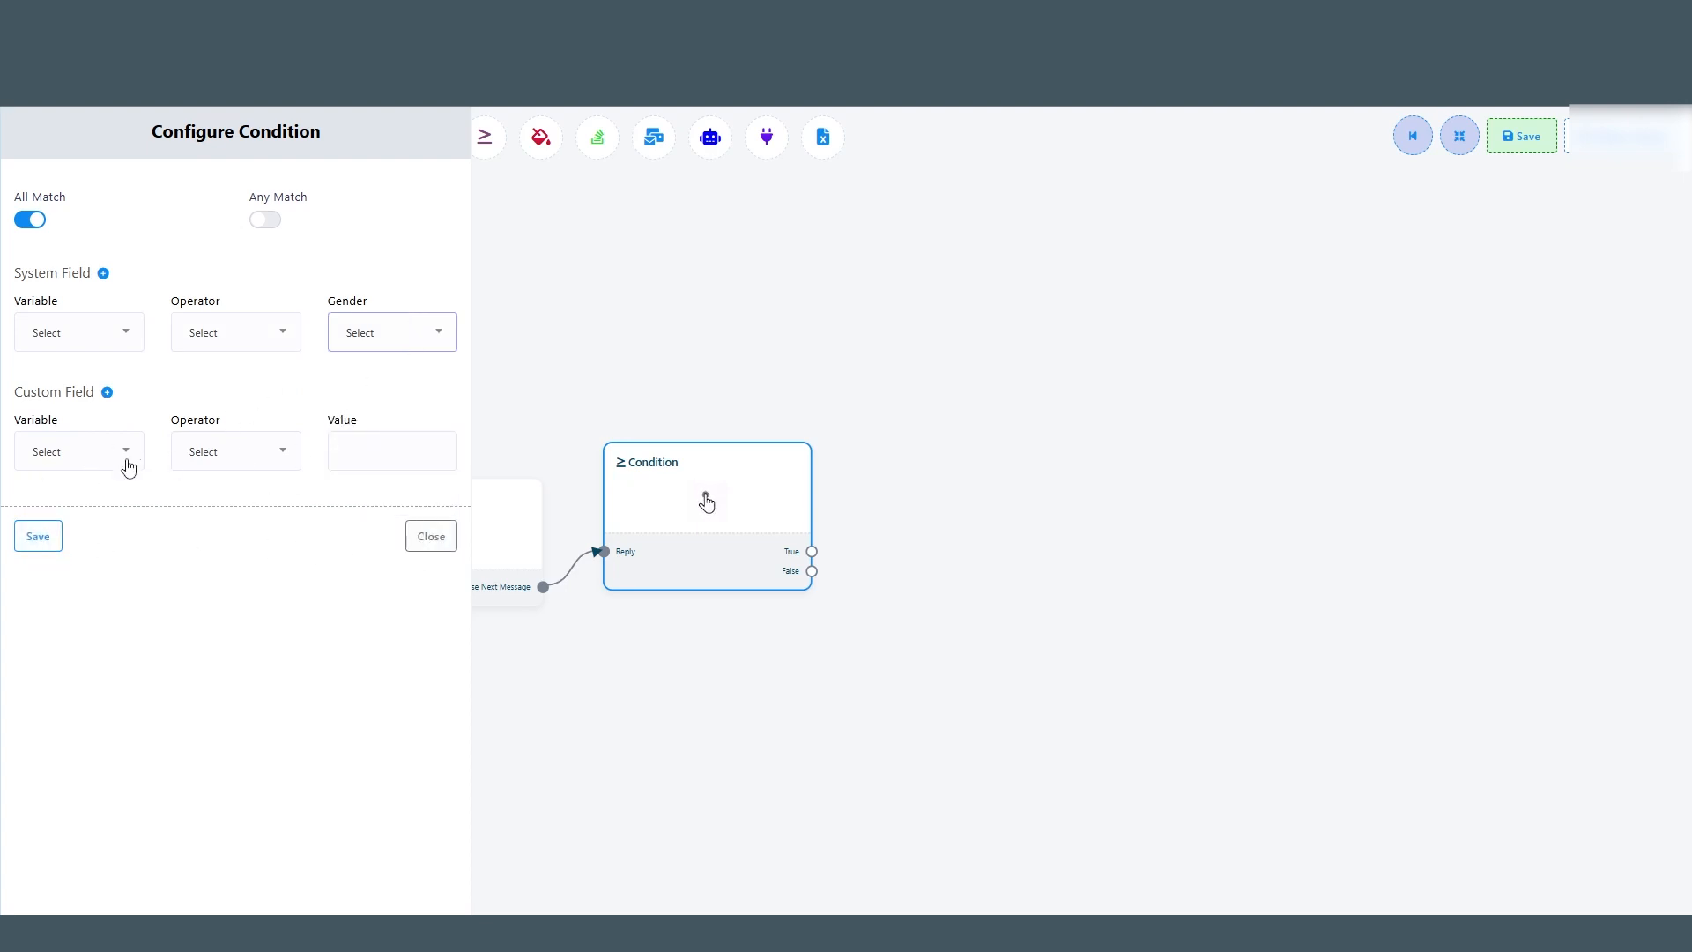
left_click(427, 541)
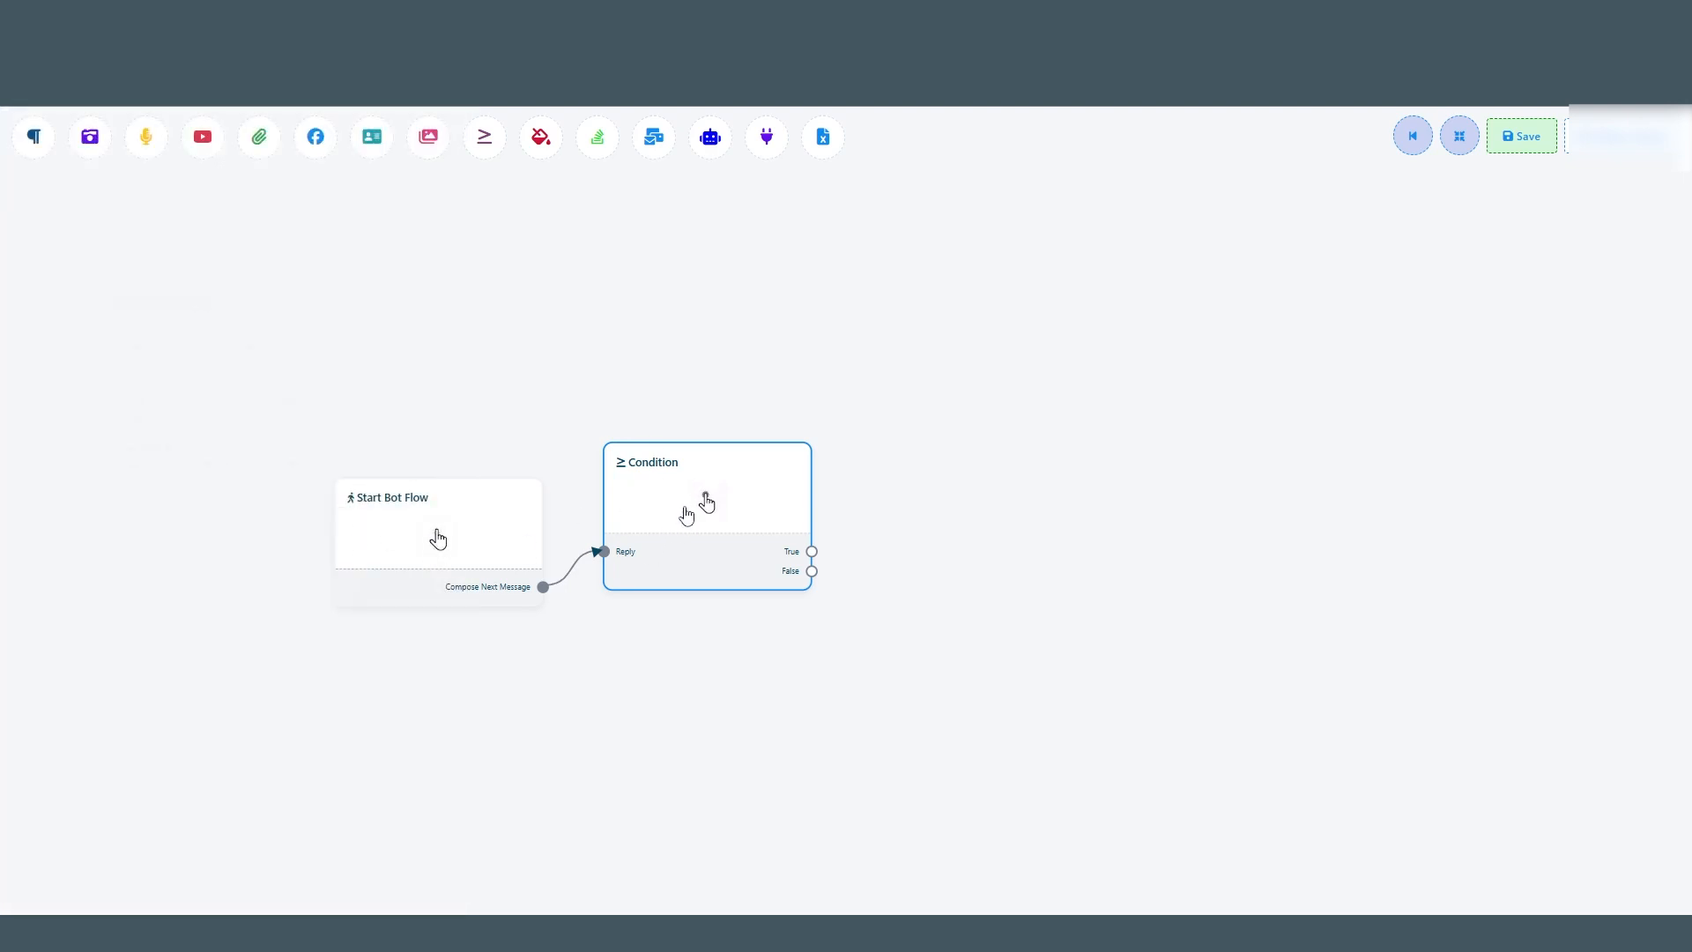
right_click(692, 497)
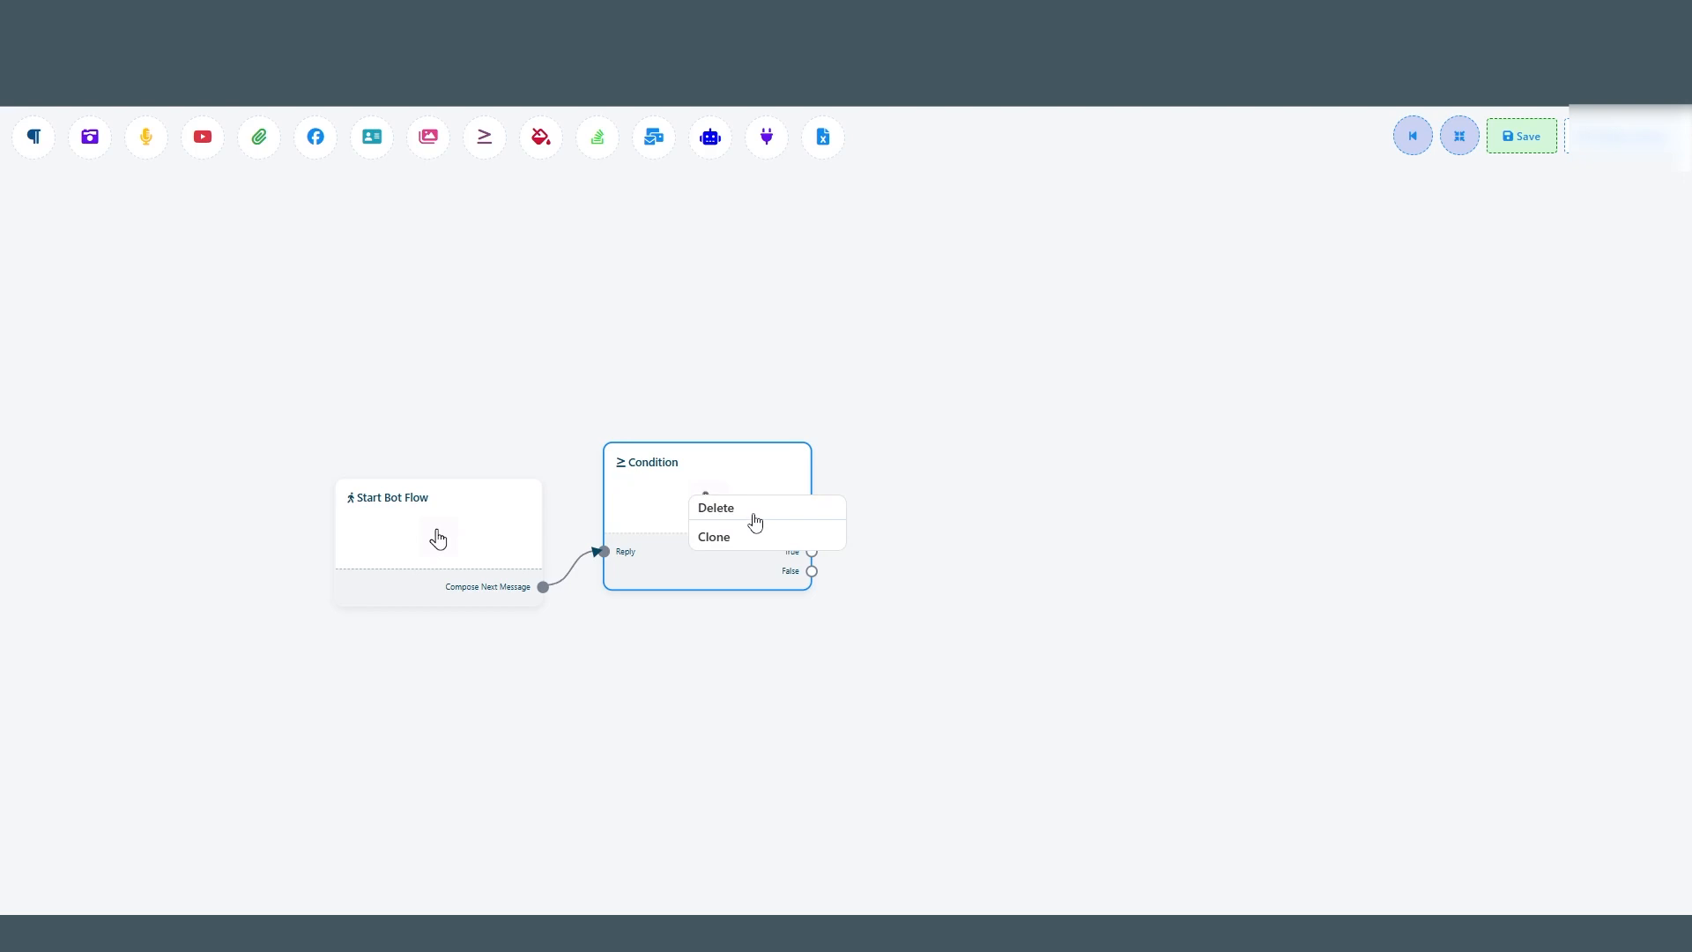
left_click(716, 509)
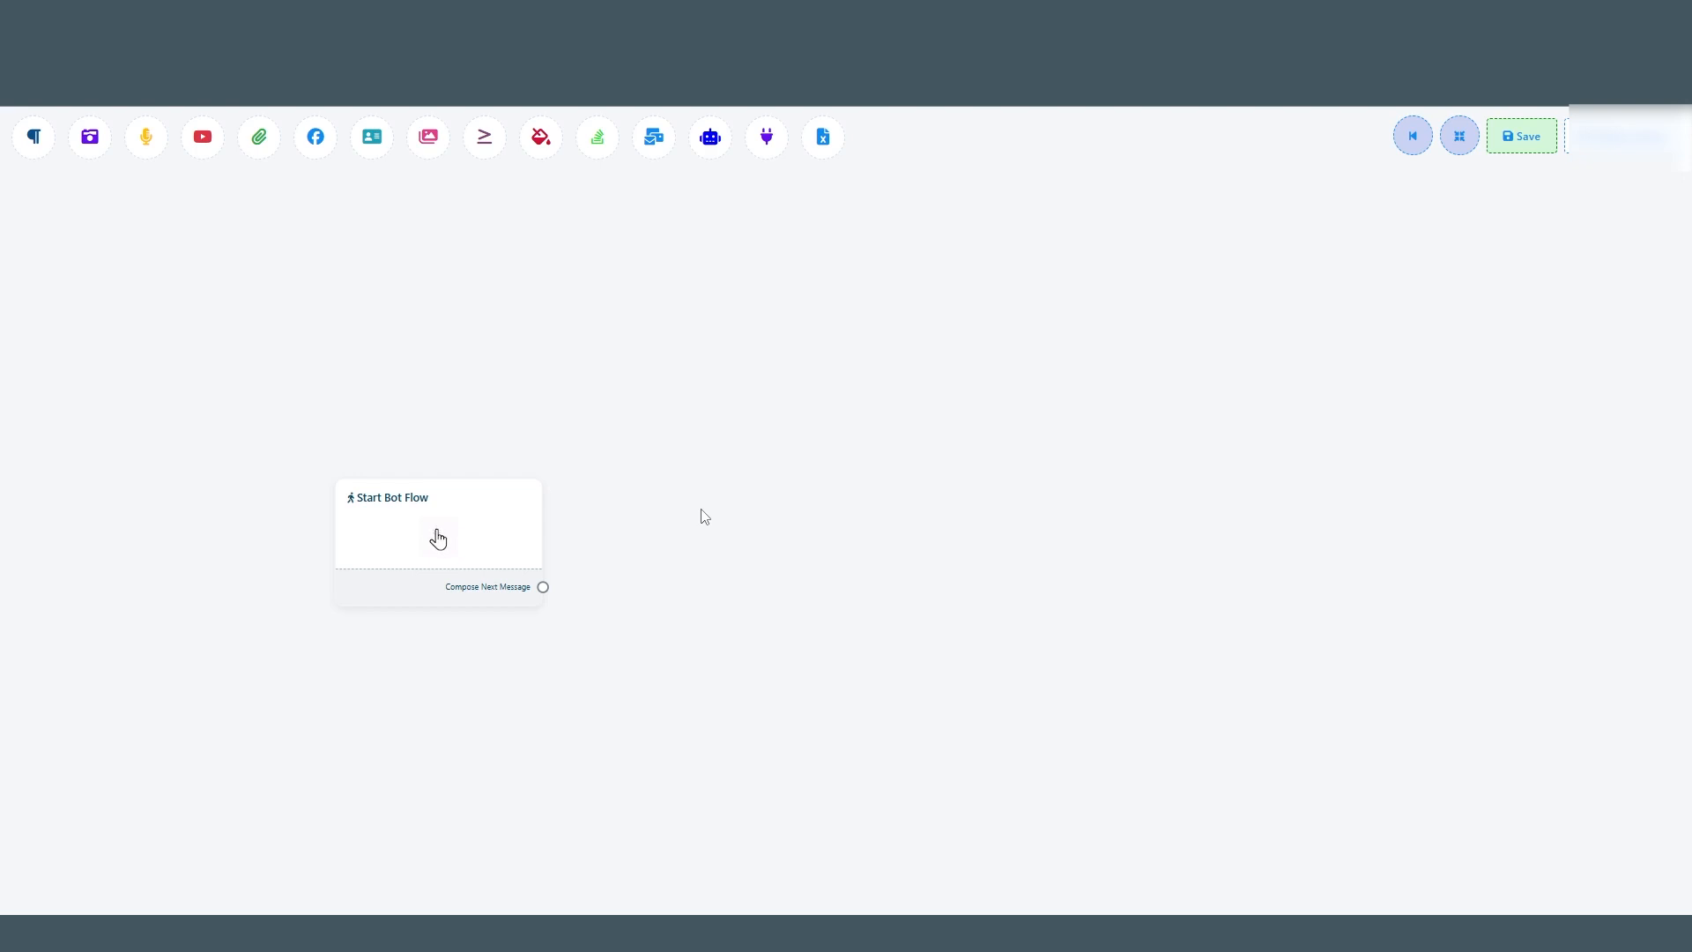
Configure Start Bot Flow with the trigger keyword ecommerce1 and the title Ecommerce Store, and save the settings.
left_click(502, 511)
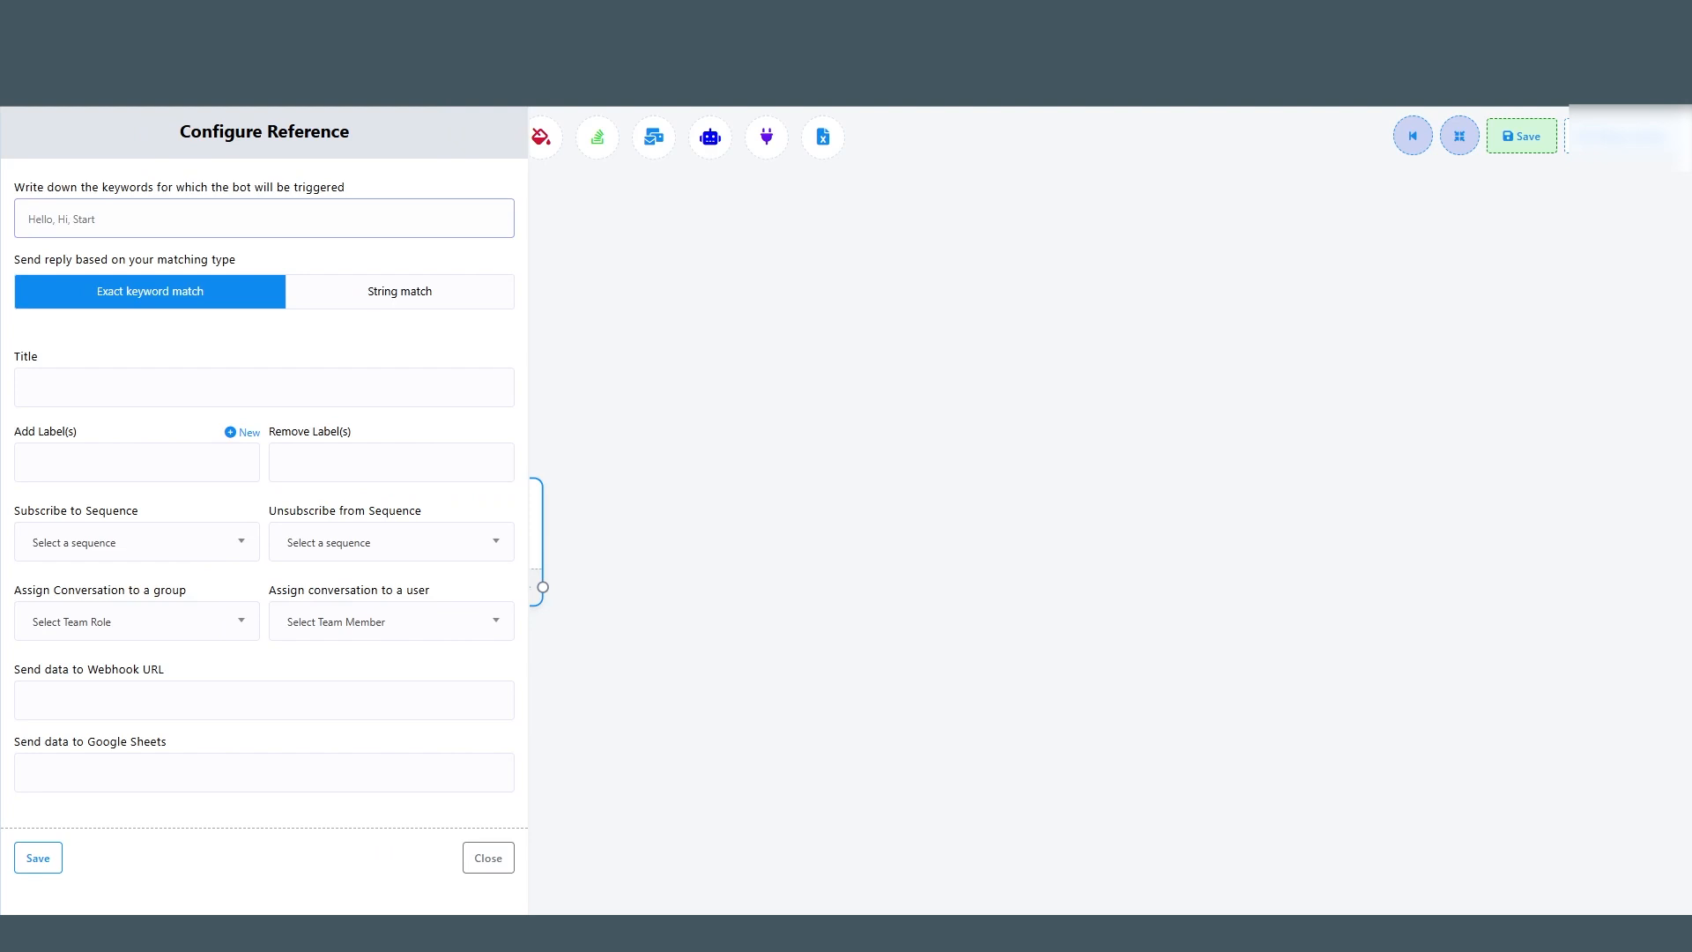
left_click(218, 228)
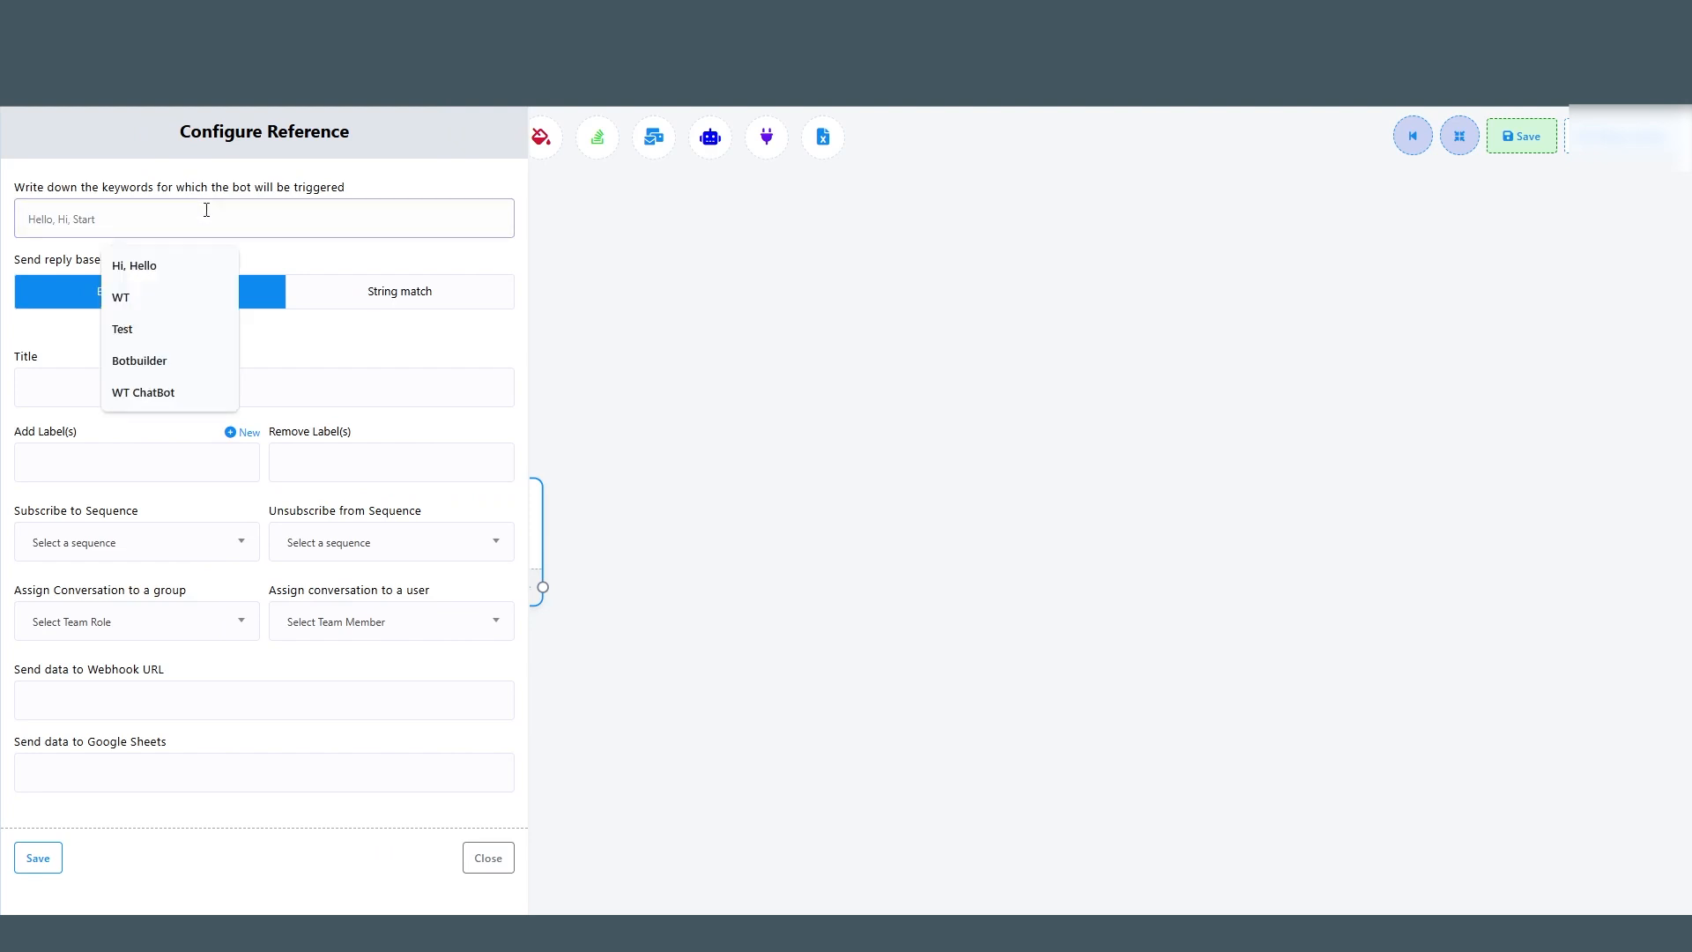
type("ecommerc")
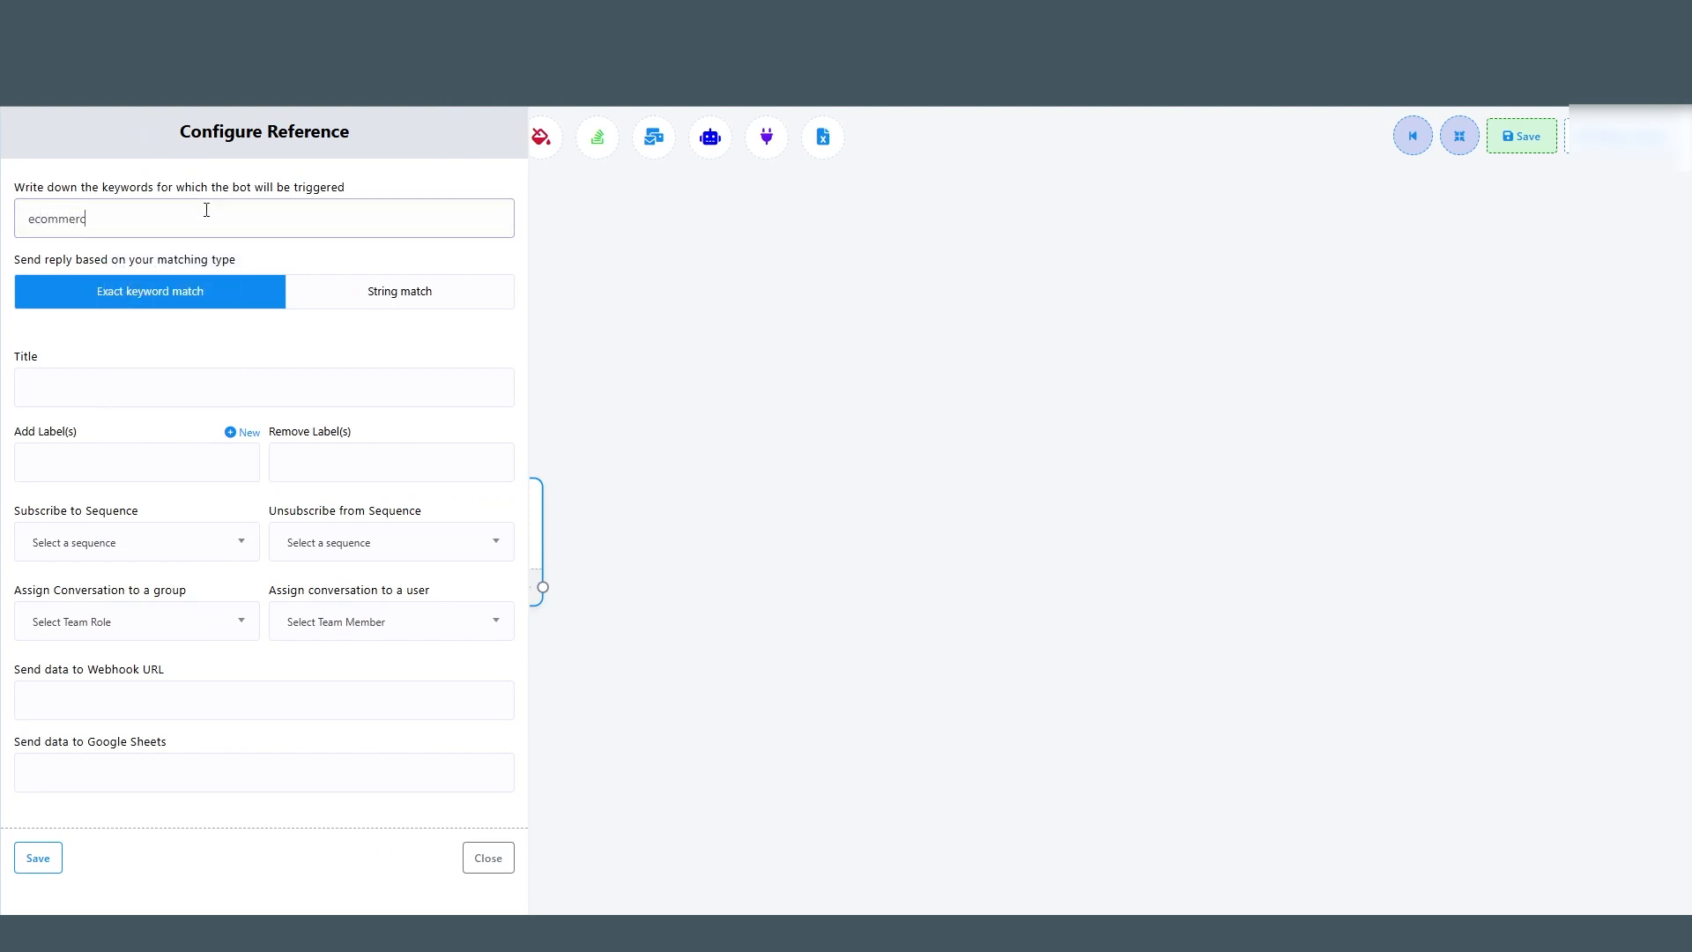
type("e1")
key("Tab")
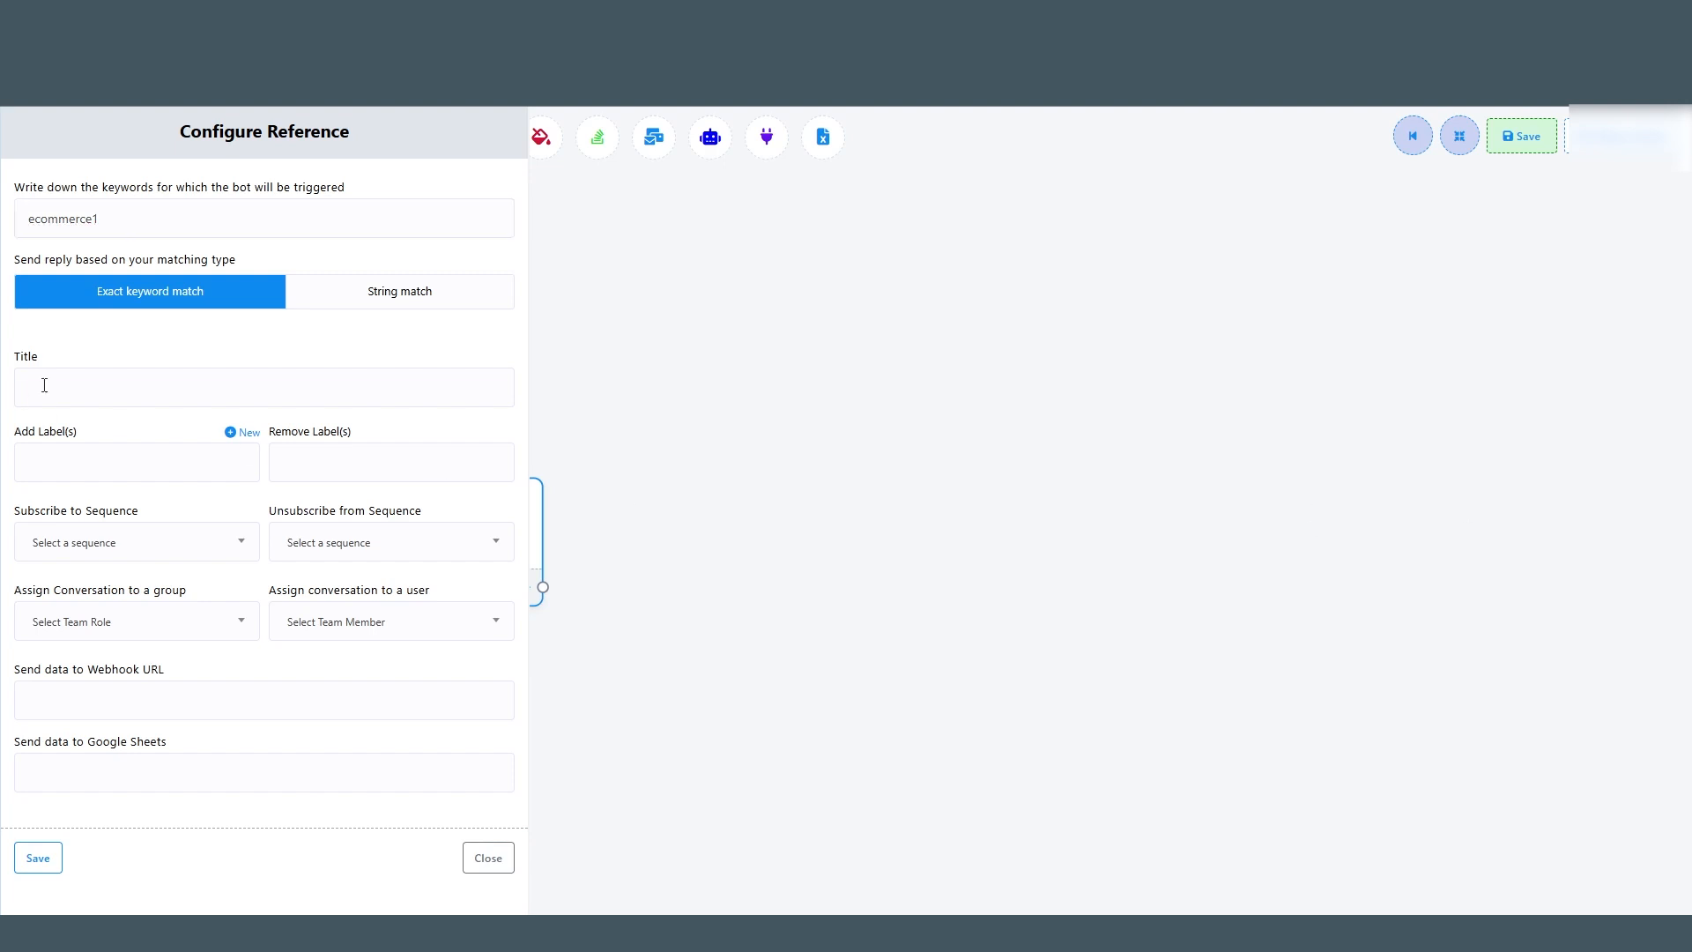
left_click(94, 388)
type("Ecommerce Store")
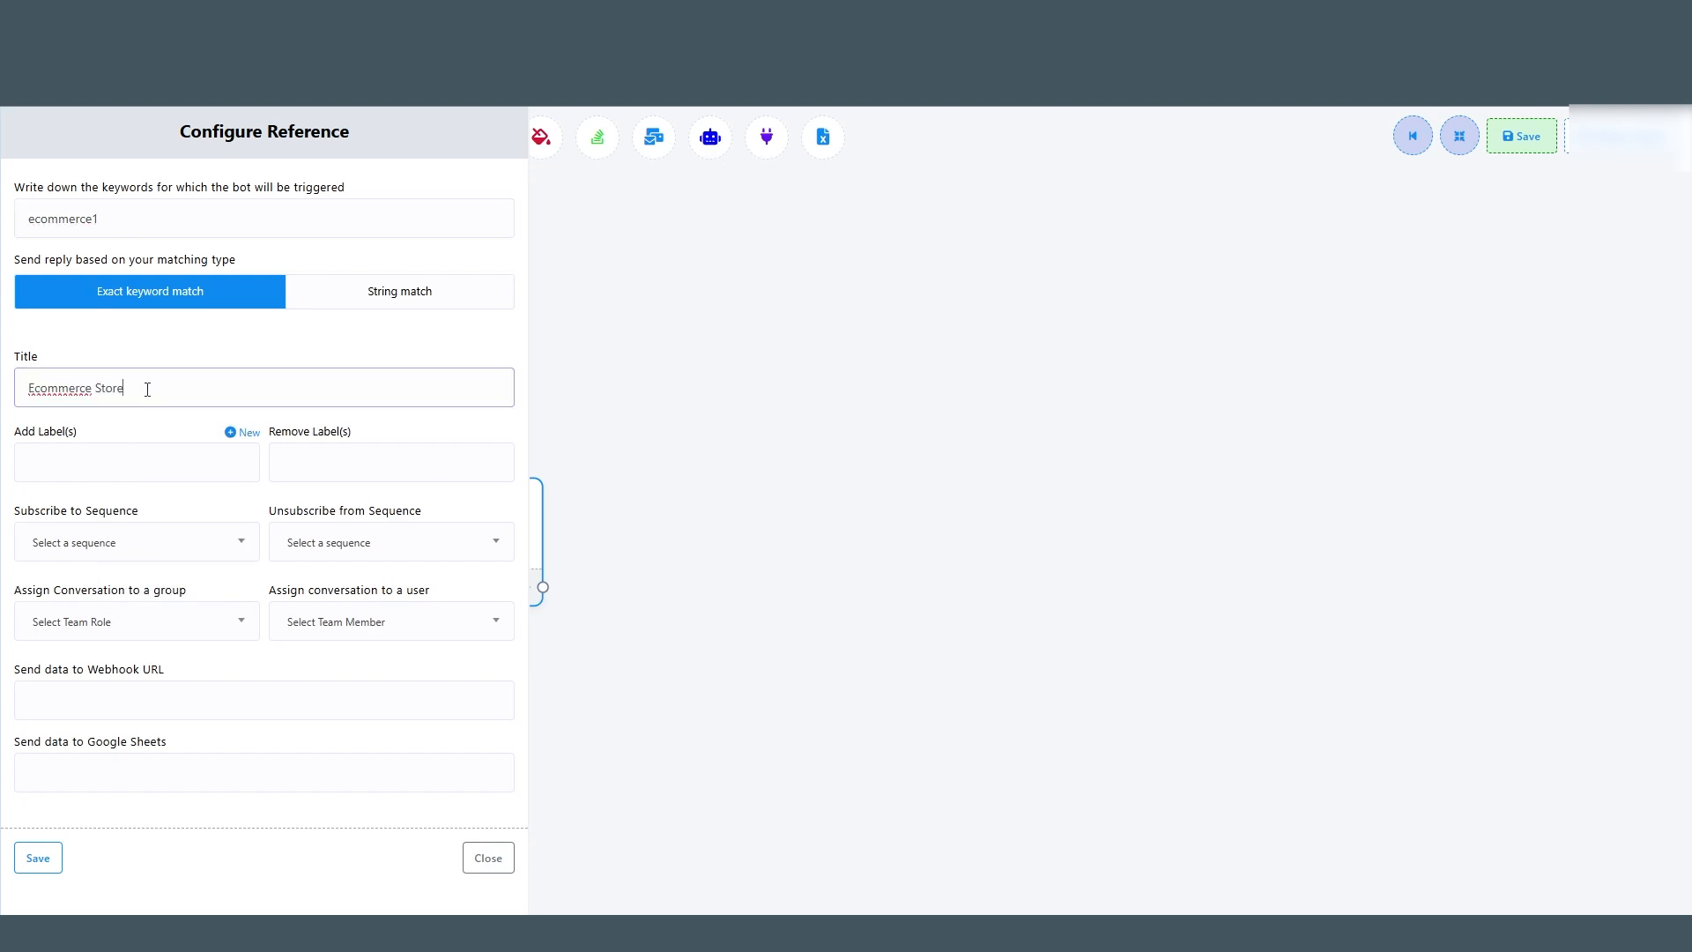
key("Tab")
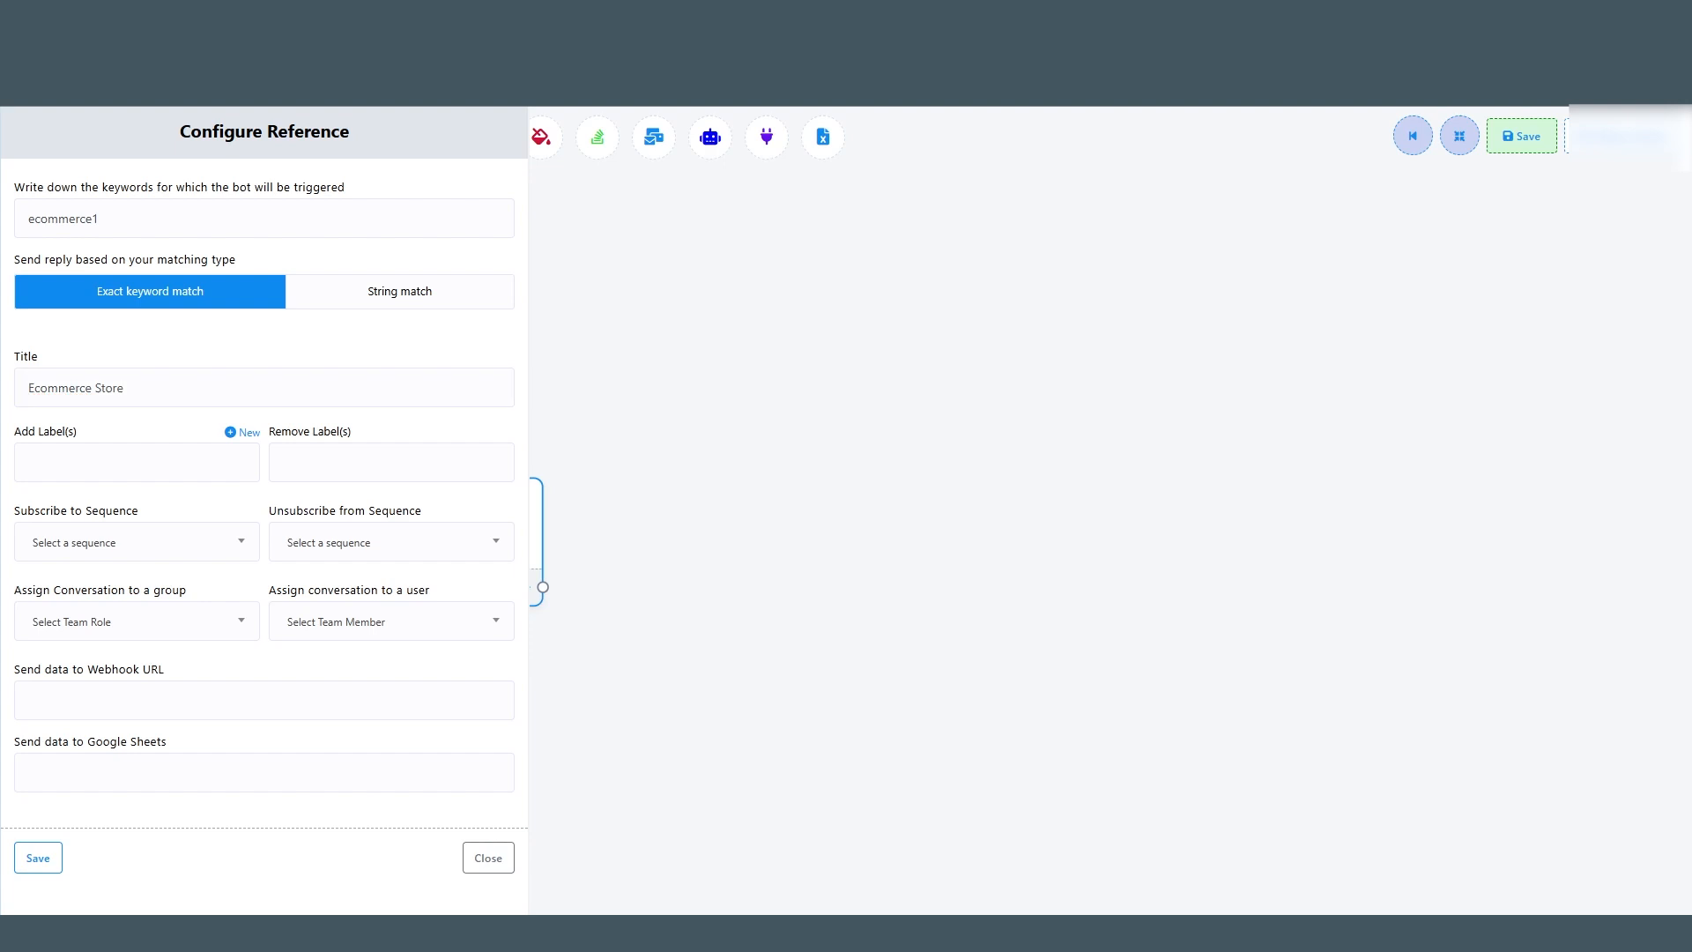
left_click(33, 863)
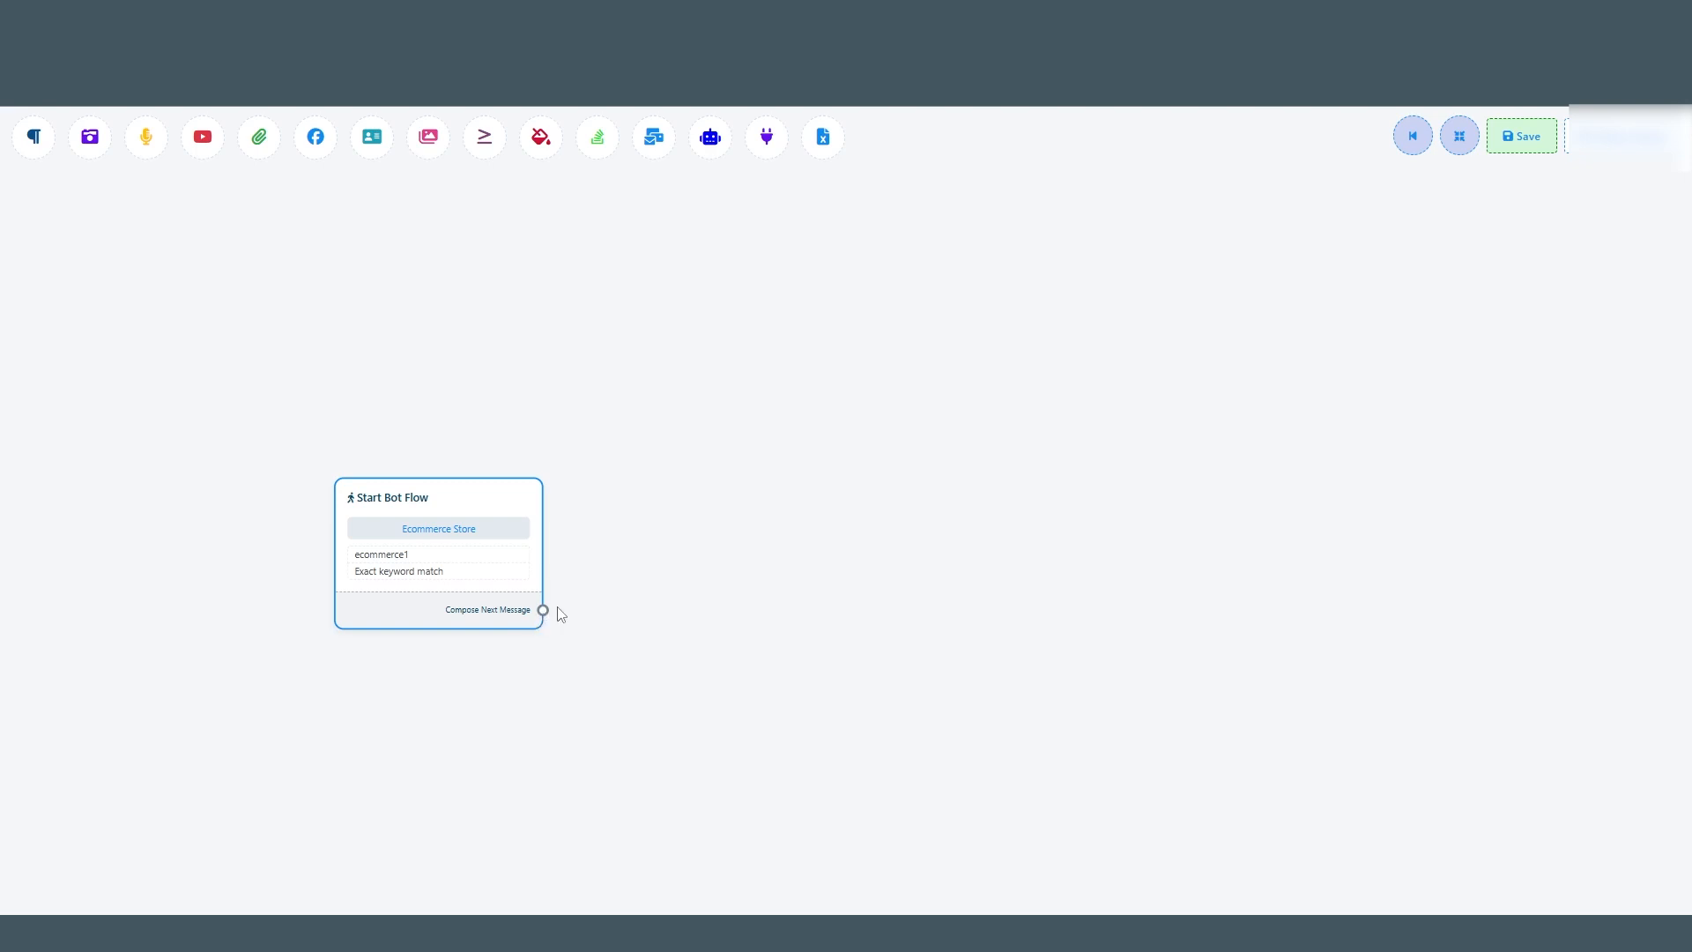
Attach a Text block to Start Bot Flow reading "Welcome to the Galaxy store, a one stop platform for all your home essentials requirements.".
left_click_drag(543, 609, 644, 521)
left_click(692, 535)
left_click_drag(804, 639, 712, 511)
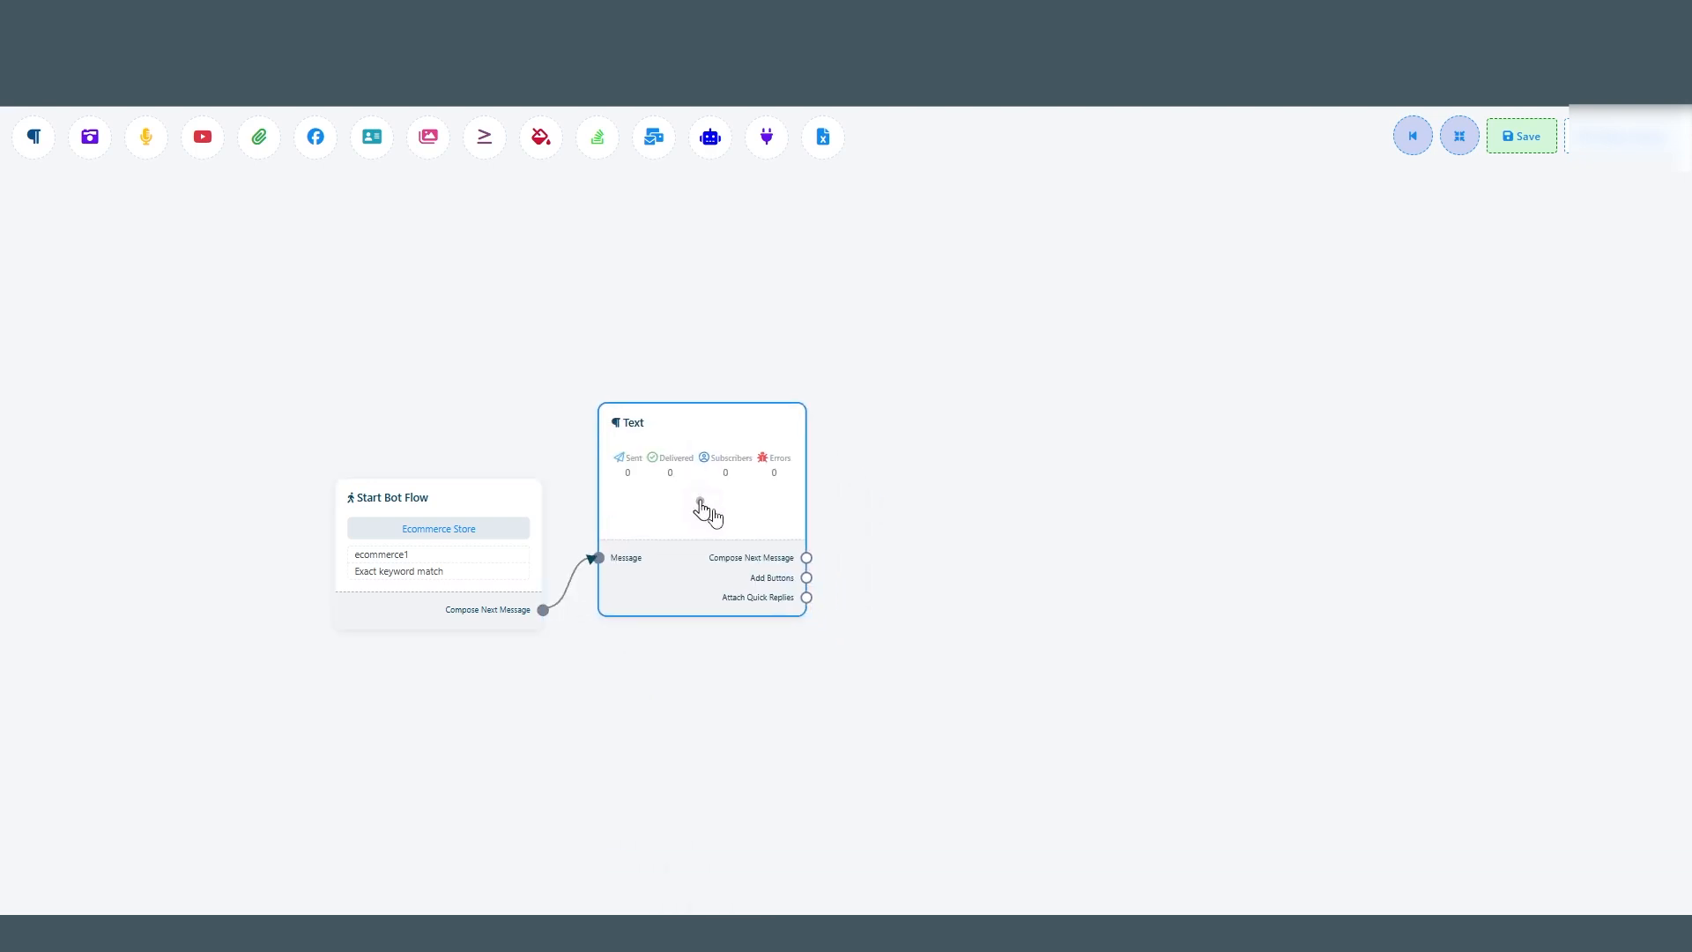
double_click(701, 506)
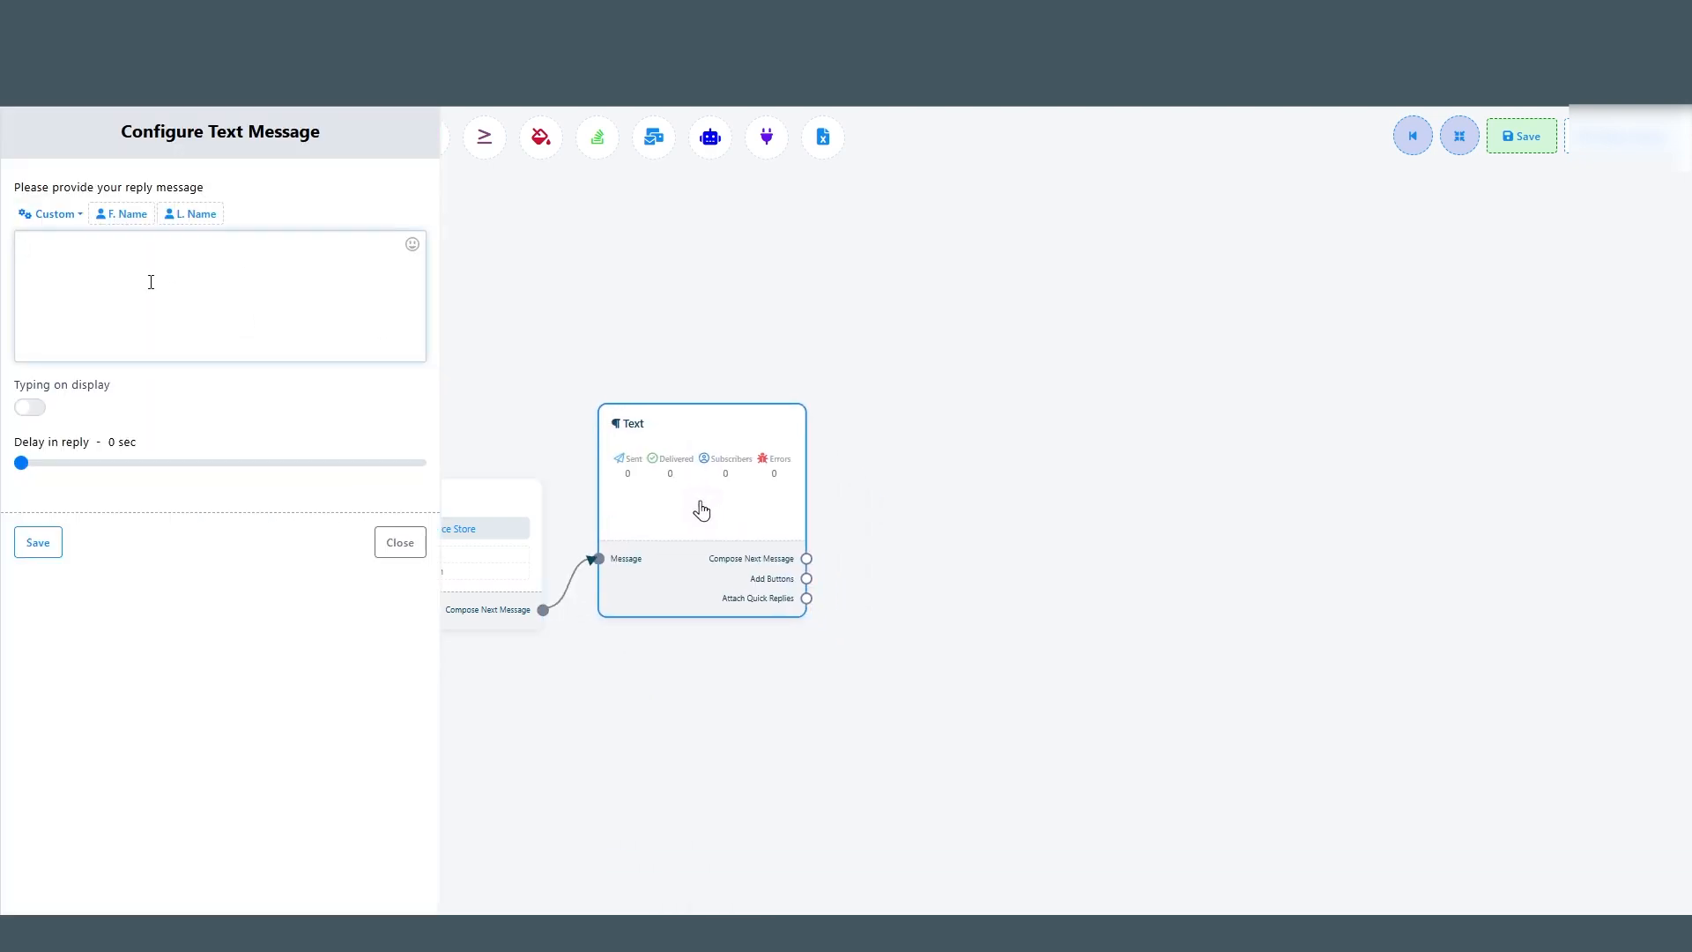
type("Welcome to the Galaxy store, a one stop platform for all your home essentials requirements.")
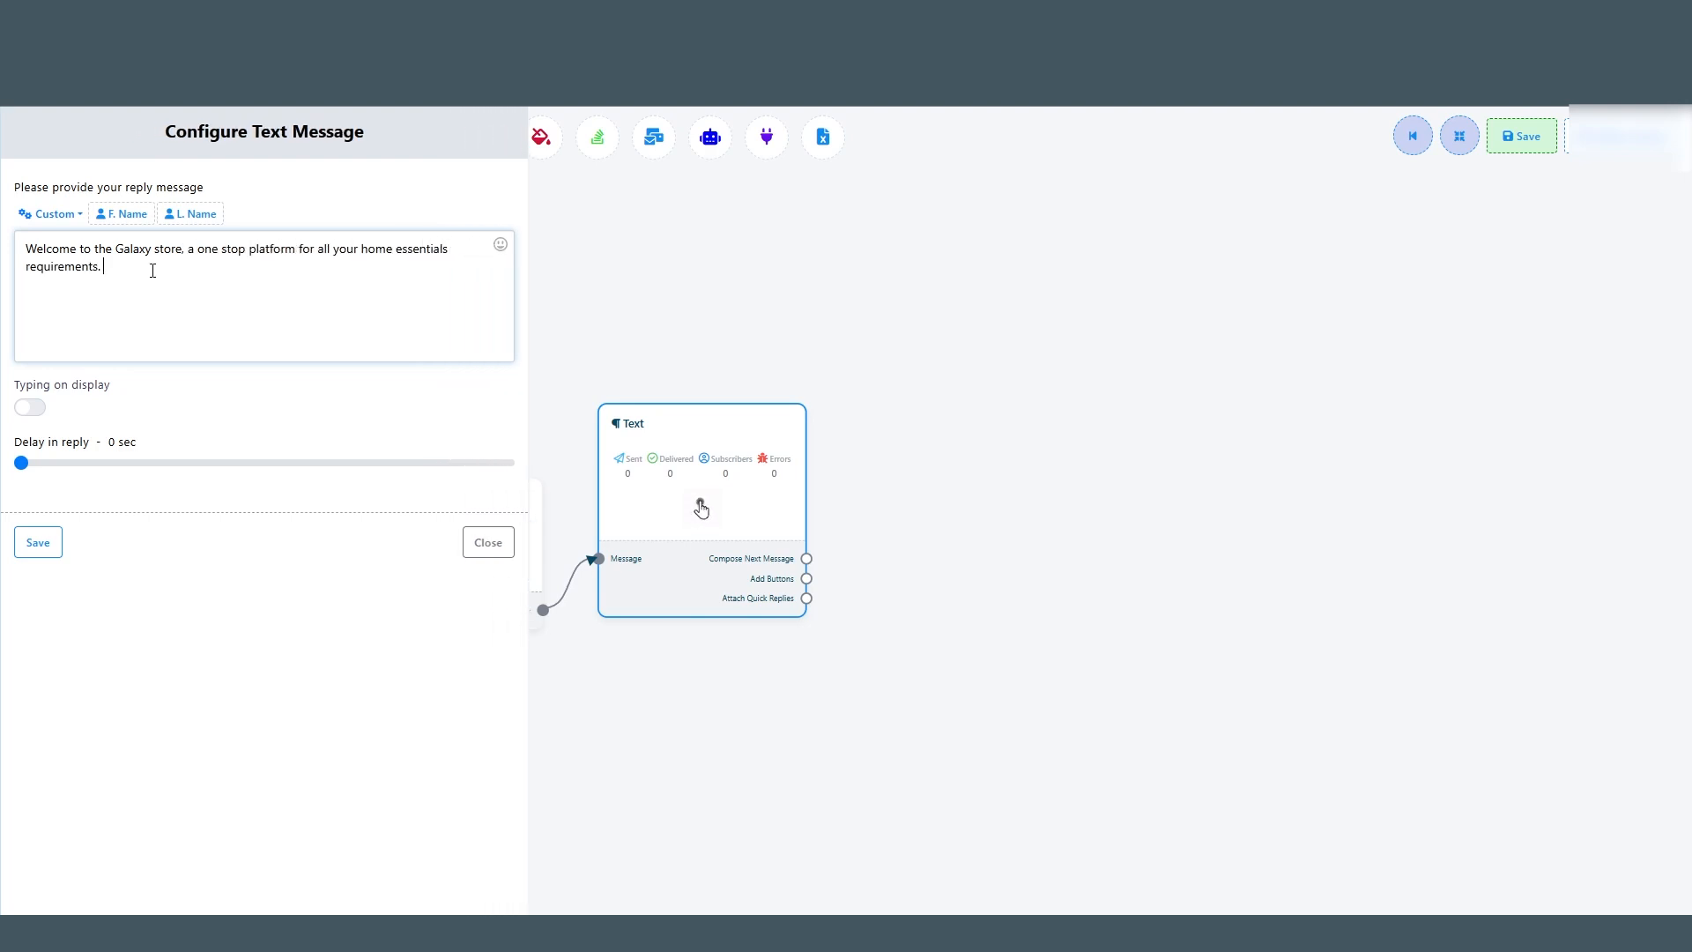
left_click(54, 544)
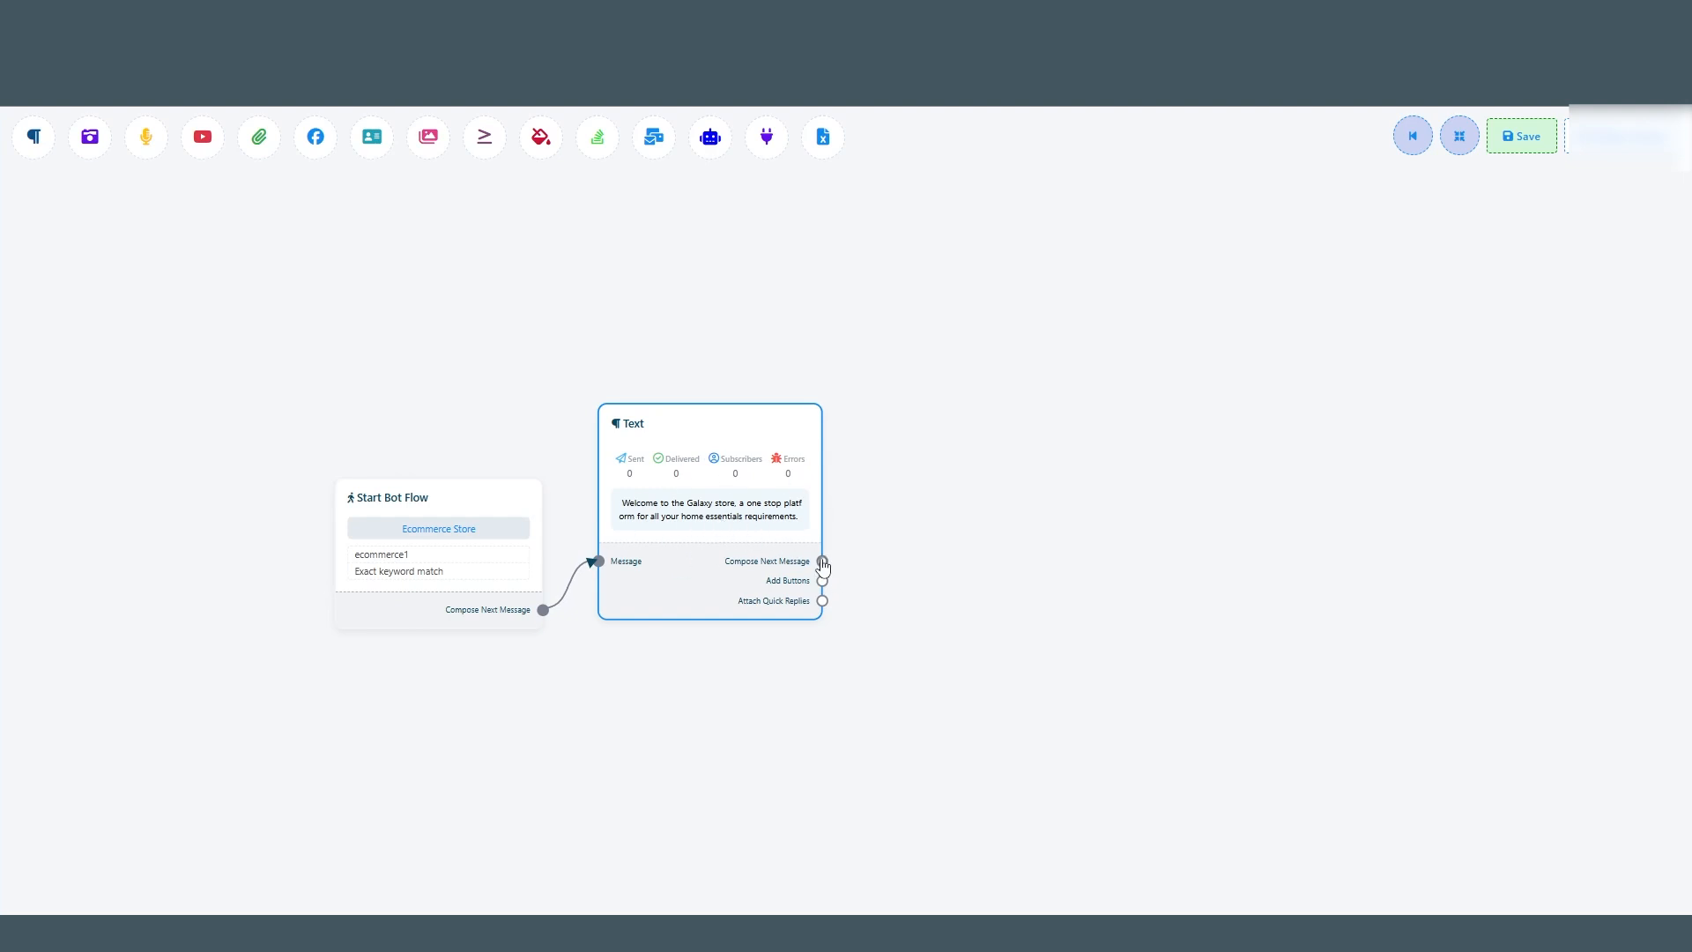
Attach a second Text block after the welcome message and place it beside that message.
left_click_drag(823, 561, 961, 533)
left_click(1002, 551)
left_click_drag(1104, 608, 961, 508)
Set the new block's message to "We sell various daily products like food. beauty products, cloths, home stuffs andelectronics also." plus two mobile phone emojis, and save.
double_click(961, 508)
left_click(185, 284)
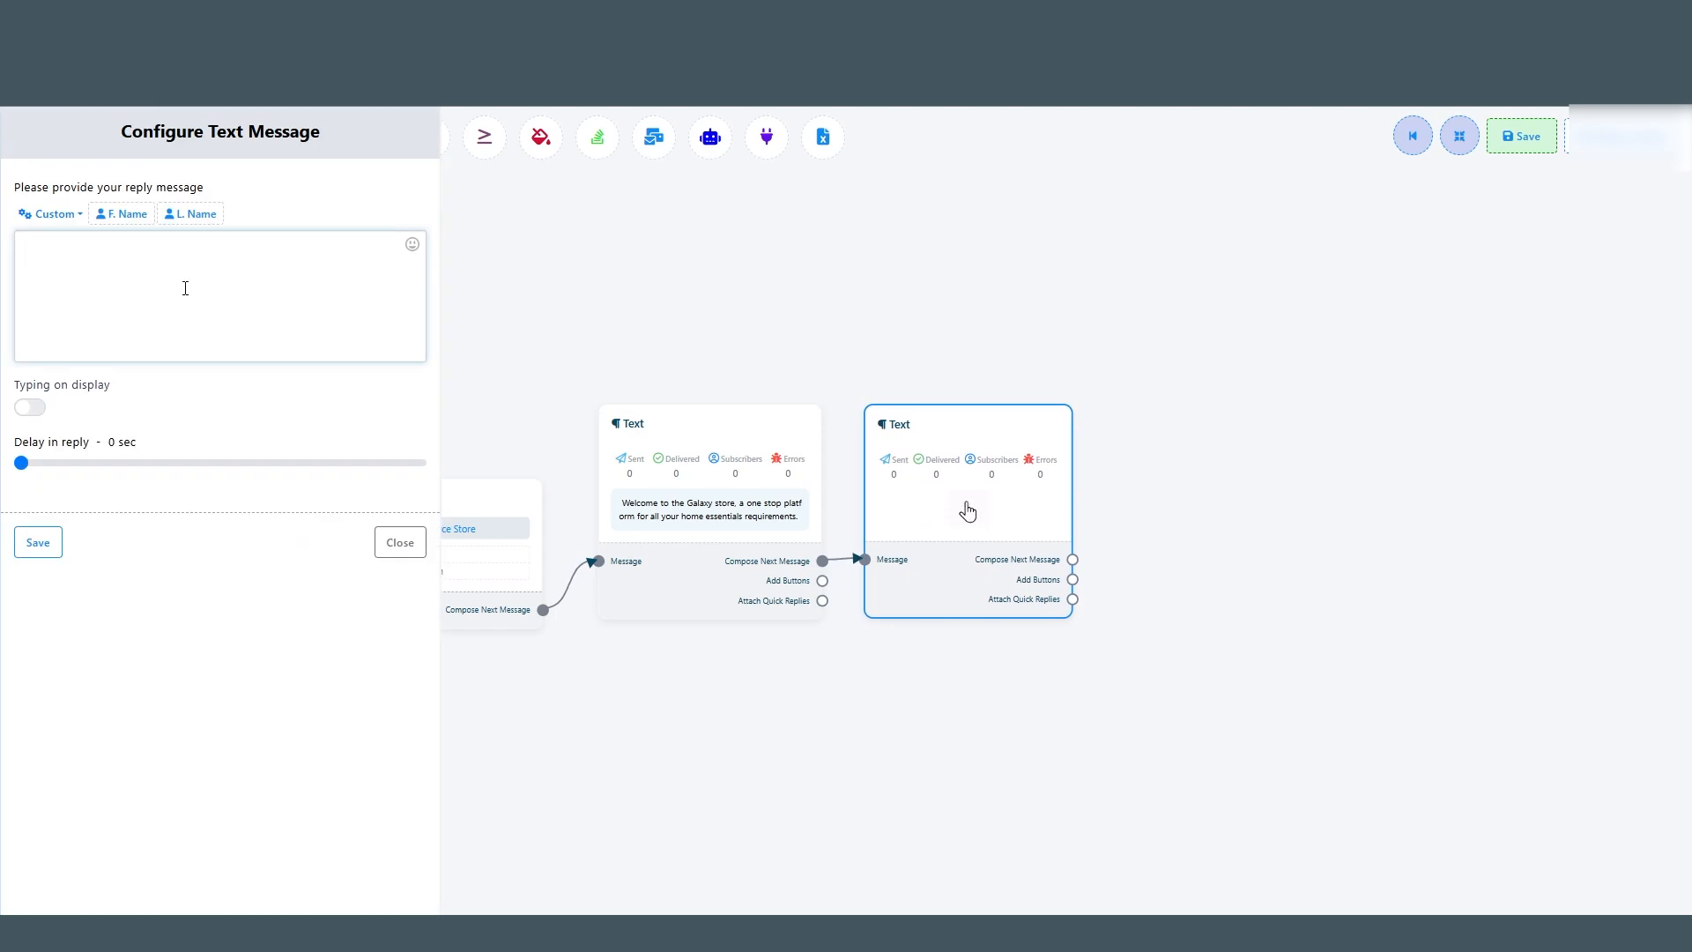
type("We sell various daily products like food. beauty produc")
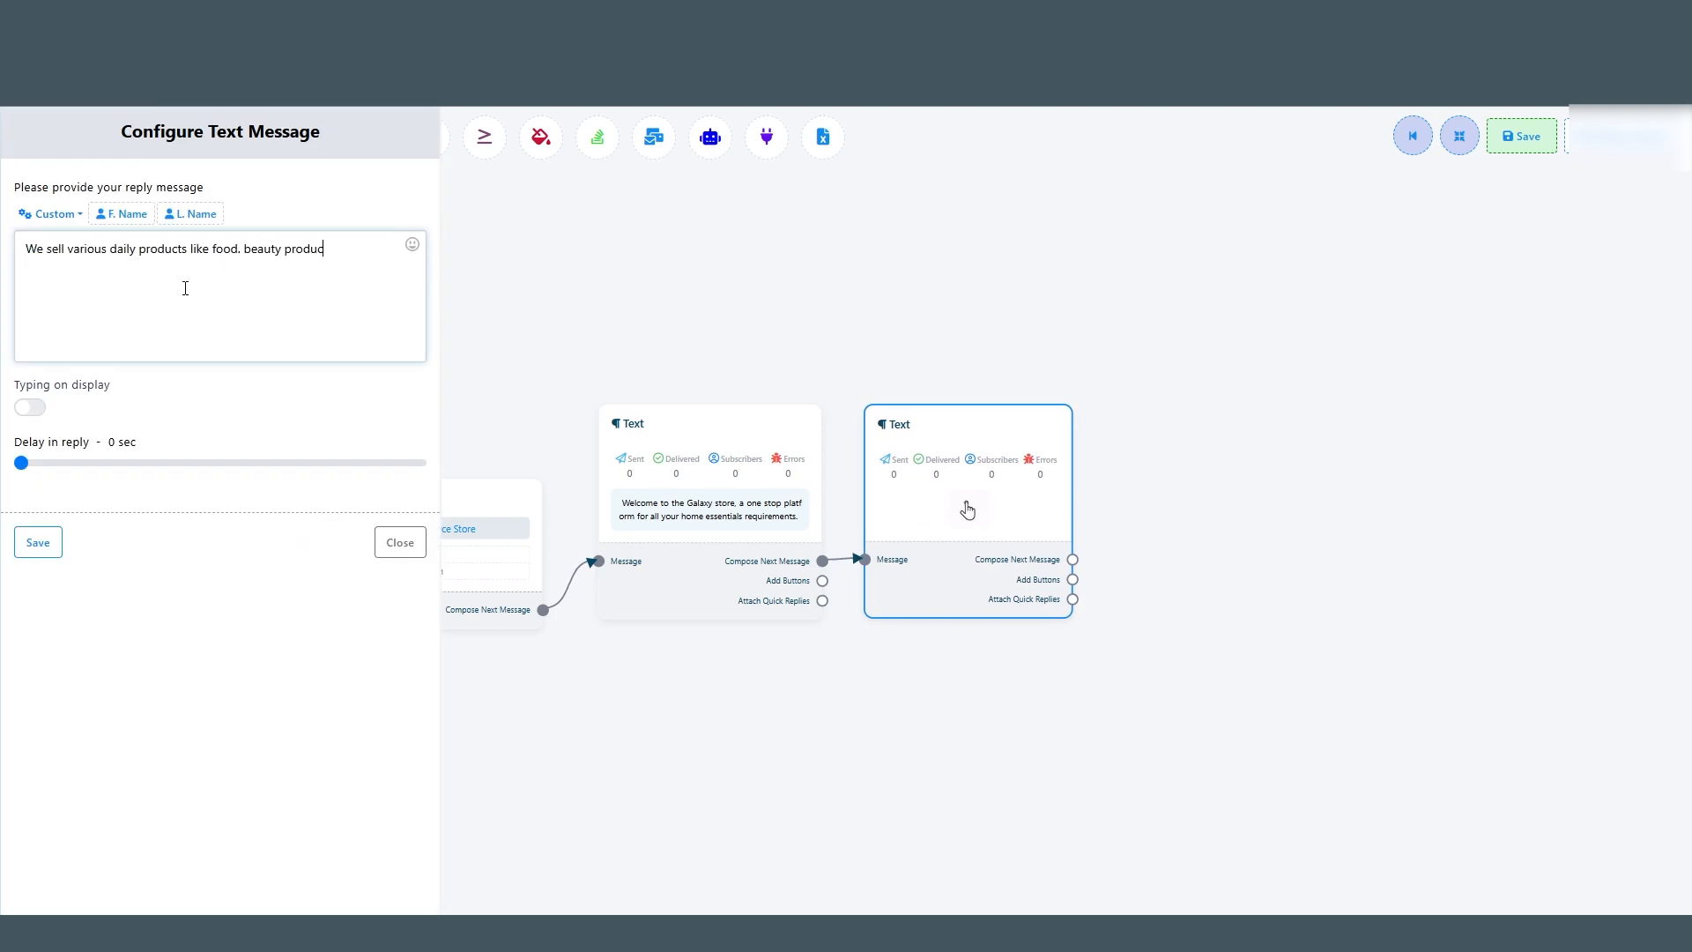
type("ts, cloths, home stuffs andelectronics also.")
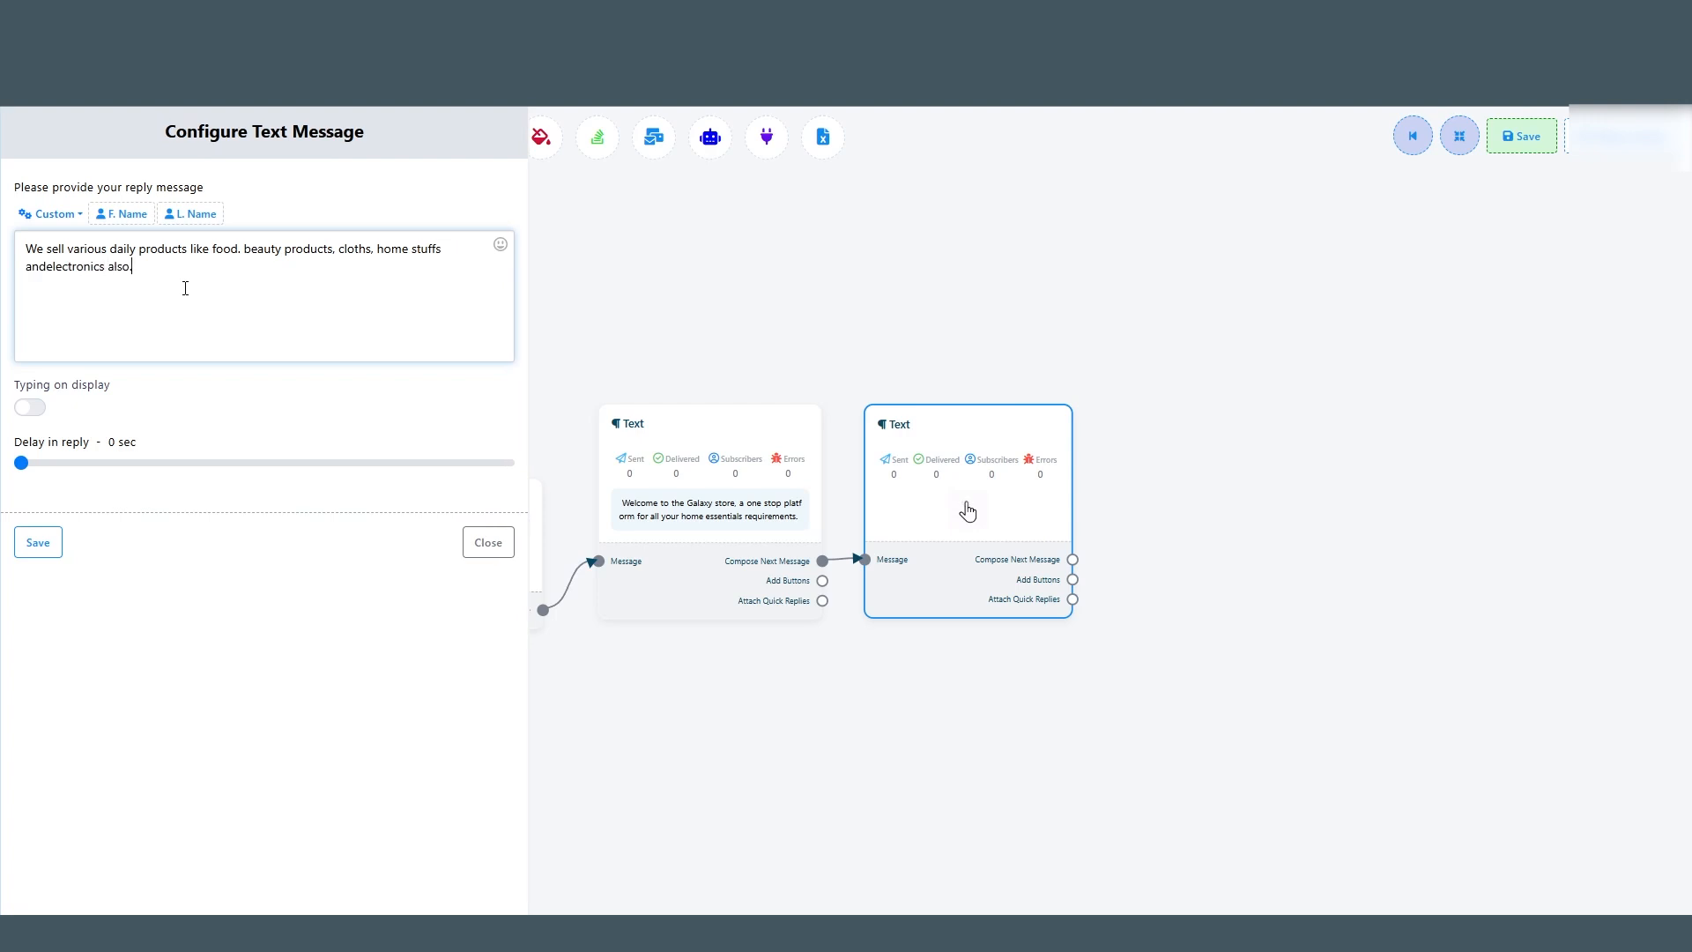
left_click(500, 245)
left_click(384, 372)
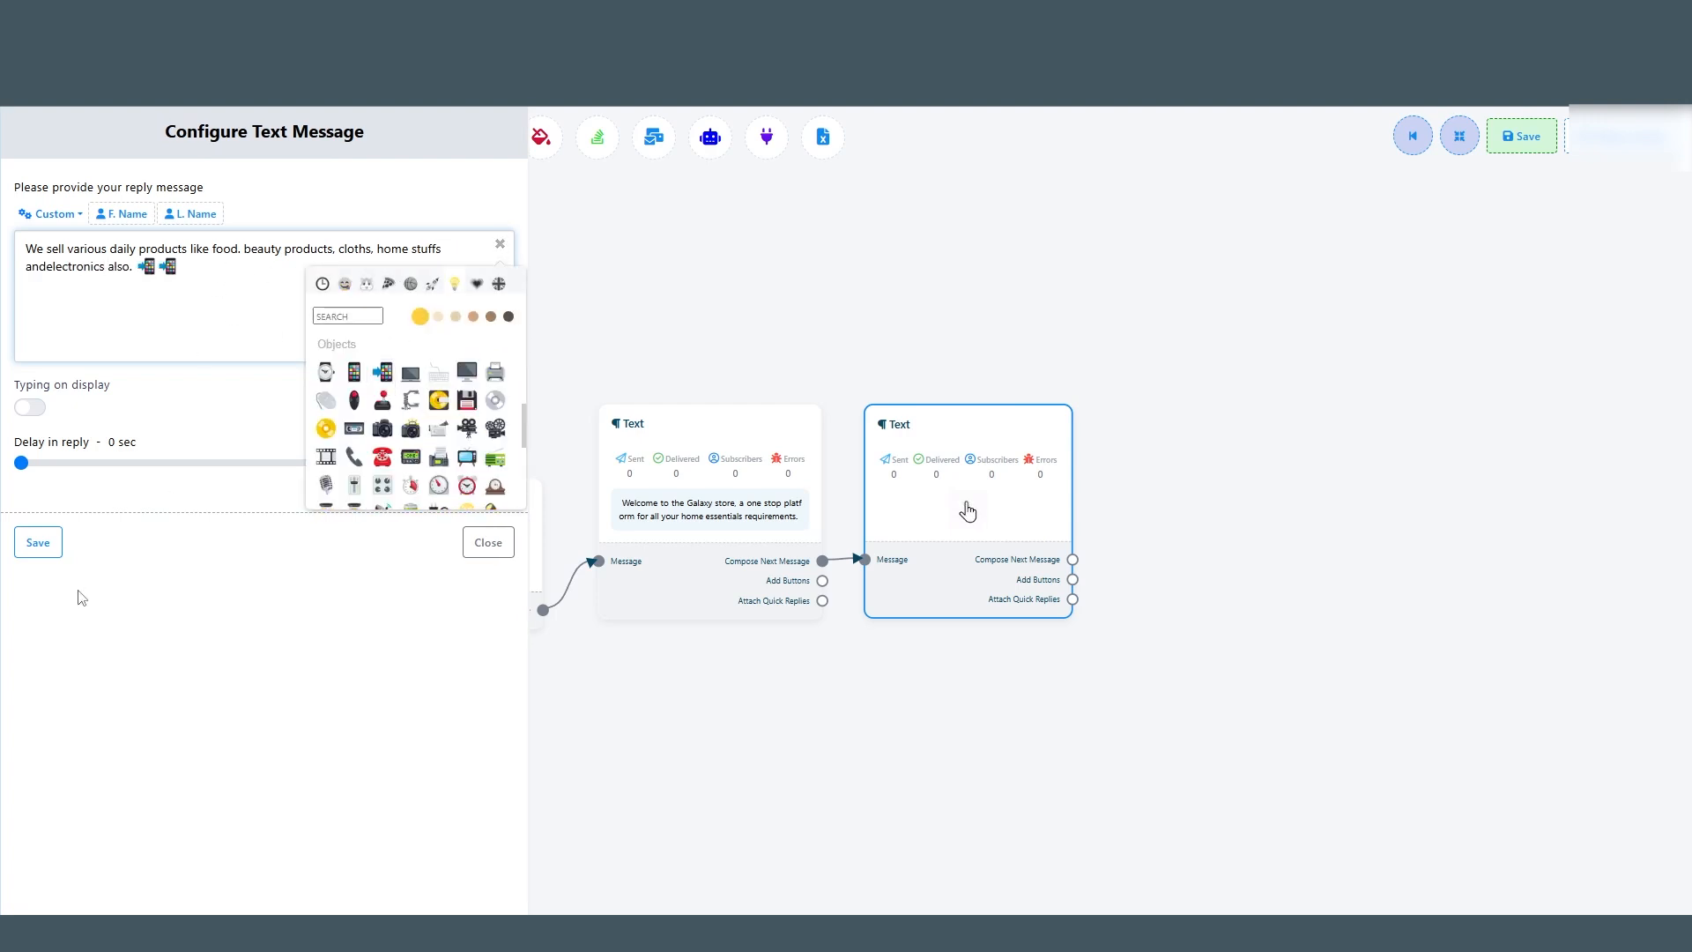
left_click(38, 542)
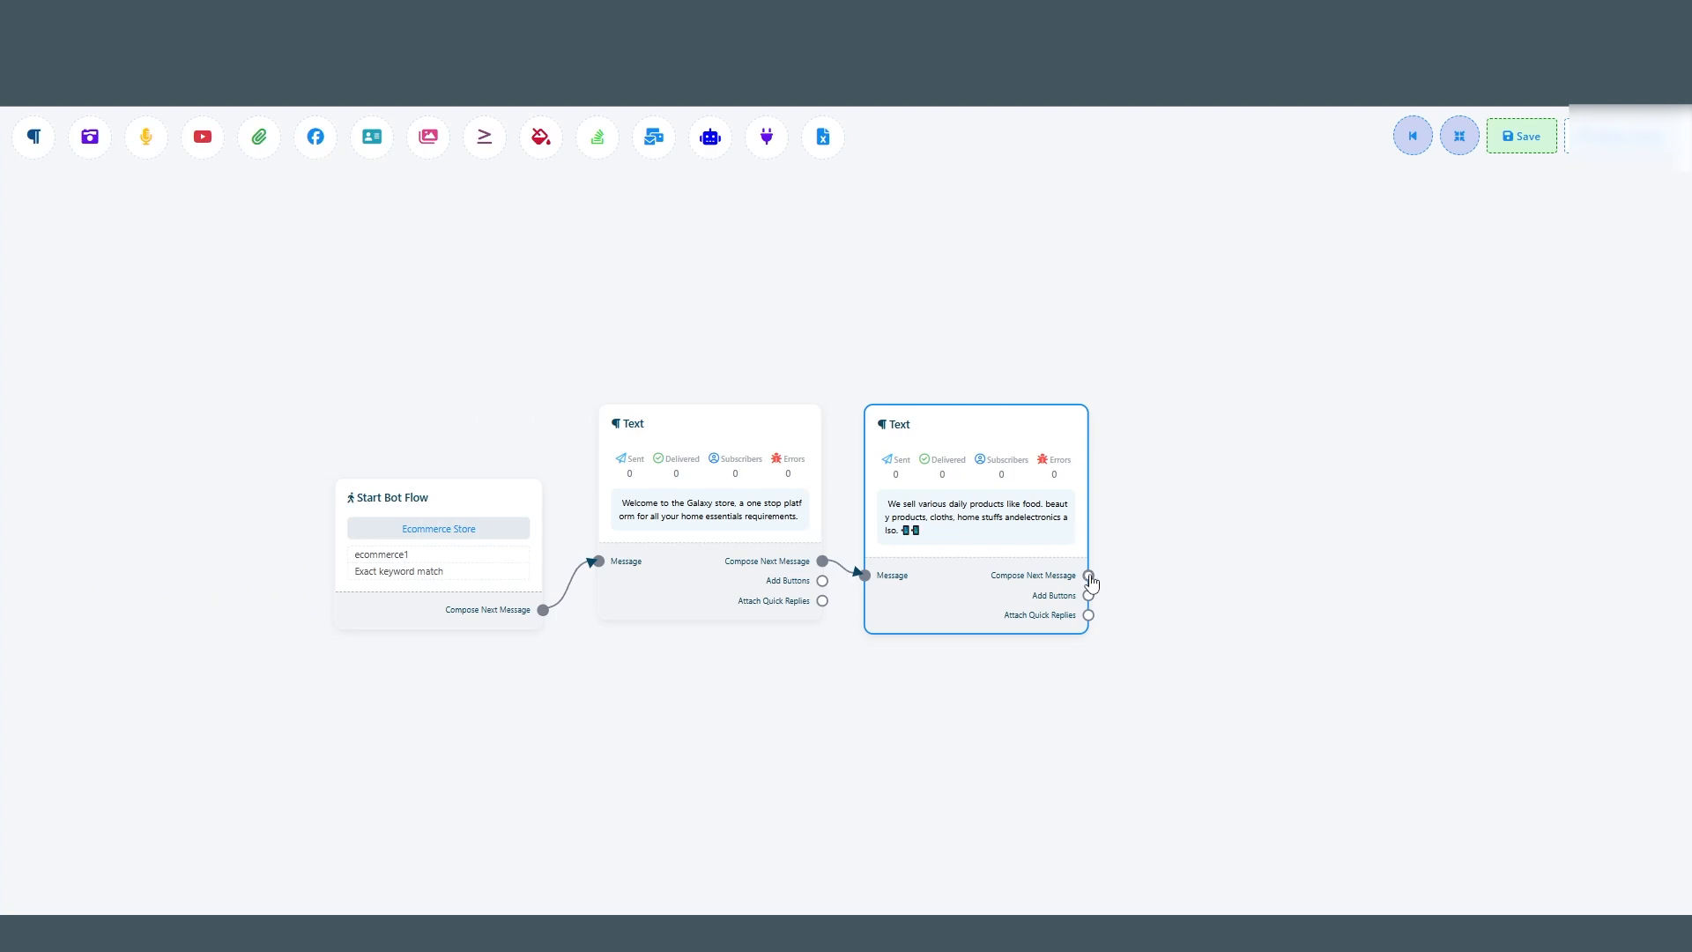
Attach a third Text block after the products message with the reply "Please select how would you like to proceed today ?" and save it.
left_click_drag(1090, 576, 1164, 576)
left_click_drag(1298, 686, 1273, 545)
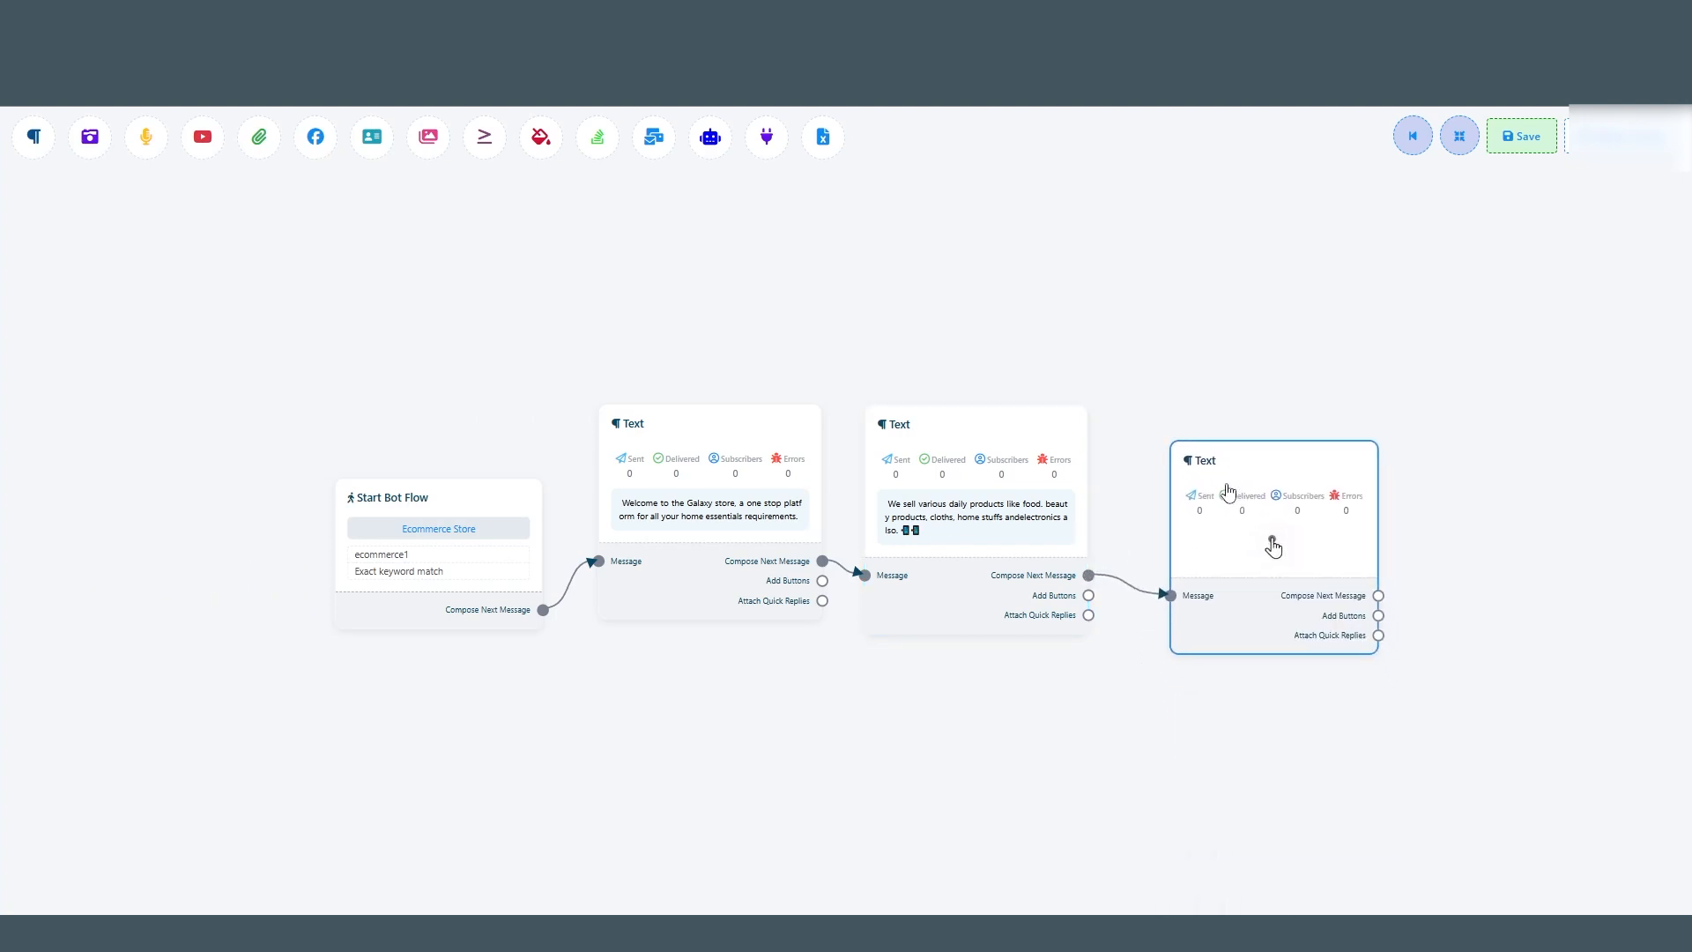
double_click(1274, 546)
type("Please select ")
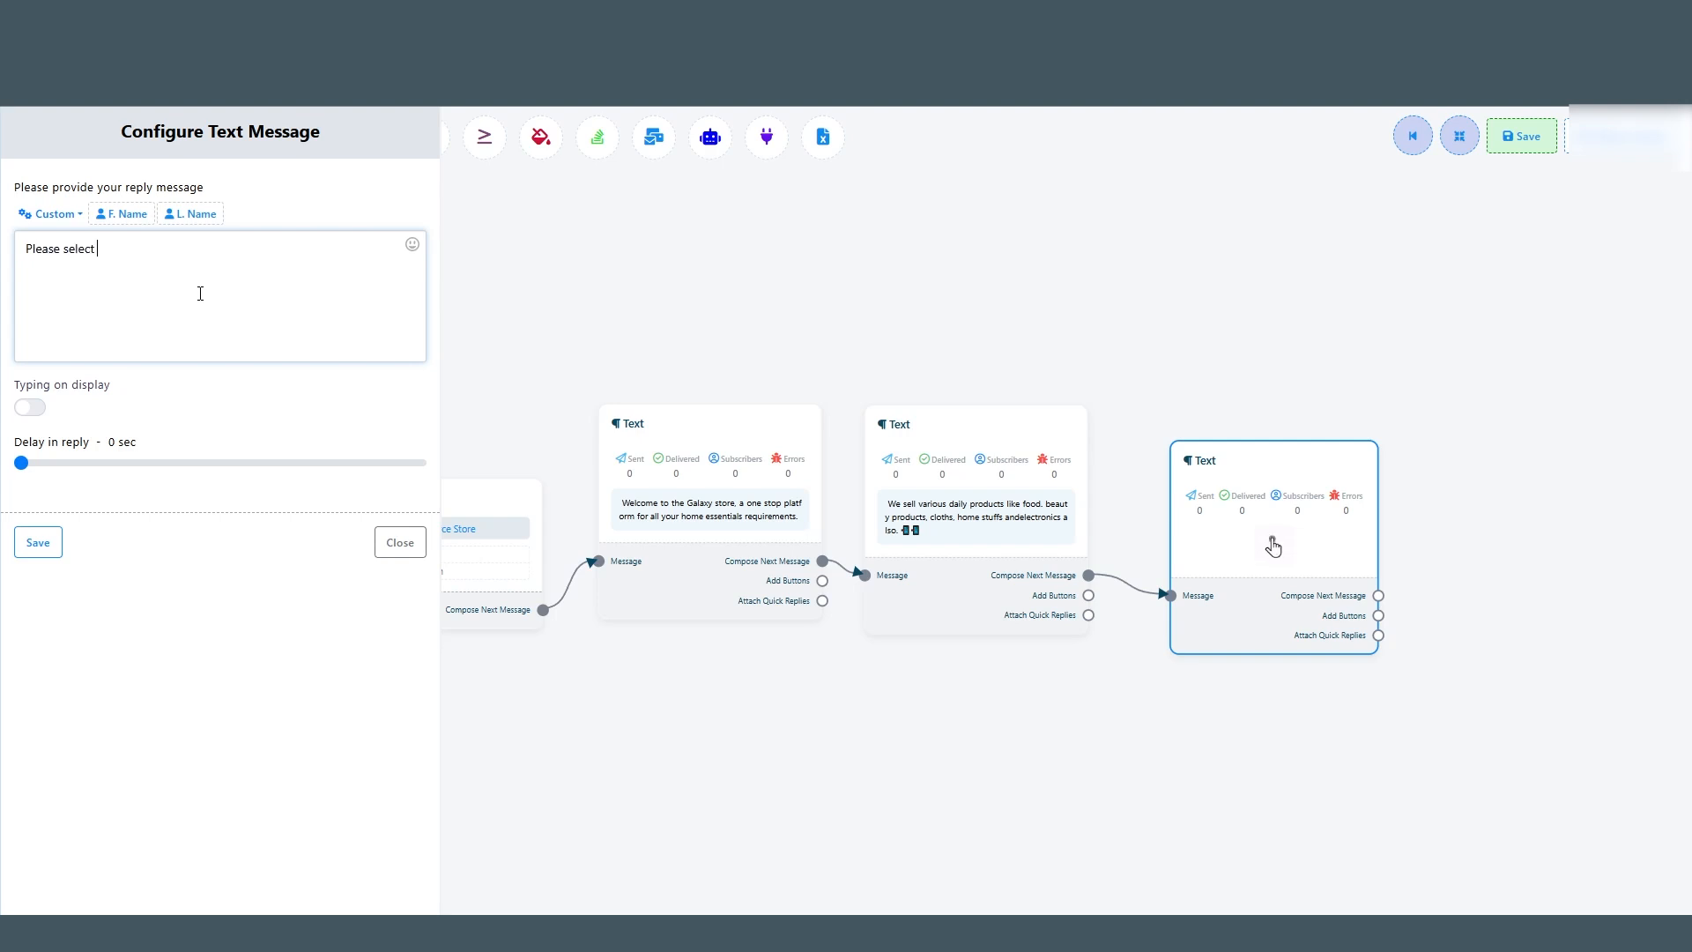
type("how would you like to proceed today ?")
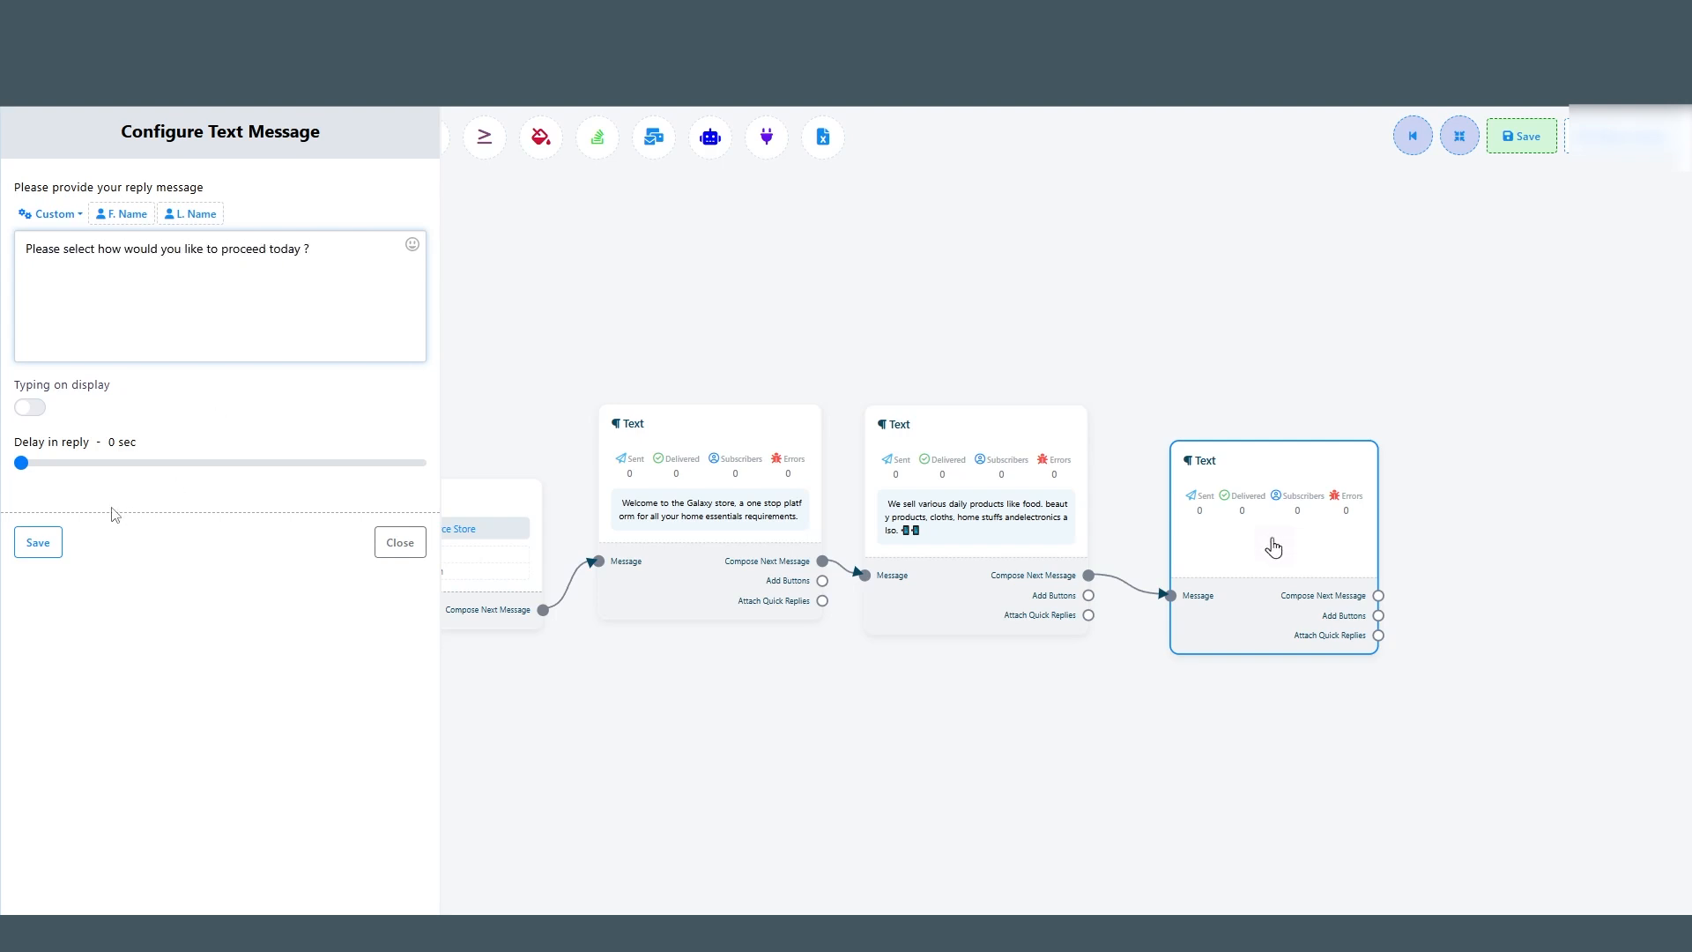
left_click(38, 542)
Attach two Button blocks to the "Please select how would you like to proceed today ?" message and stack them beside it.
left_click_drag(1246, 696, 1038, 693)
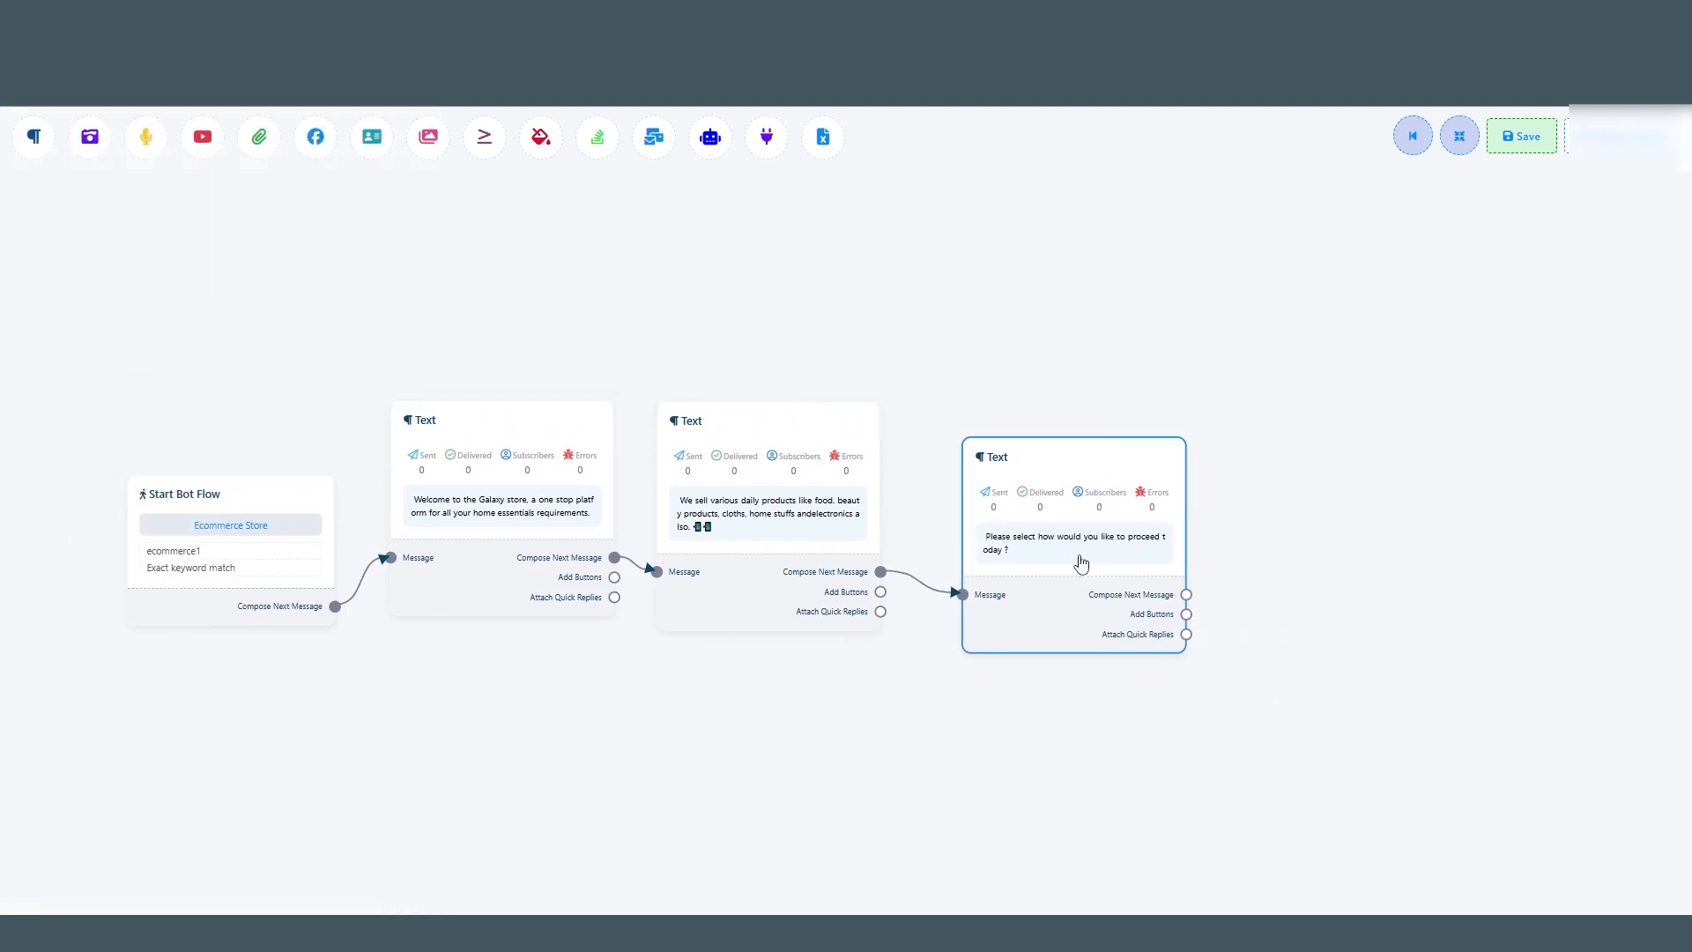
left_click_drag(1081, 564, 1072, 520)
left_click_drag(1177, 570, 1269, 548)
left_click_drag(1311, 605, 1269, 479)
left_click_drag(1177, 570, 1300, 619)
left_click_drag(1356, 656, 1278, 649)
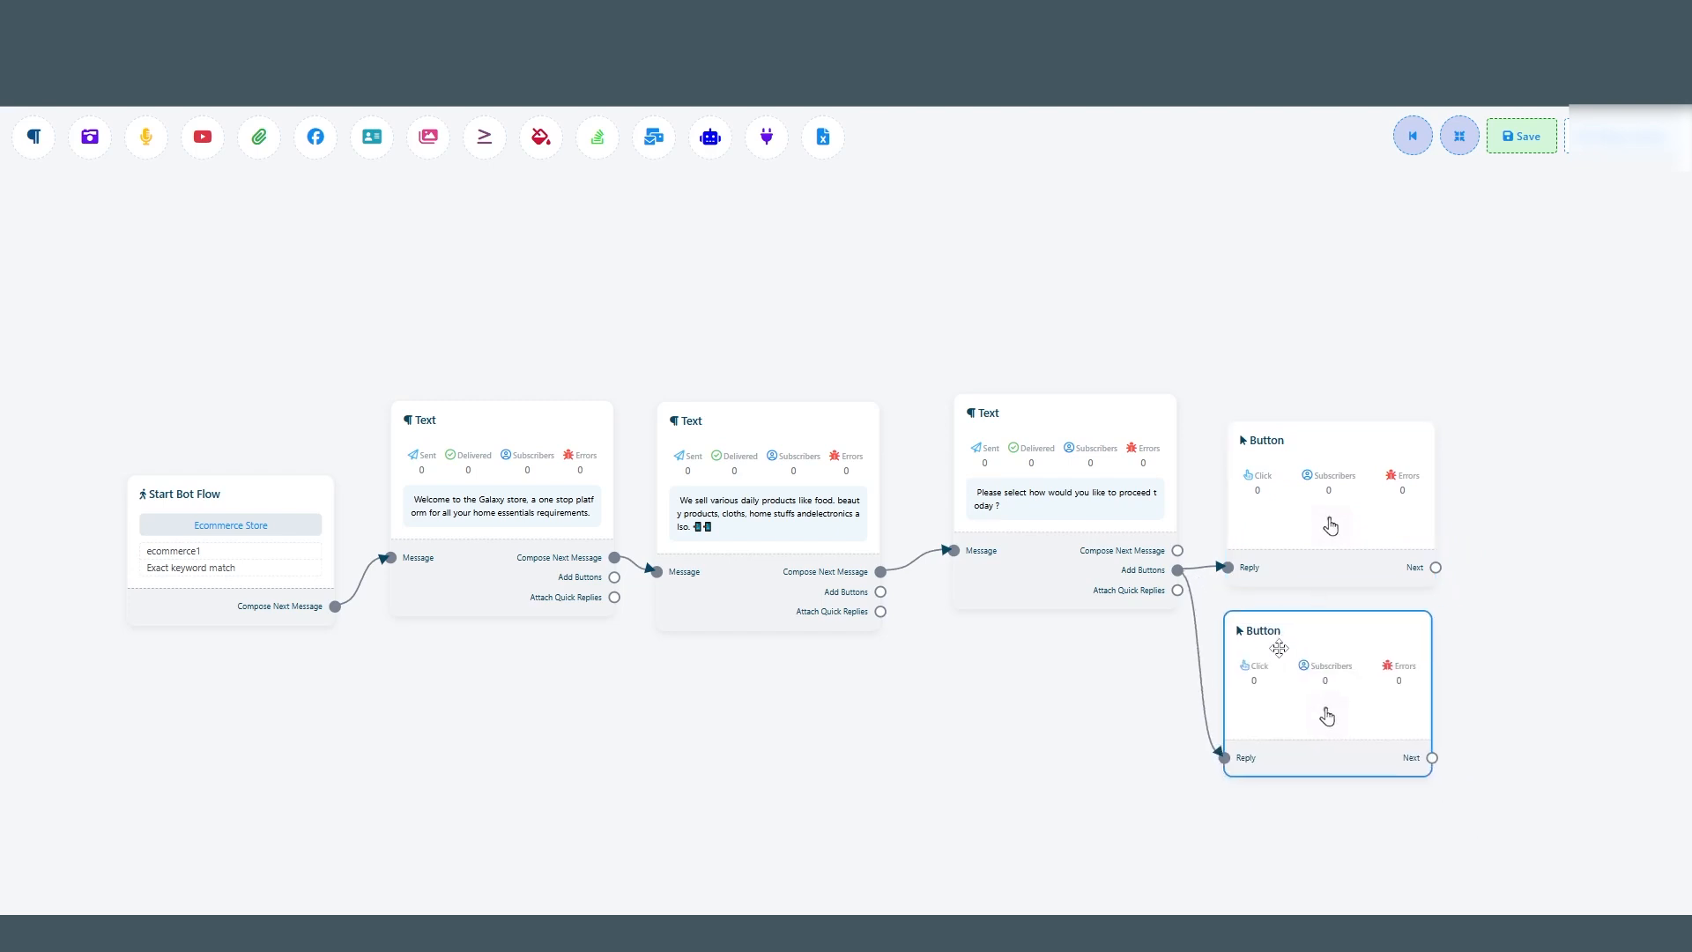
Name the upper button Grocery Shopping, set its action to Send Message, and save it.
left_click(1330, 493)
left_click(150, 211)
type("Groce")
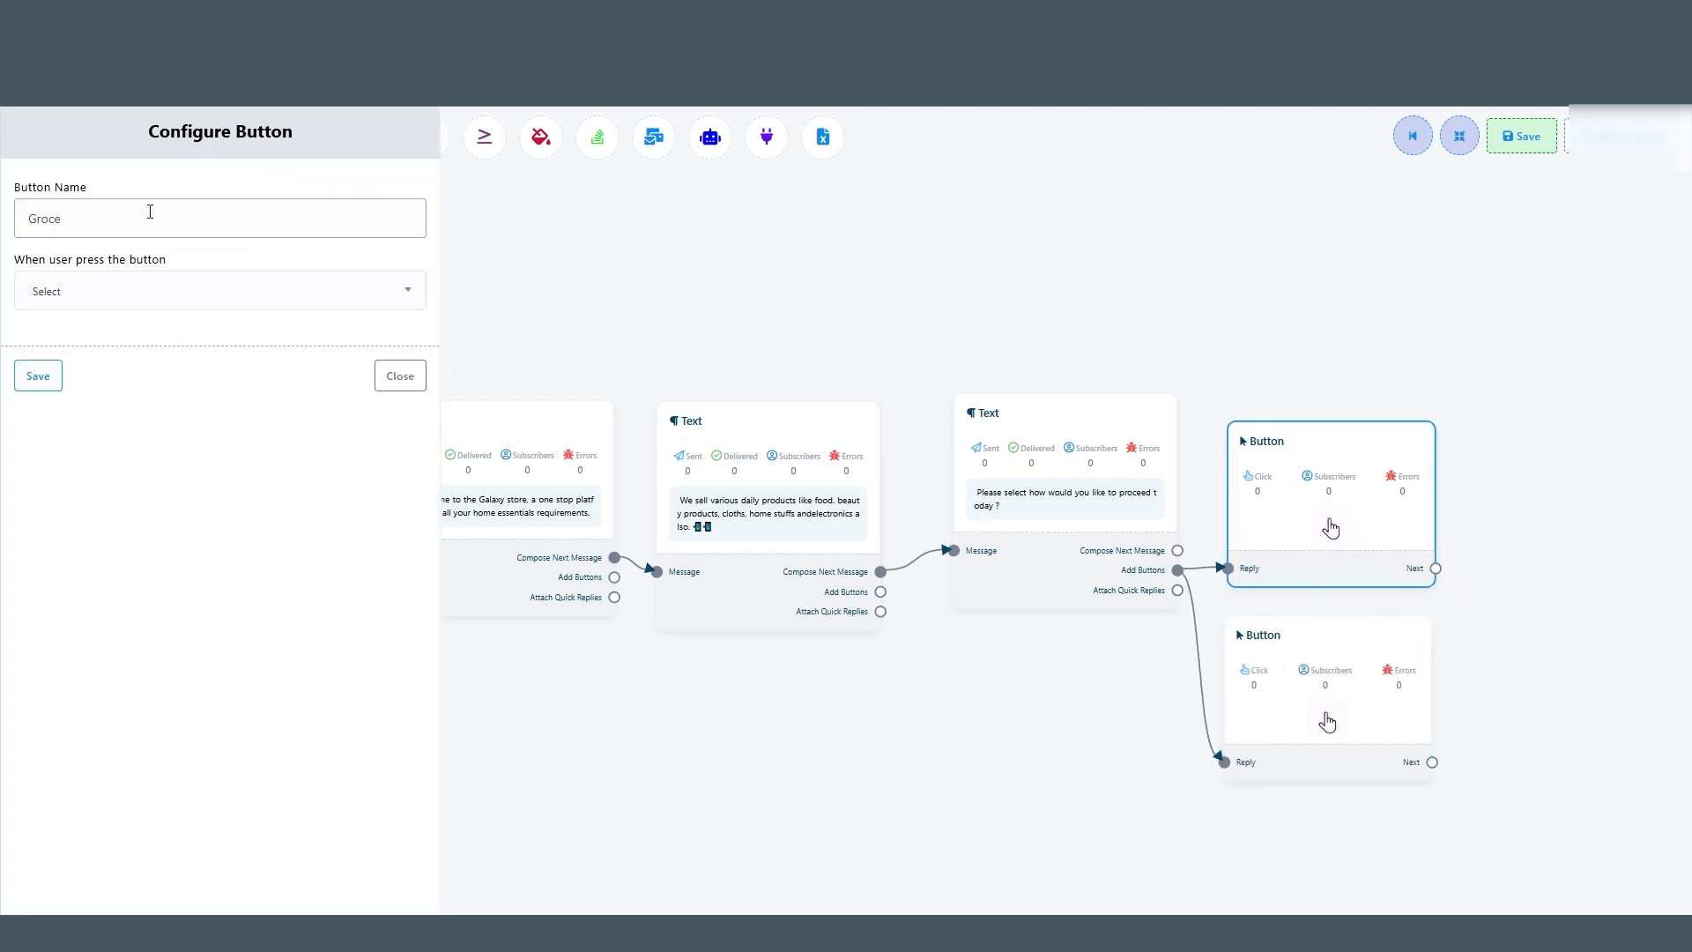
type("ry Shopping")
left_click(154, 300)
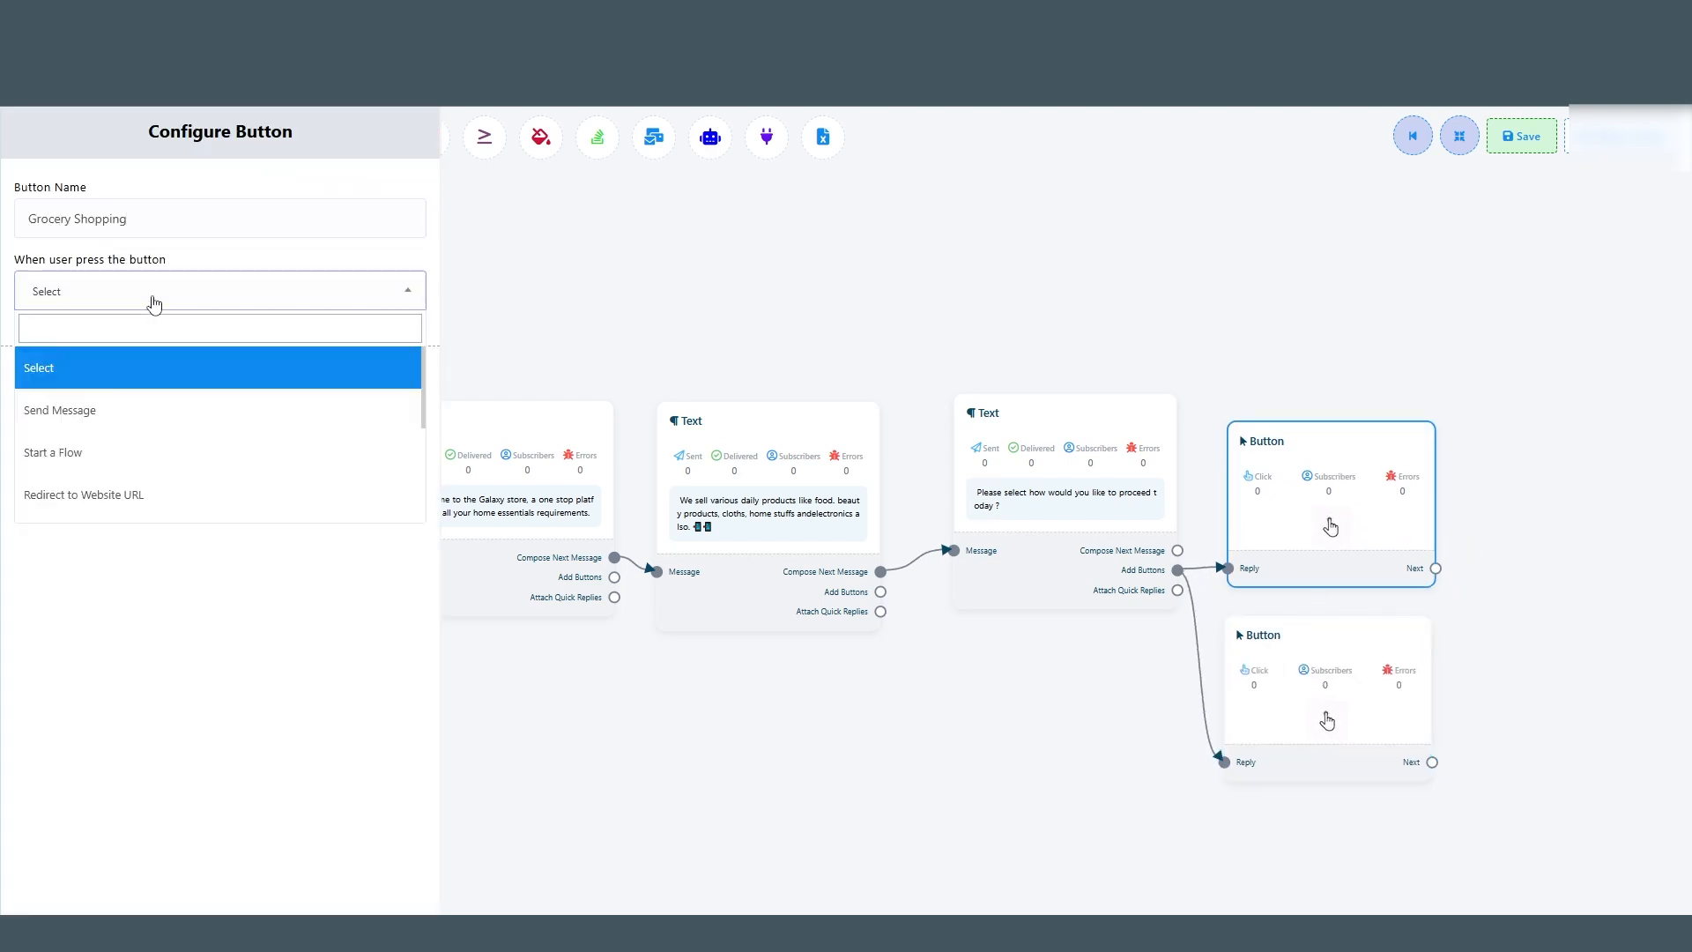
left_click(60, 410)
left_click(39, 756)
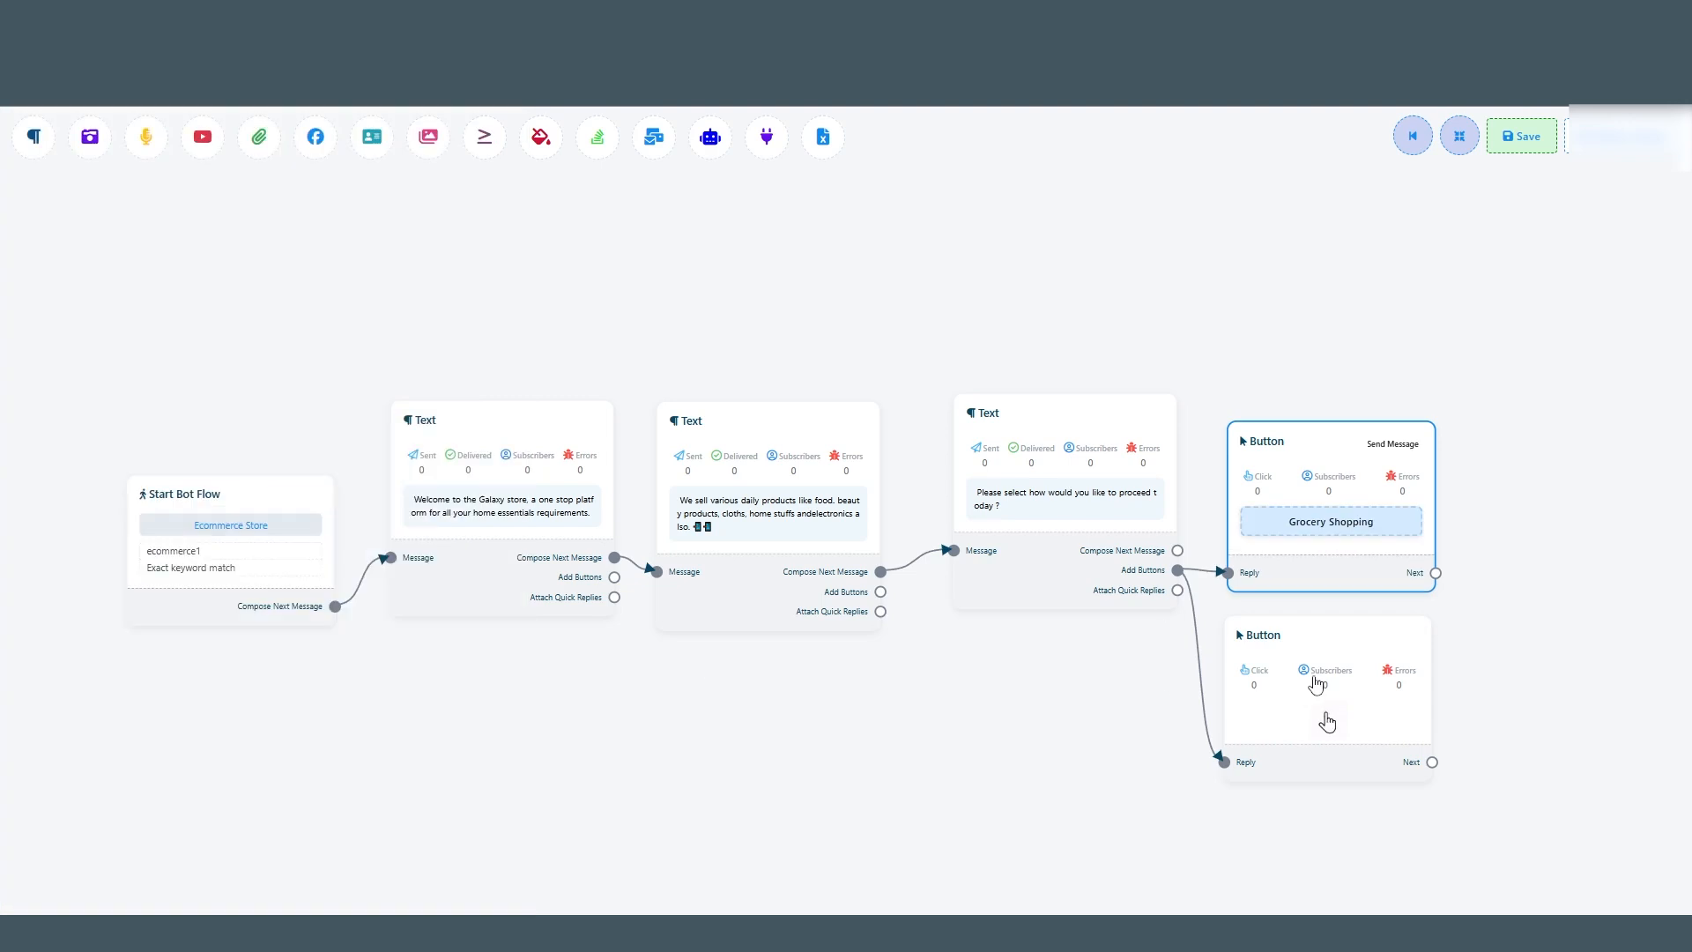
Name the lower button Web shopping and set its action to Redirect to Website URL.
left_click(1327, 723)
left_click(111, 220)
type("Web shopping")
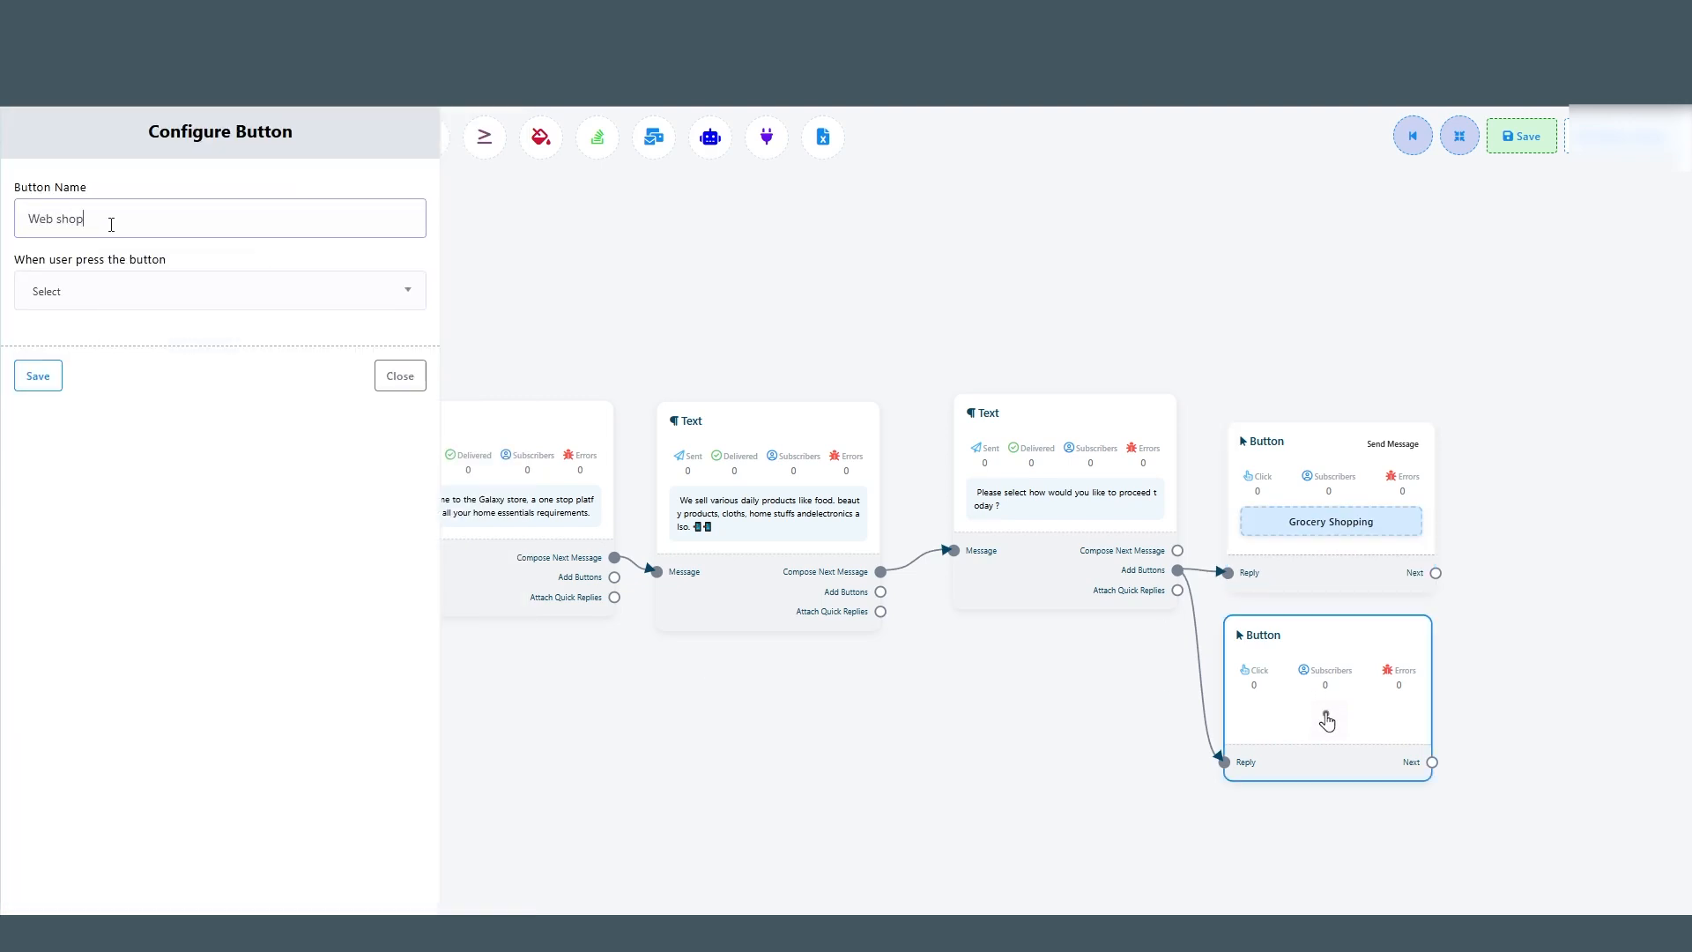
left_click(97, 299)
left_click(96, 496)
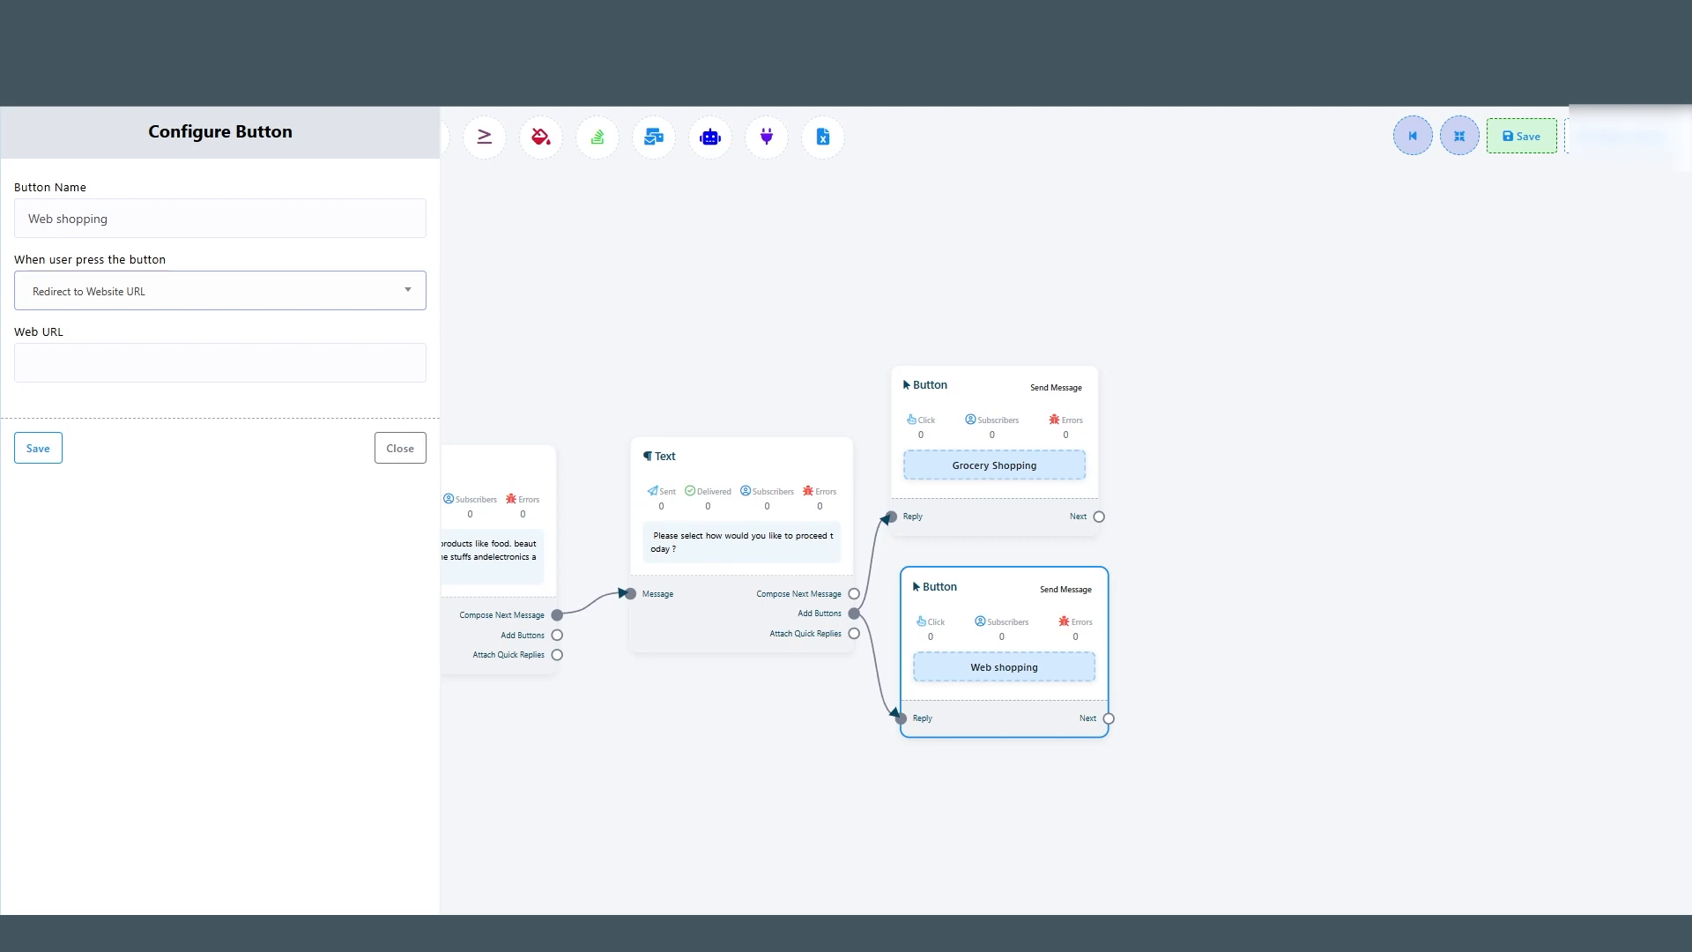
left_click(159, 365)
left_click(203, 438)
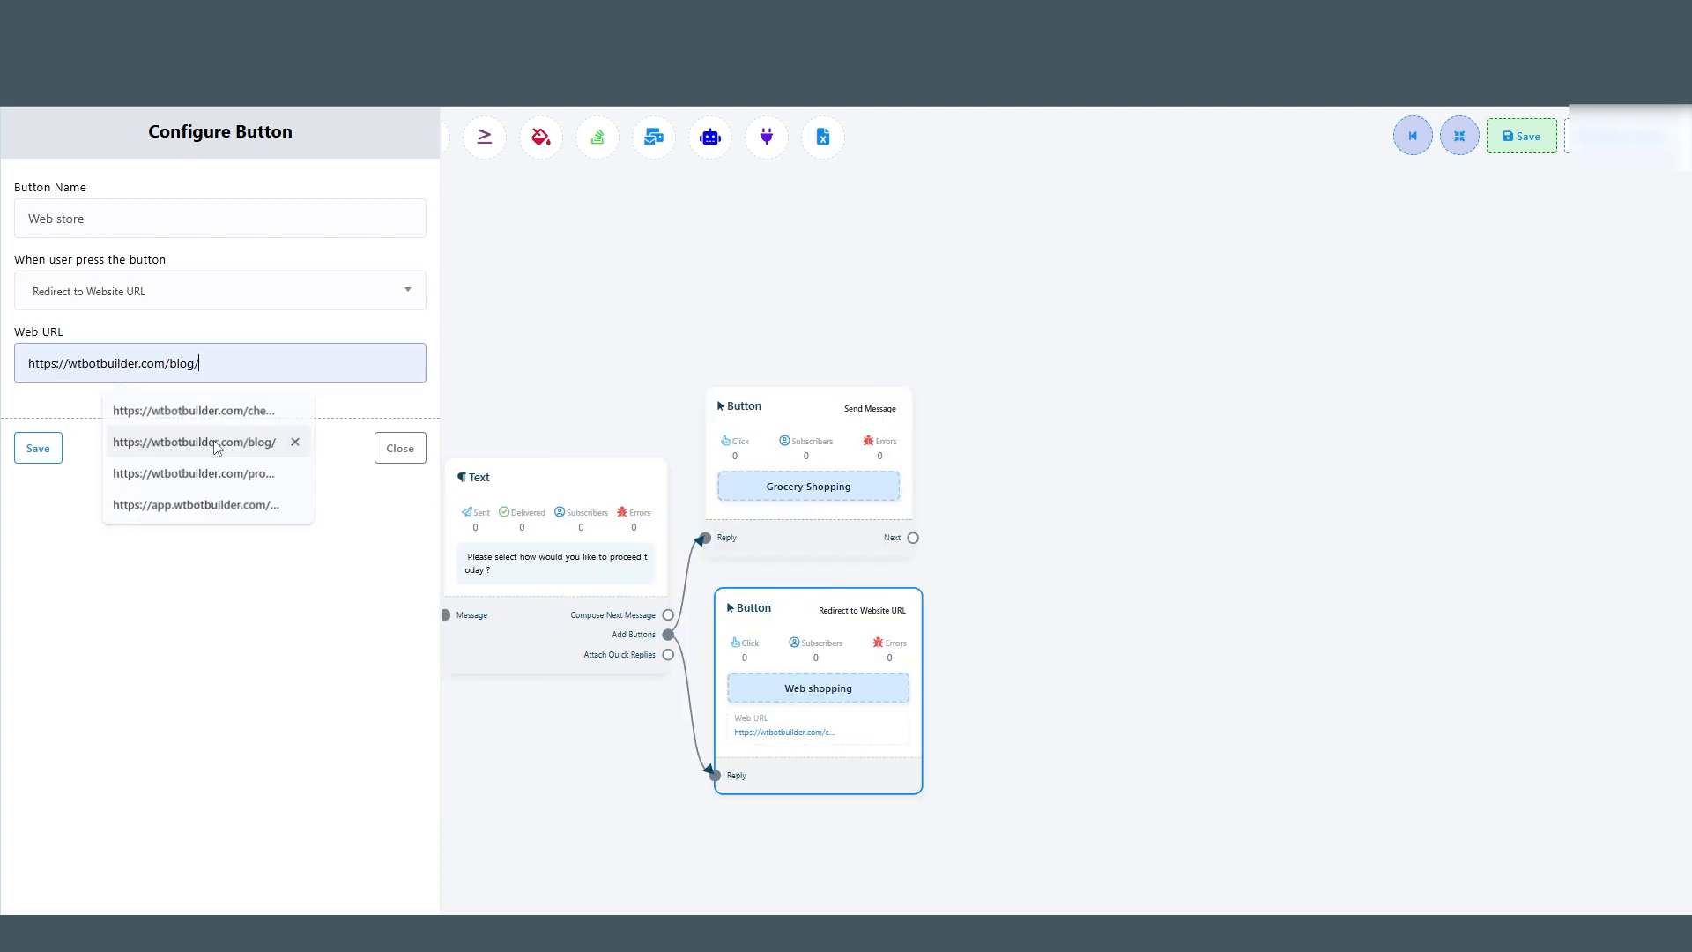
left_click(38, 447)
Attach a Text block to the Grocery Shopping button reading "Sure, we can help you with that" followed by a thumbs-up emoji, and save it.
left_click_drag(1052, 628, 882, 640)
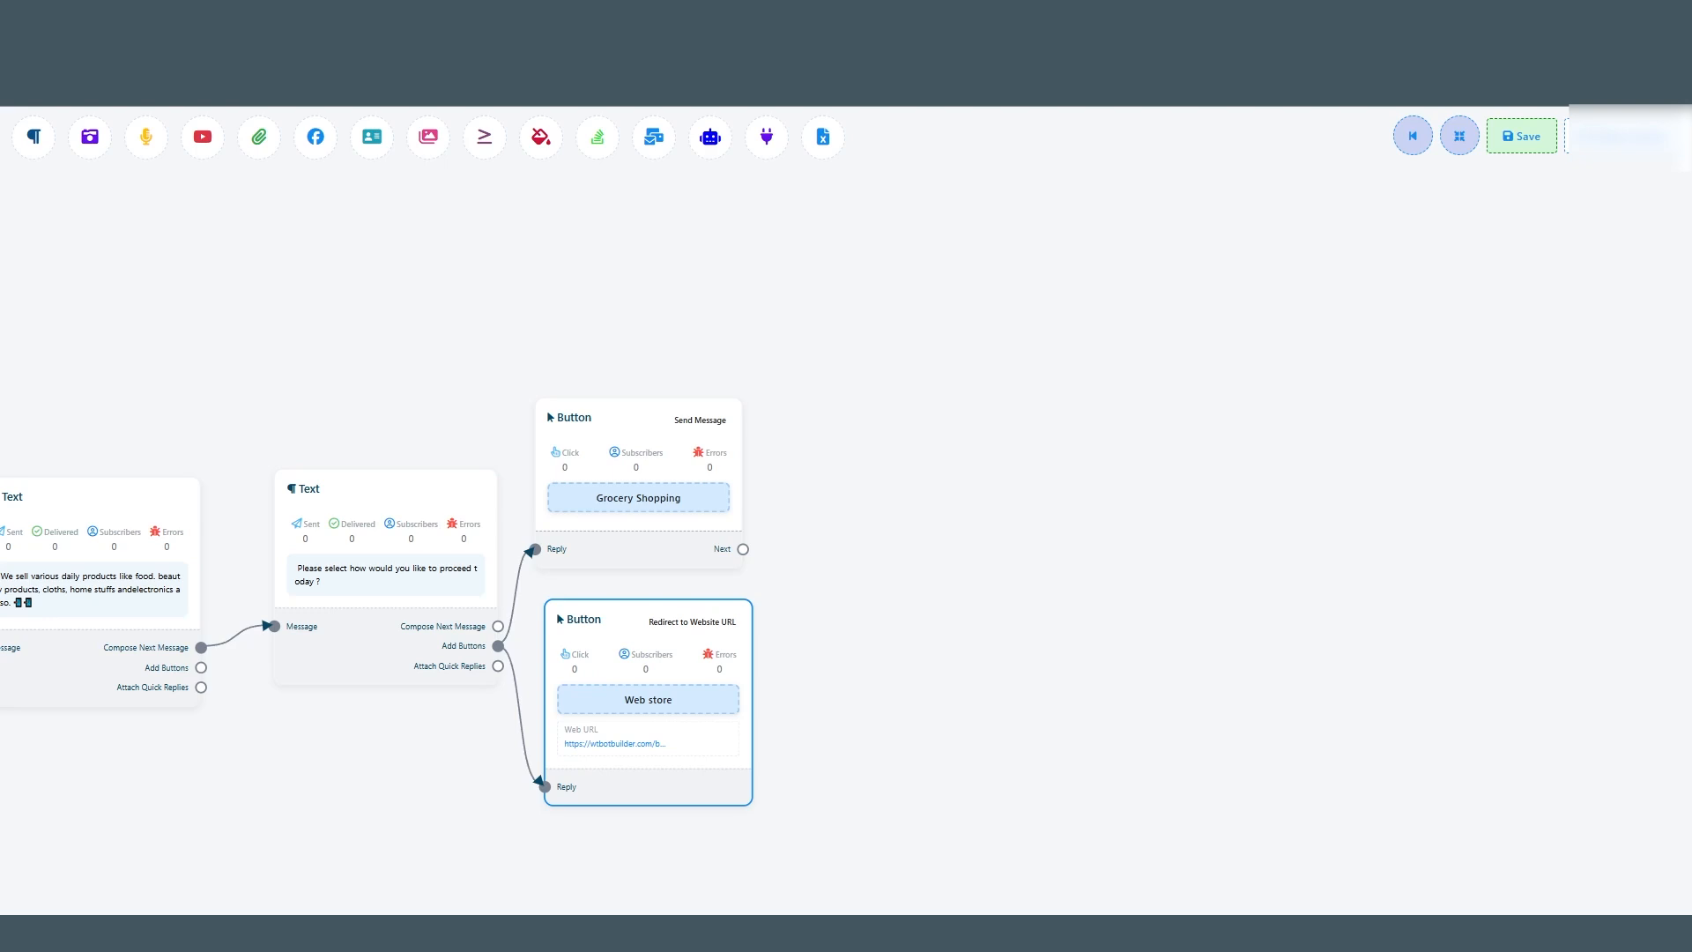
left_click_drag(743, 549, 851, 477)
left_click(882, 482)
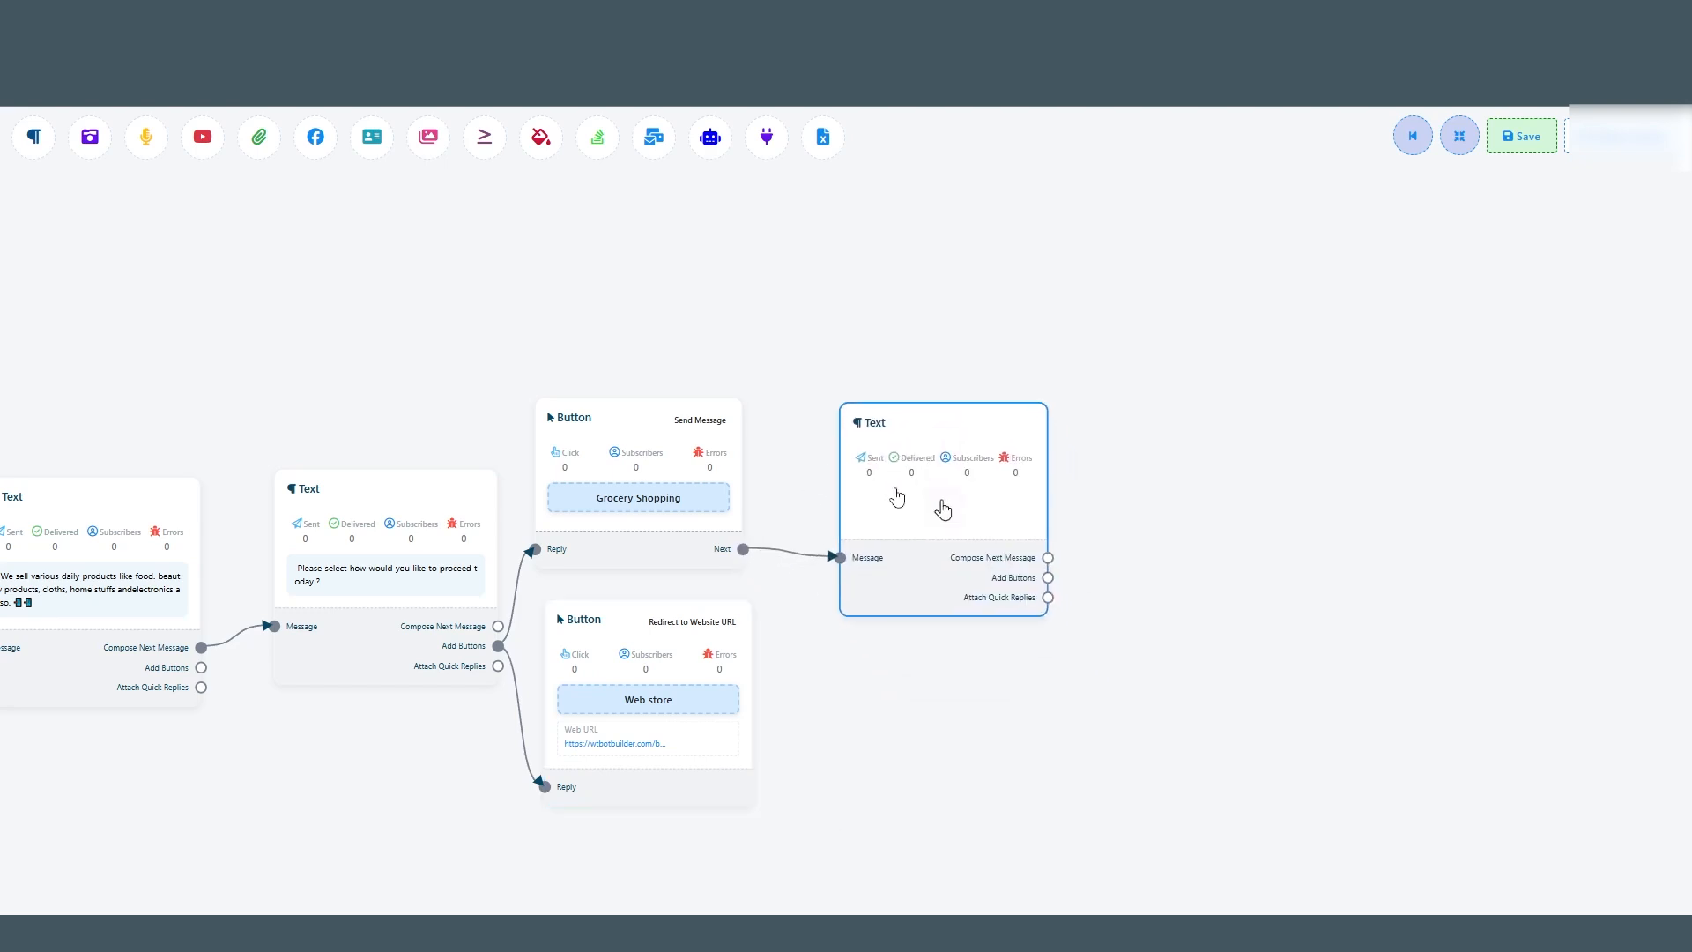
double_click(946, 504)
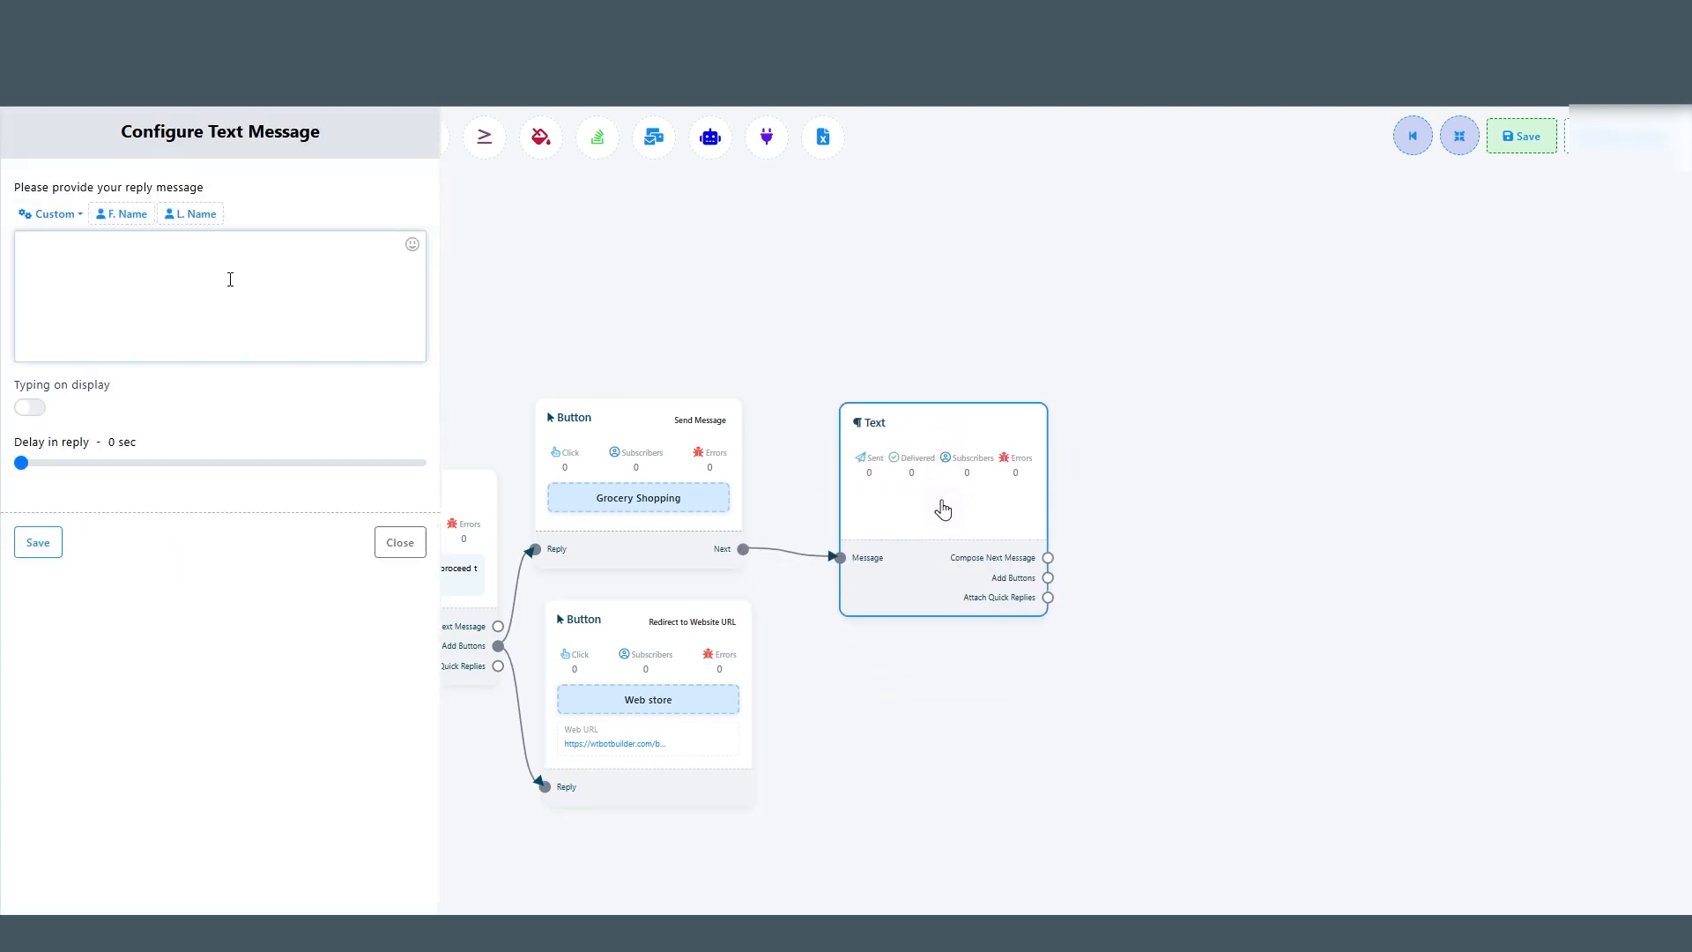
type("Sure, we can help you with that")
left_click(412, 244)
scroll(388, 418, "down", 4)
left_click(405, 422)
left_click(38, 542)
Attach a Button block to the "Sure, we can help you with that" message and place it above and beyond that message.
left_click_drag(1216, 524, 917, 509)
left_click_drag(749, 552, 804, 343)
left_click_drag(913, 412, 891, 314)
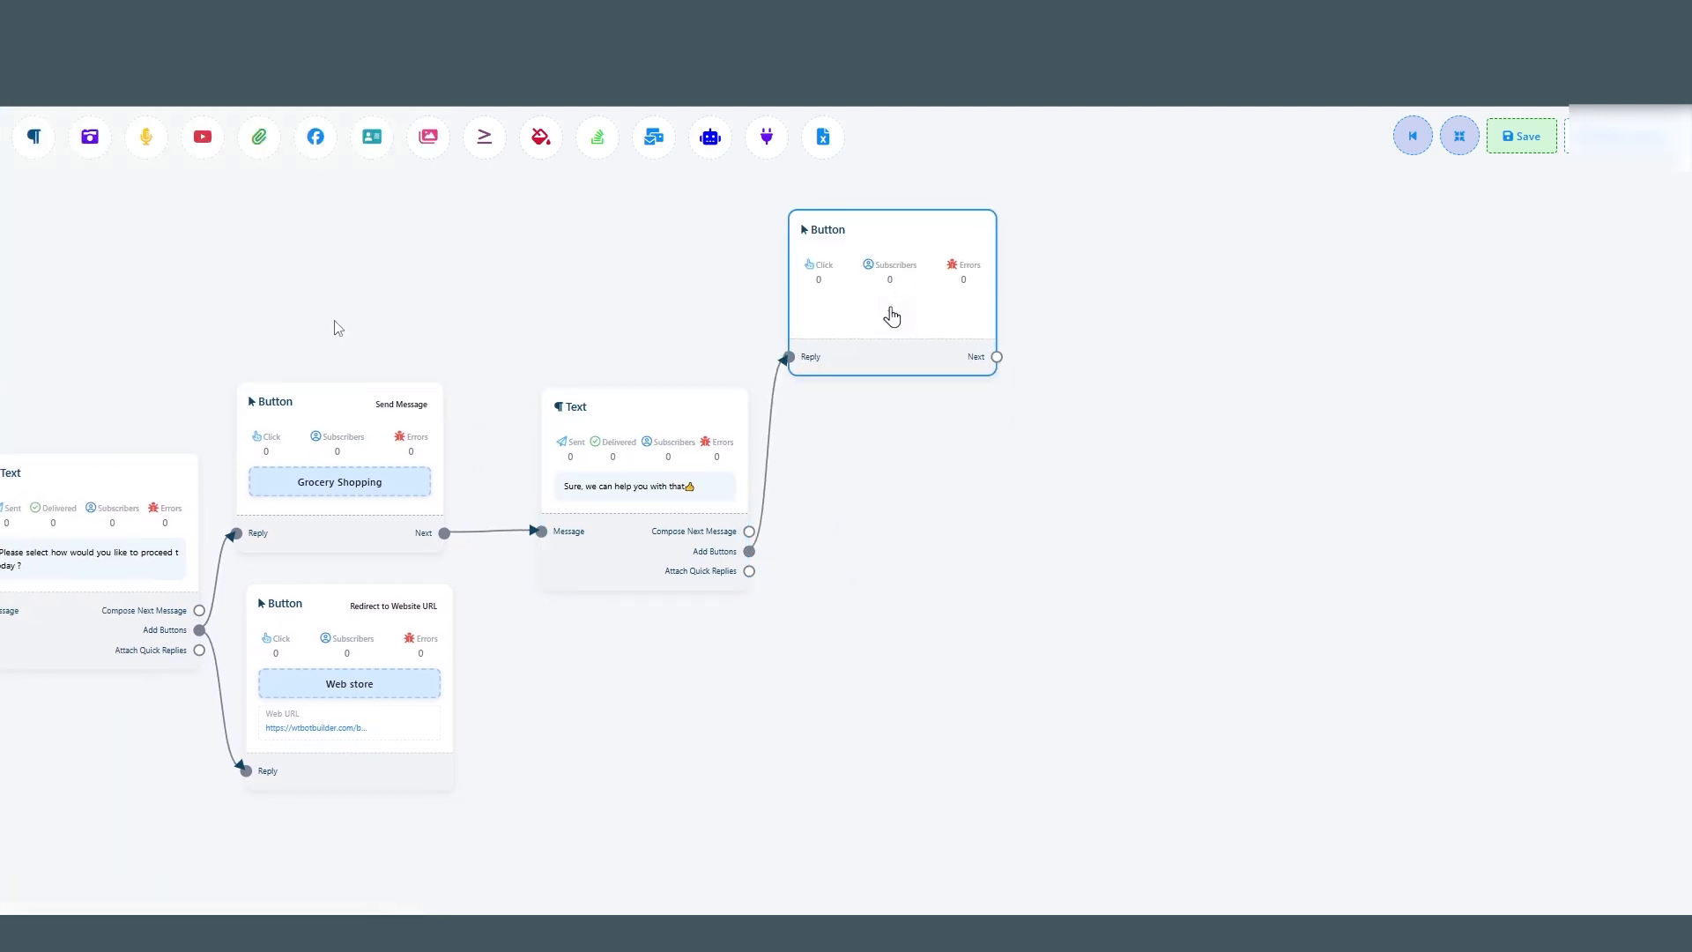
Name the new button Fruits and Vegetables, set its action to Send Message, and save it.
double_click(891, 314)
left_click(105, 208)
type("Fruits ")
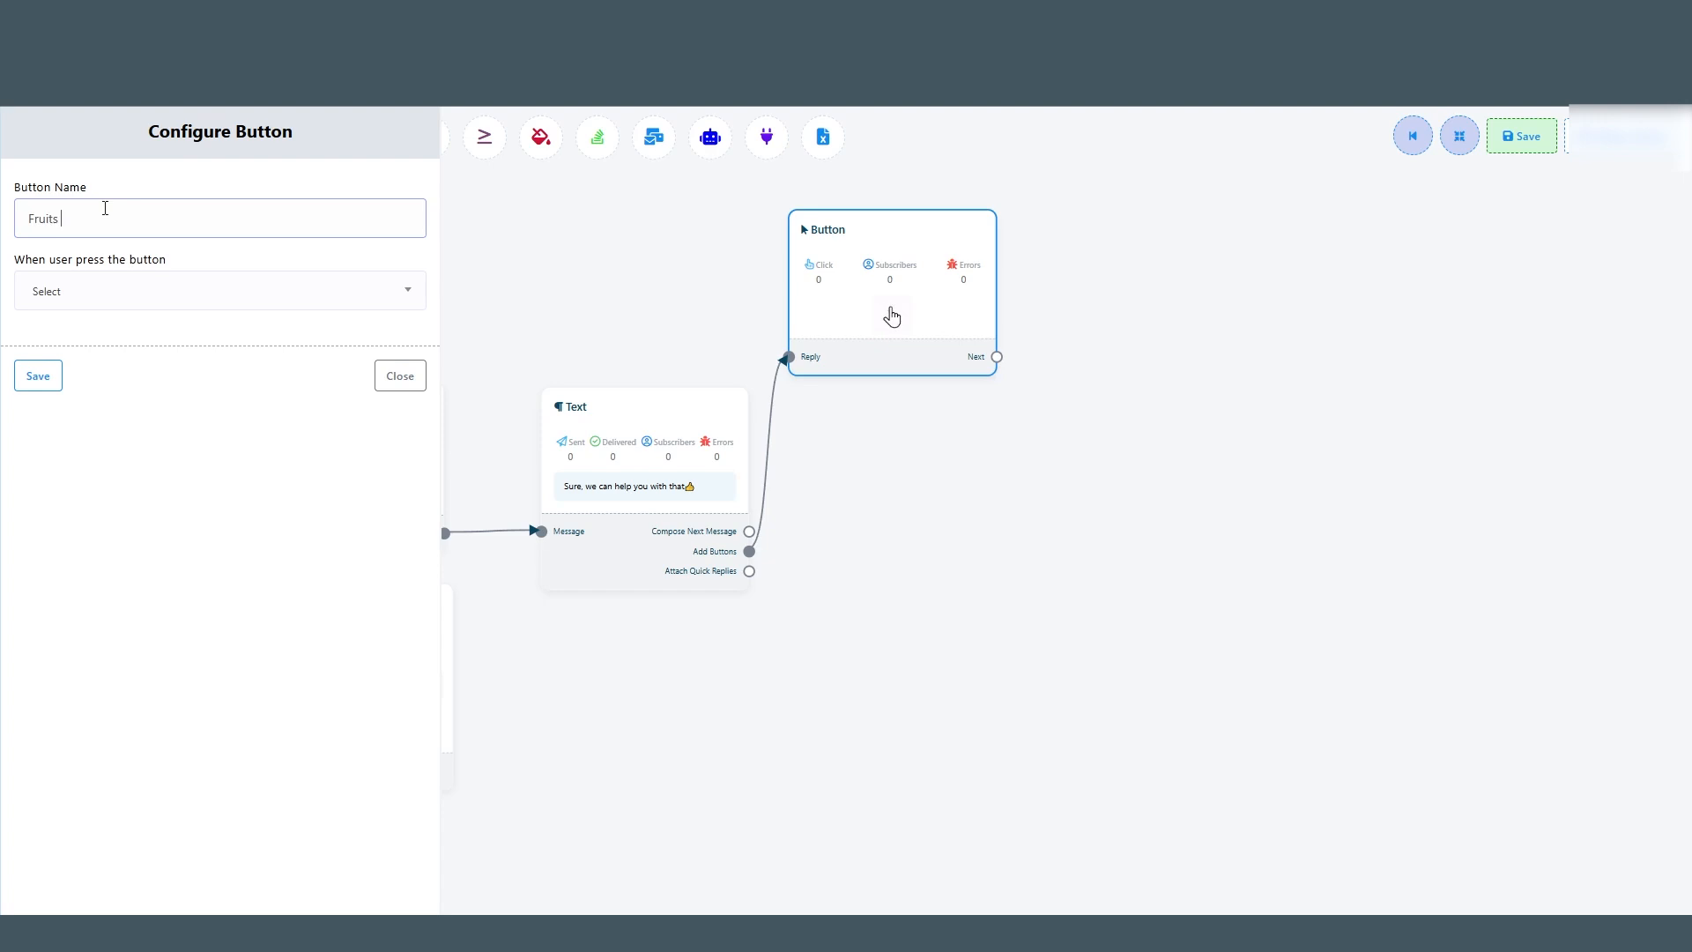
type("and Vegetables")
left_click(98, 291)
left_click(60, 410)
left_click(38, 757)
Attach a second button to the "Sure, we can help you with that" message, named Bakery - Eggs and Dairy with the Send Message action, and save it.
left_click_drag(678, 574, 831, 536)
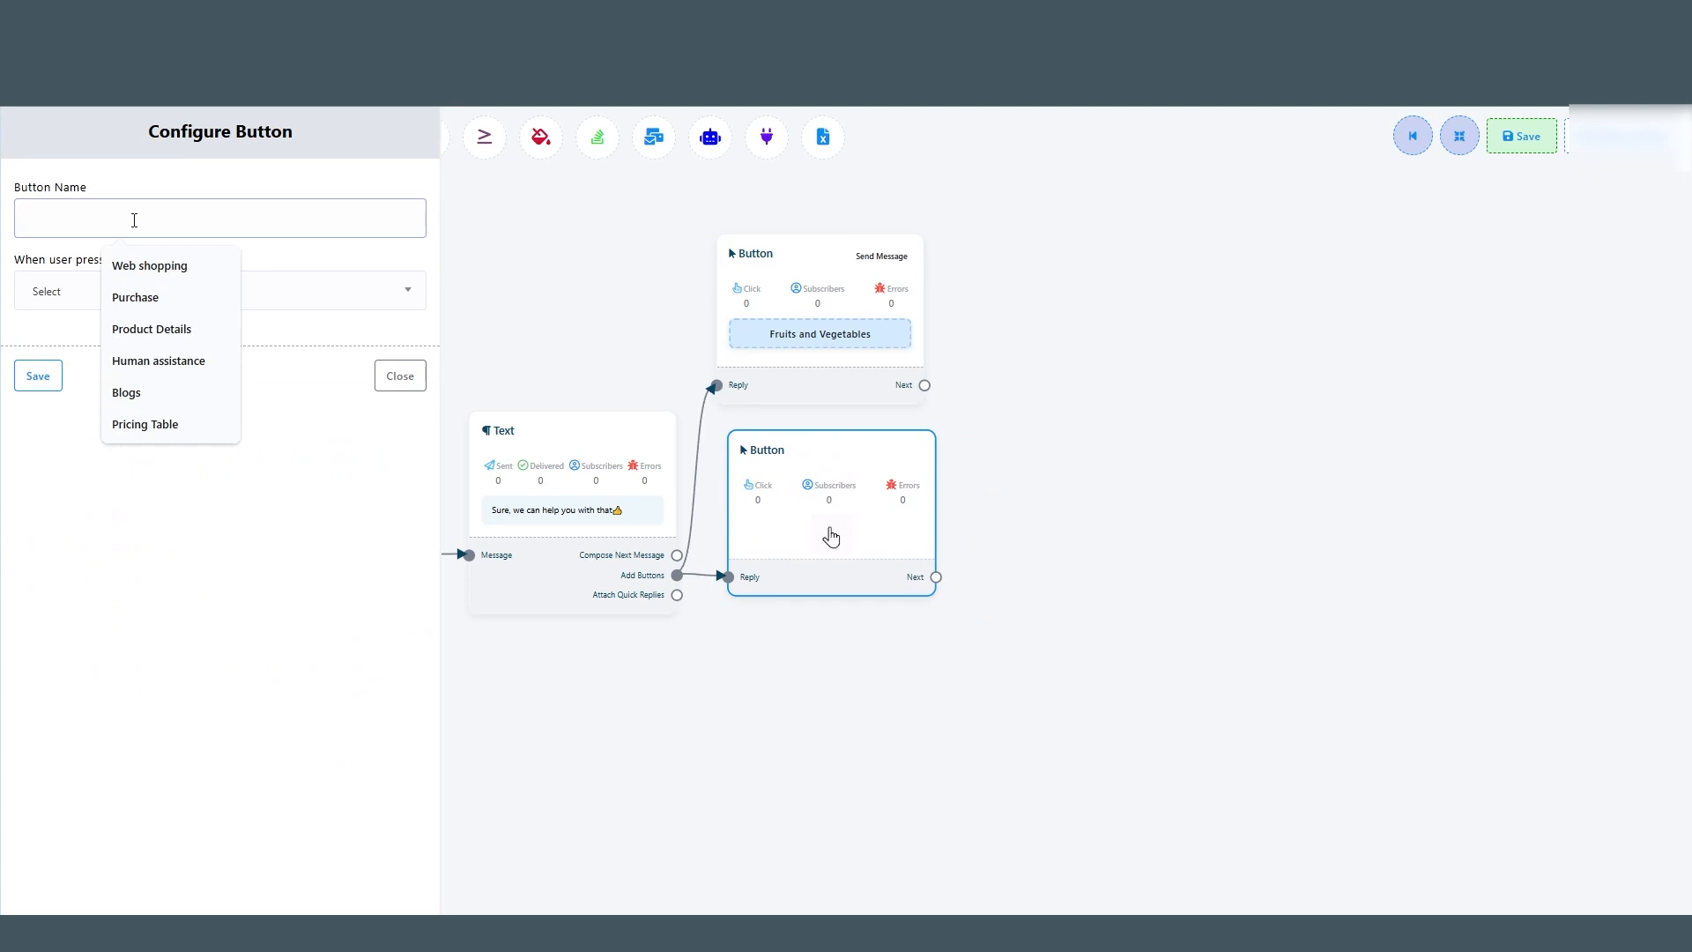
type("Bakery")
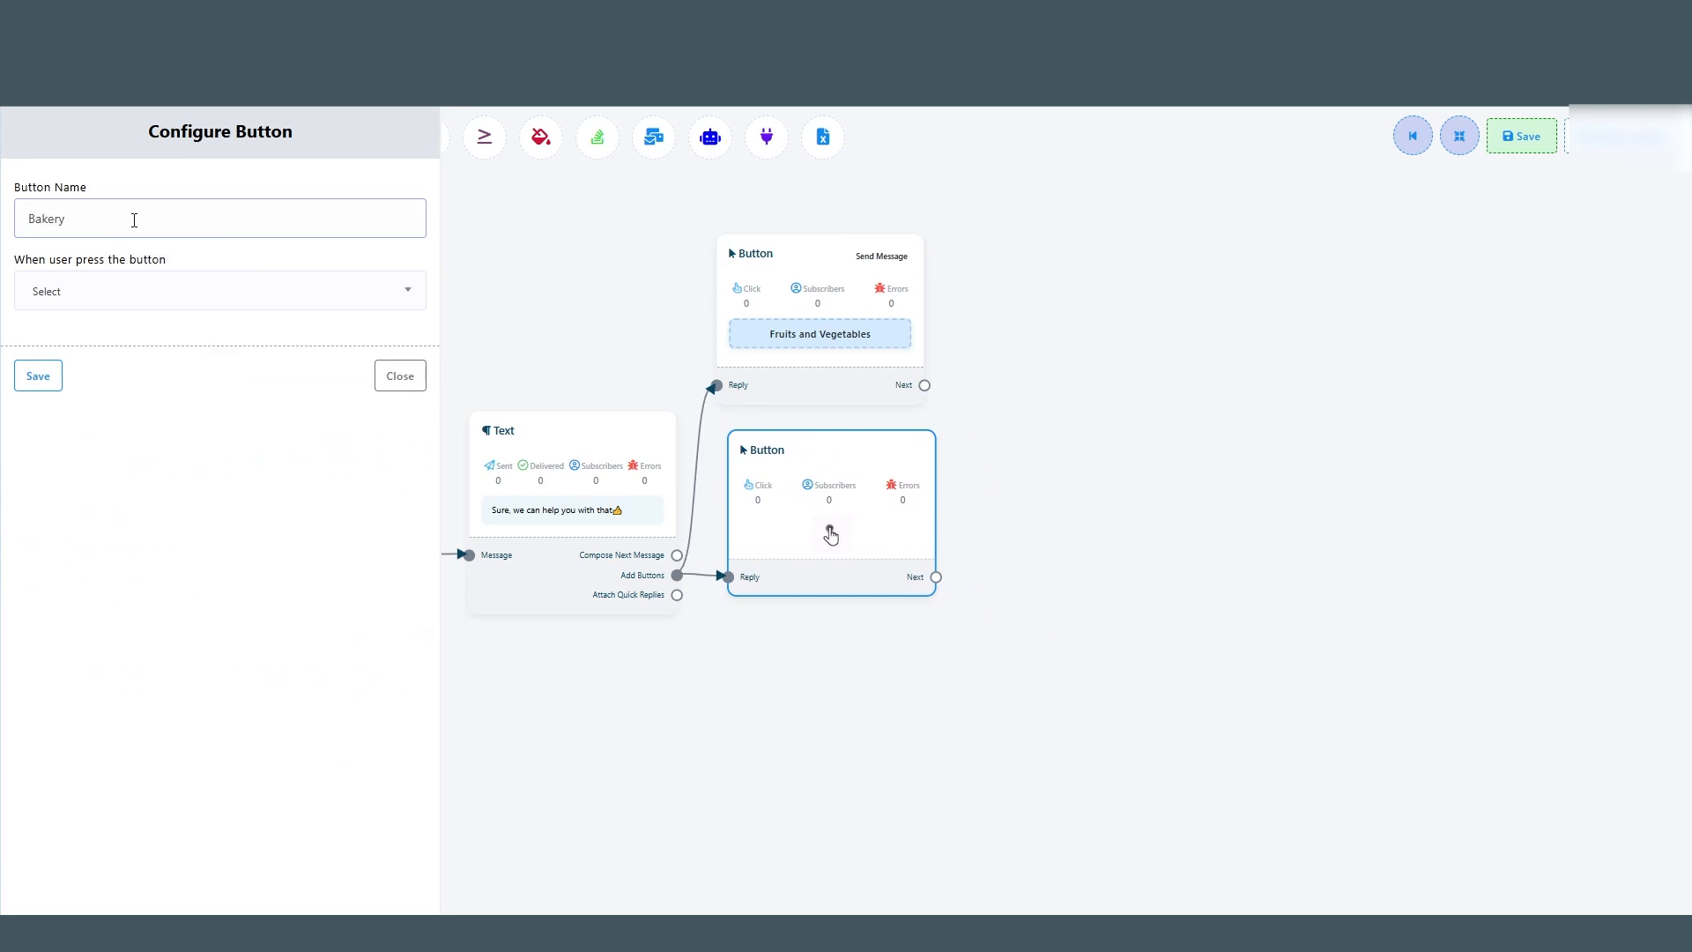
type(" - Eggs and Daily")
left_click(220, 291)
left_click(77, 408)
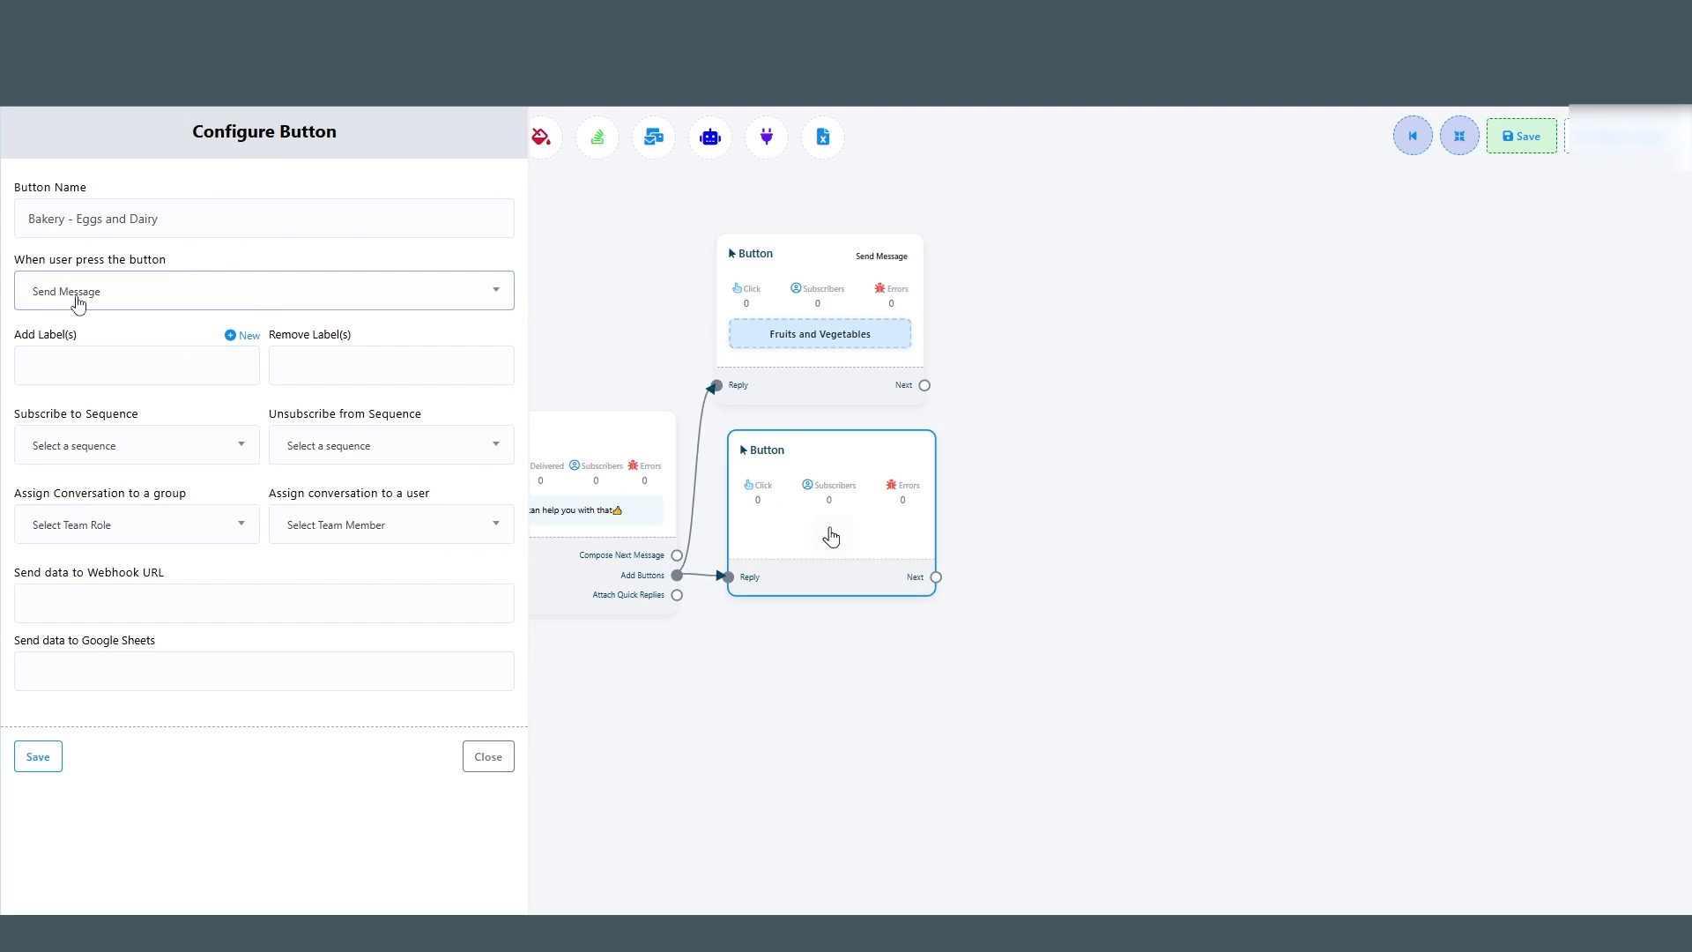
left_click(38, 757)
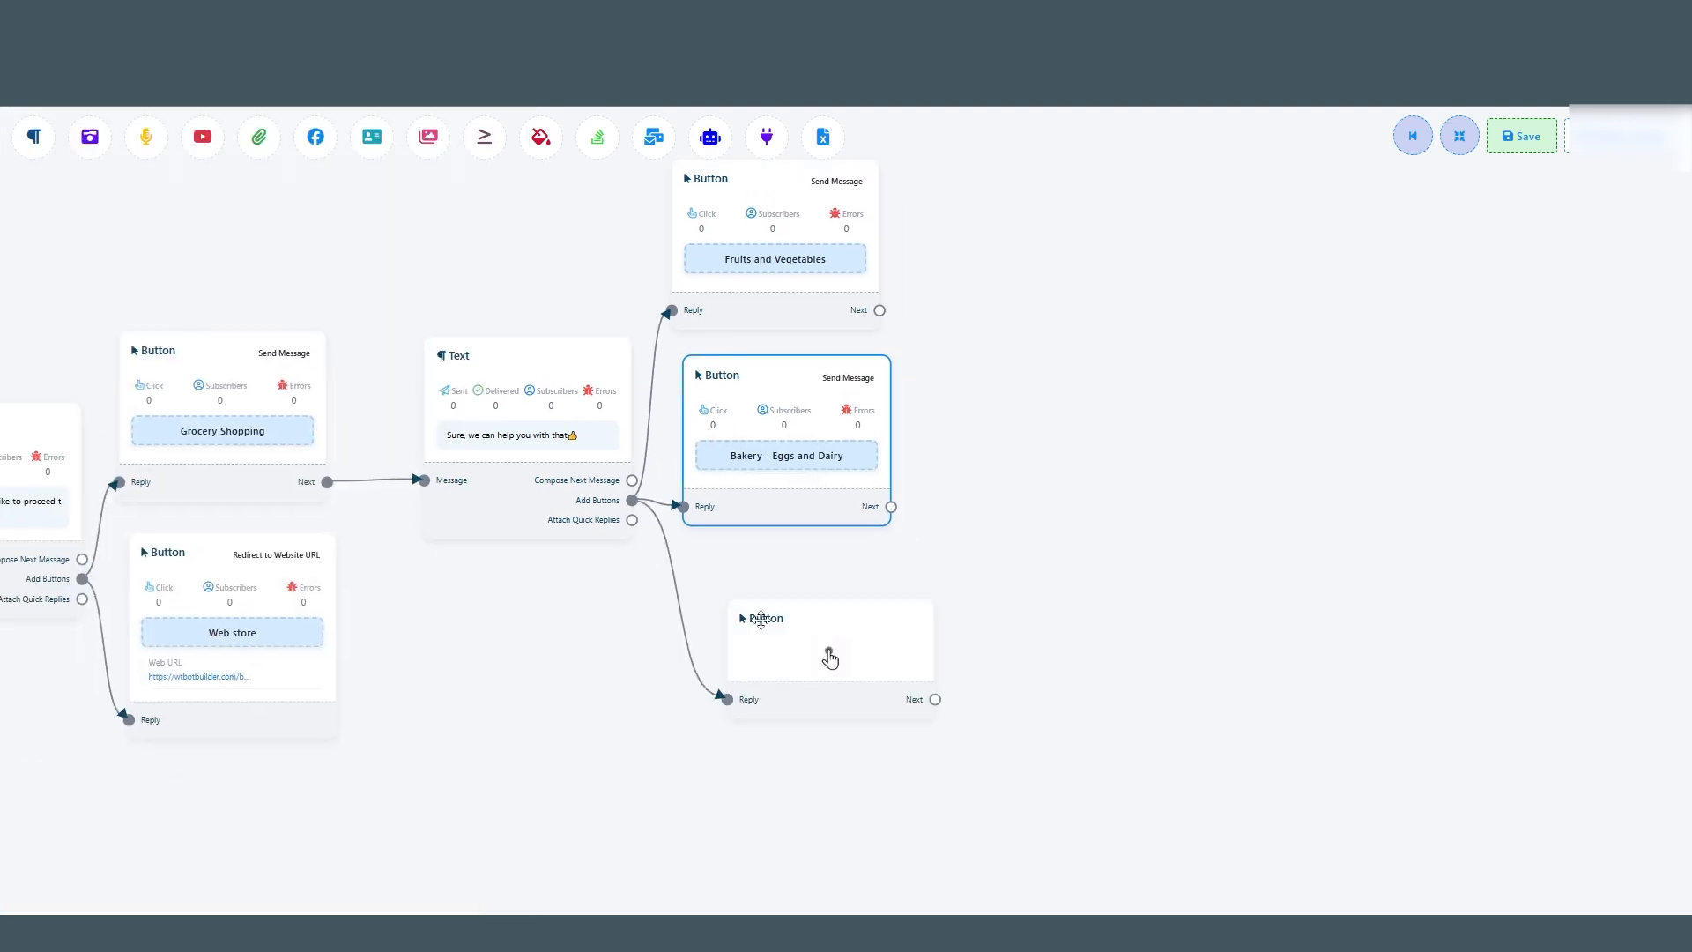
Place the third category button below Bakery - Eggs and Dairy, name it Packaged Food, set its action to Send Message, and save it.
left_click_drag(760, 619, 684, 551)
double_click(772, 629)
left_click(156, 229)
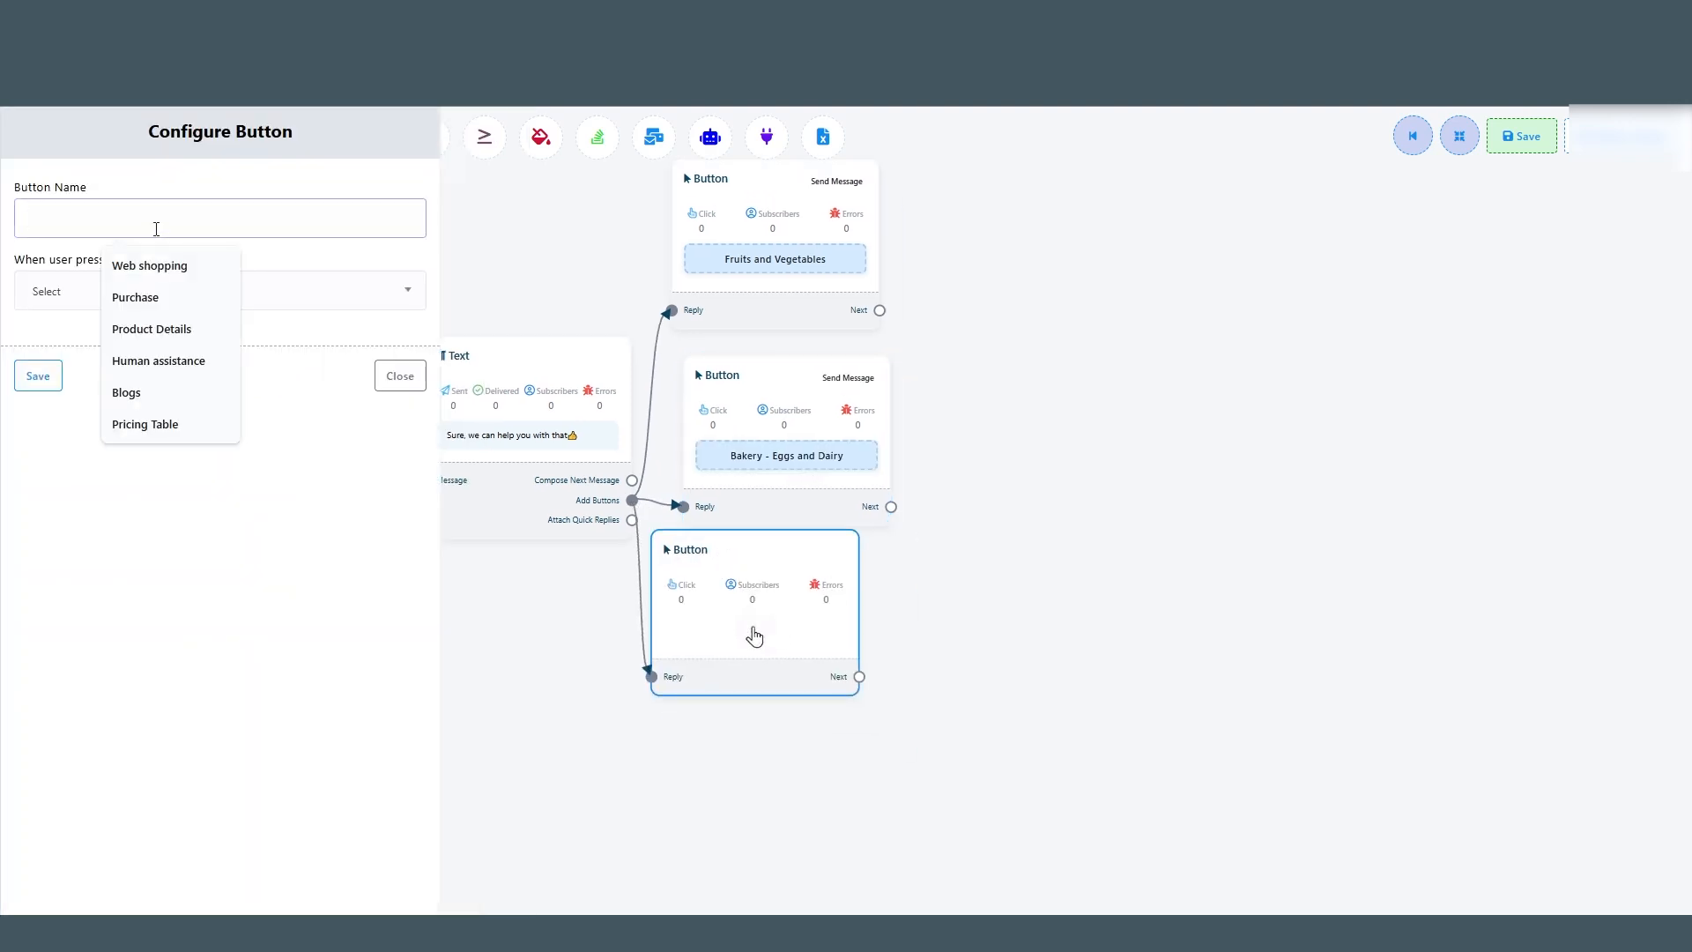
type("Packaged Food")
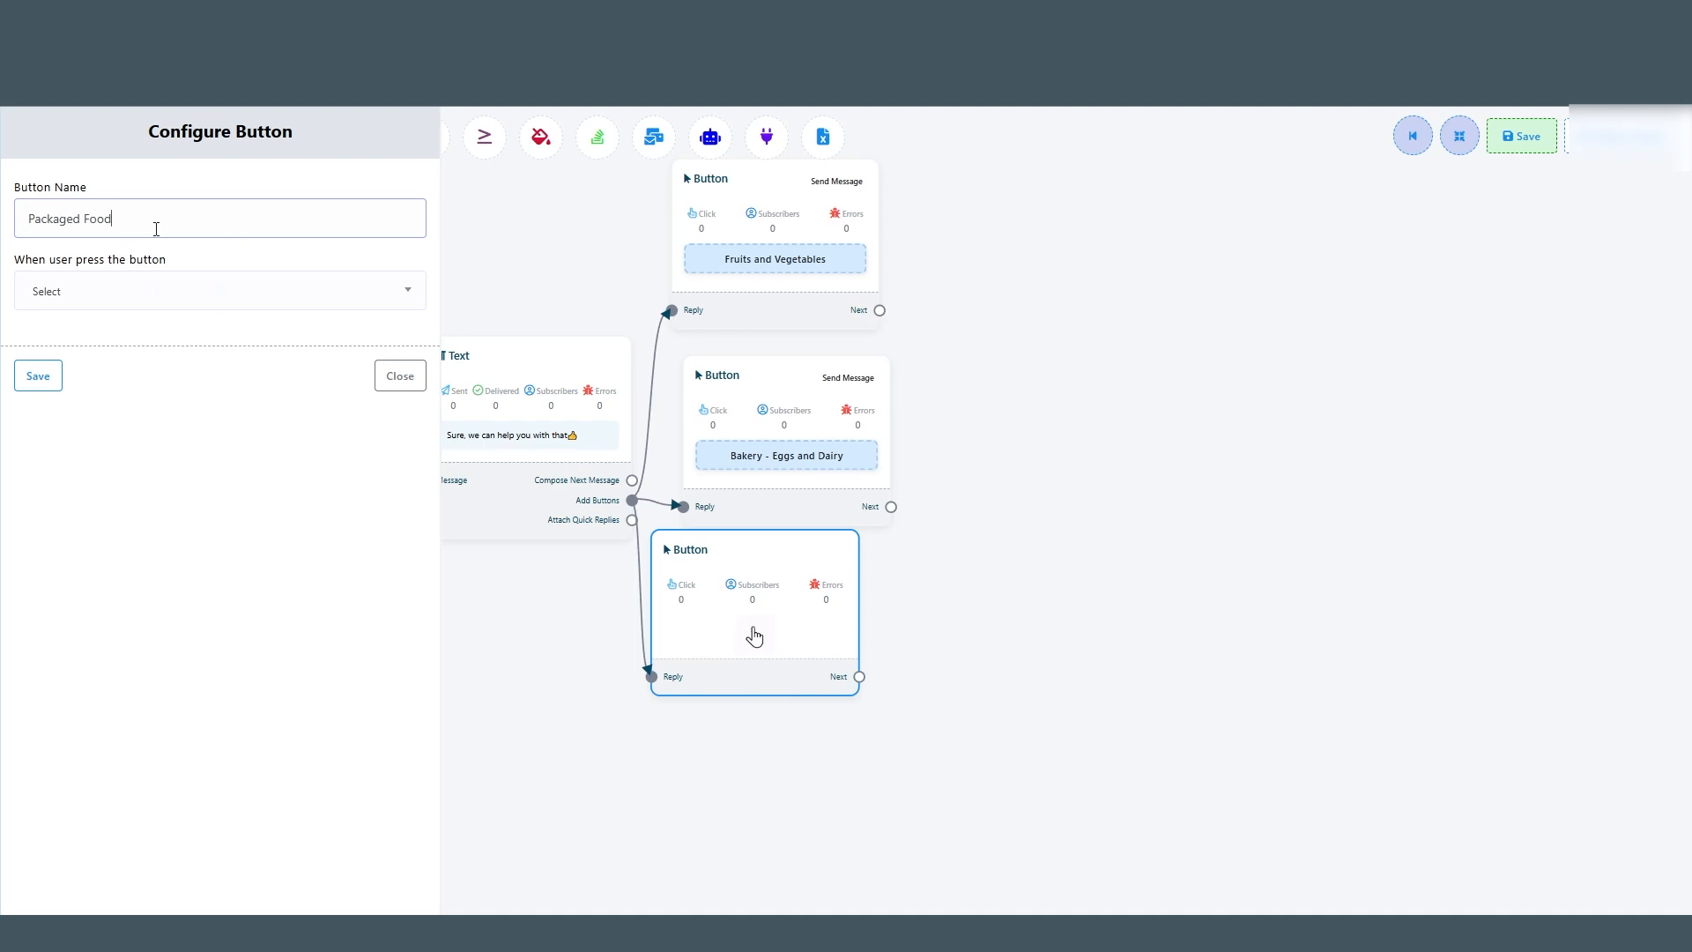
left_click(137, 300)
left_click(124, 406)
left_click(38, 756)
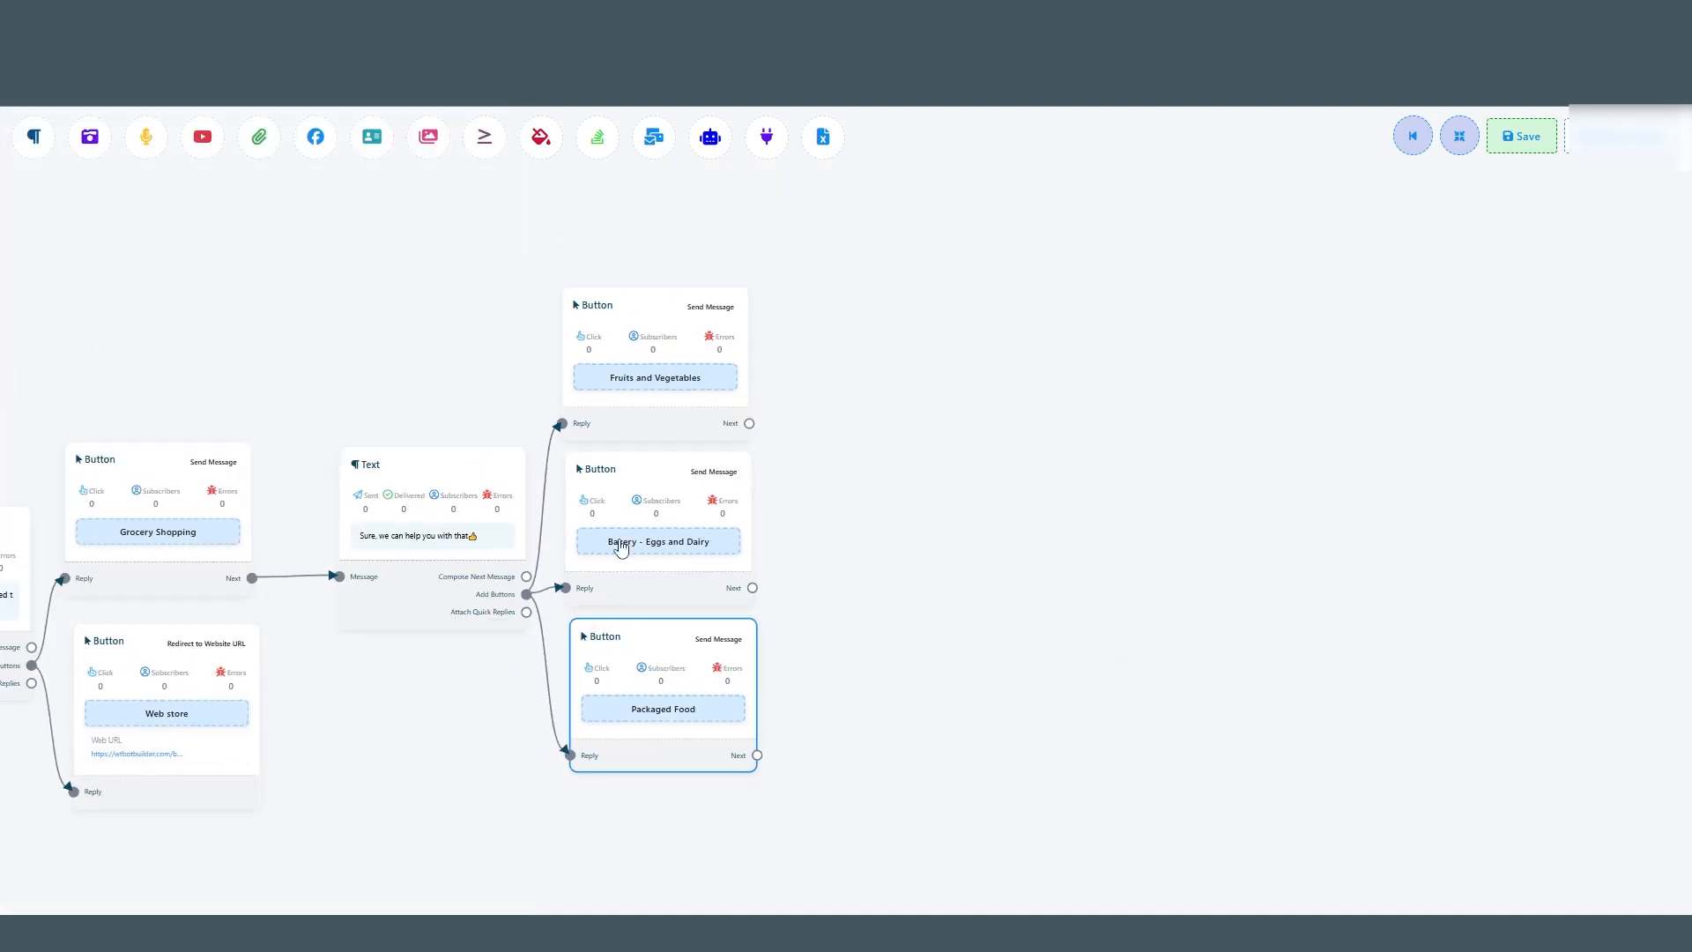
Attach a Text block to Fruits and Vegetables reading "Please select the item that you would like to order!" with a pointing-down emoji, and save it.
left_click_drag(749, 423, 823, 389)
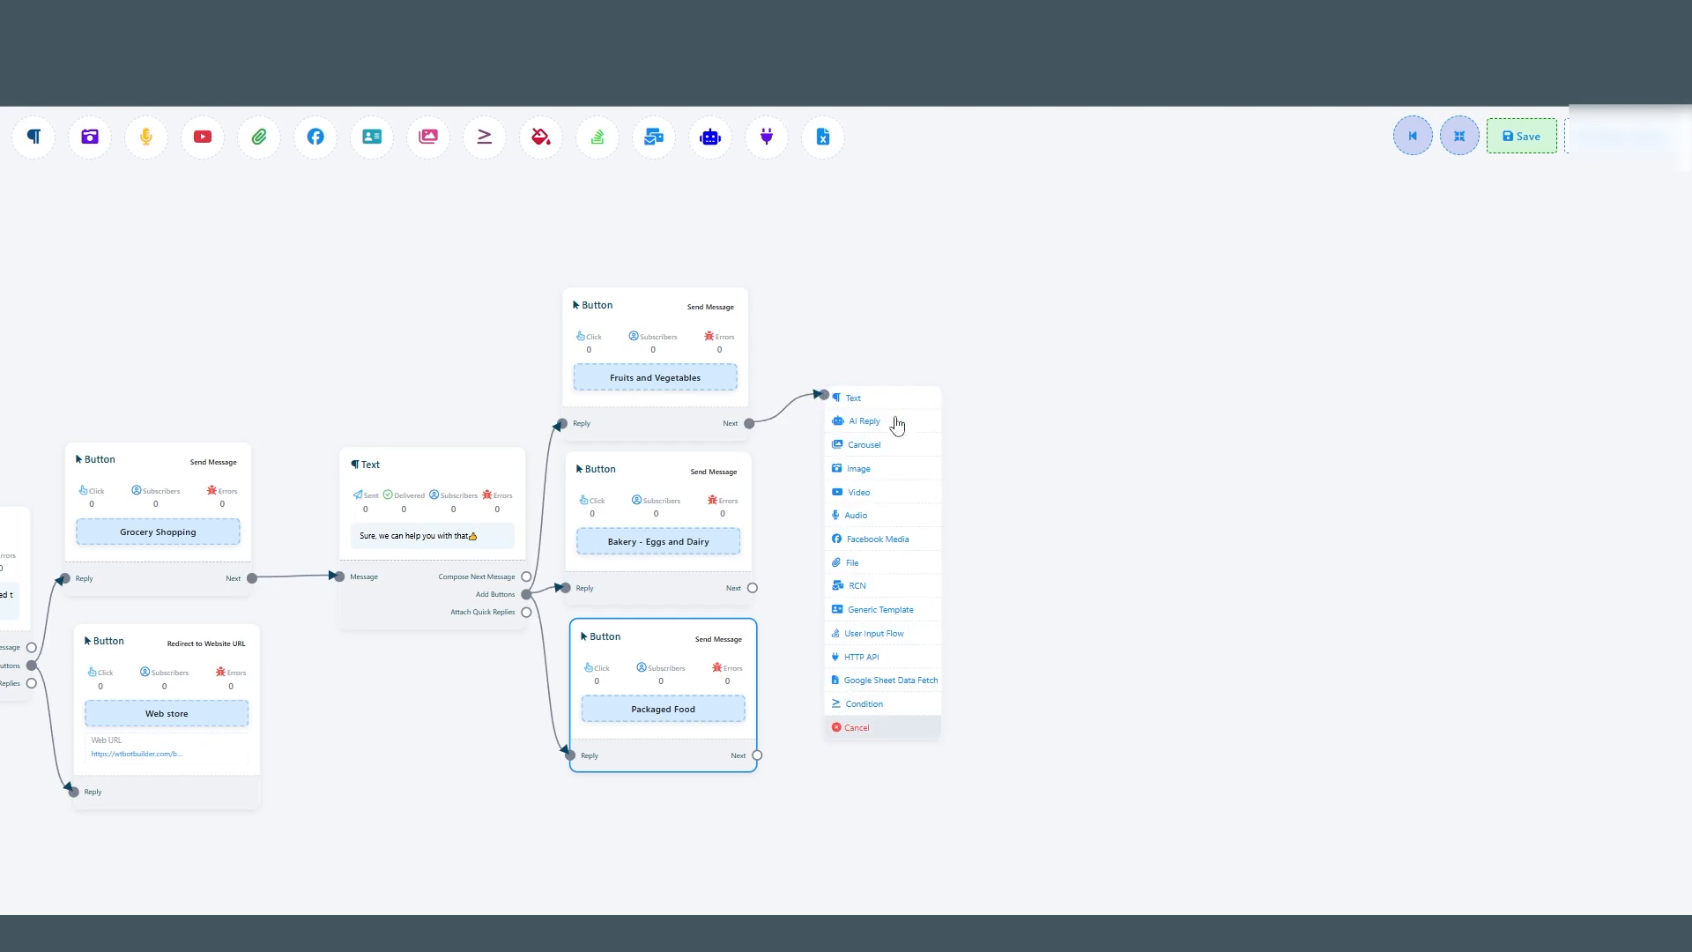
left_click(868, 404)
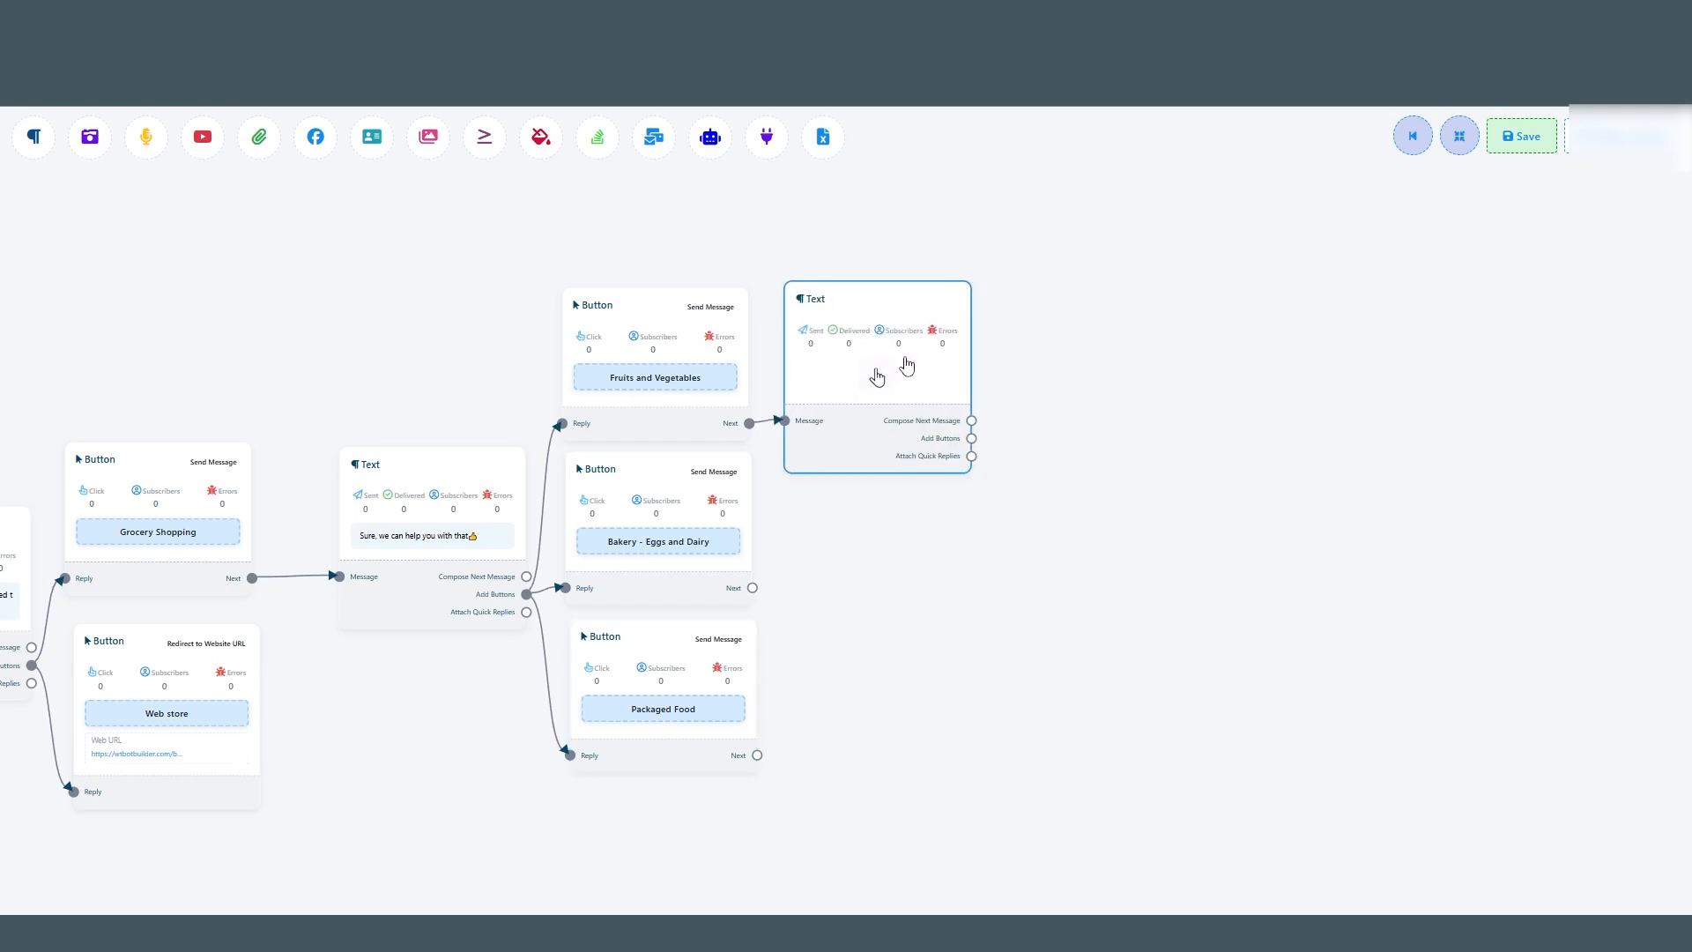
double_click(878, 377)
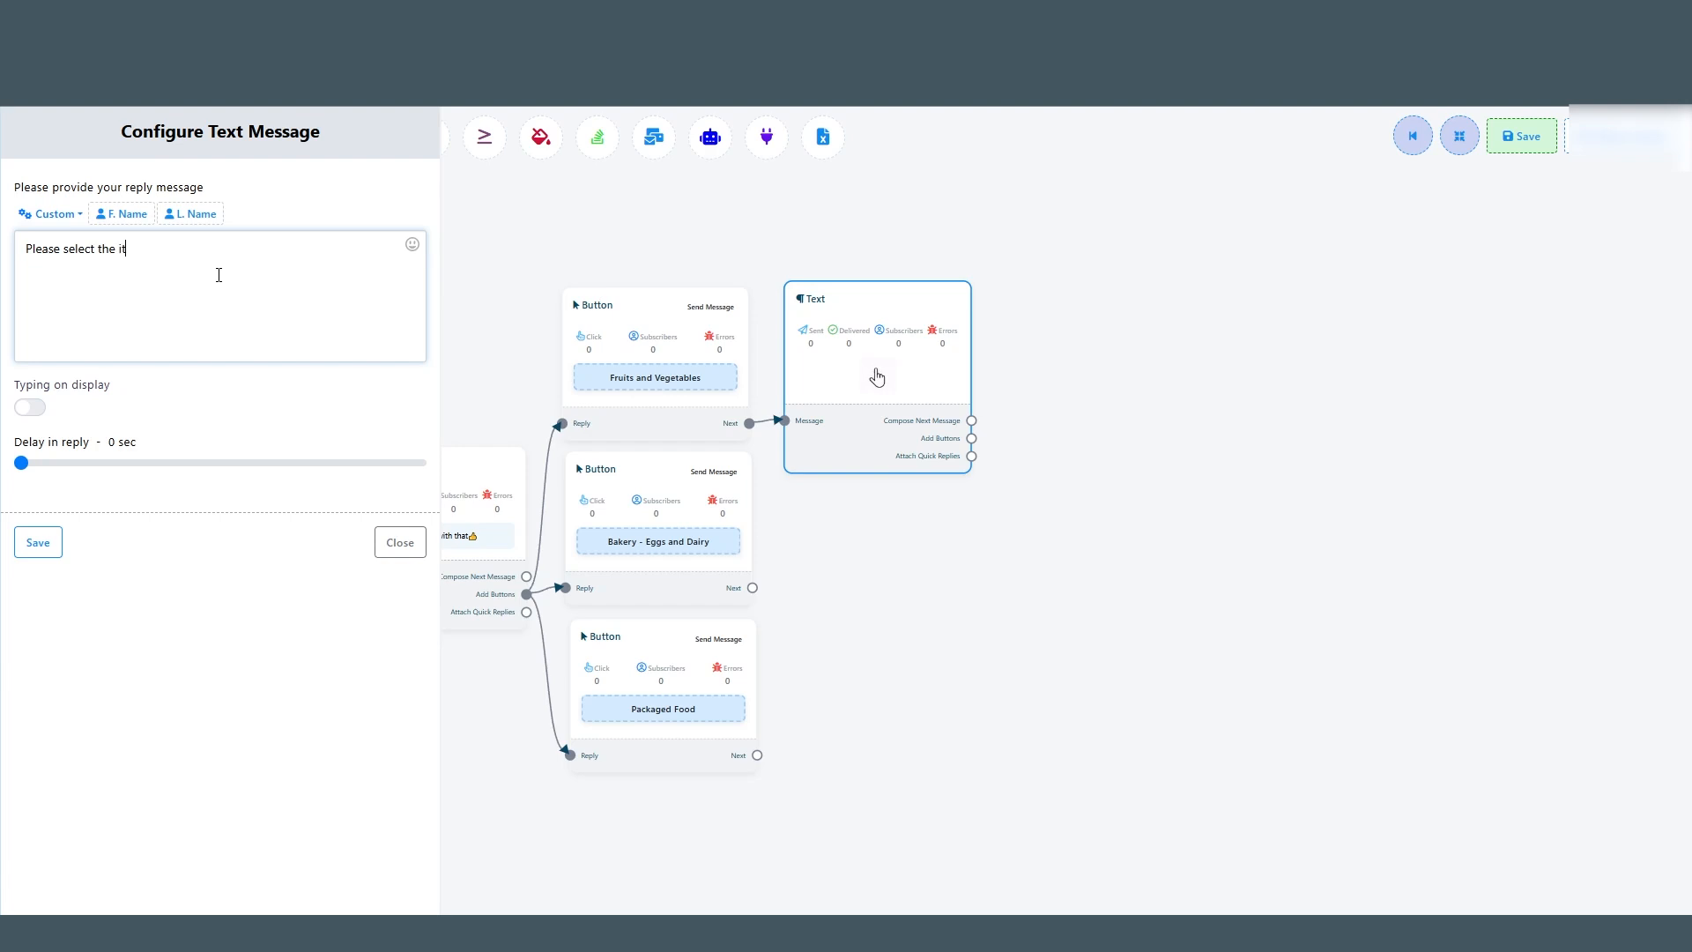
type("Please select the item that you would like to order!")
left_click(411, 244)
scroll(366, 454, "down", 5)
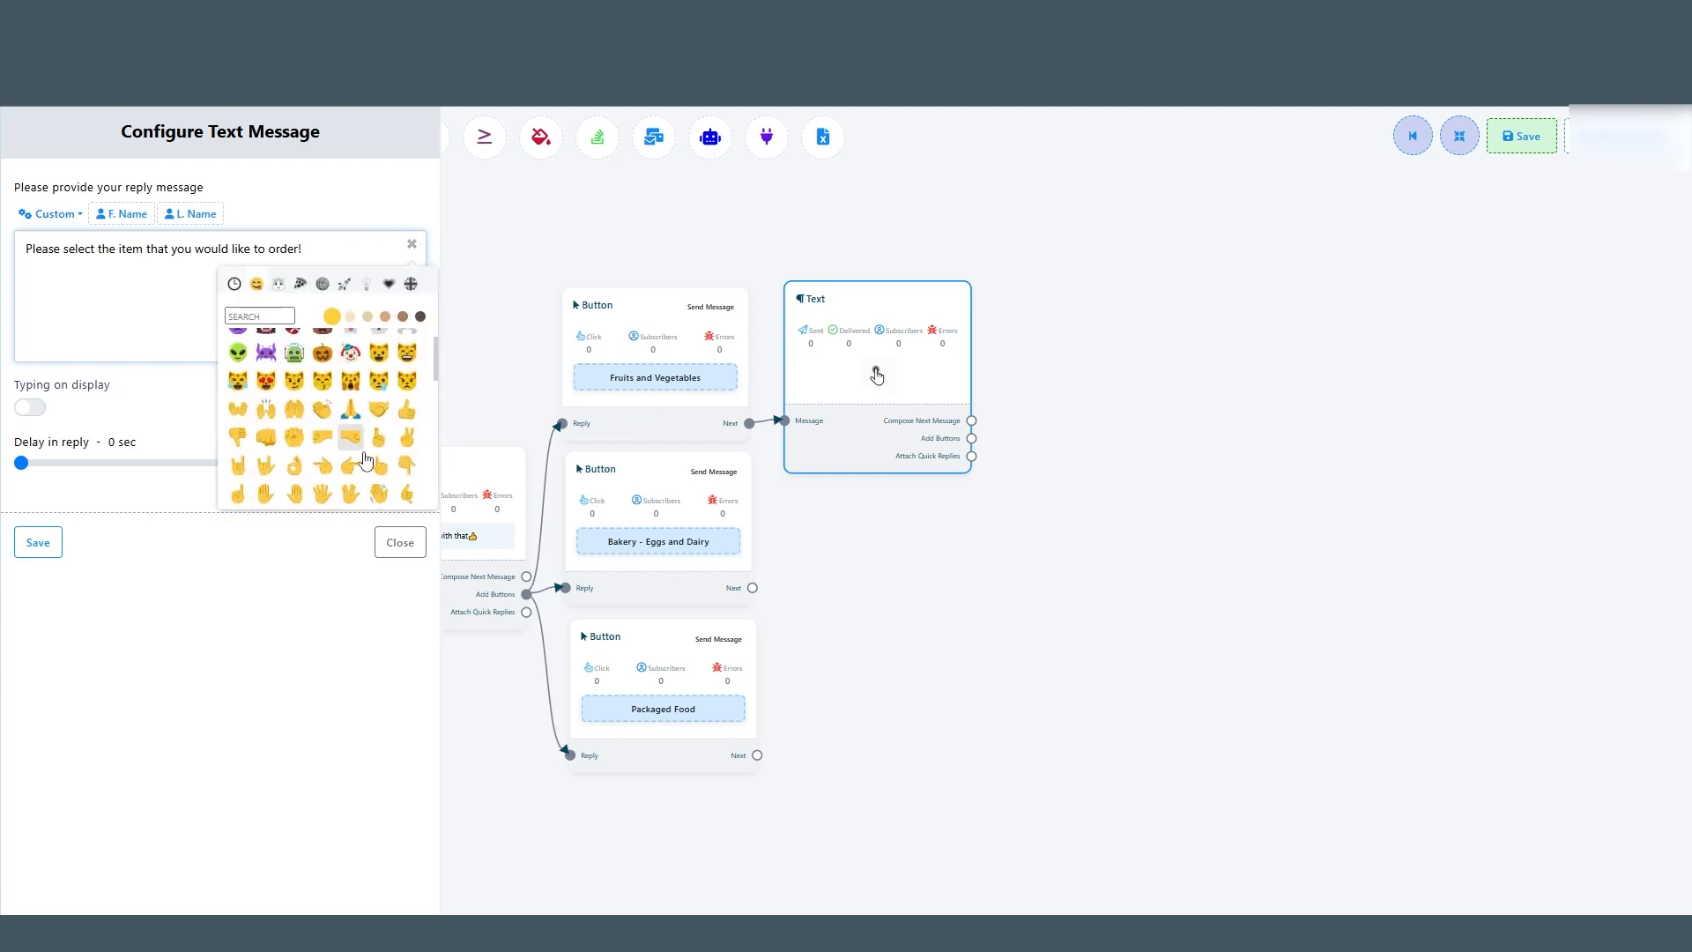
left_click(407, 466)
left_click(38, 542)
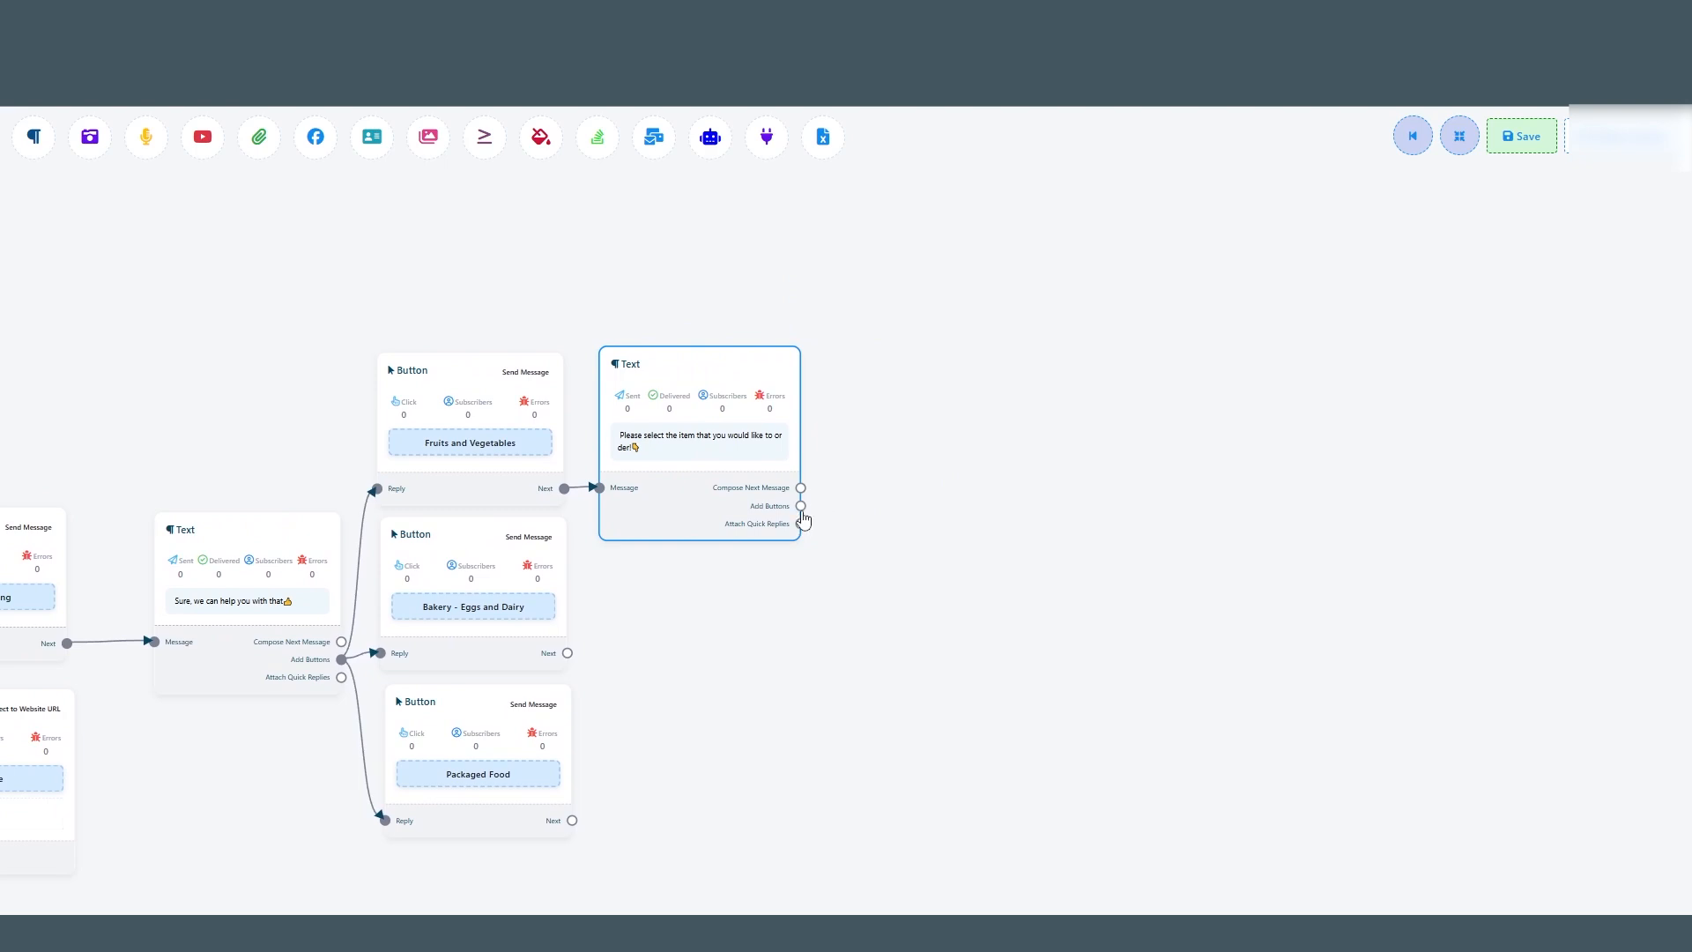
Attach a button named Fresh fruits with the Send Message action to the item selection message, and save it.
left_click_drag(800, 506, 855, 362)
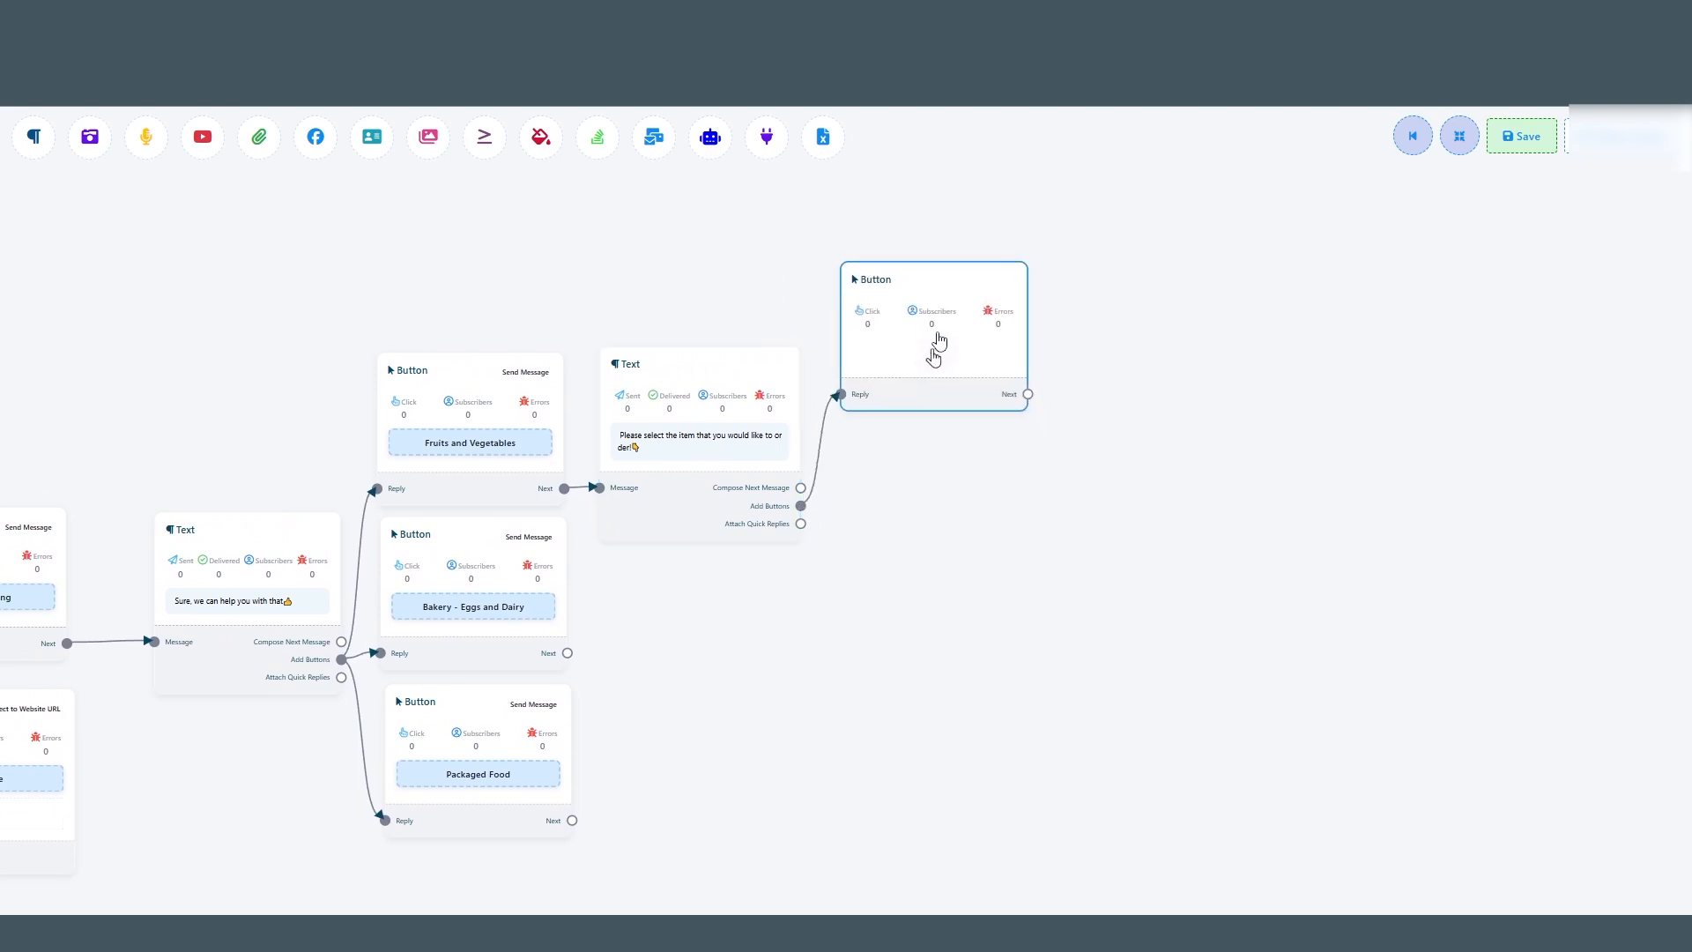
double_click(933, 351)
type("Fresh")
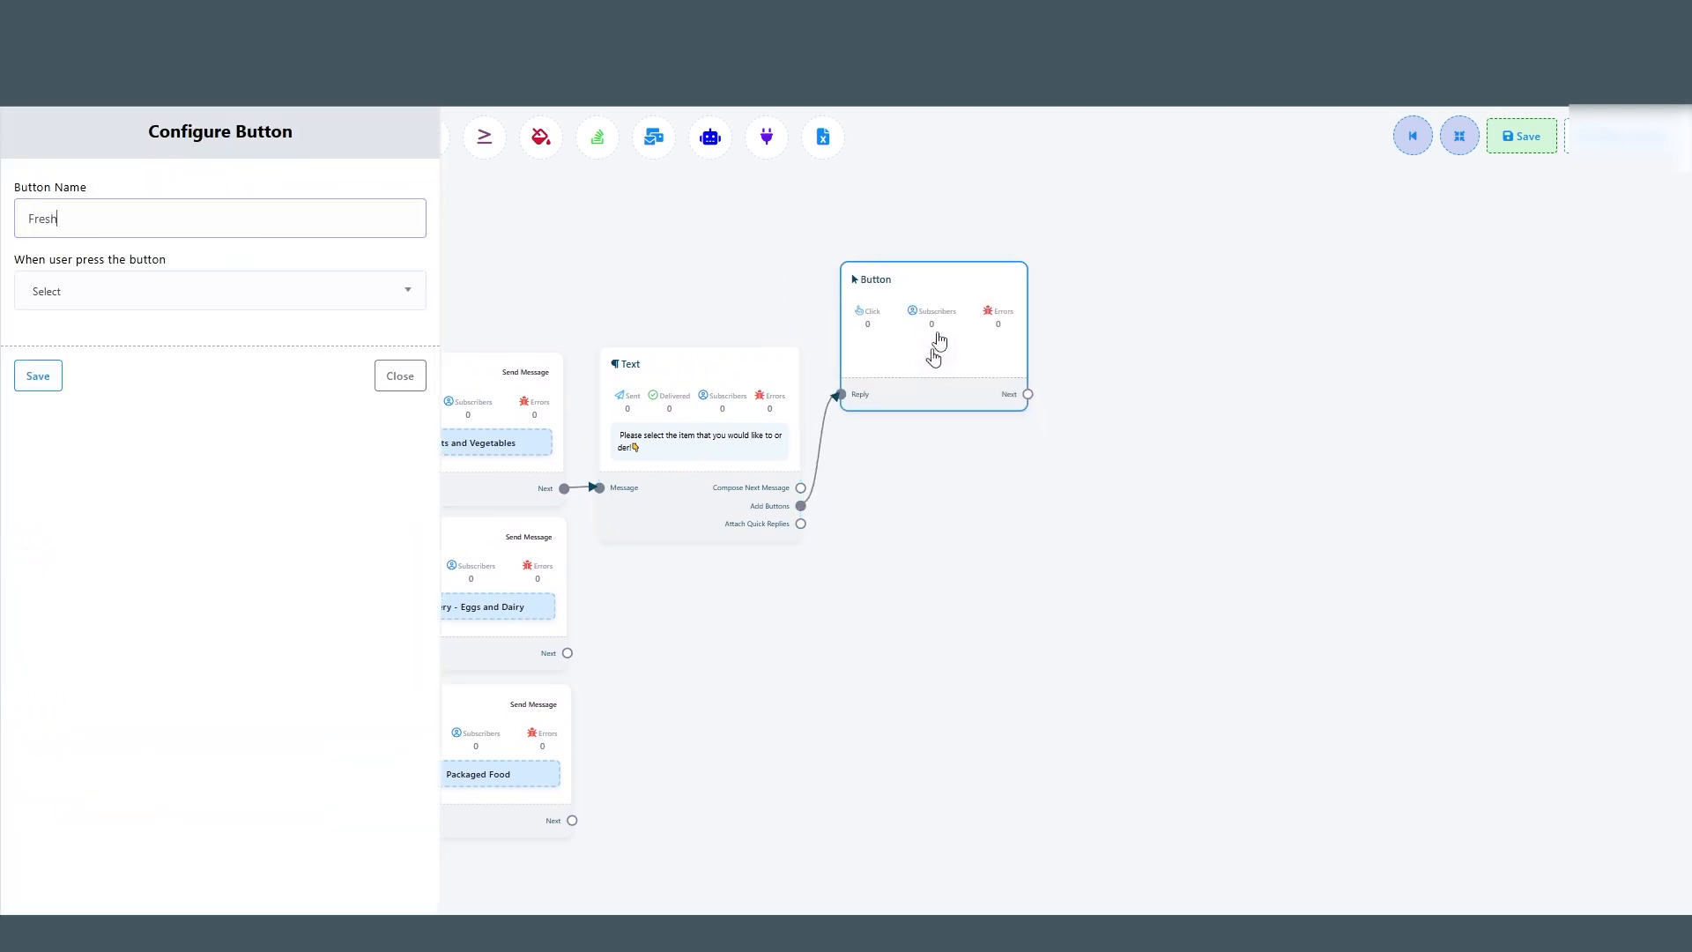
type(" fruits")
left_click(264, 290)
left_click(97, 408)
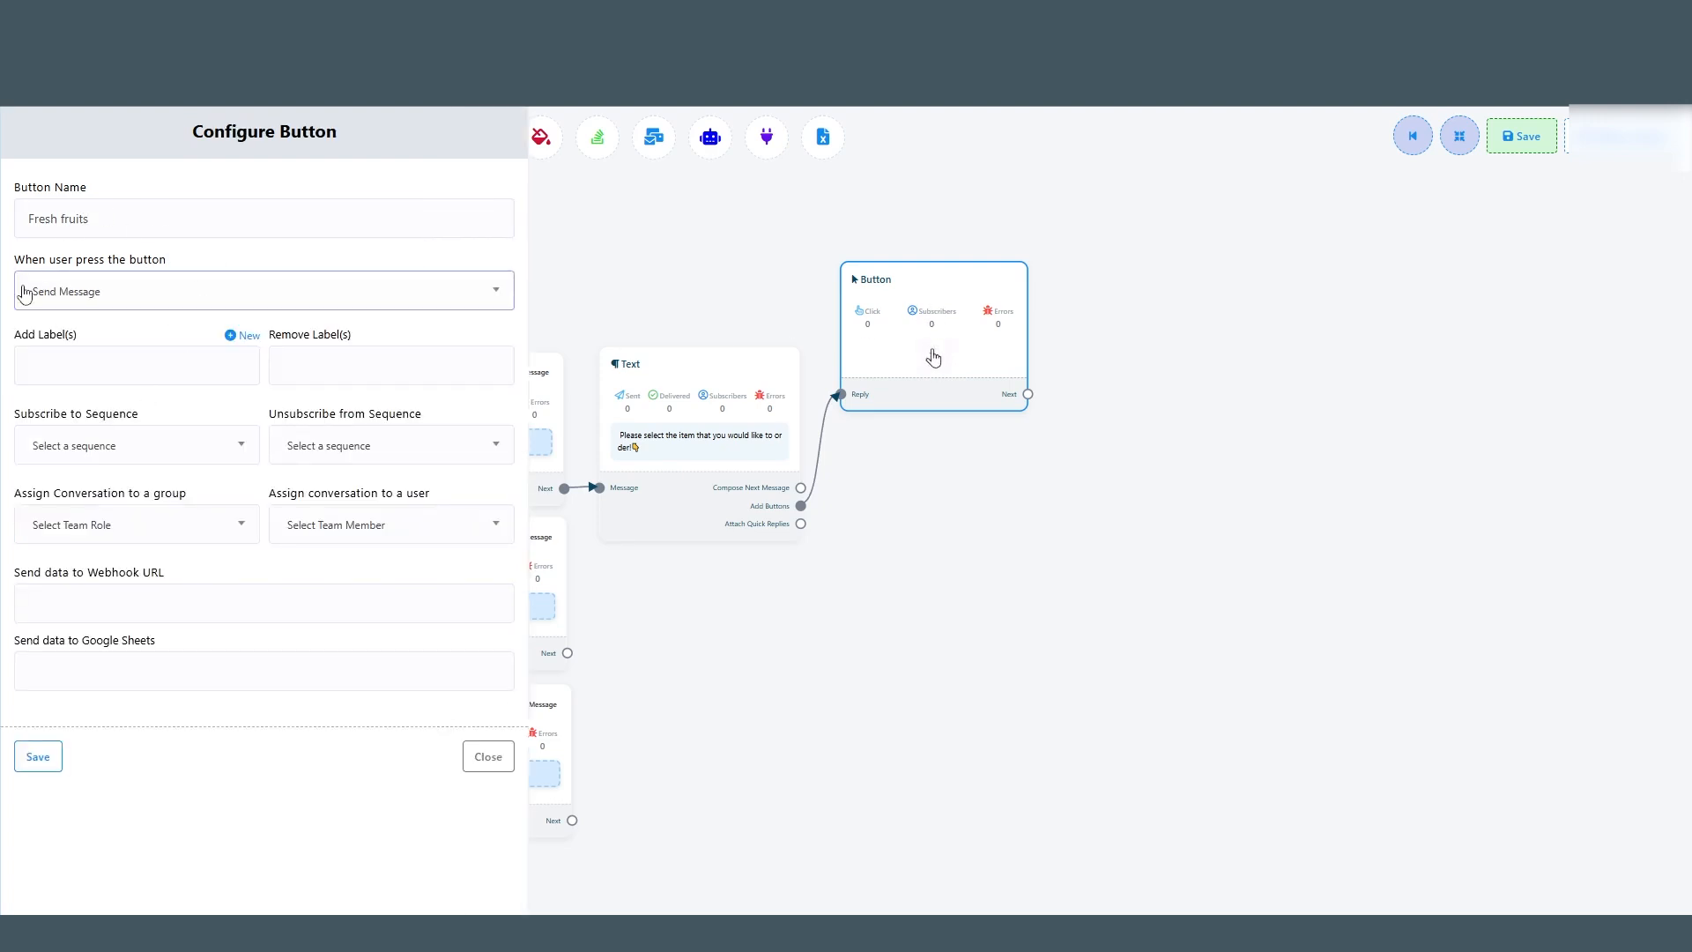
left_click(42, 757)
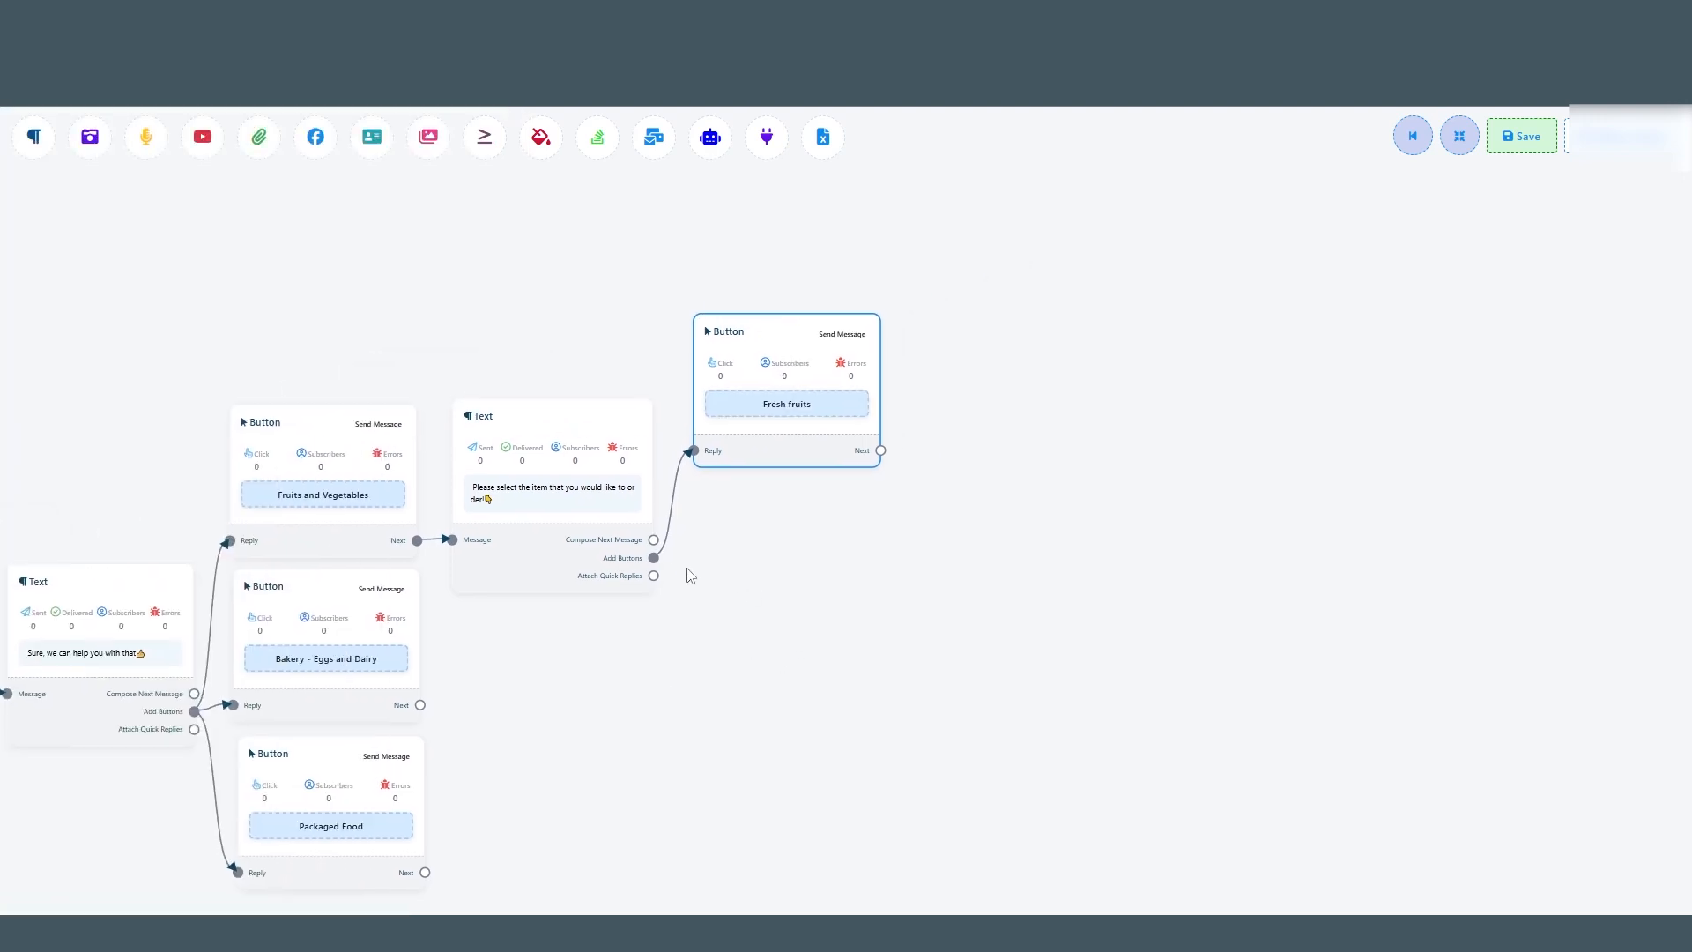
Attach a second button named Fresh vegetables with the Send Message action to the item selection message, and save it.
left_click_drag(653, 557, 818, 598)
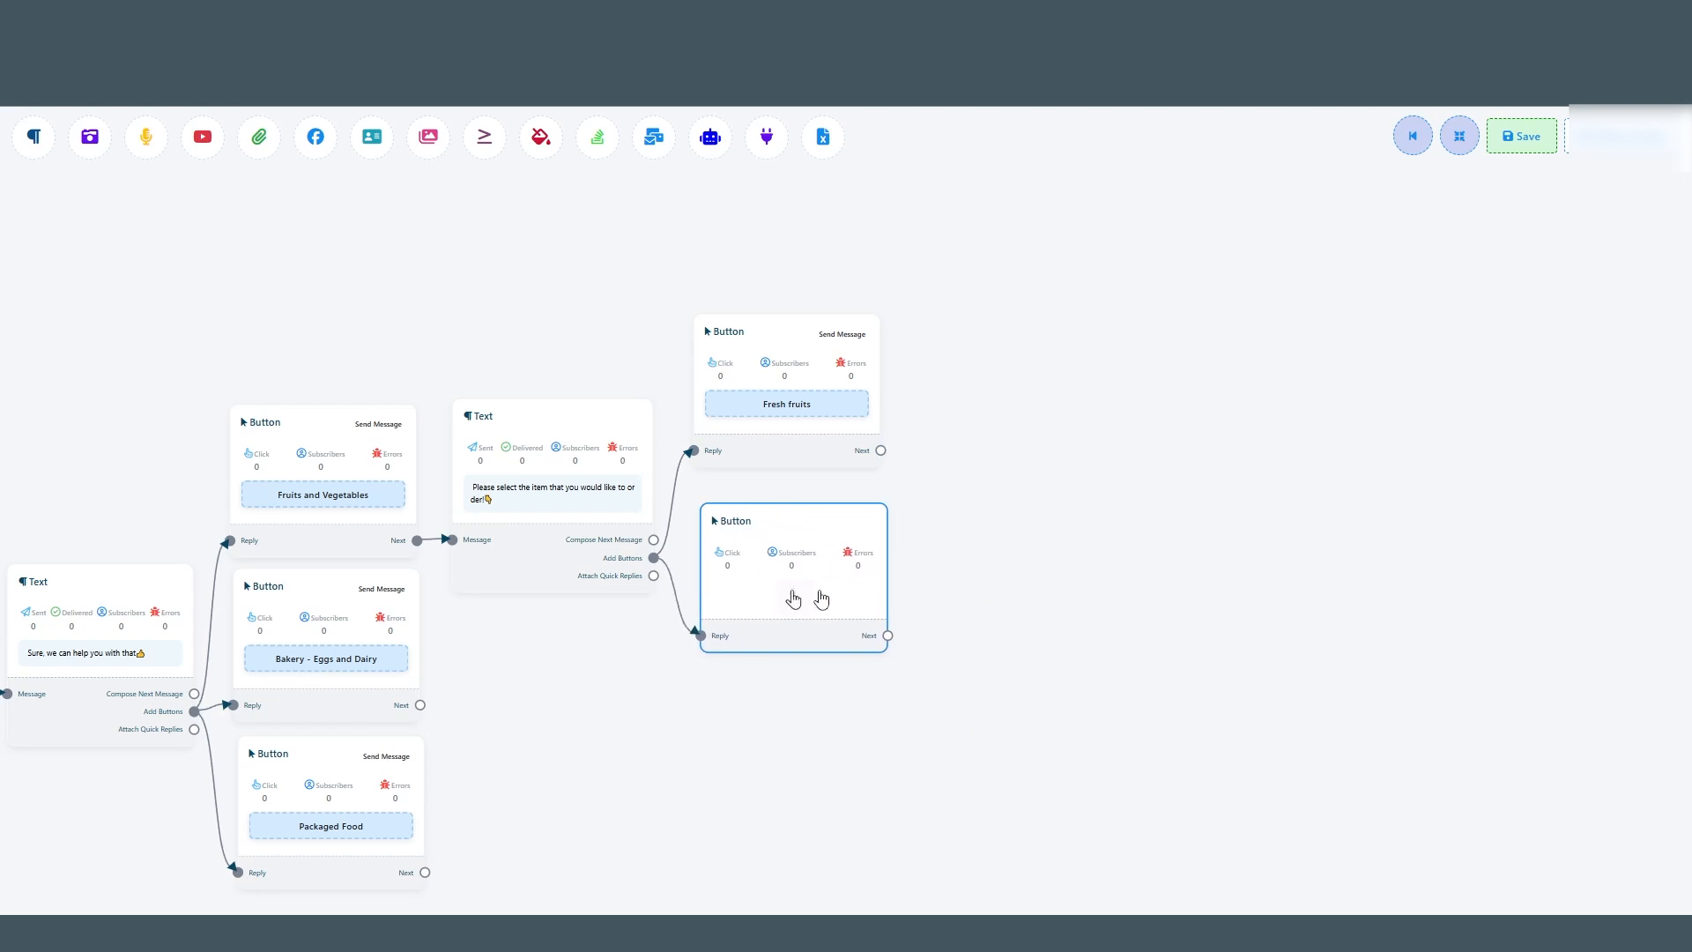
double_click(817, 597)
left_click(119, 227)
type("Fre")
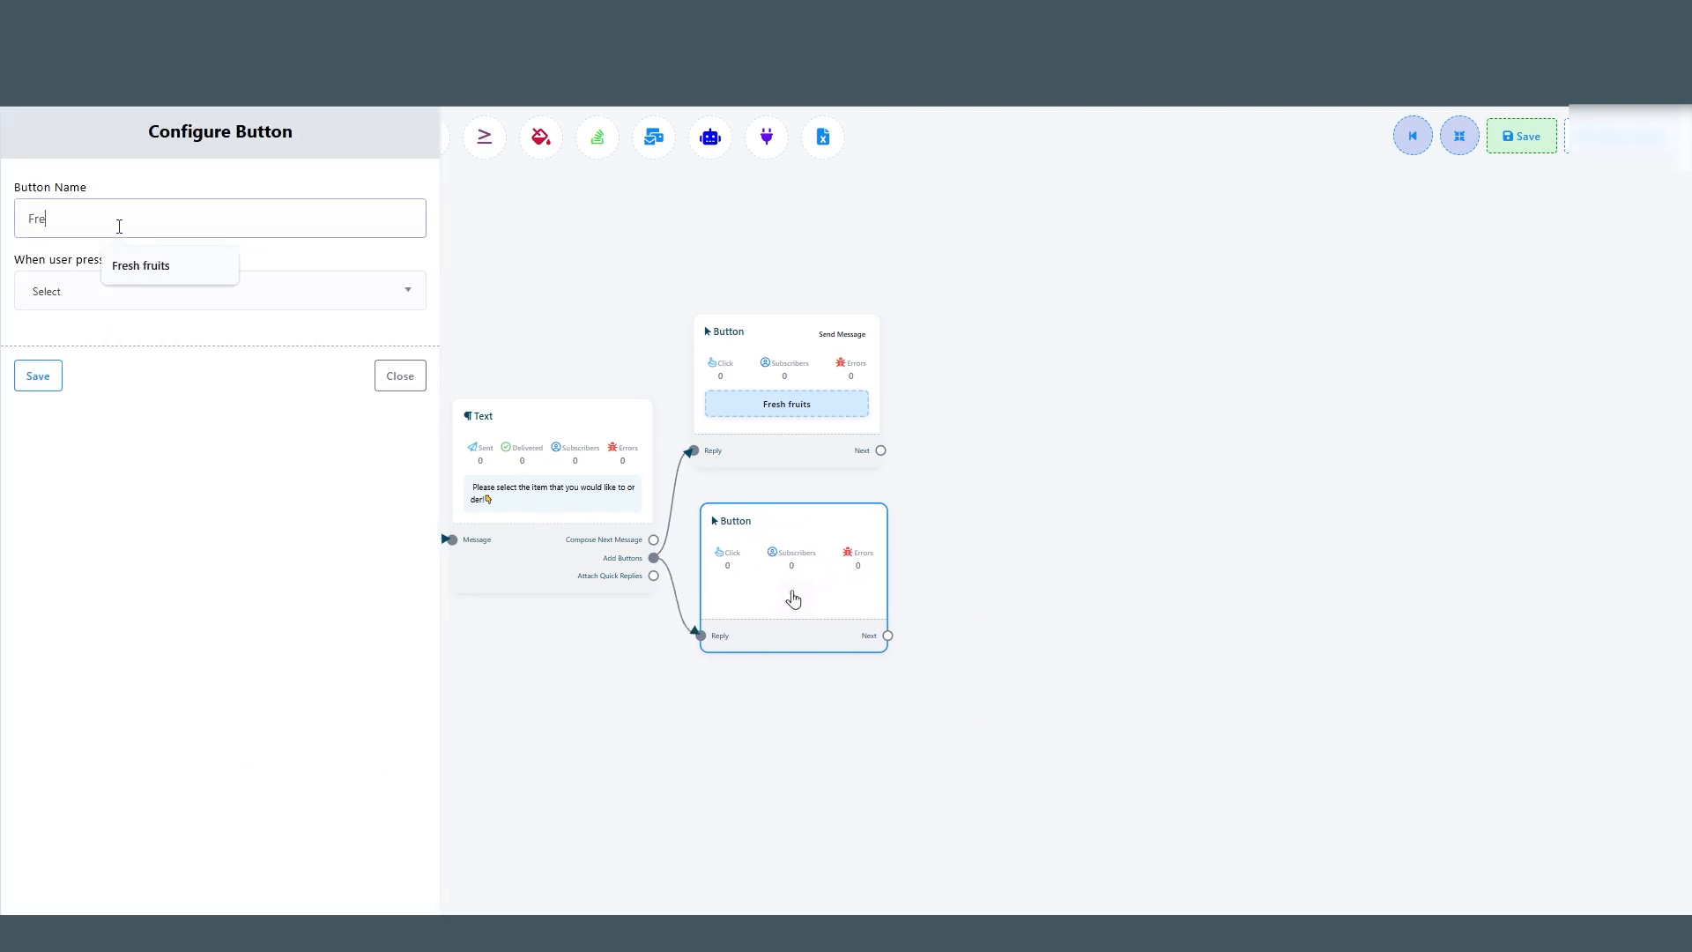
type("sh vegetables")
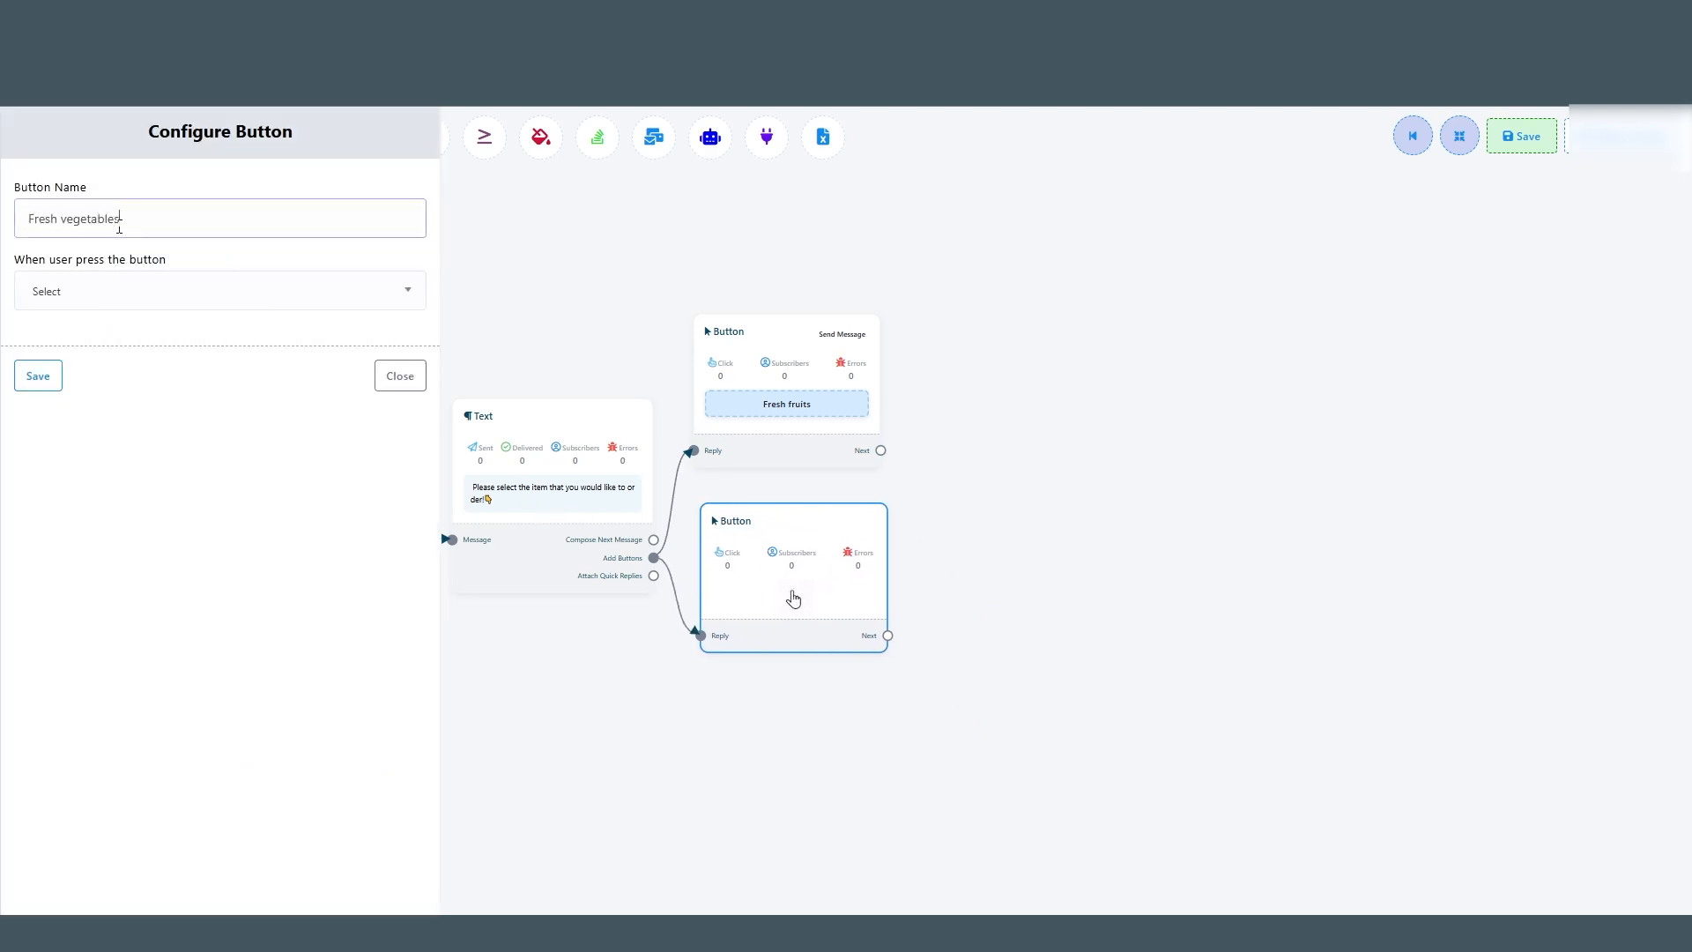
left_click(108, 289)
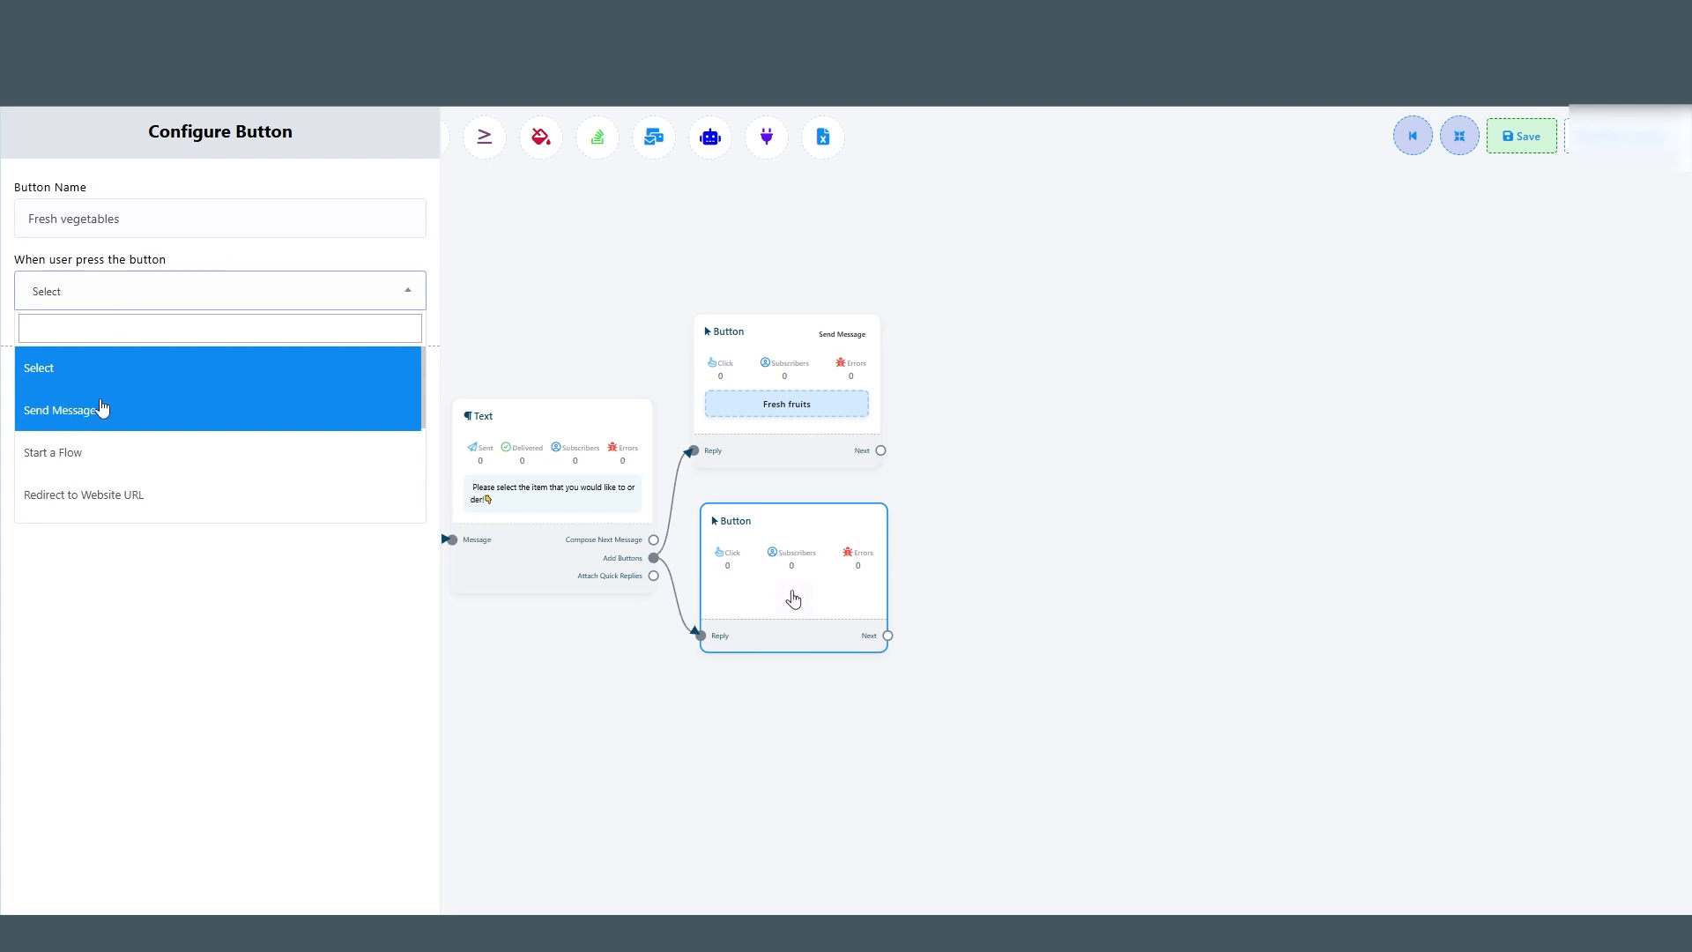
left_click_drag(102, 408, 62, 747)
left_click(60, 751)
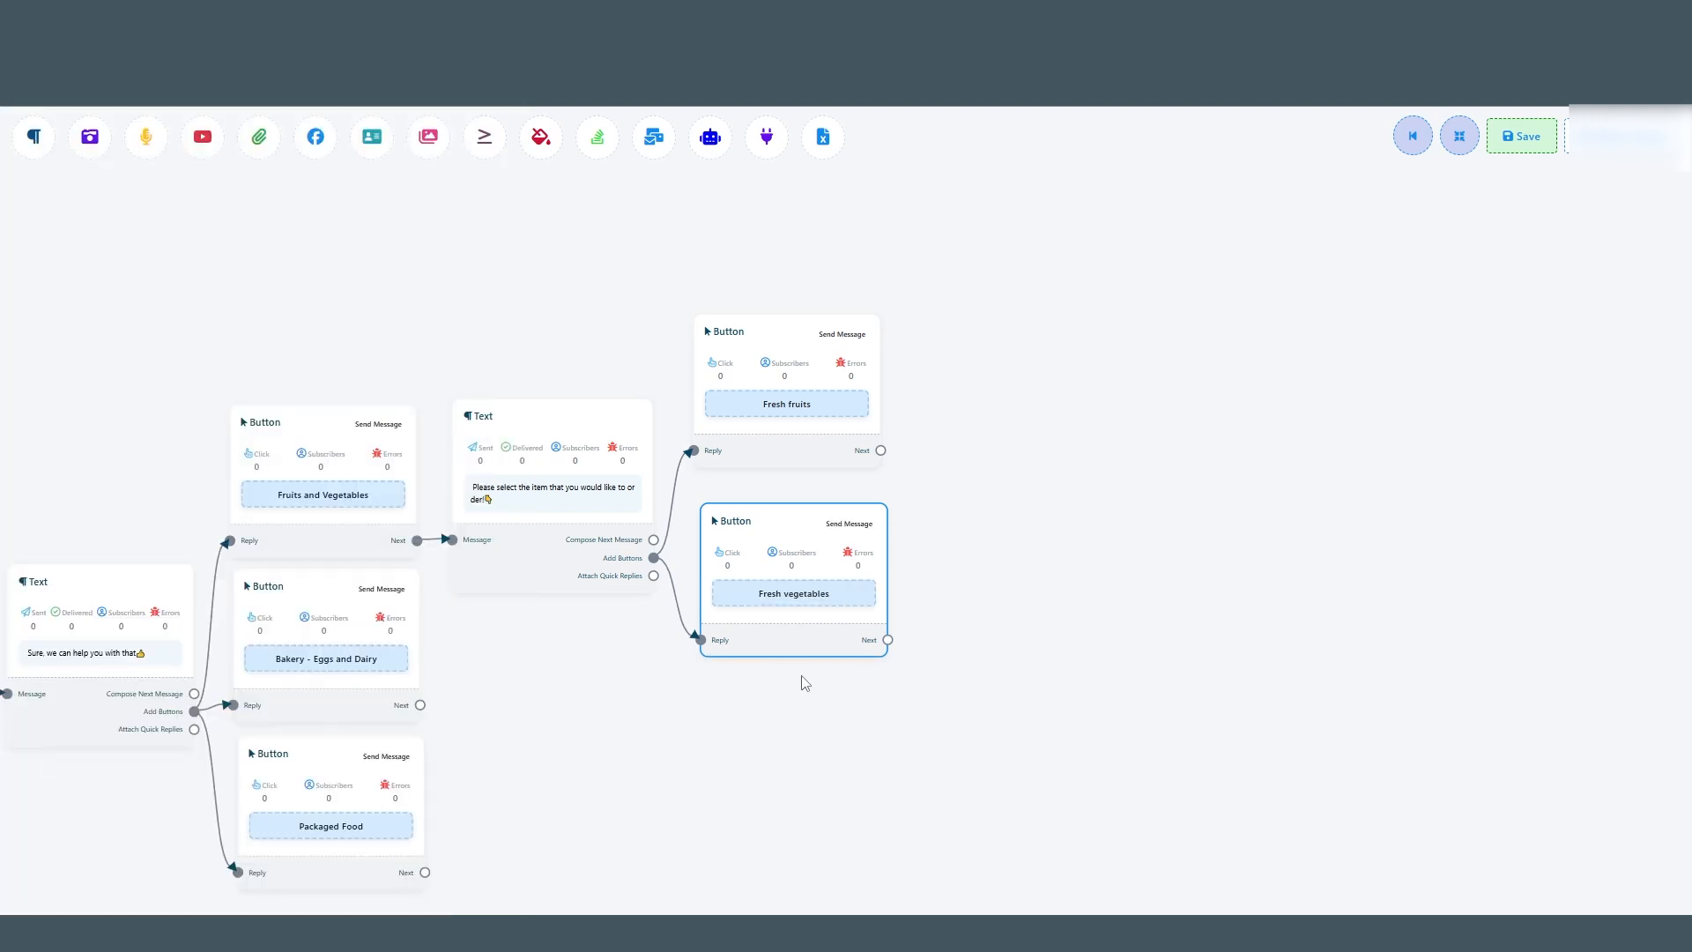
Attach a Text block to the Fresh fruits button reading "A fruit a day keep the worry away" followed by a face emoji, and save it.
left_click_drag(965, 606, 866, 650)
left_click_drag(678, 577, 673, 569)
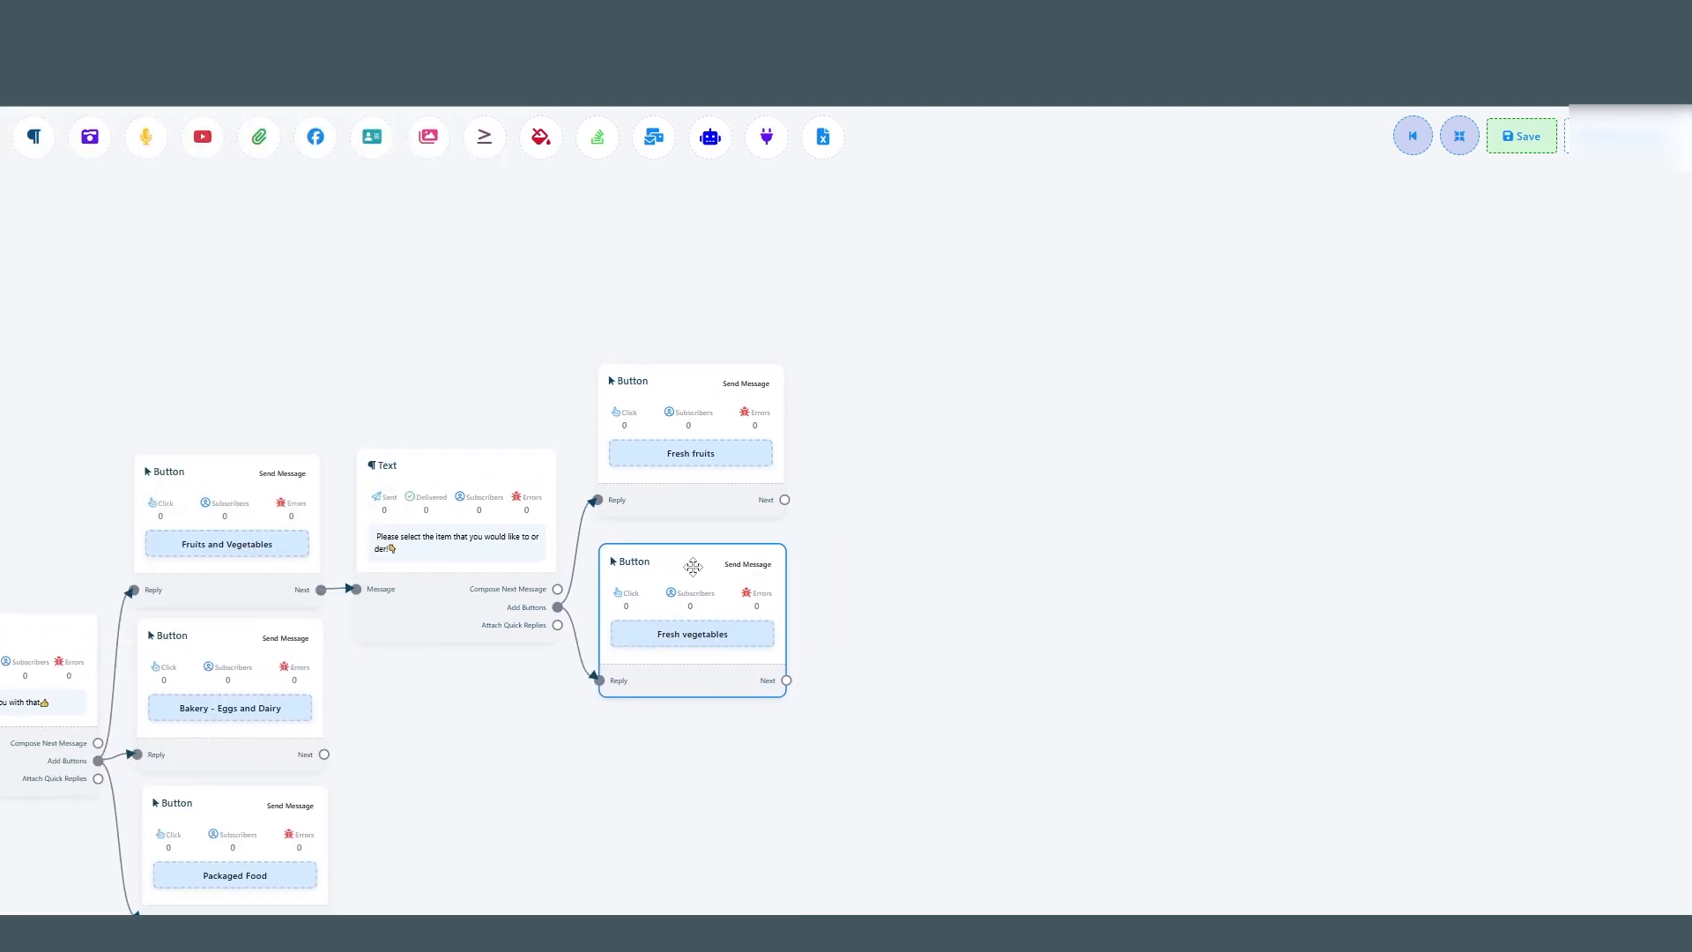
left_click_drag(784, 499, 963, 483)
left_click(963, 484)
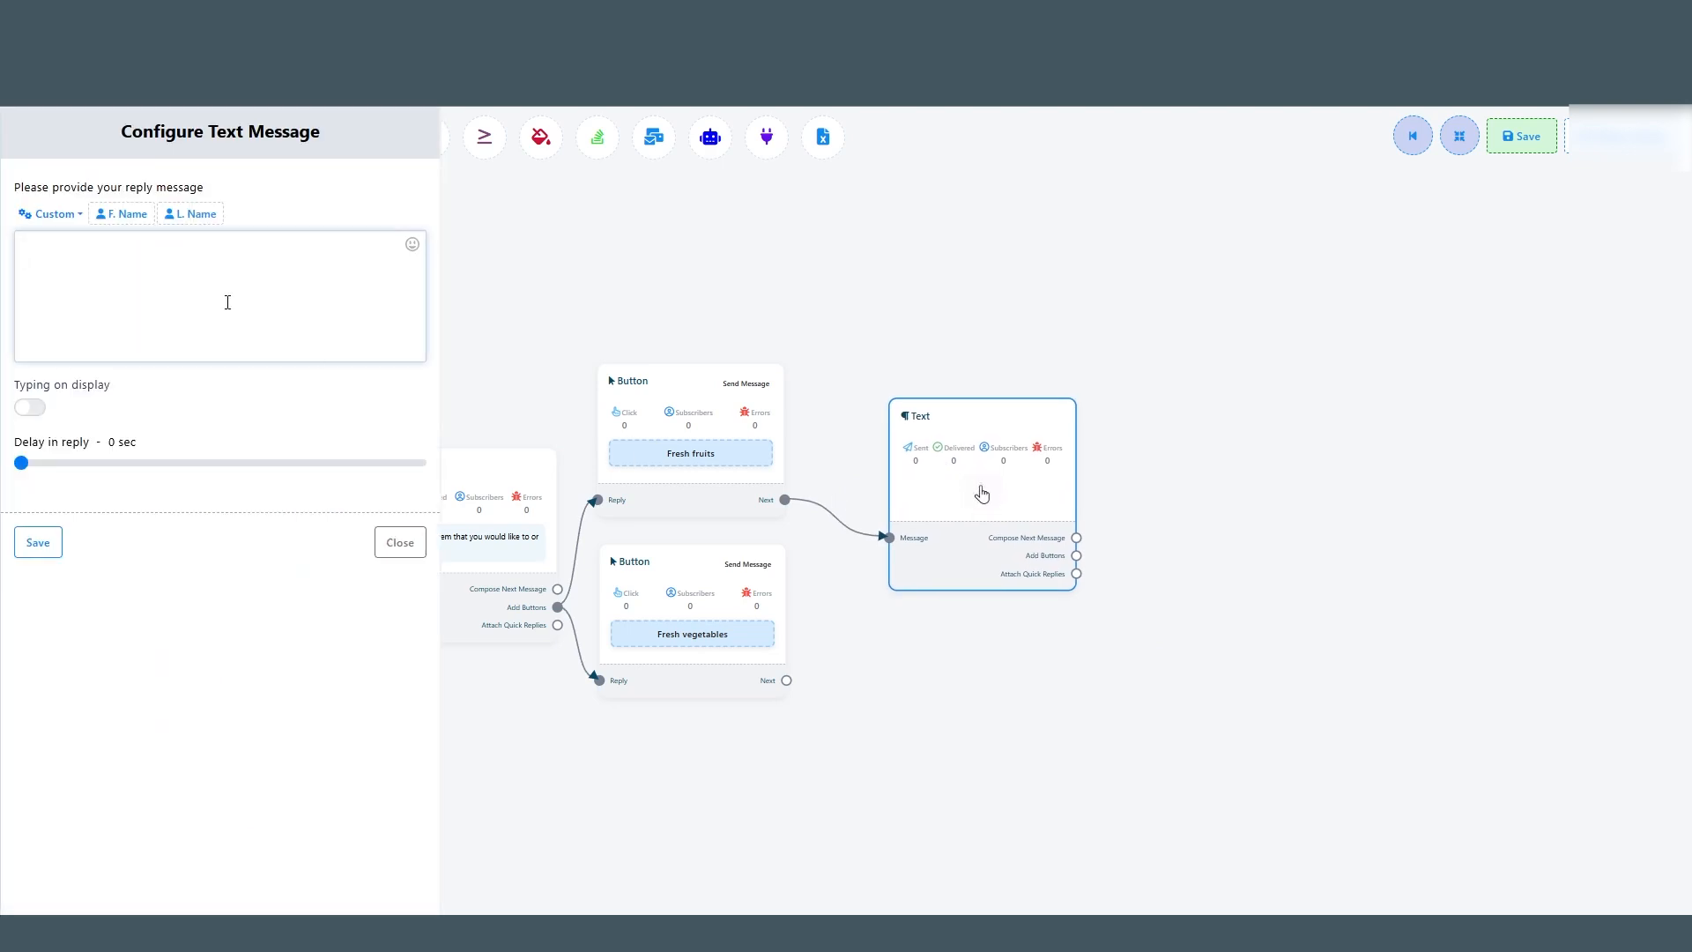
type("A fruits aday keep the worry away")
left_click(412, 244)
left_click(333, 462)
left_click(38, 542)
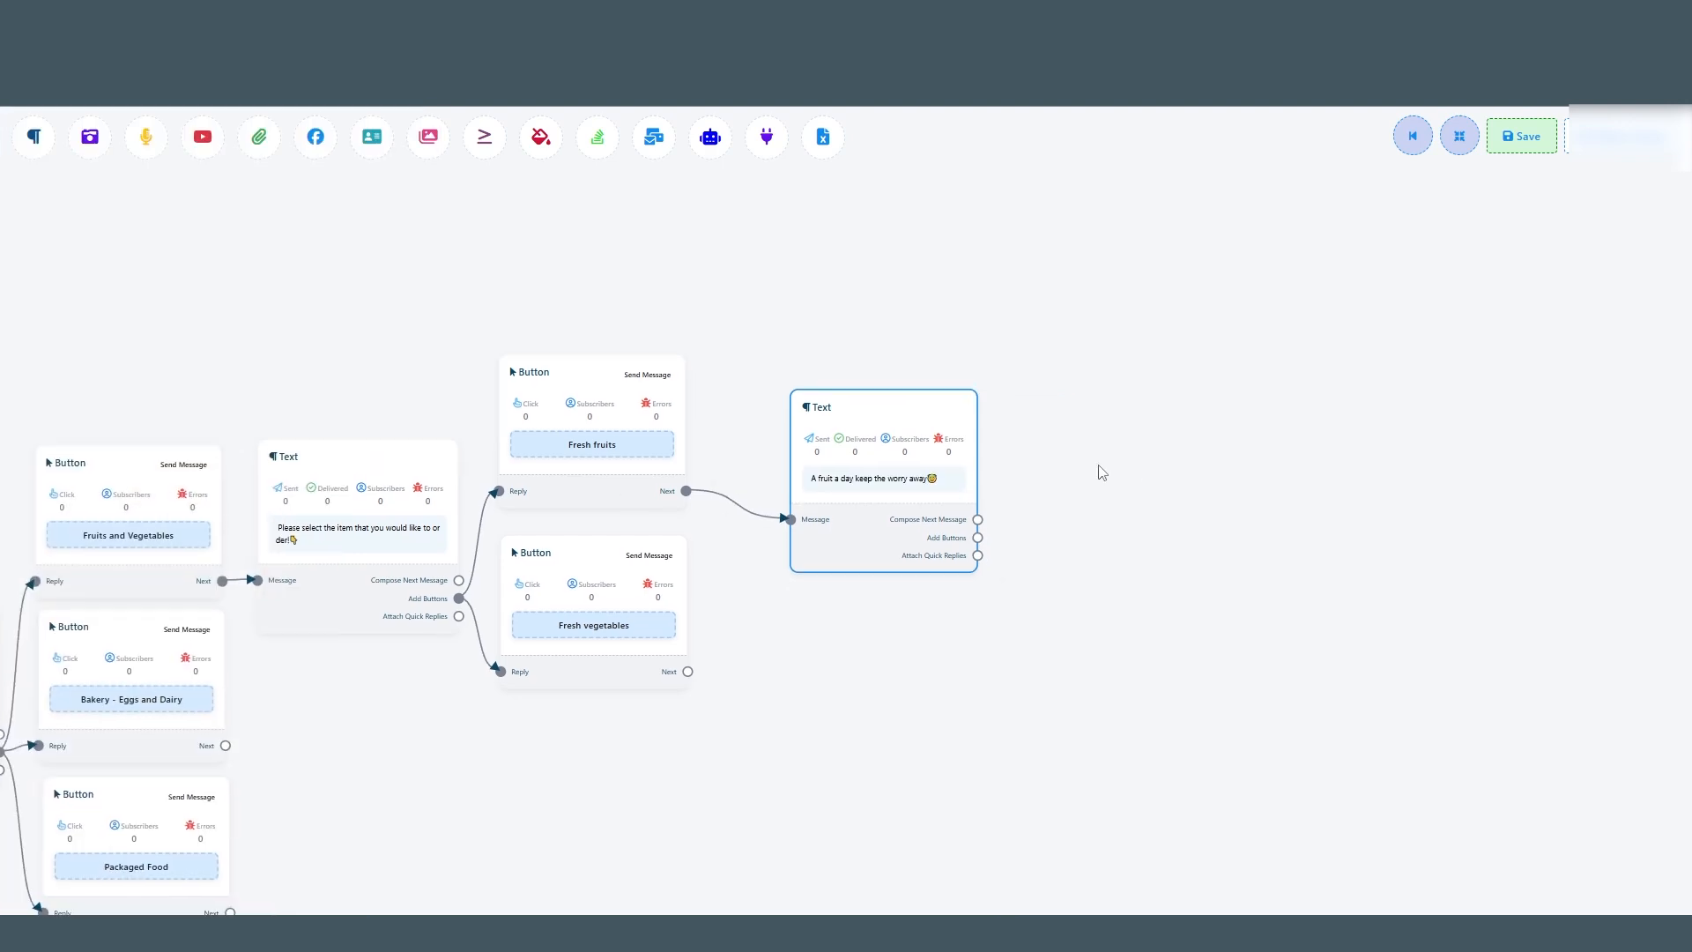
Chain a Text block after the fruit message reading "So, which one would you like to order?" with a pointing-down emoji, and save it.
left_click_drag(978, 520, 1093, 475)
left_click(1126, 481)
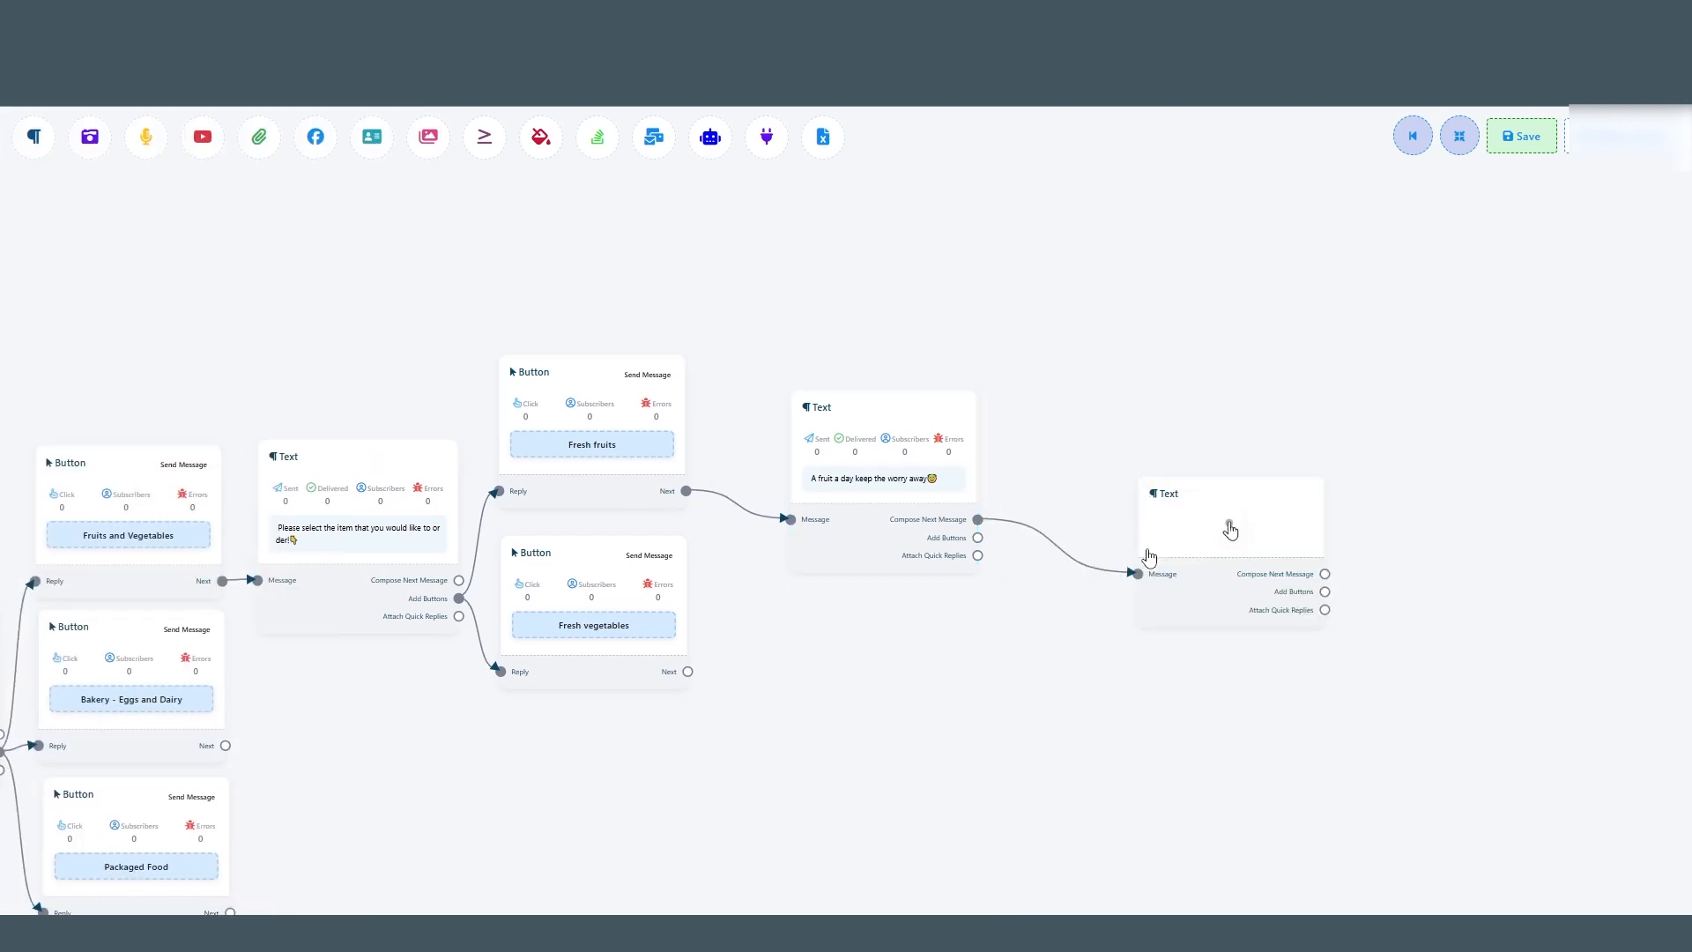
double_click(1092, 461)
type("So")
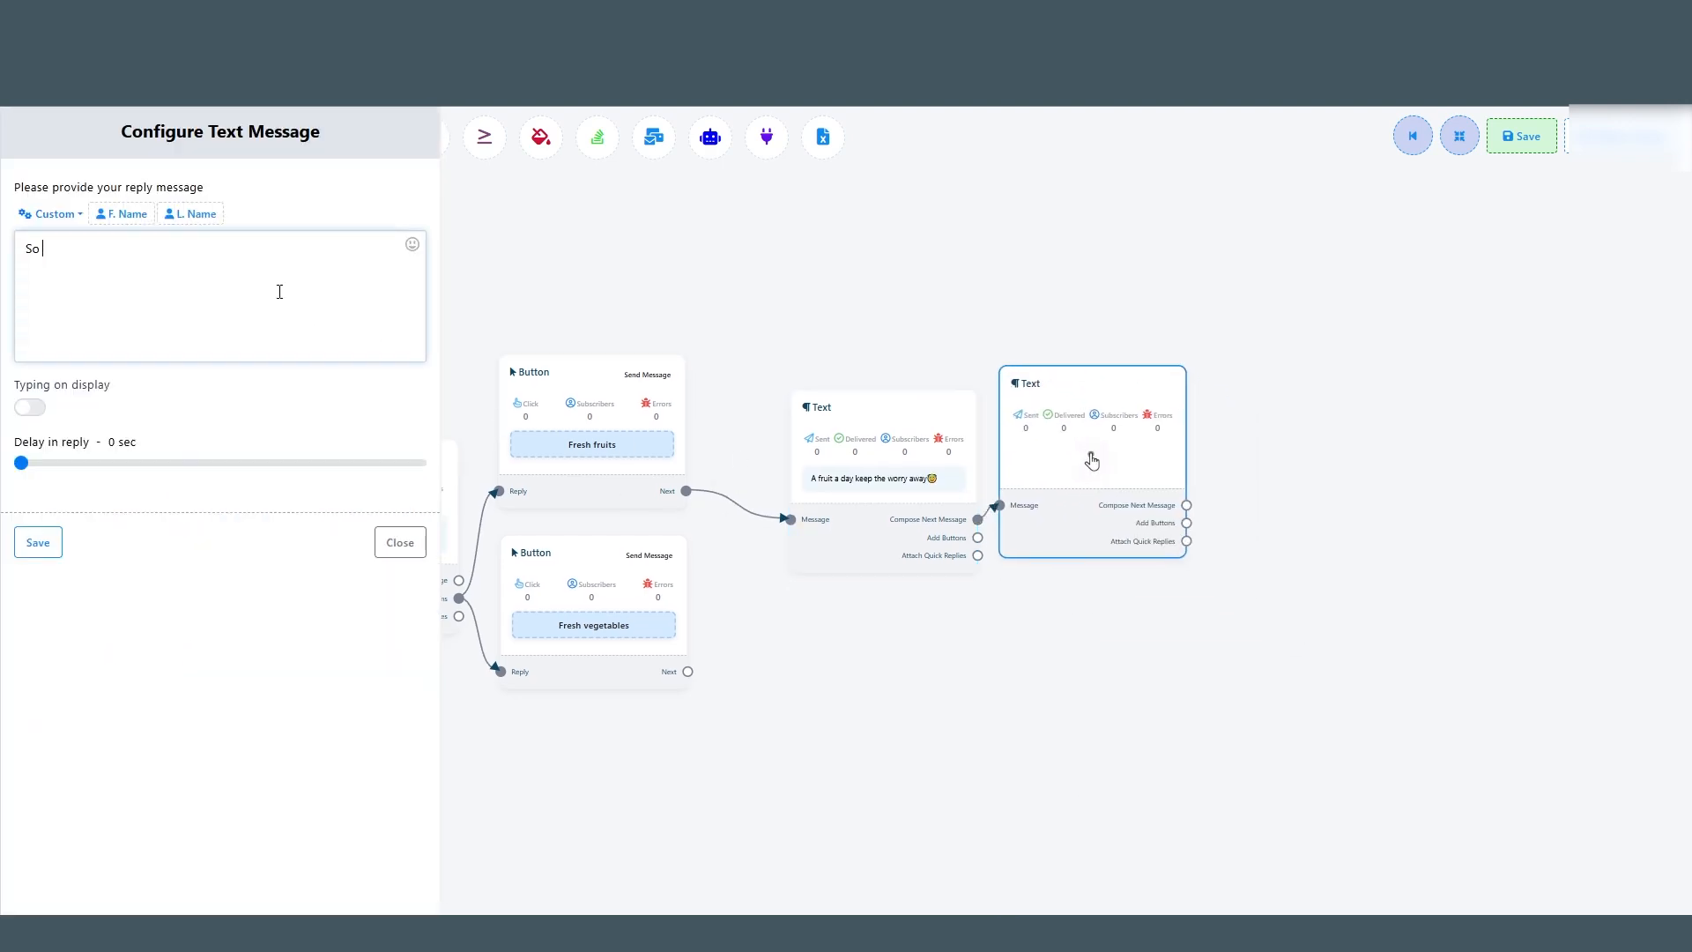
type(", which one would you like to order?")
left_click(411, 244)
left_click(237, 370)
left_click(38, 542)
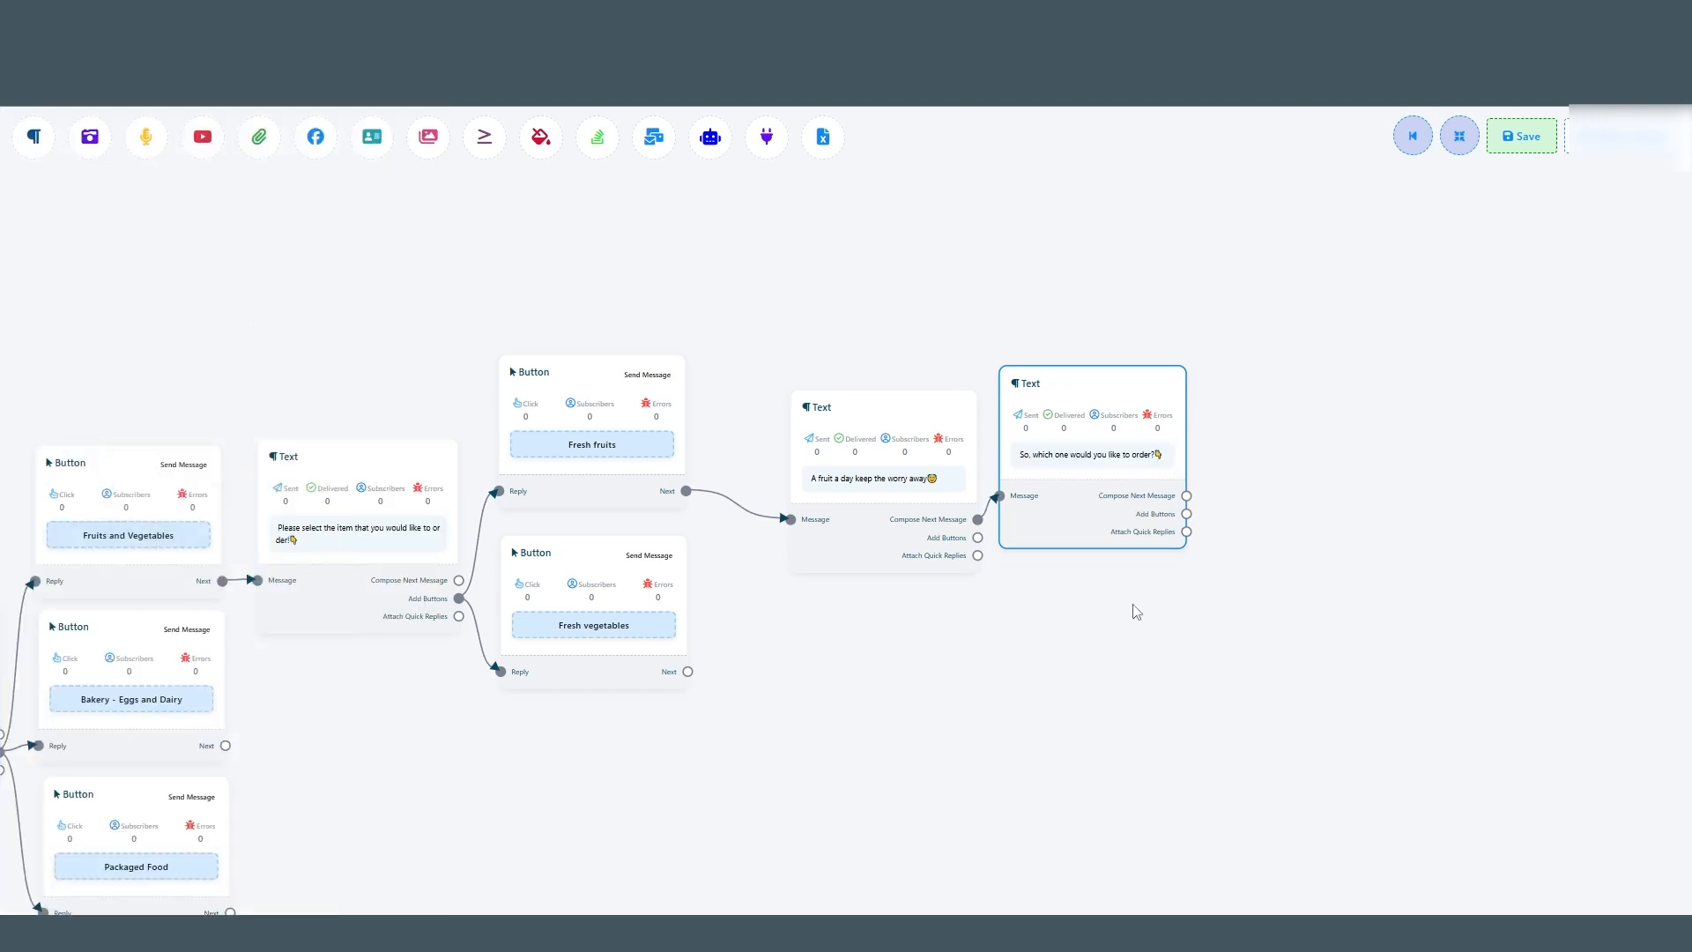
Attach a Carousel block as the next message after "So, which one would you like to order?" and auto-arrange the flow's blocks.
left_click_drag(1238, 592, 855, 634)
left_click_drag(879, 507, 834, 454)
left_click(872, 520)
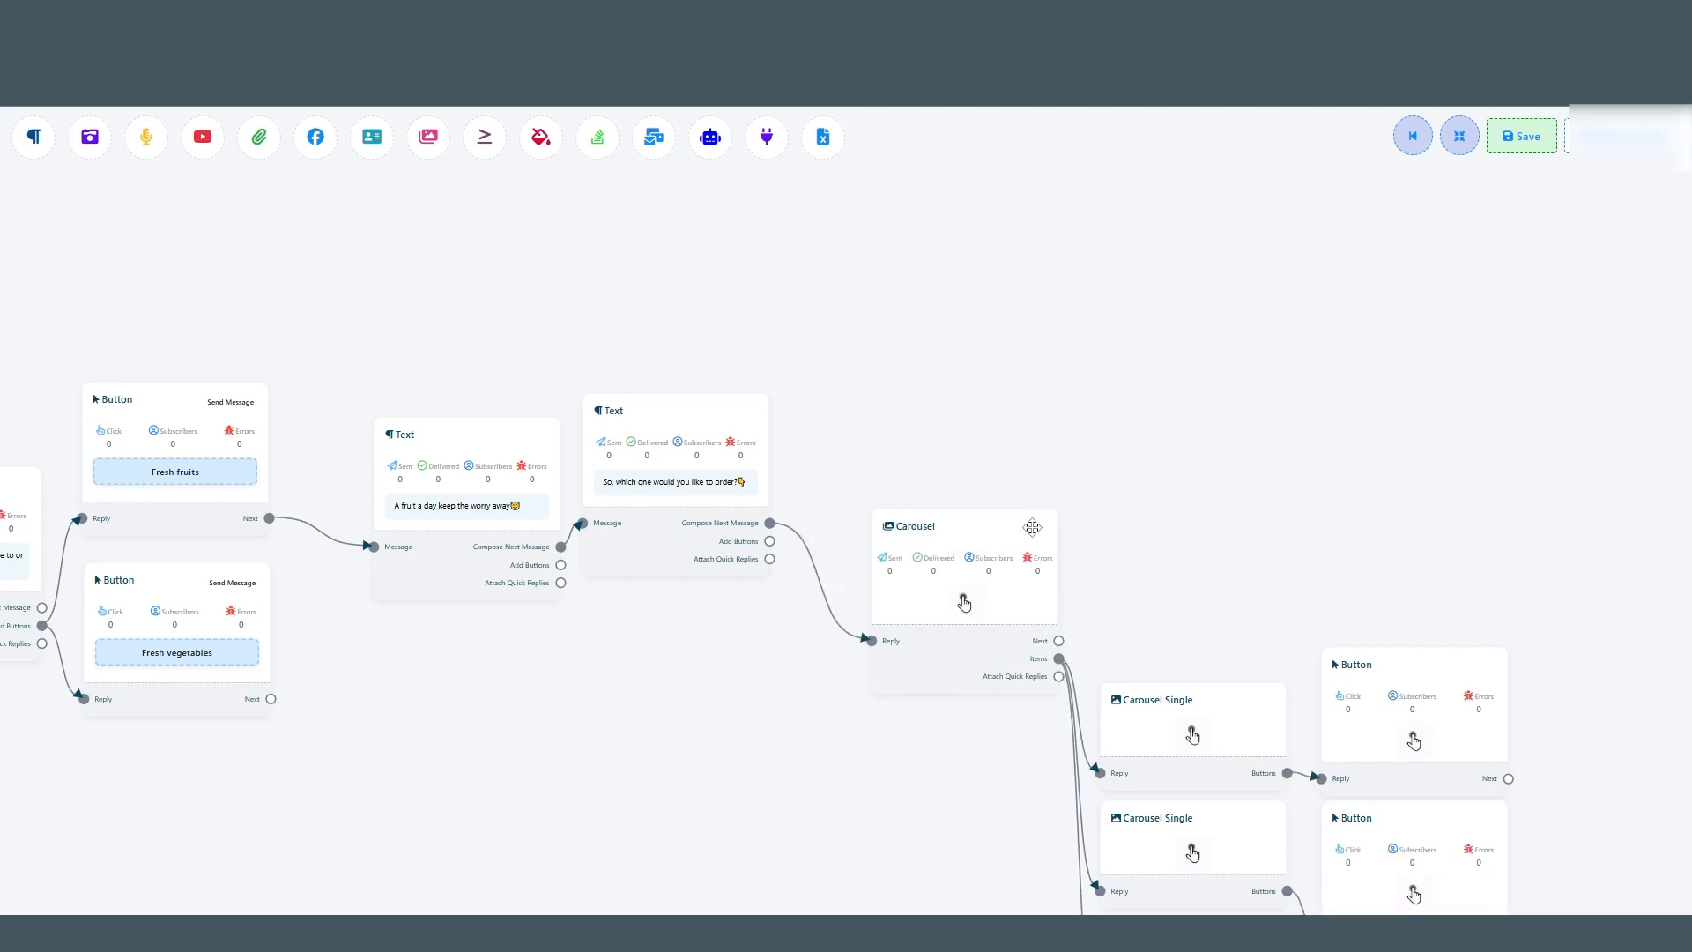
left_click_drag(1016, 489, 926, 382)
left_click_drag(846, 422, 812, 359)
left_click(1460, 136)
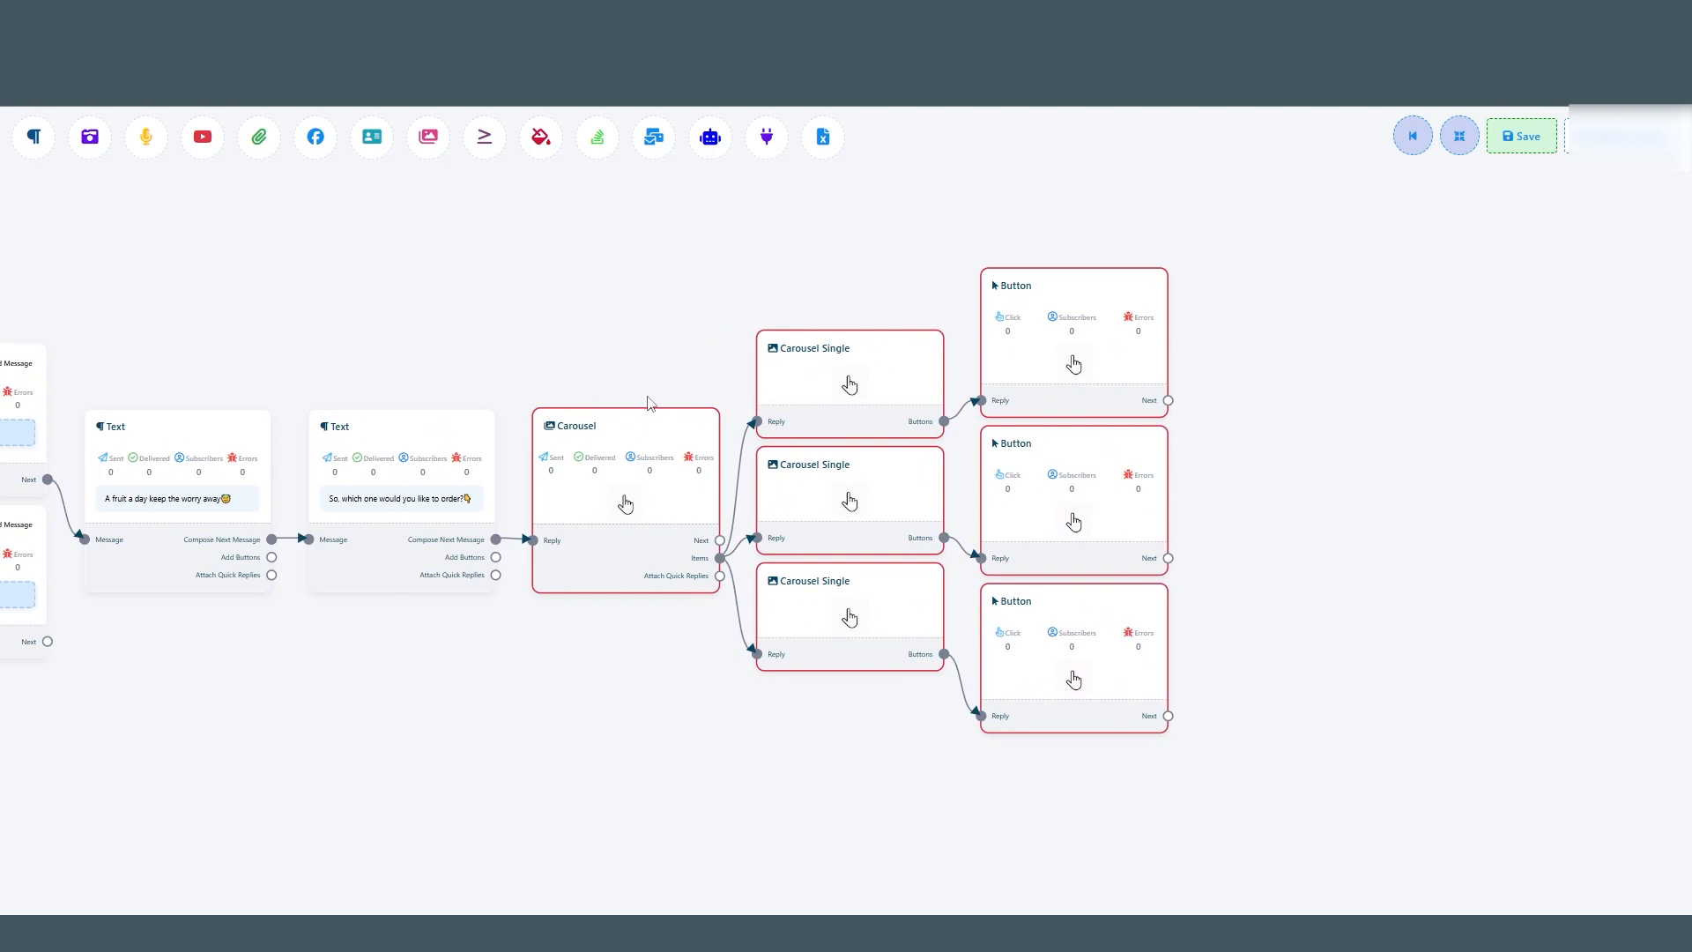
Configure the first carousel item with an uploaded apple image and the title Apple, and save it.
left_click_drag(658, 370, 692, 337)
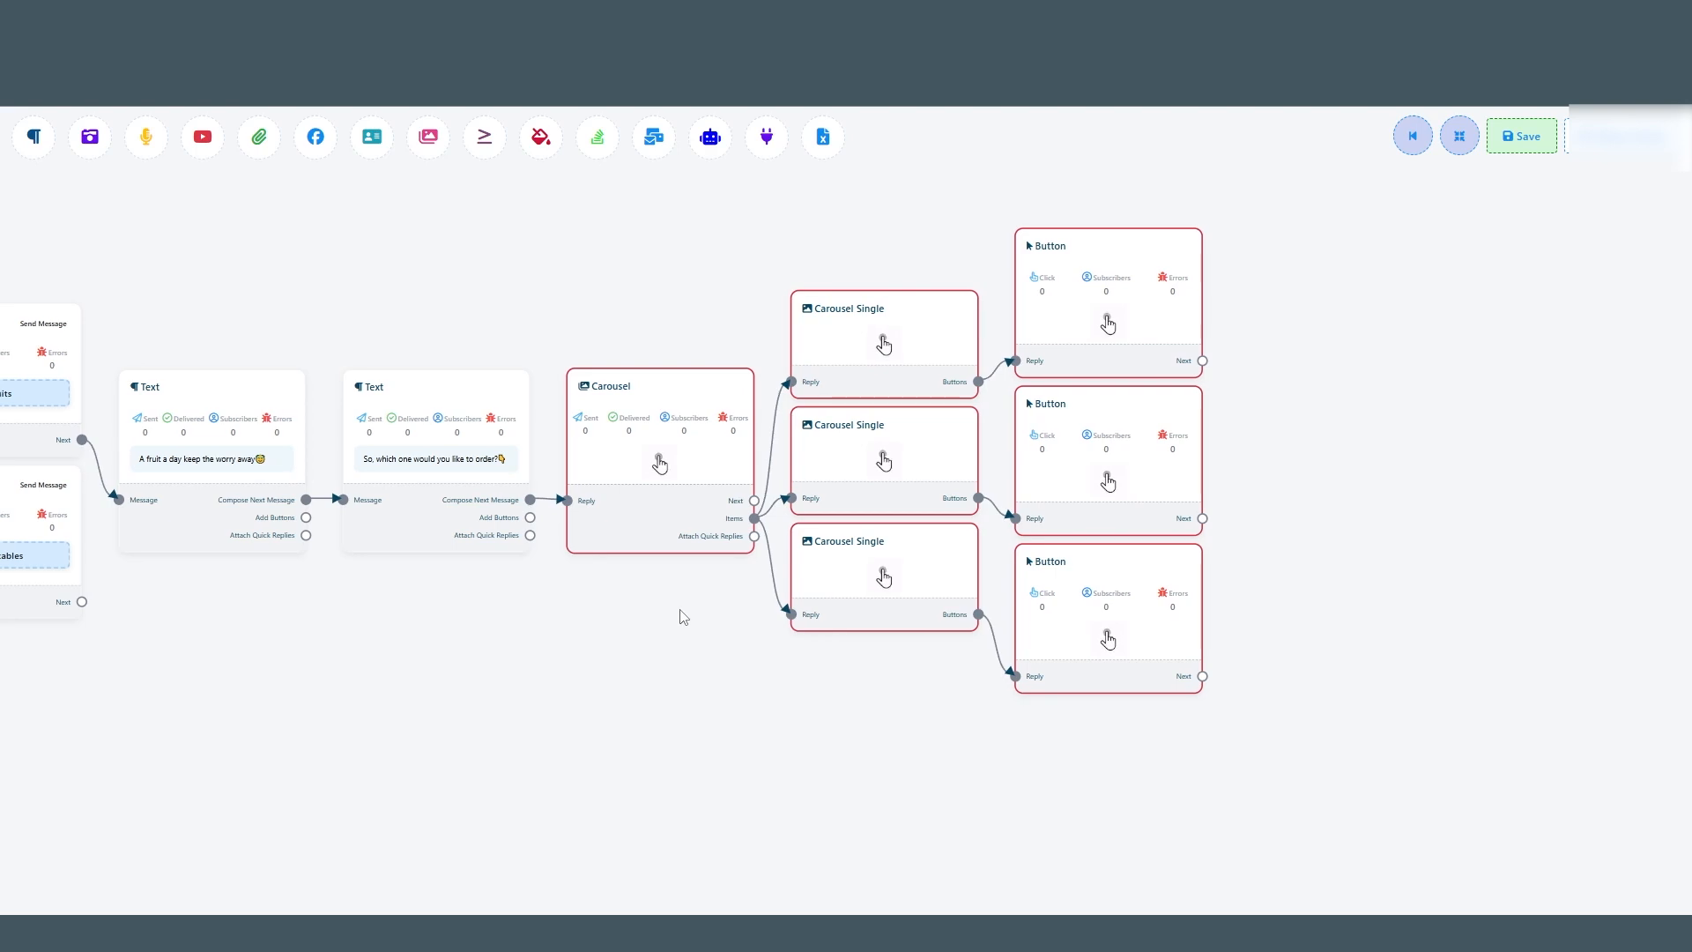
left_click(868, 344)
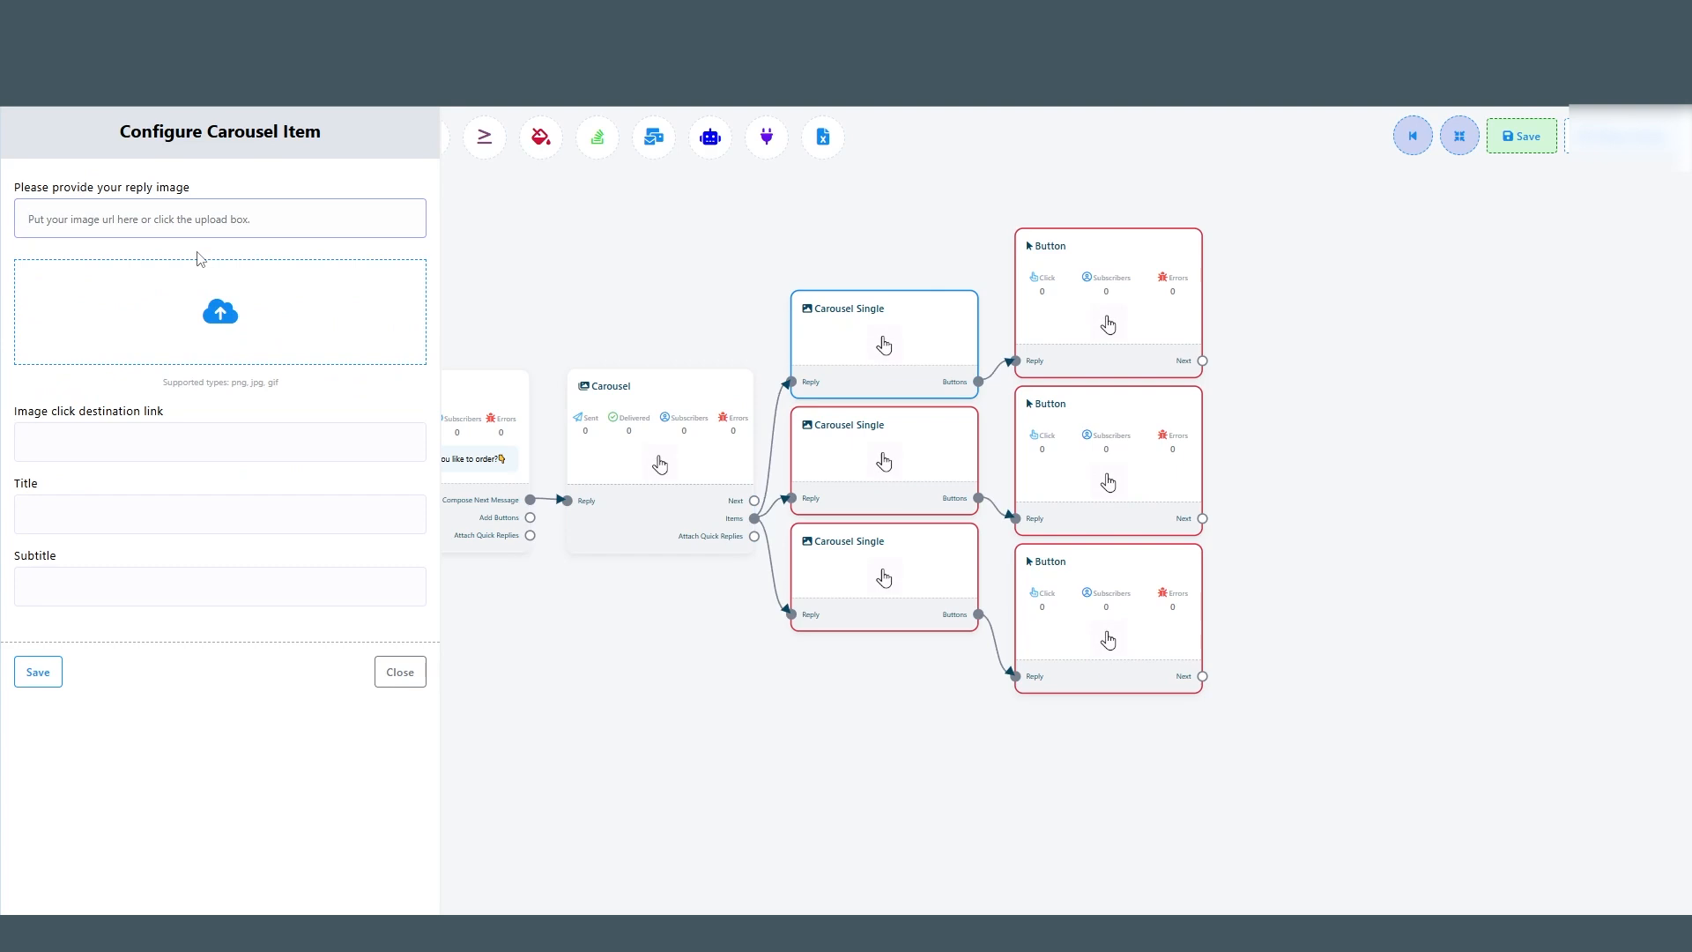
left_click(256, 331)
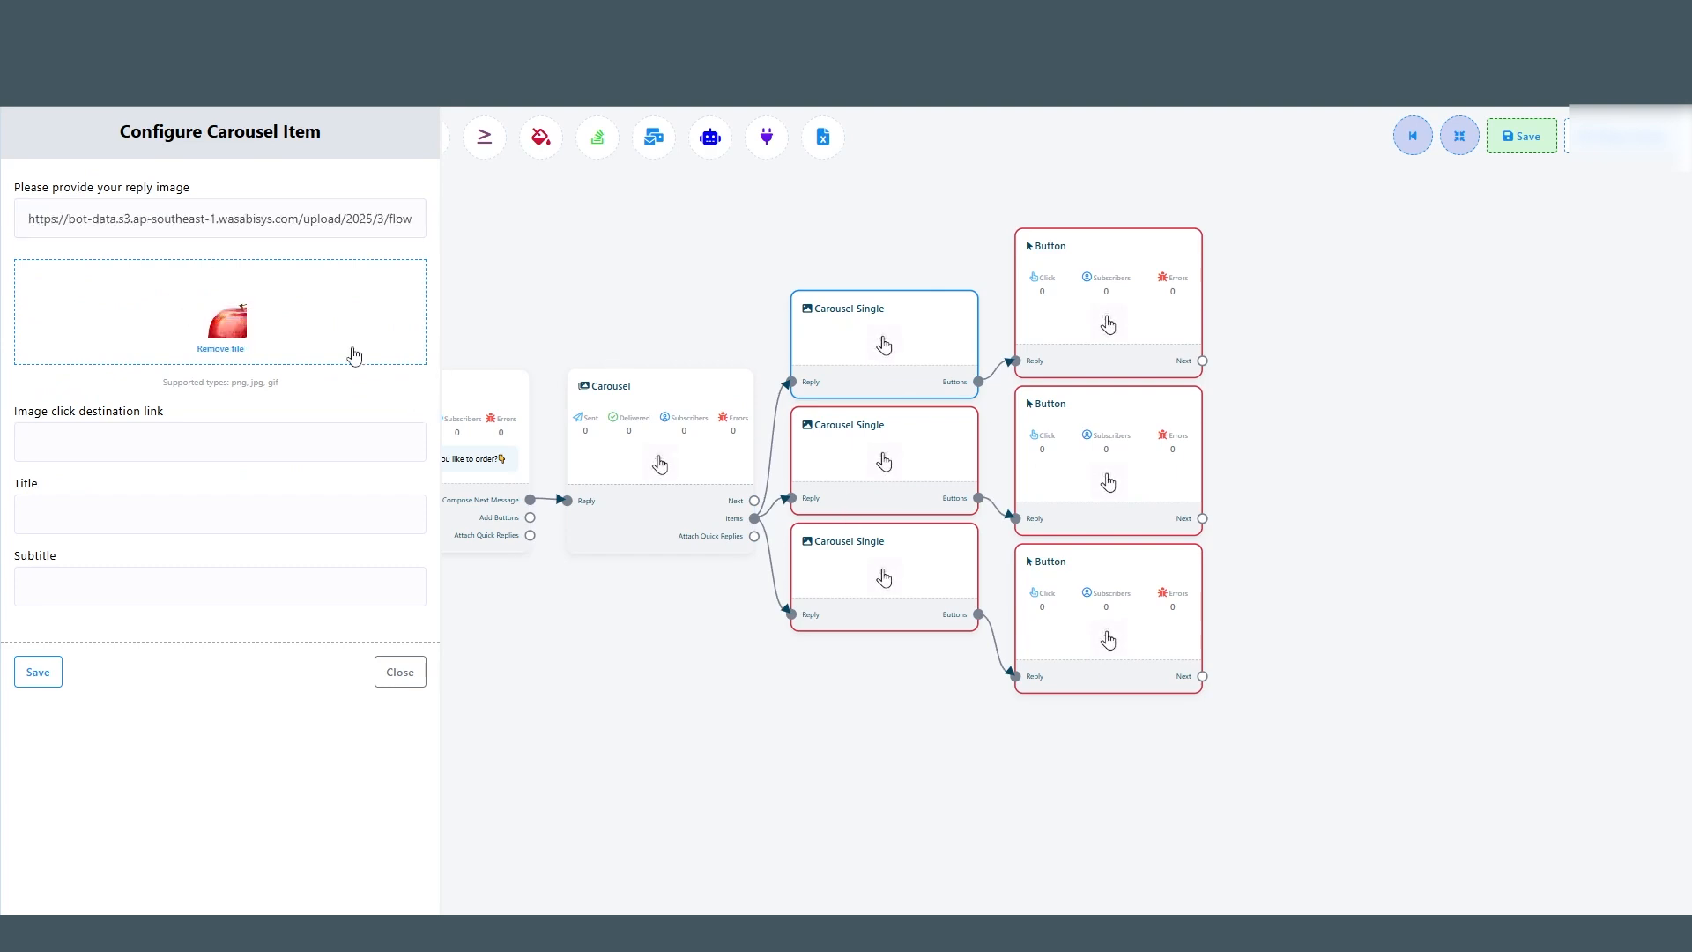
left_click(97, 521)
type("A")
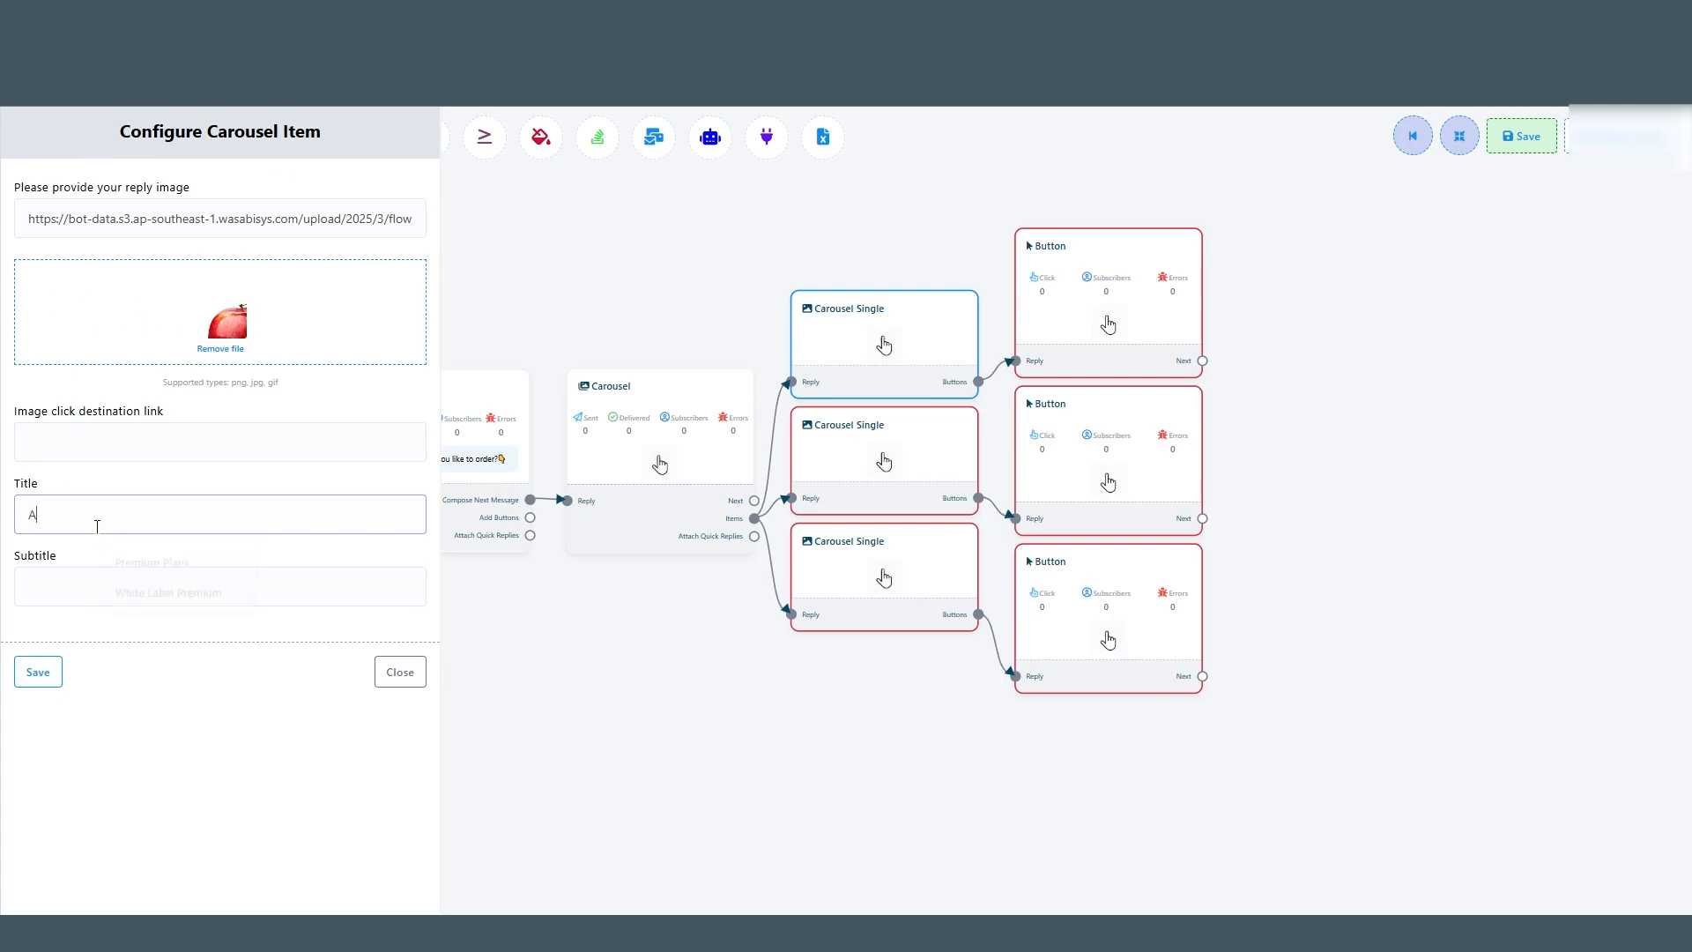
type("pple")
left_click(53, 674)
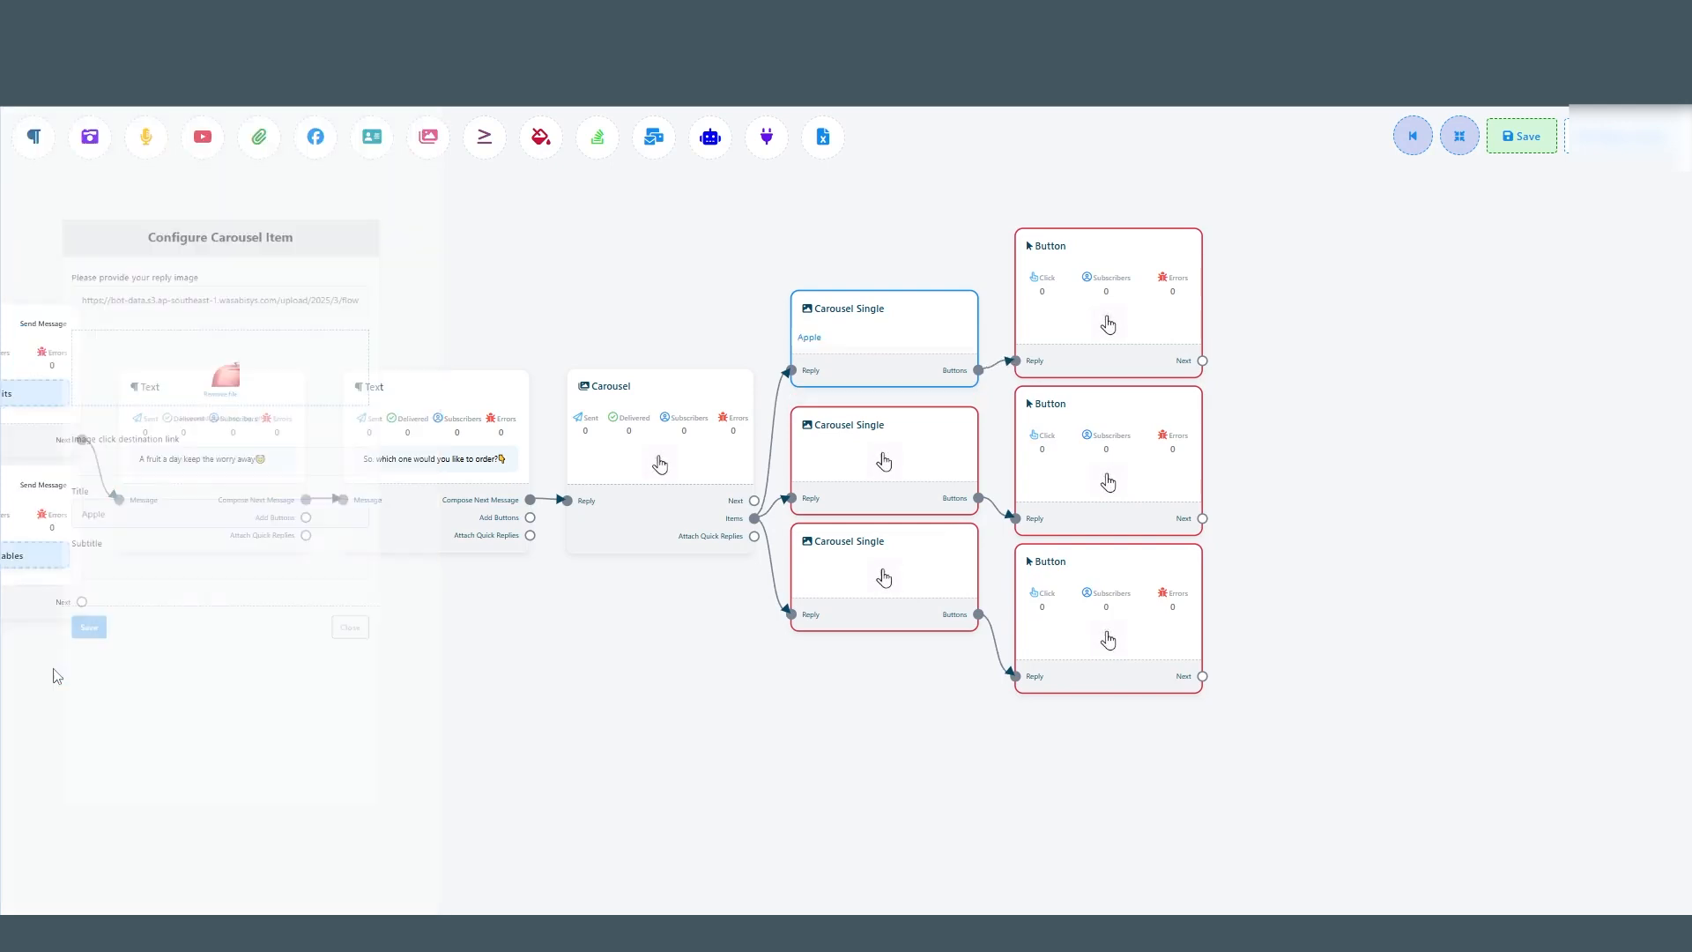
Configure the second carousel item with an uploaded banana image and the title Banana, and save it.
double_click(880, 463)
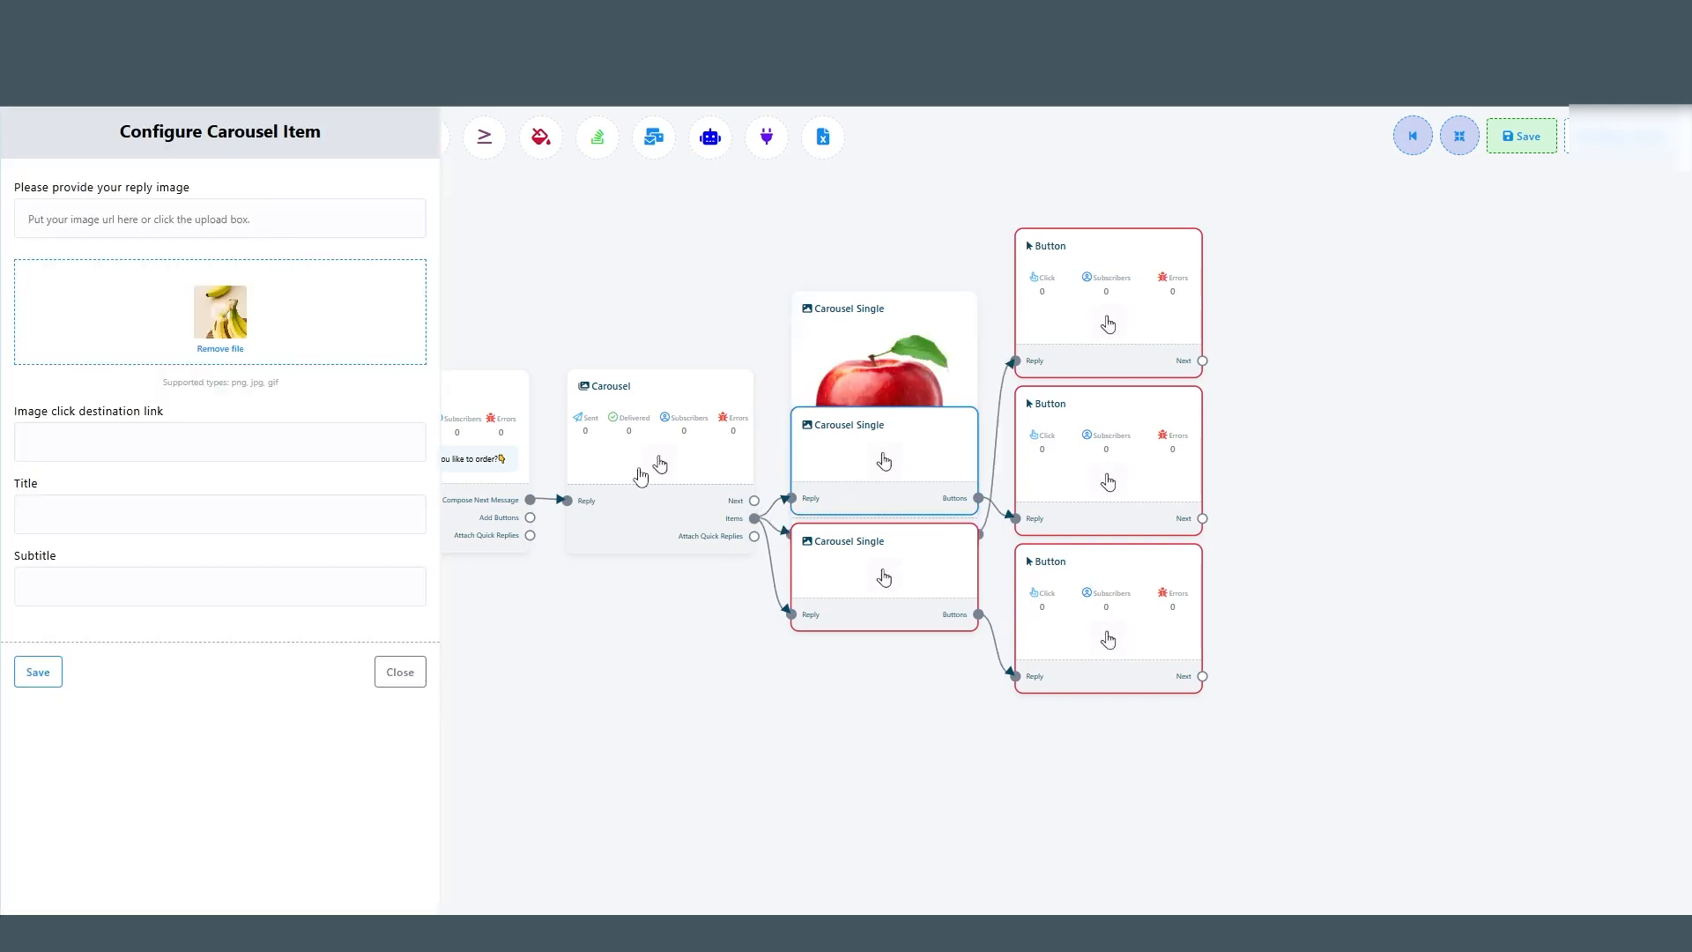
left_click(112, 507)
type("Banana")
left_click(38, 672)
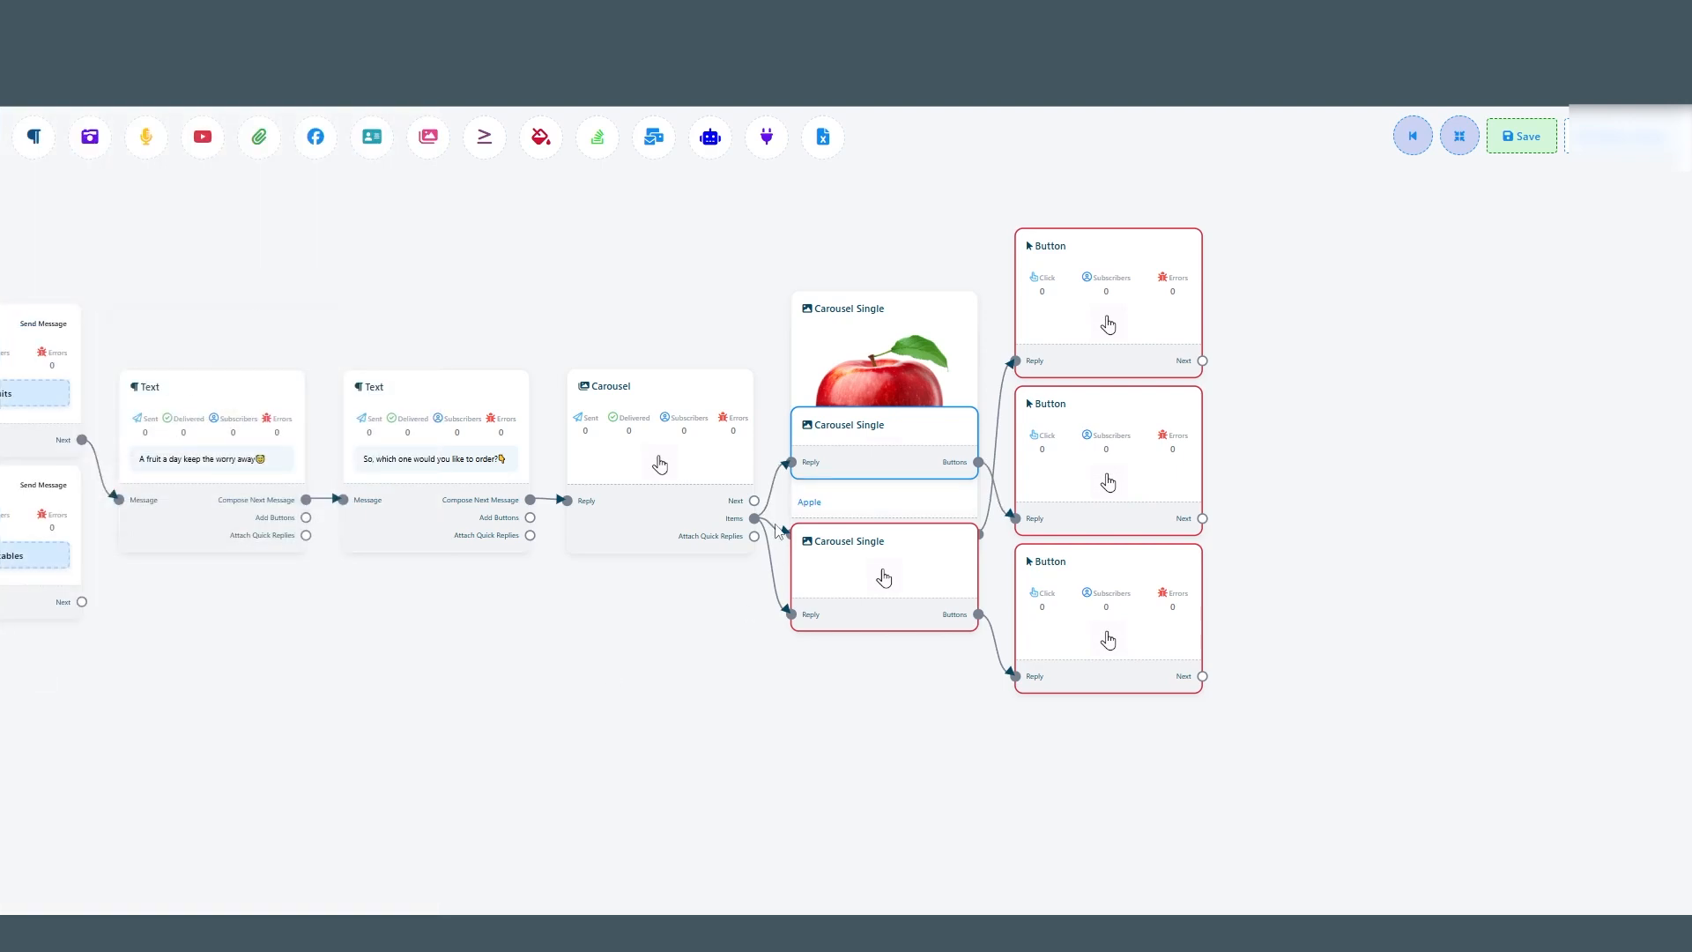
Configure the third carousel item with an uploaded kiwi image and the title Kiwi, and save it.
double_click(871, 554)
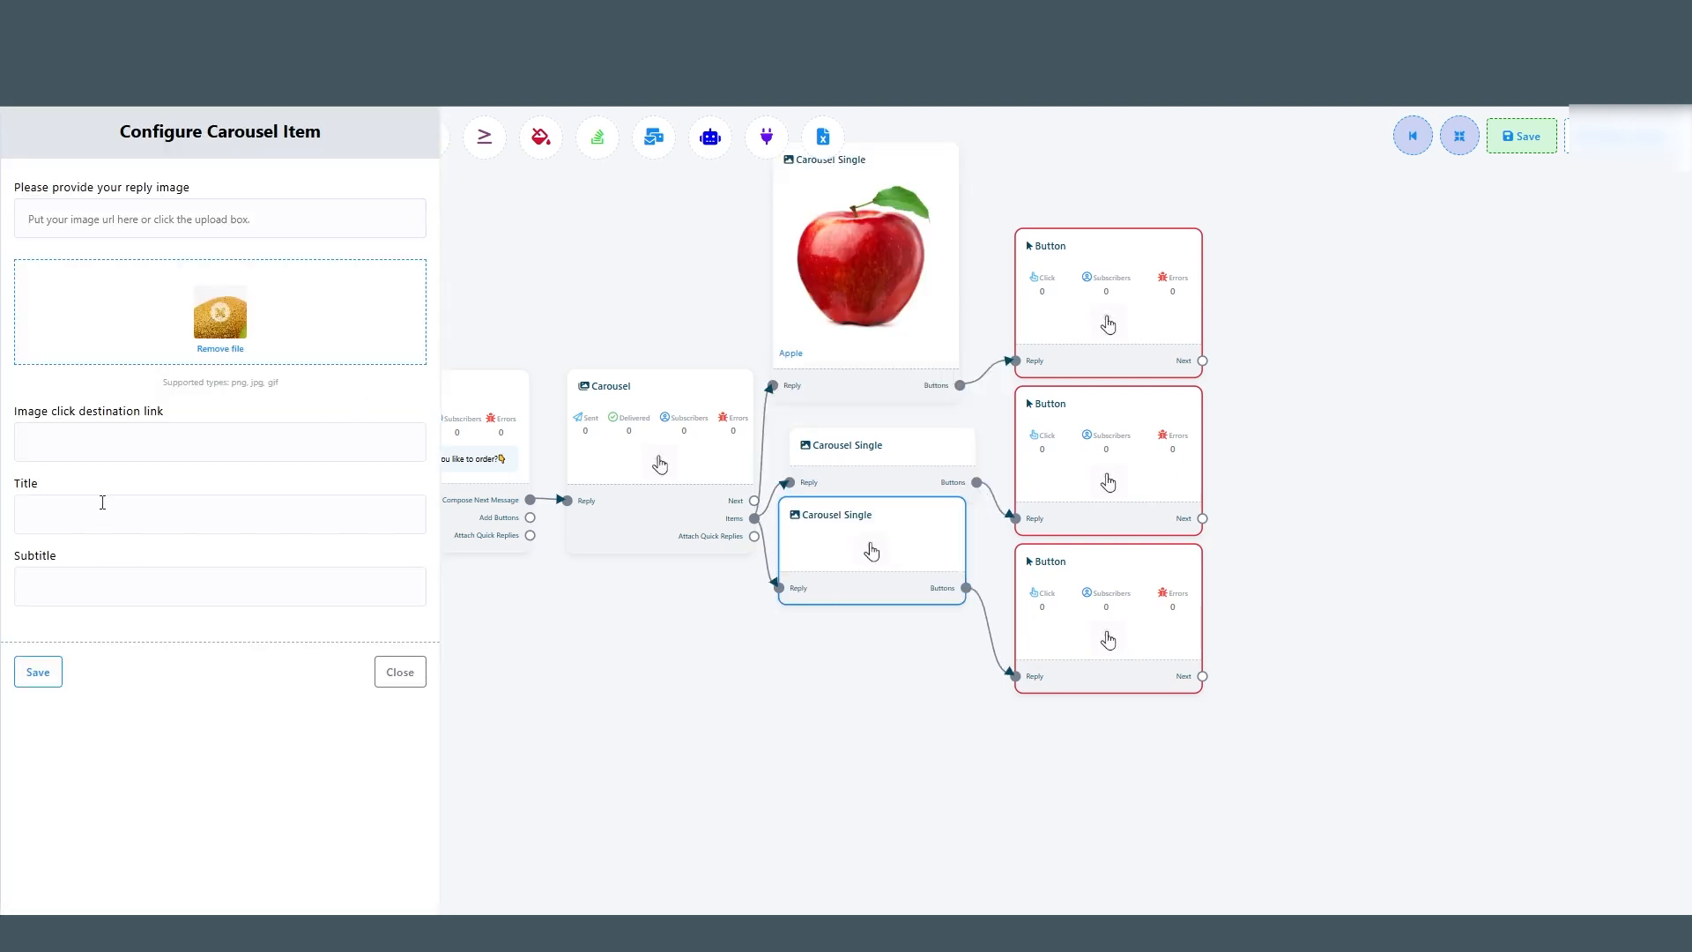
left_click(74, 506)
type("Kiwi")
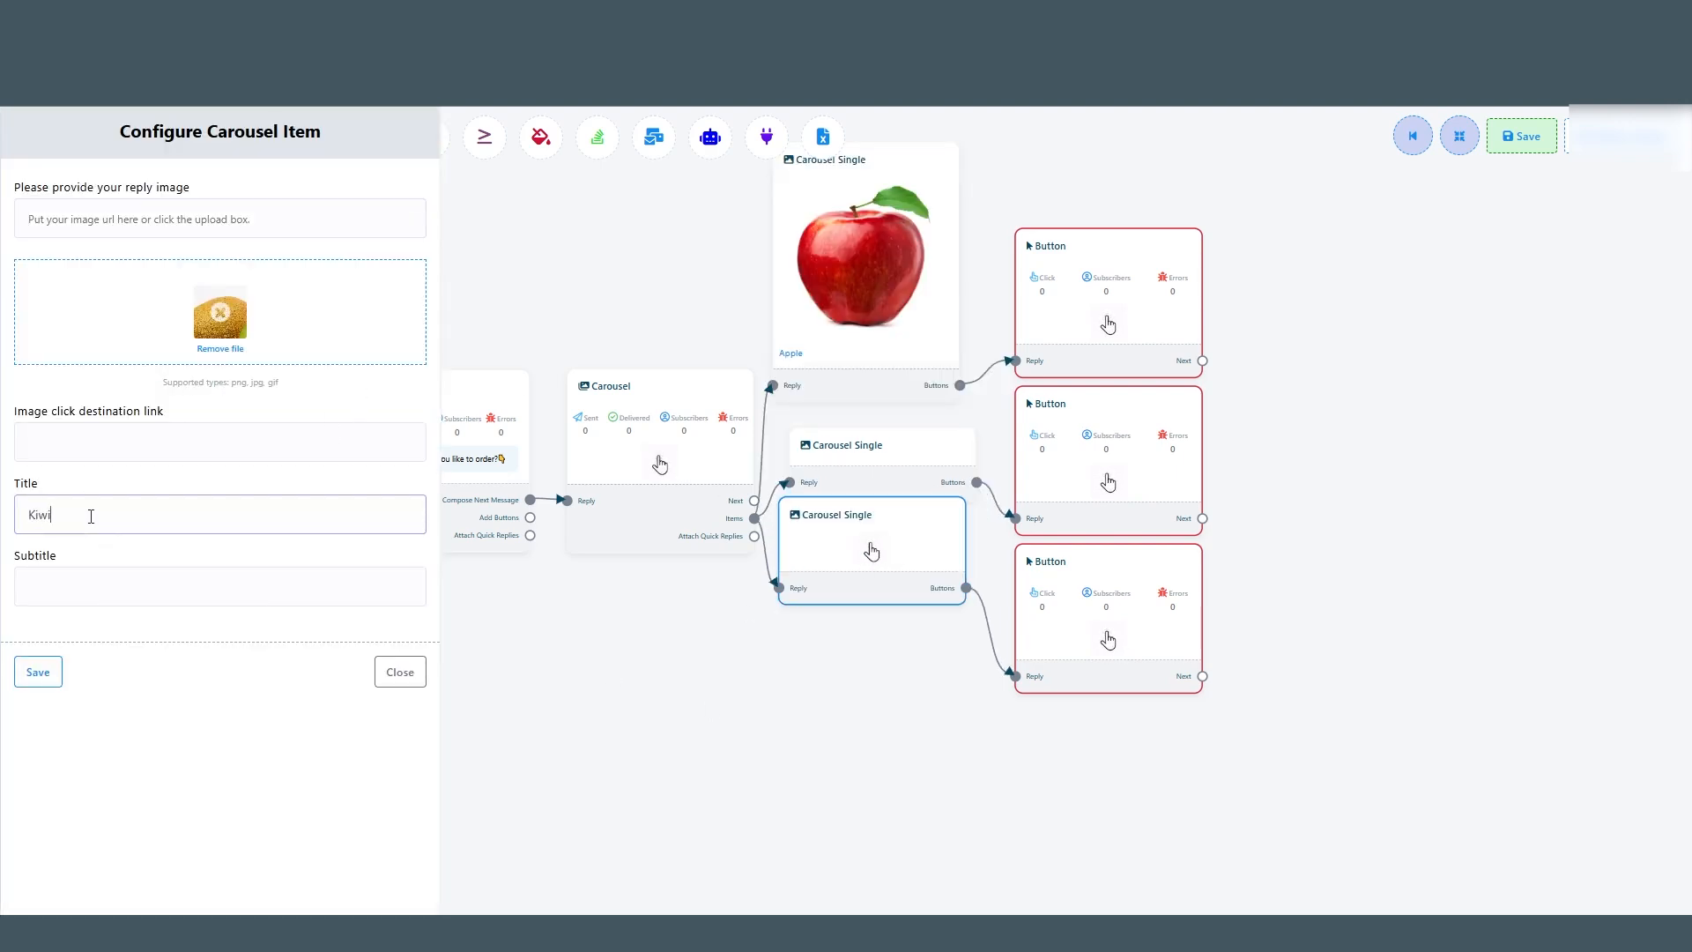
left_click(38, 672)
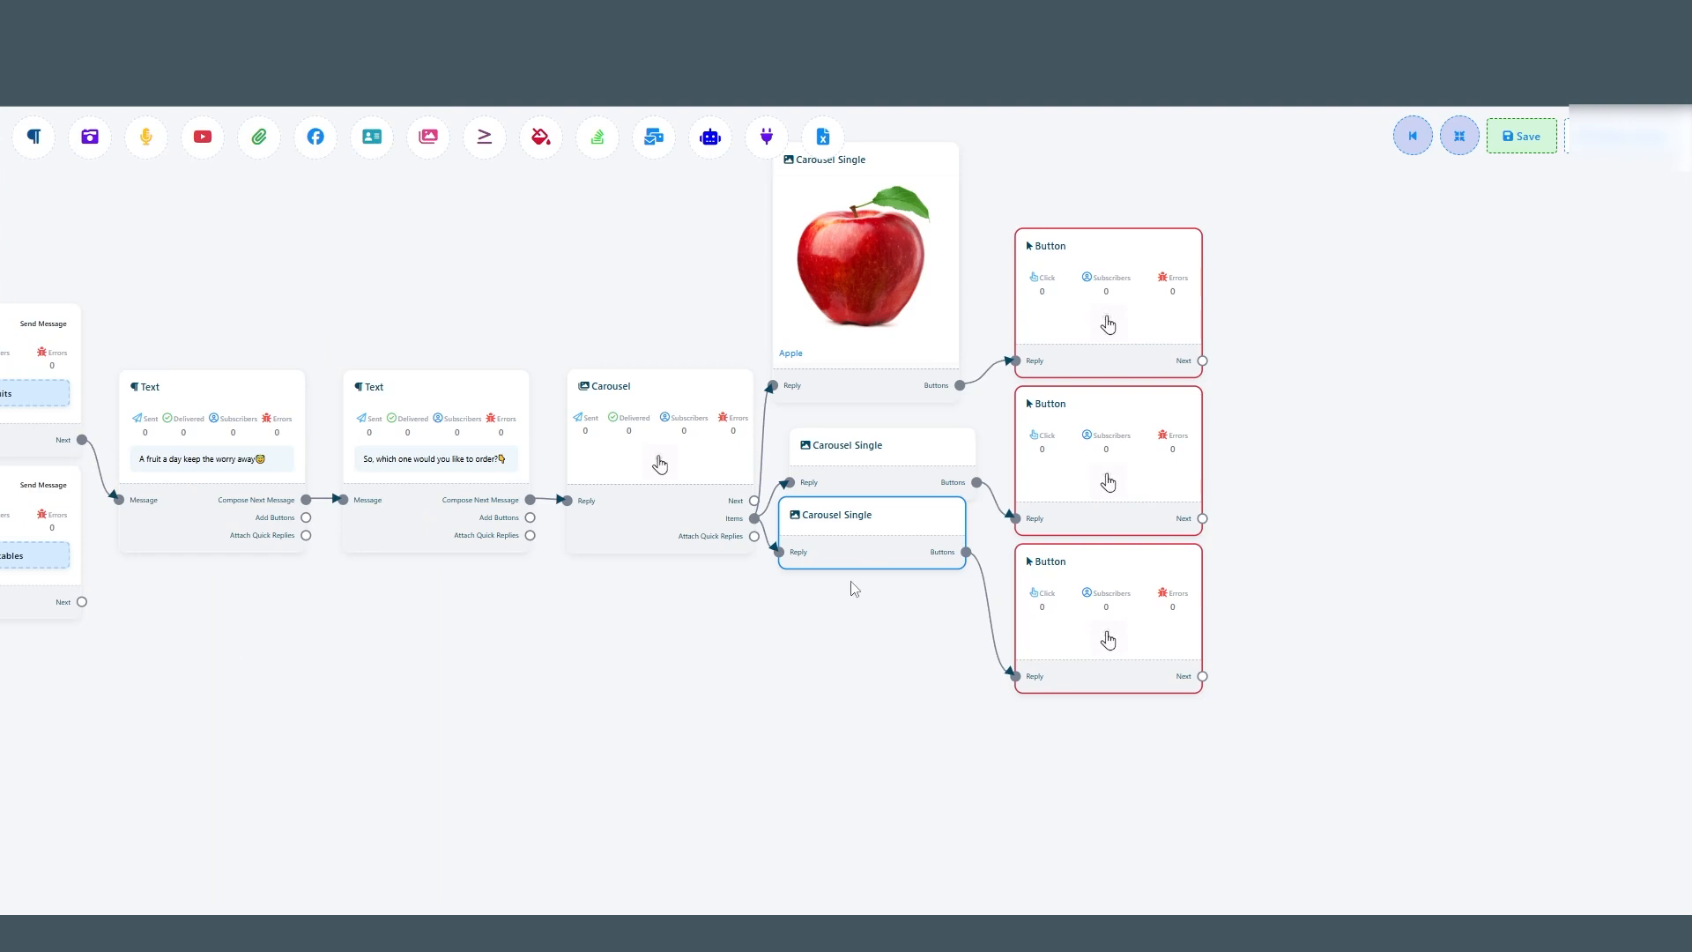
Add a fourth item to the carousel with an uploaded orange image and the title Oranges, and save it.
left_click_drag(754, 518, 791, 629)
left_click_drag(873, 678, 859, 627)
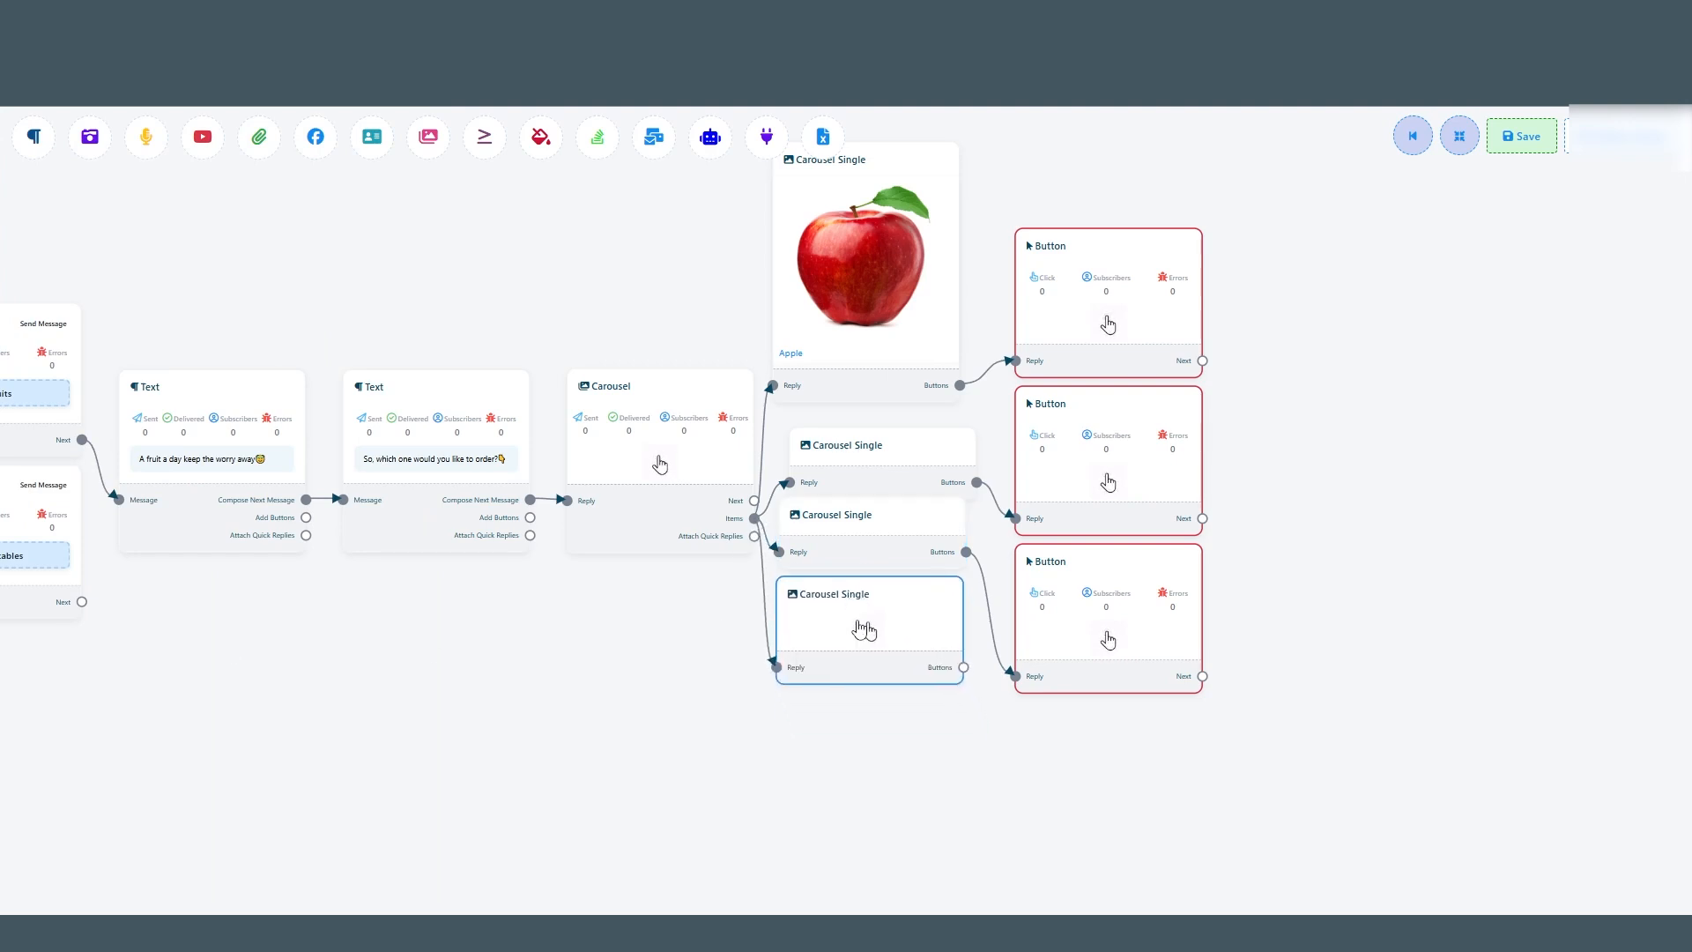
double_click(859, 629)
left_click(80, 515)
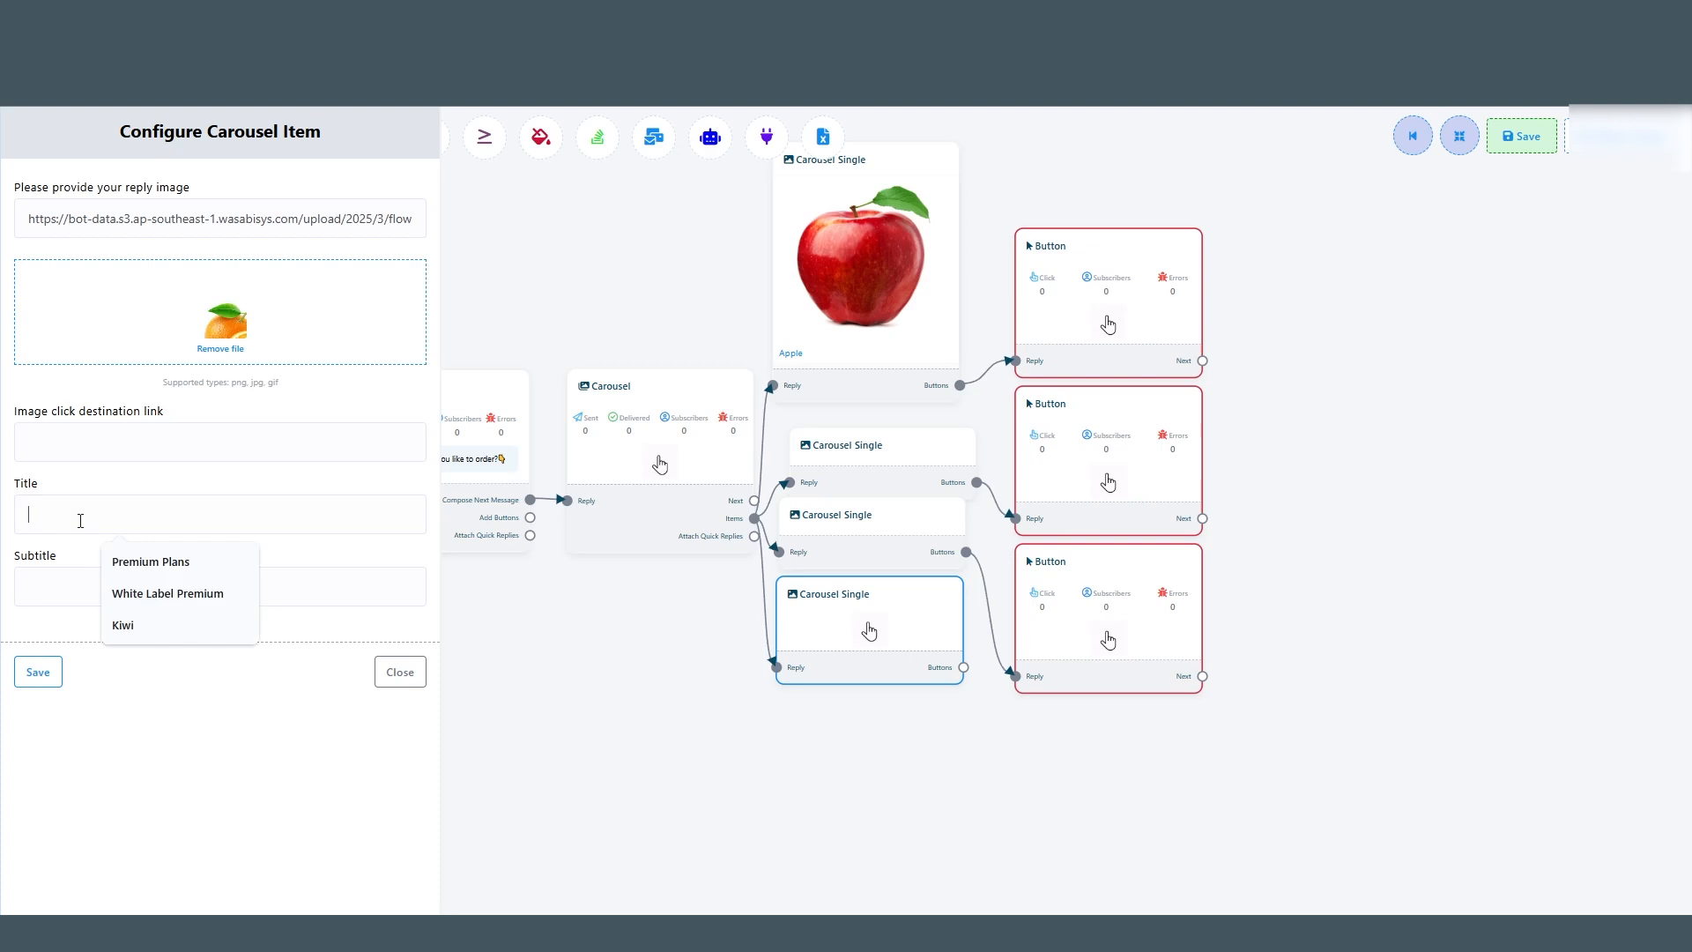
type("O")
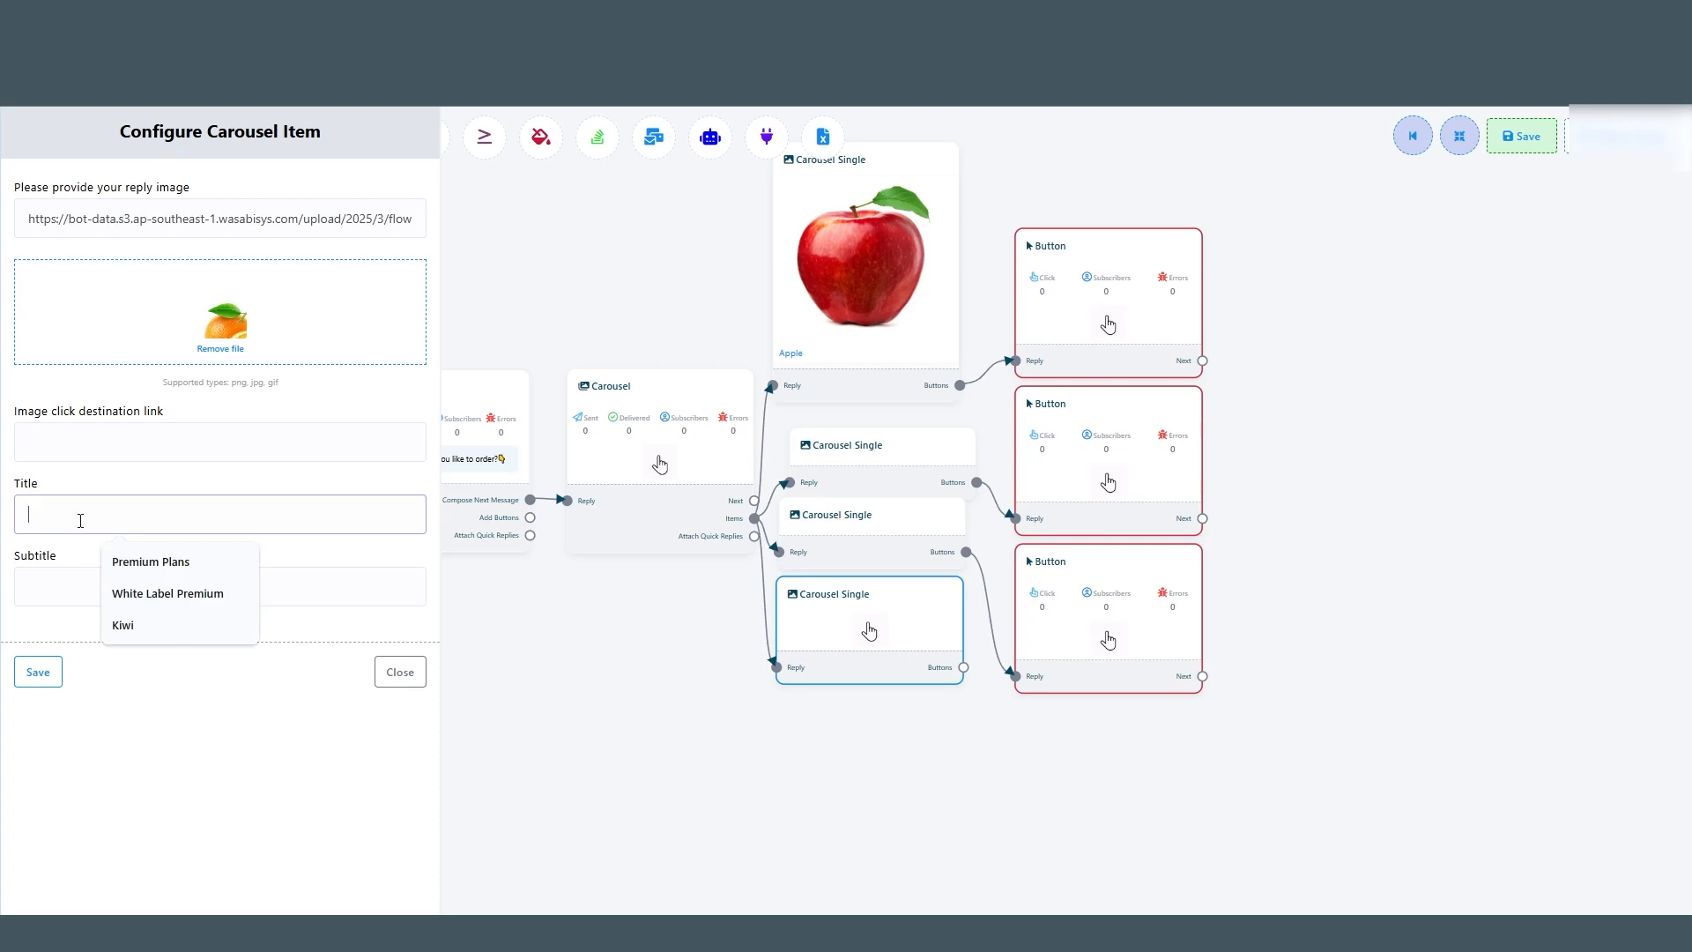
type("ranges")
left_click(38, 671)
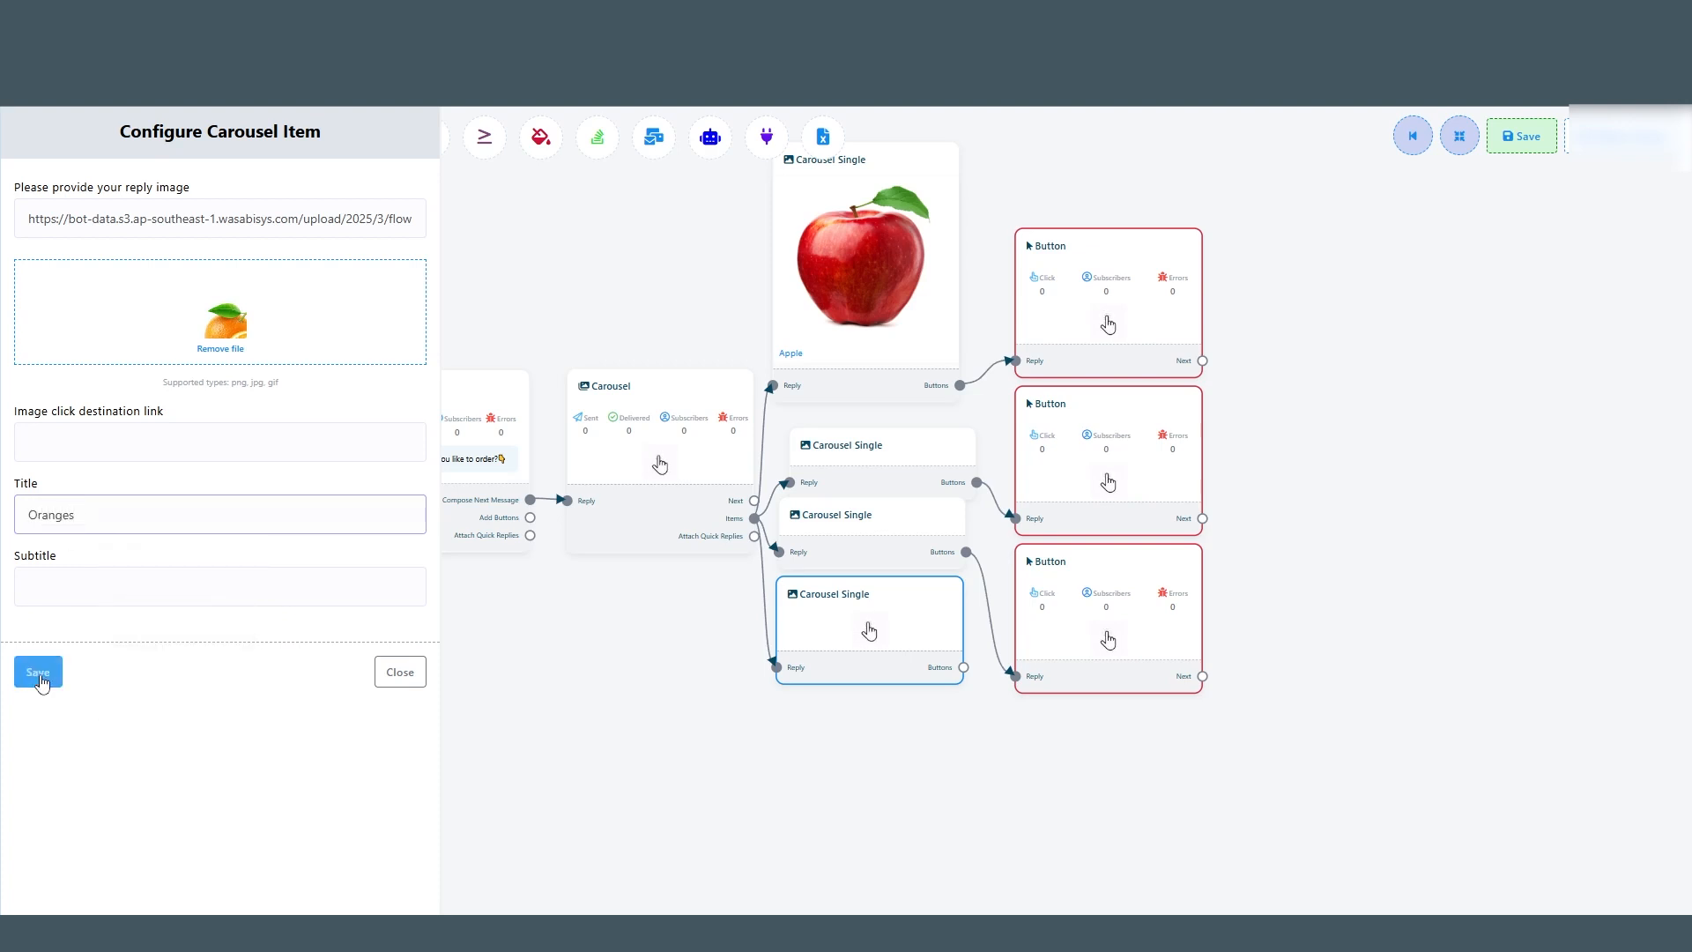
Attach a Button block to the Oranges carousel item and auto-arrange the flow's blocks.
mouse_move(850, 665)
left_mouse_down()
mouse_move(855, 634)
mouse_move(889, 618)
mouse_move(859, 675)
left_mouse_up()
left_click(1460, 136)
left_click_drag(1407, 228, 1266, 353)
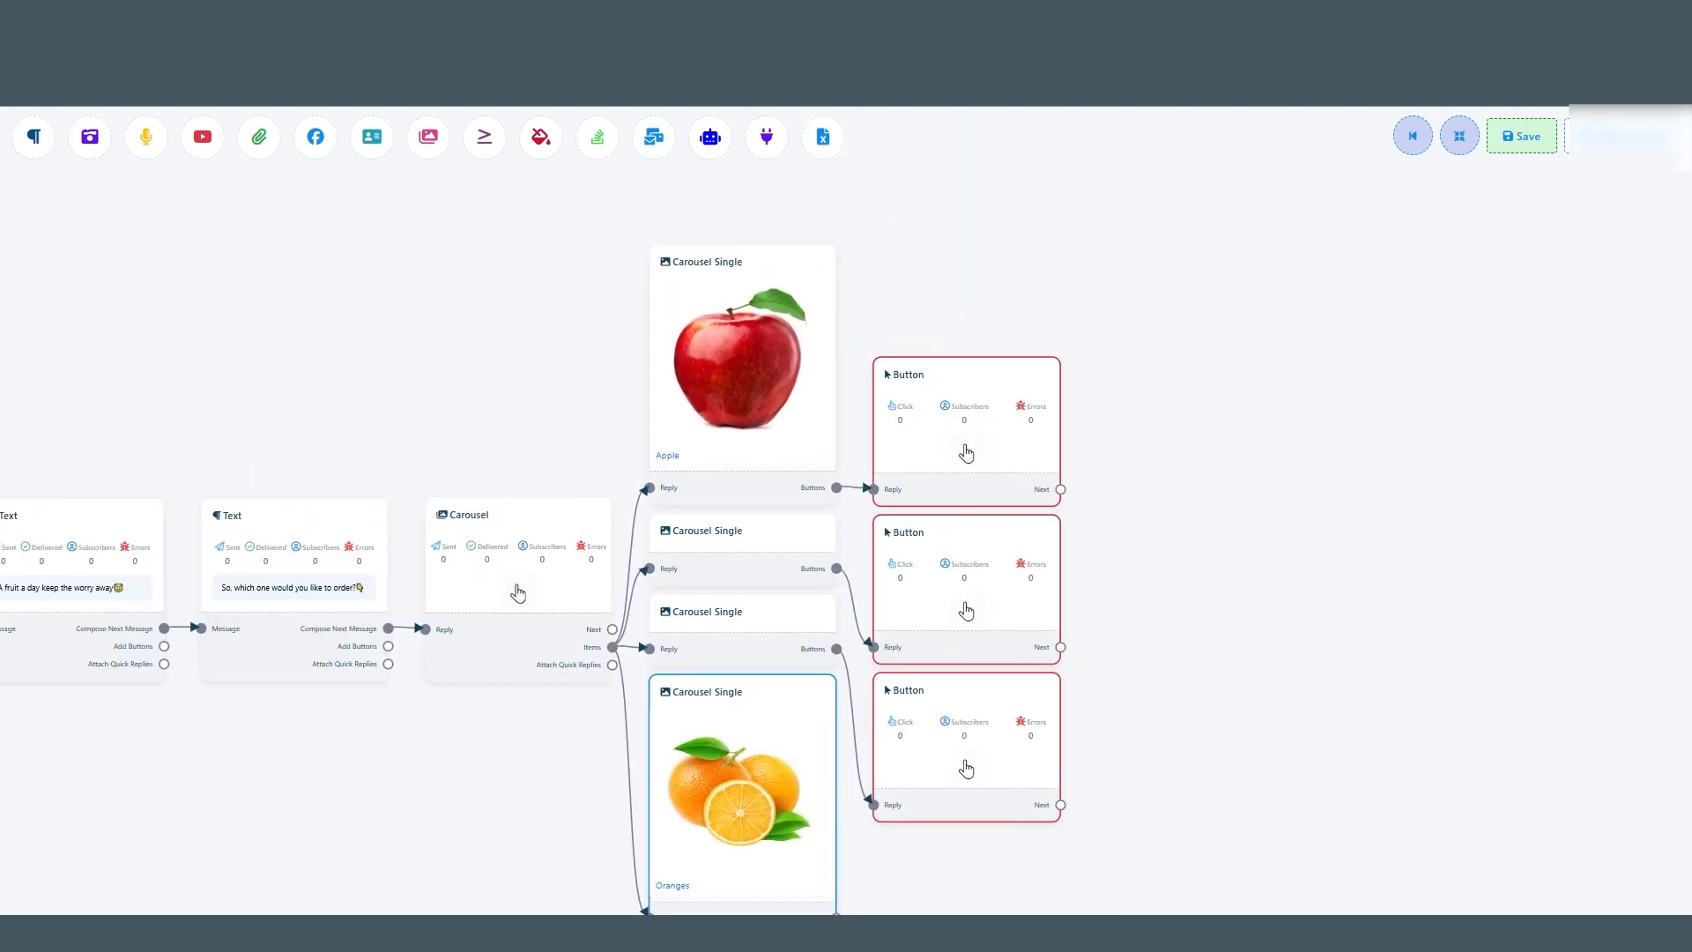
scroll(1191, 728, "down", 5)
scroll(1140, 757, "up", 4)
left_click_drag(932, 861, 1048, 830)
left_click_drag(1091, 860, 1005, 823)
left_click(1460, 136)
left_click_drag(1356, 563, 1039, 621)
scroll(896, 516, "up", 4)
Configure the Apple item's button with the name Buy Now and the Send Message action, and save it.
double_click(646, 388)
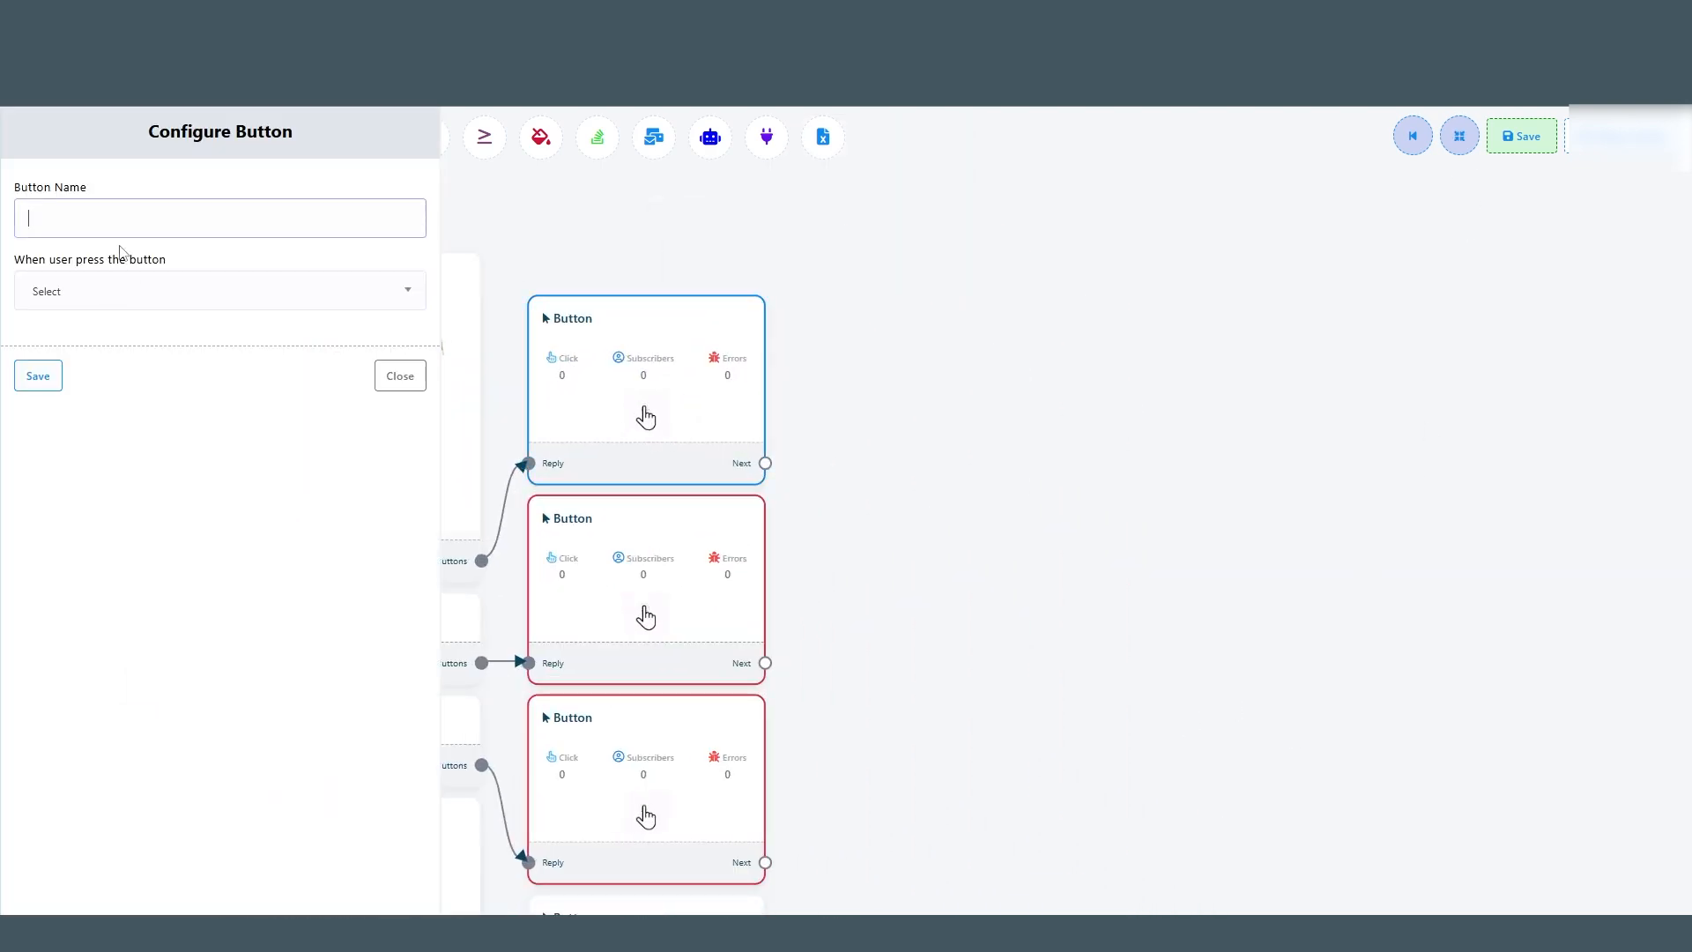
left_click(102, 204)
type("y Now")
left_click(61, 289)
left_click(53, 408)
left_click(38, 752)
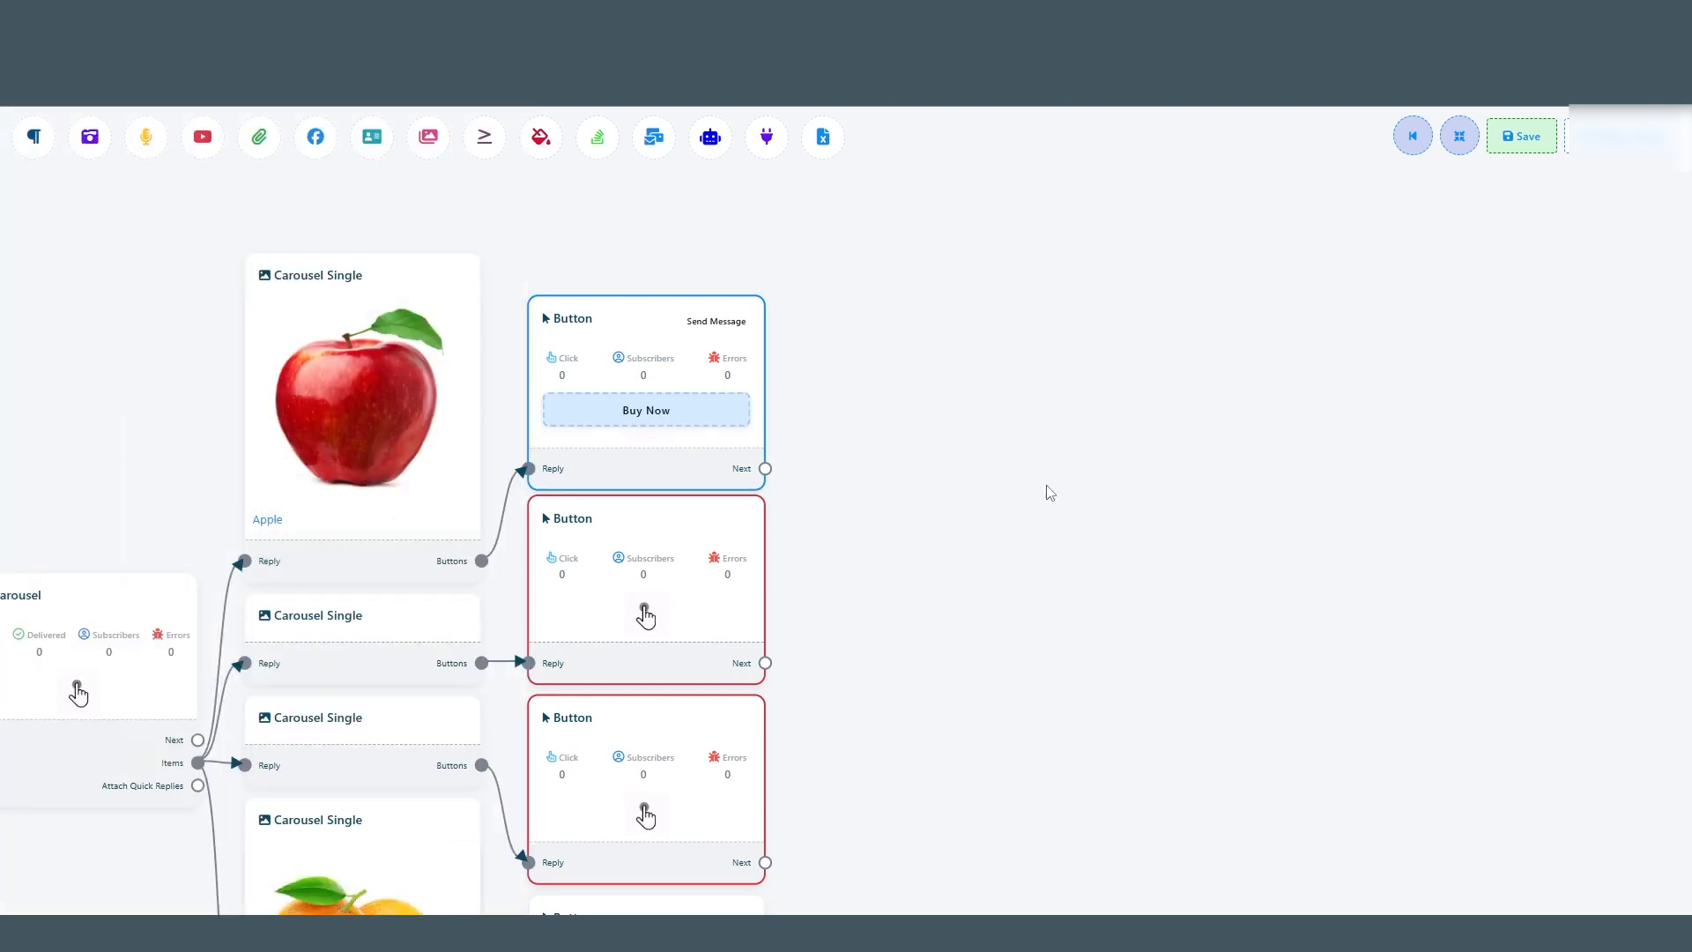
Copy the Apple button's name to the second carousel item's button, set its action to Send Message, and save it.
double_click(622, 362)
triple_click(38, 220)
key("ctrl+c")
left_click(50, 756)
double_click(641, 576)
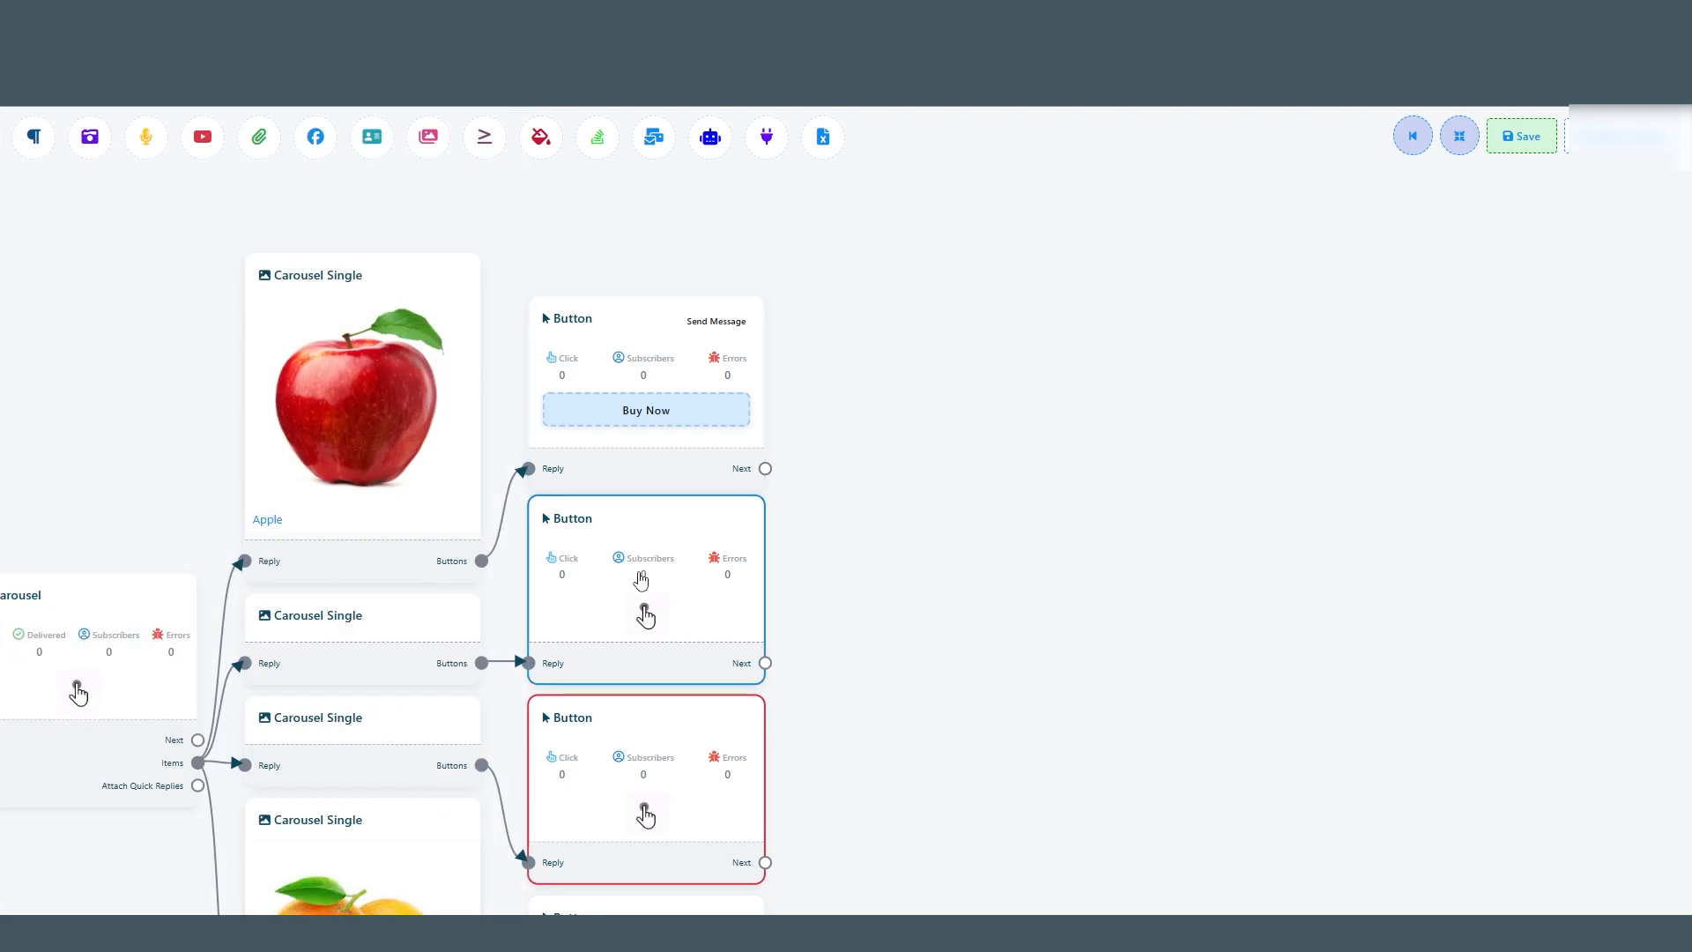
key("ctrl+v")
left_click(82, 297)
left_click(79, 408)
left_click(38, 757)
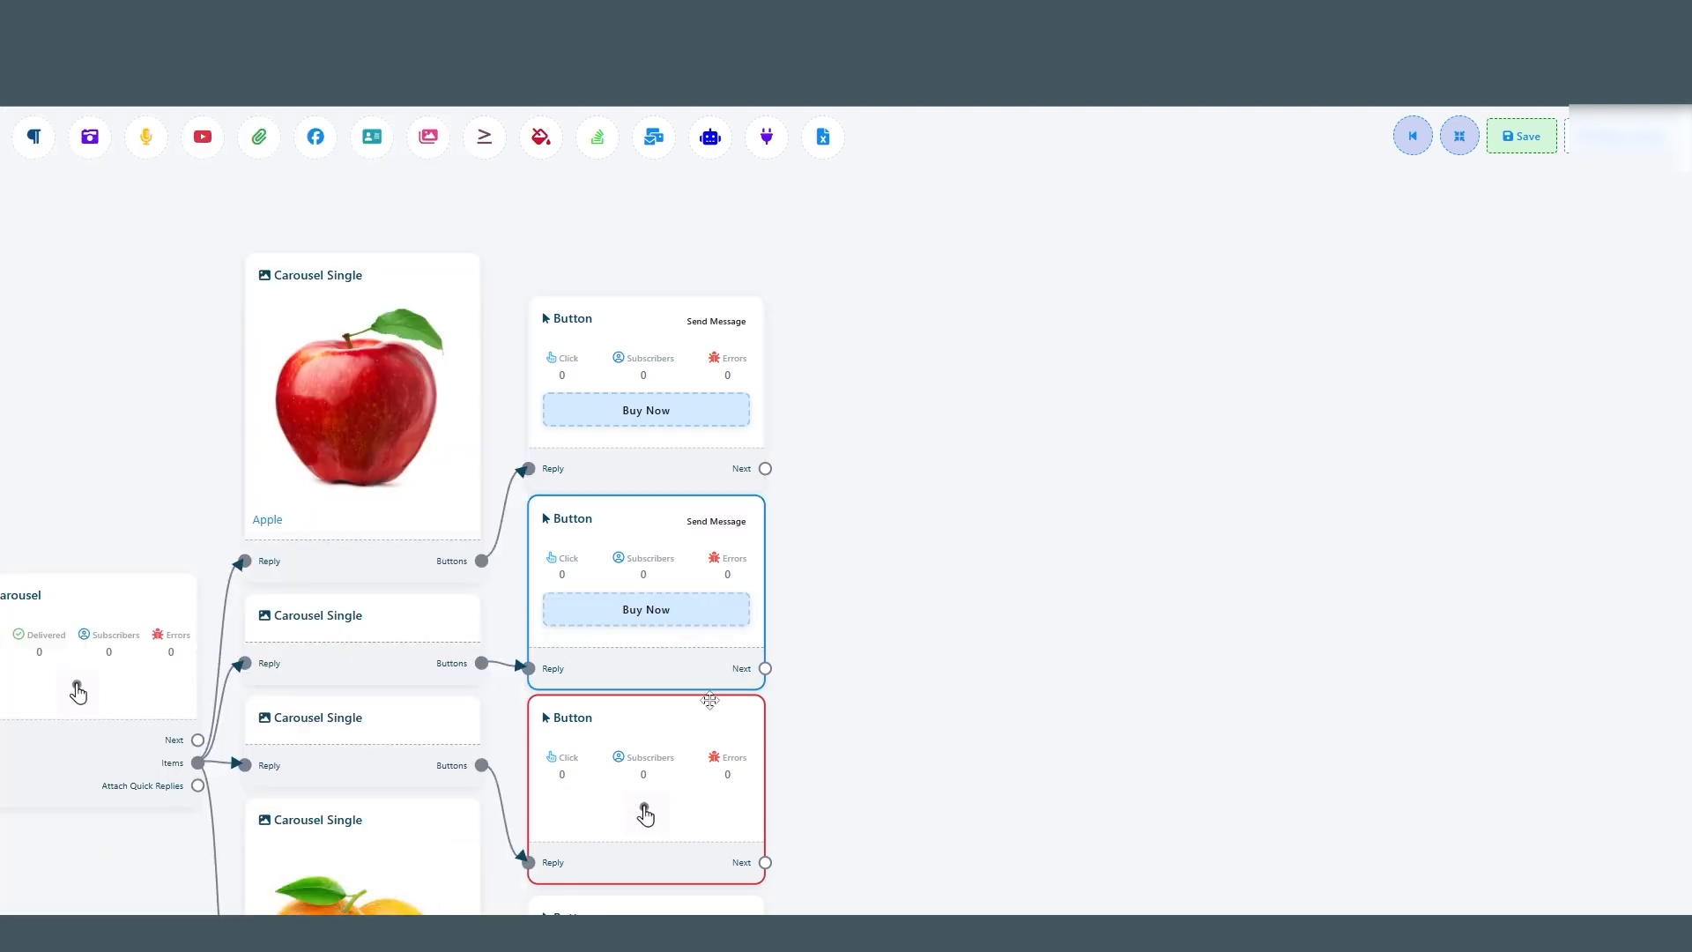
Name the third carousel item's button Buy Now with the Send Message action, and save it.
double_click(642, 808)
key("ctrl+v")
left_click(82, 290)
left_click(44, 392)
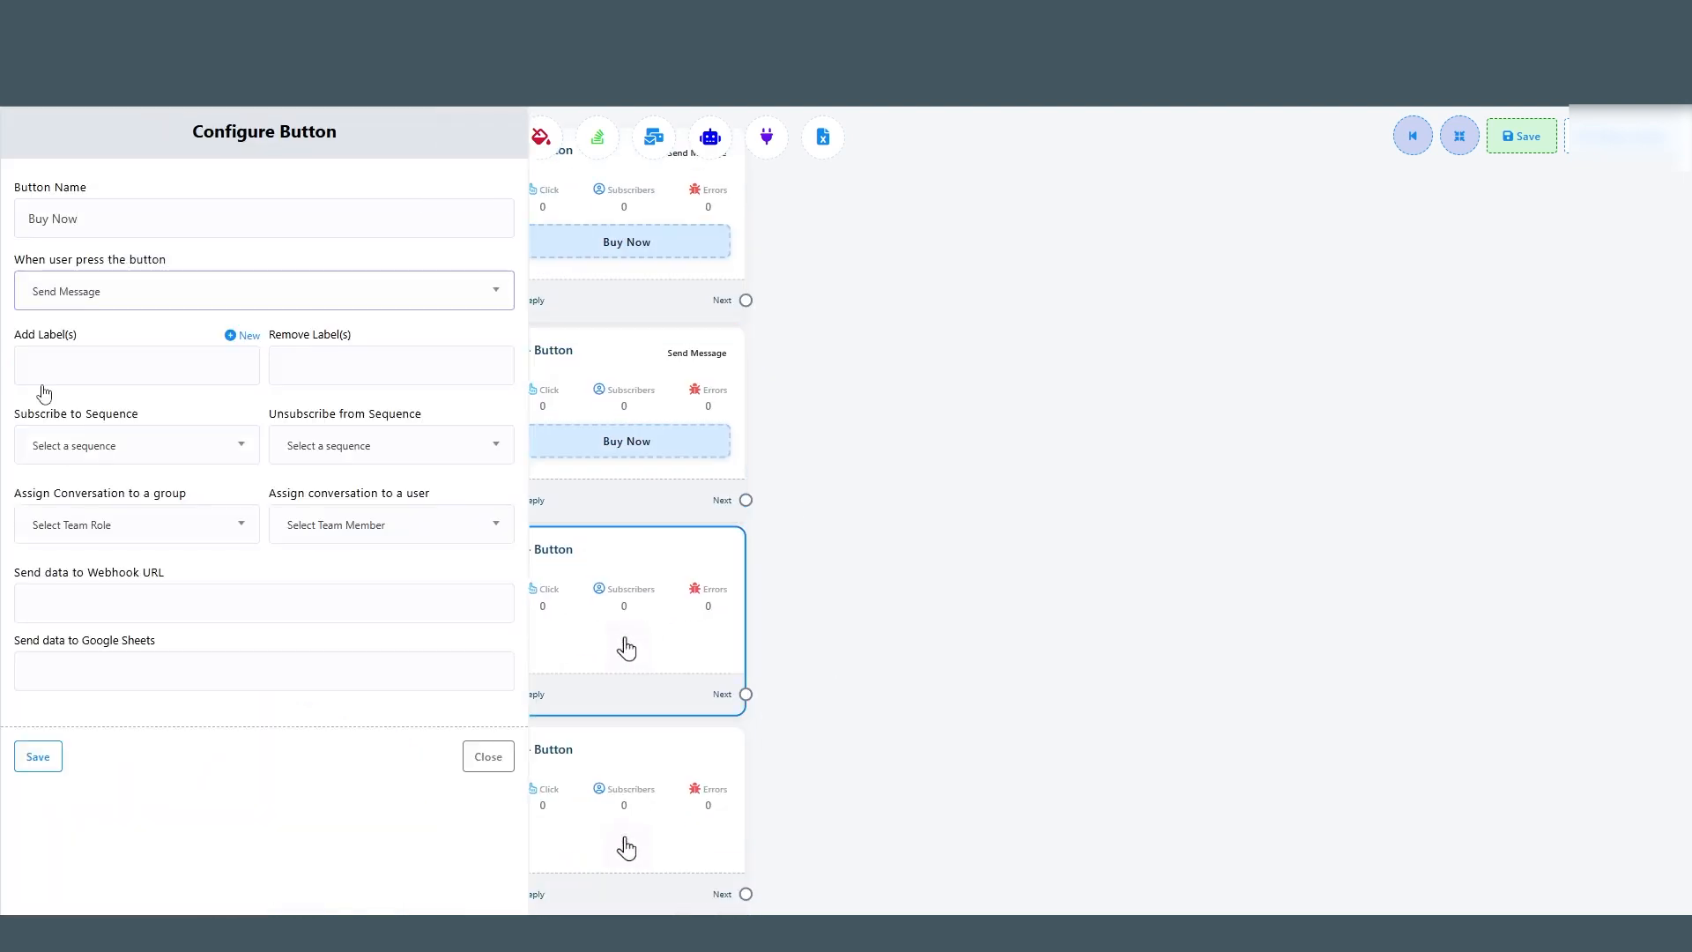
left_click(38, 756)
Name the Oranges item's button Buy Now with the Send Message action, and save it.
double_click(627, 841)
key("ctrl+v")
left_click(82, 290)
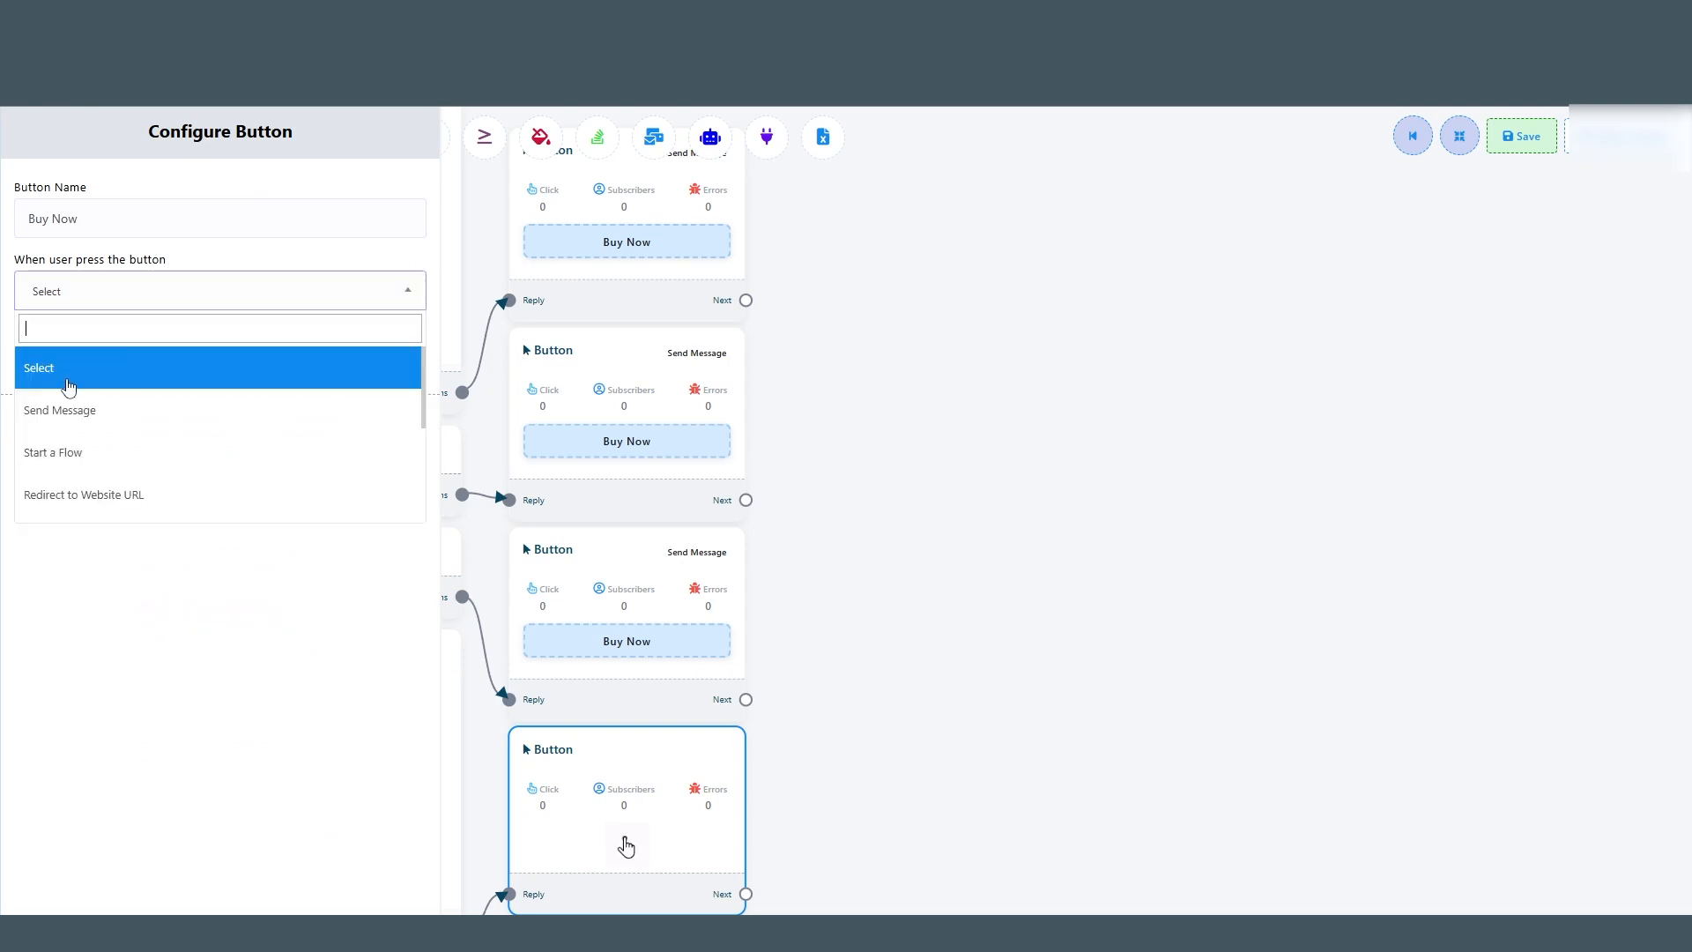
left_click(53, 402)
left_click(38, 804)
Attach a User Input Flow block to the Apple item's Buy Now button and place it beside that button.
scroll(862, 604, "down", 3)
left_click_drag(862, 553, 772, 632)
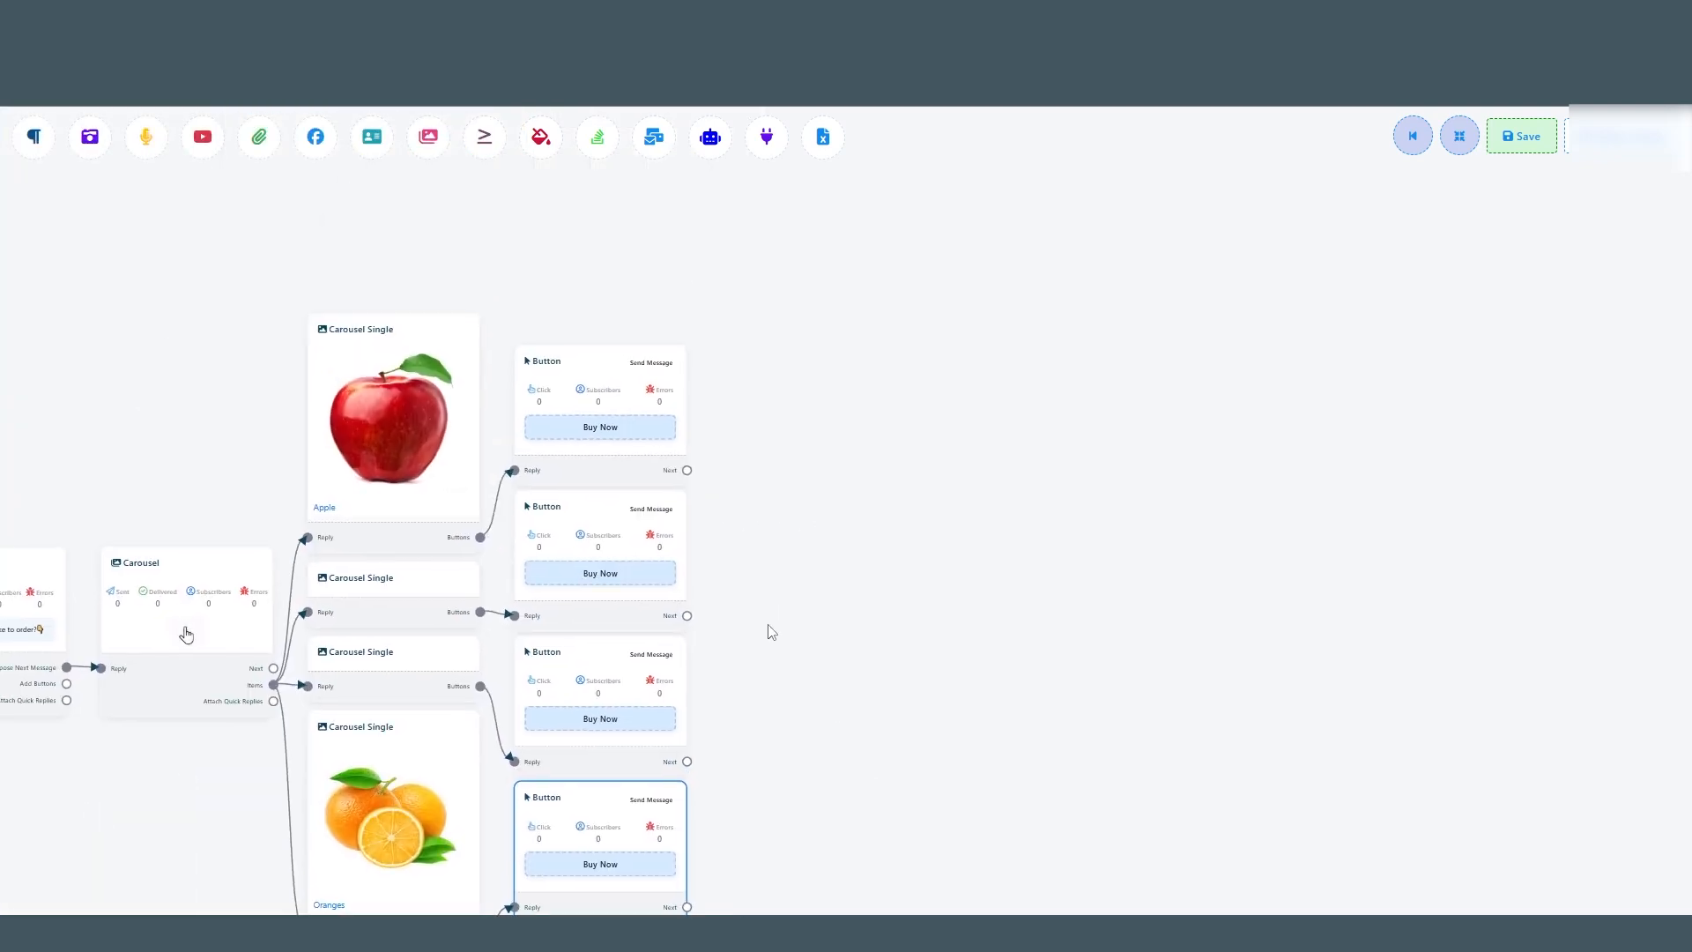
scroll(721, 495, "up", 3)
left_click_drag(711, 458, 741, 489)
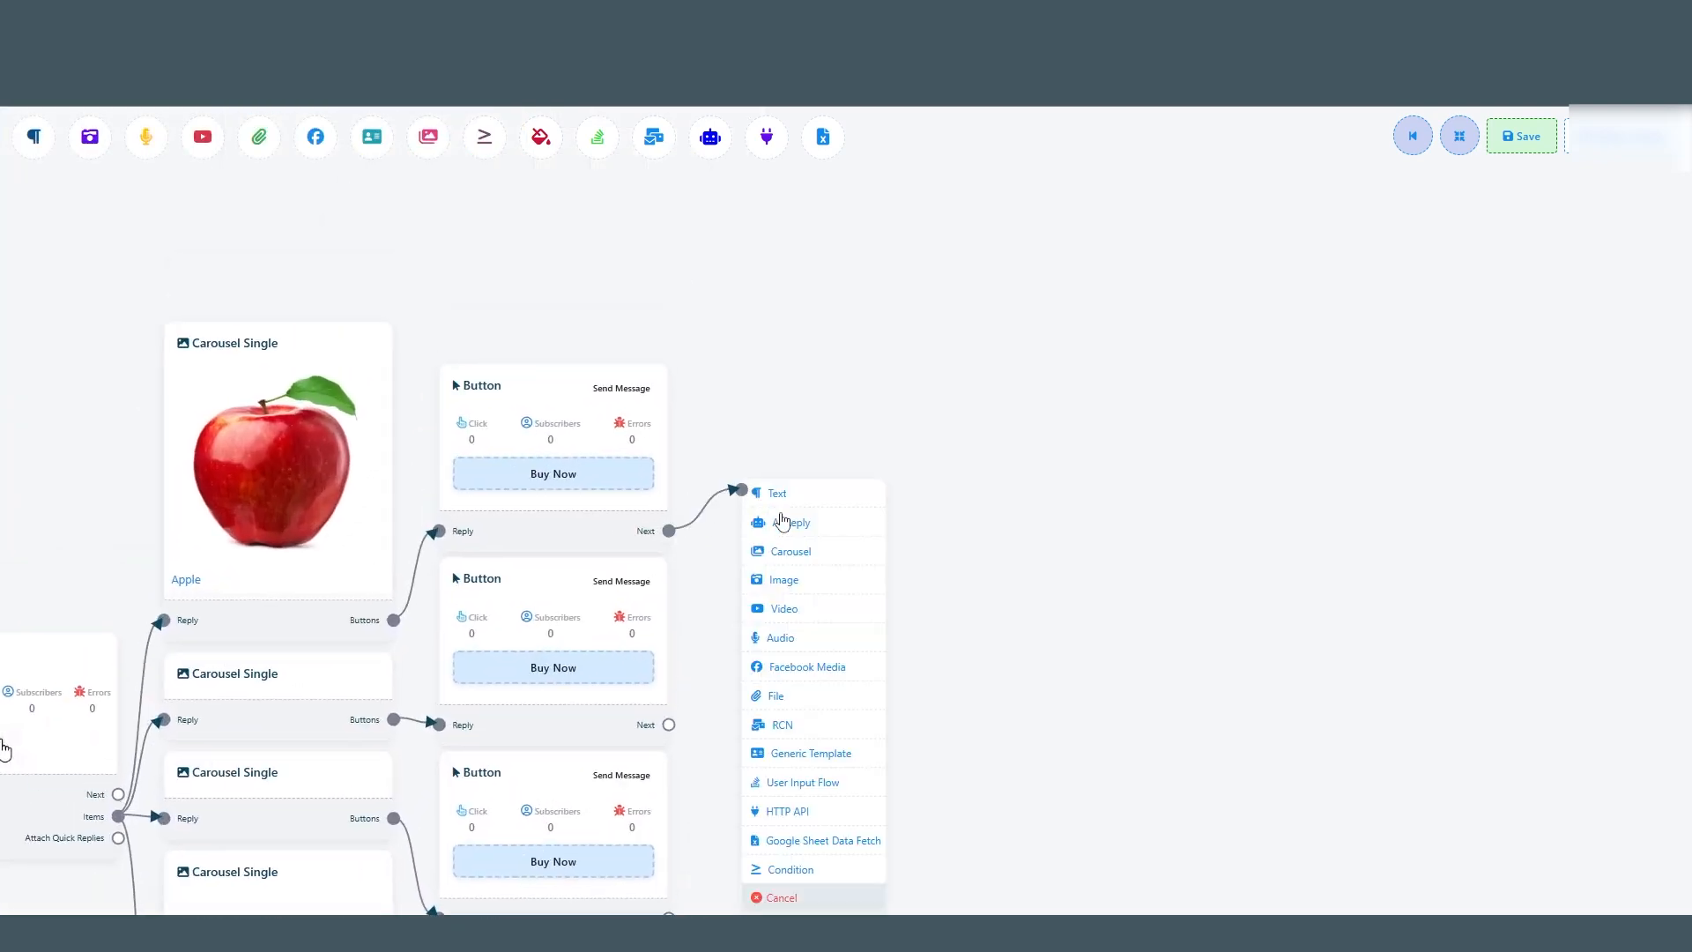
left_click(803, 782)
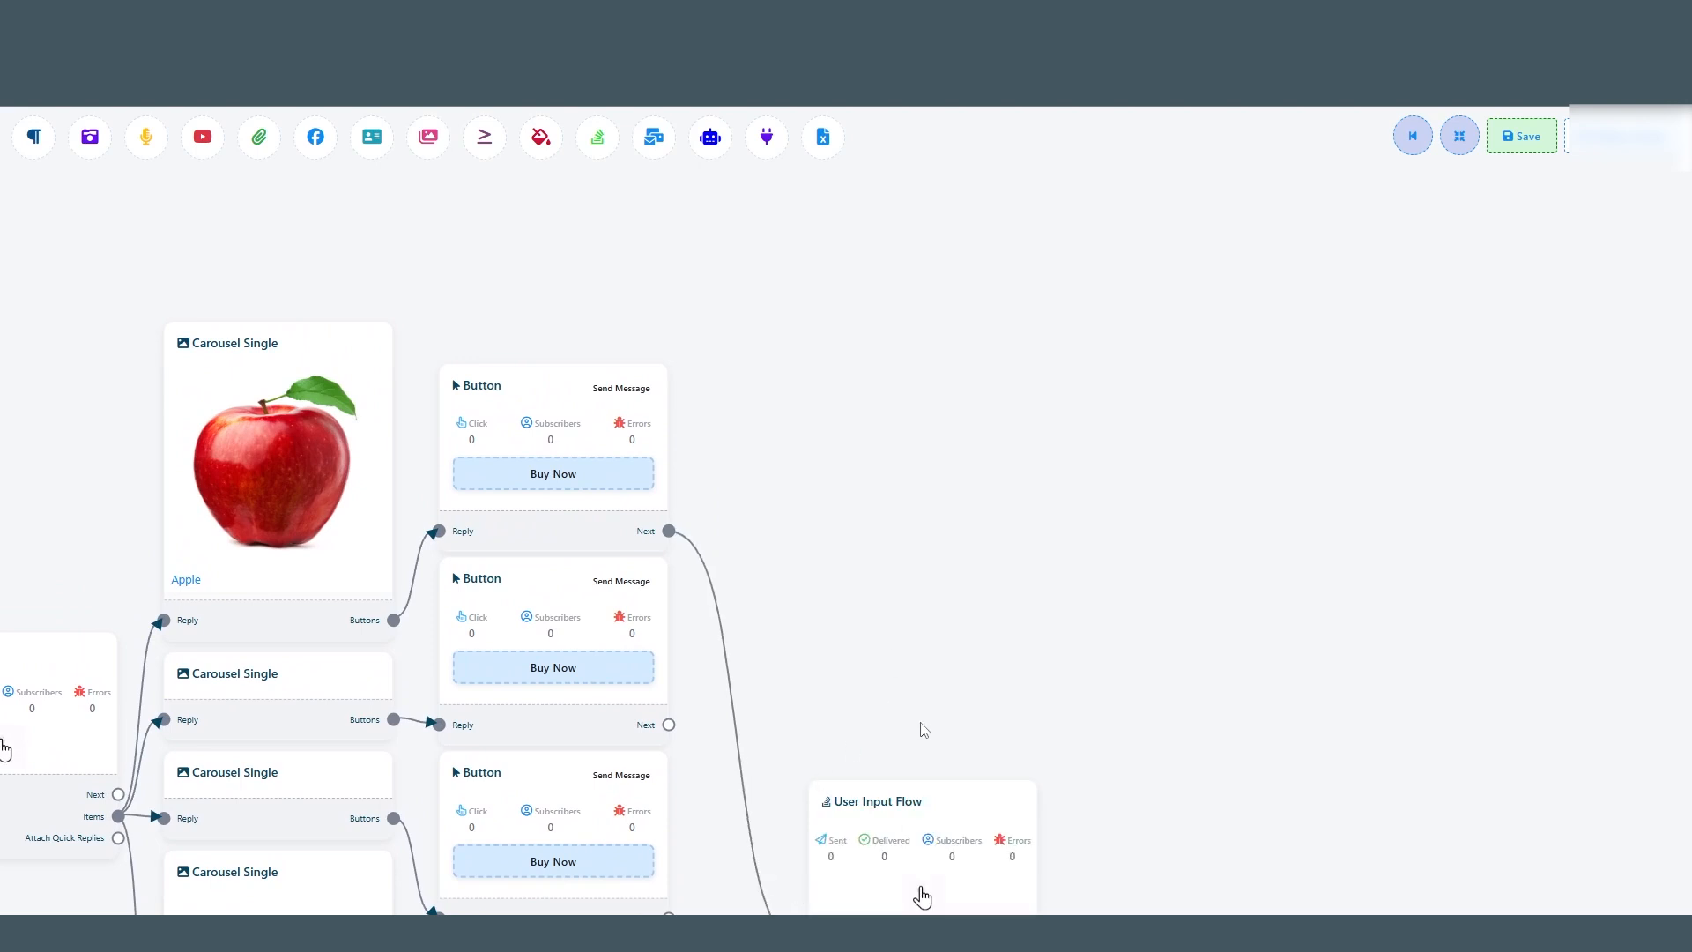
left_click_drag(922, 897, 808, 355)
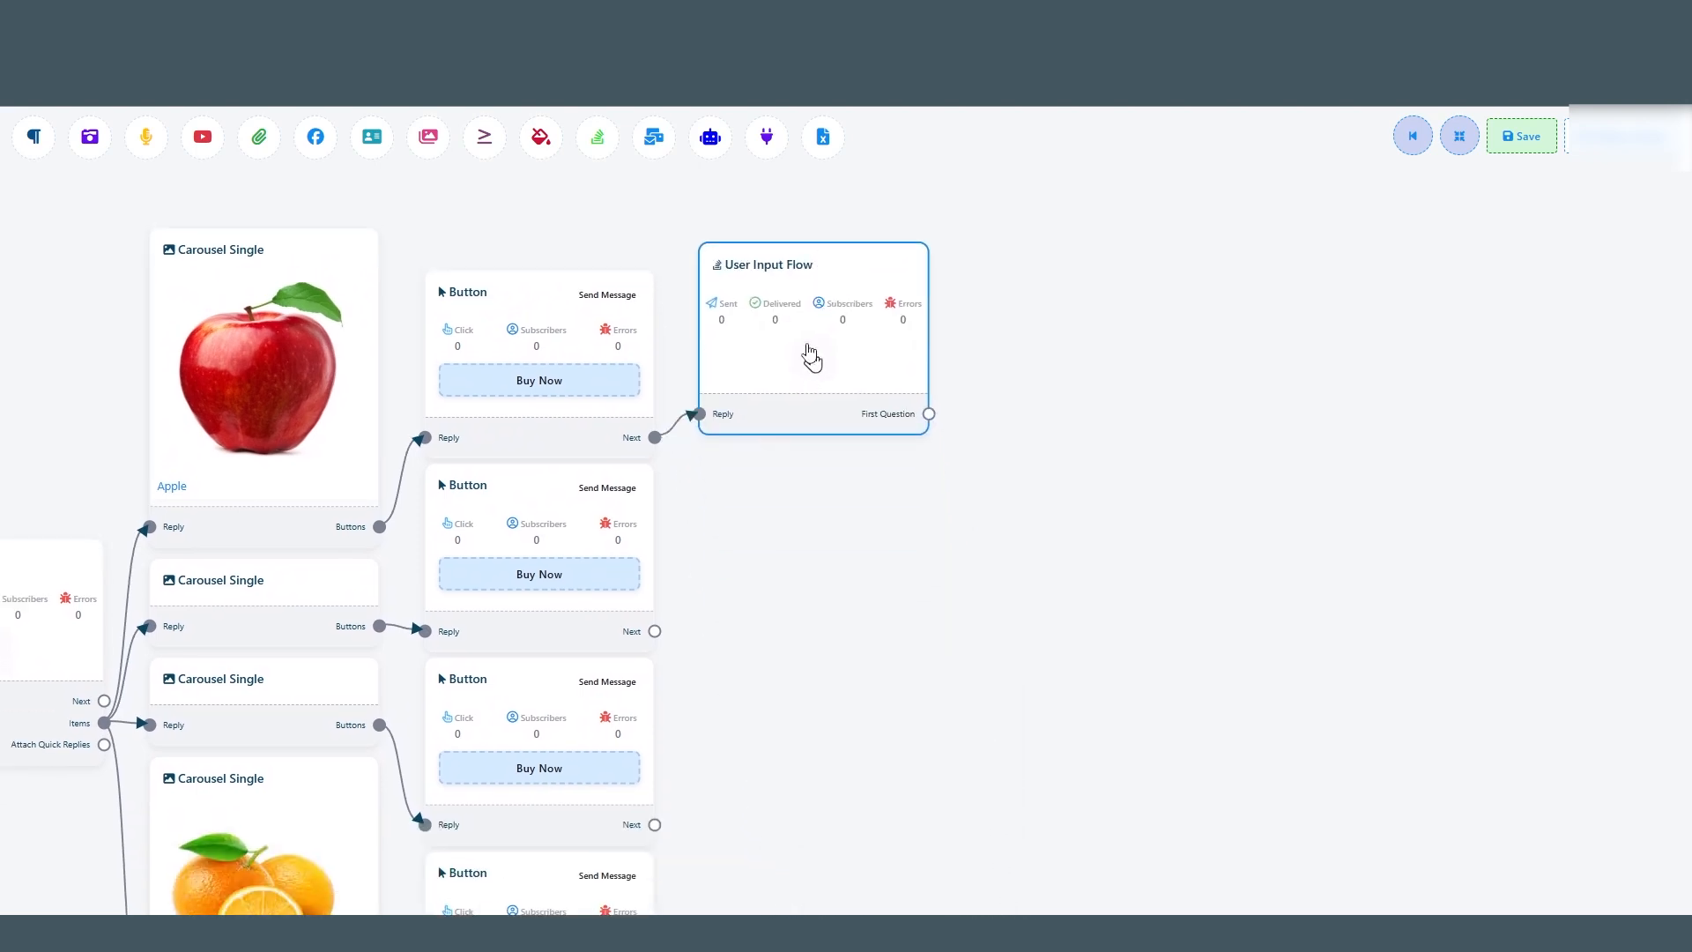
Set the User Input Flow block to a new input flow campaign named "User Information 1" and save it.
double_click(809, 356)
left_click(210, 359)
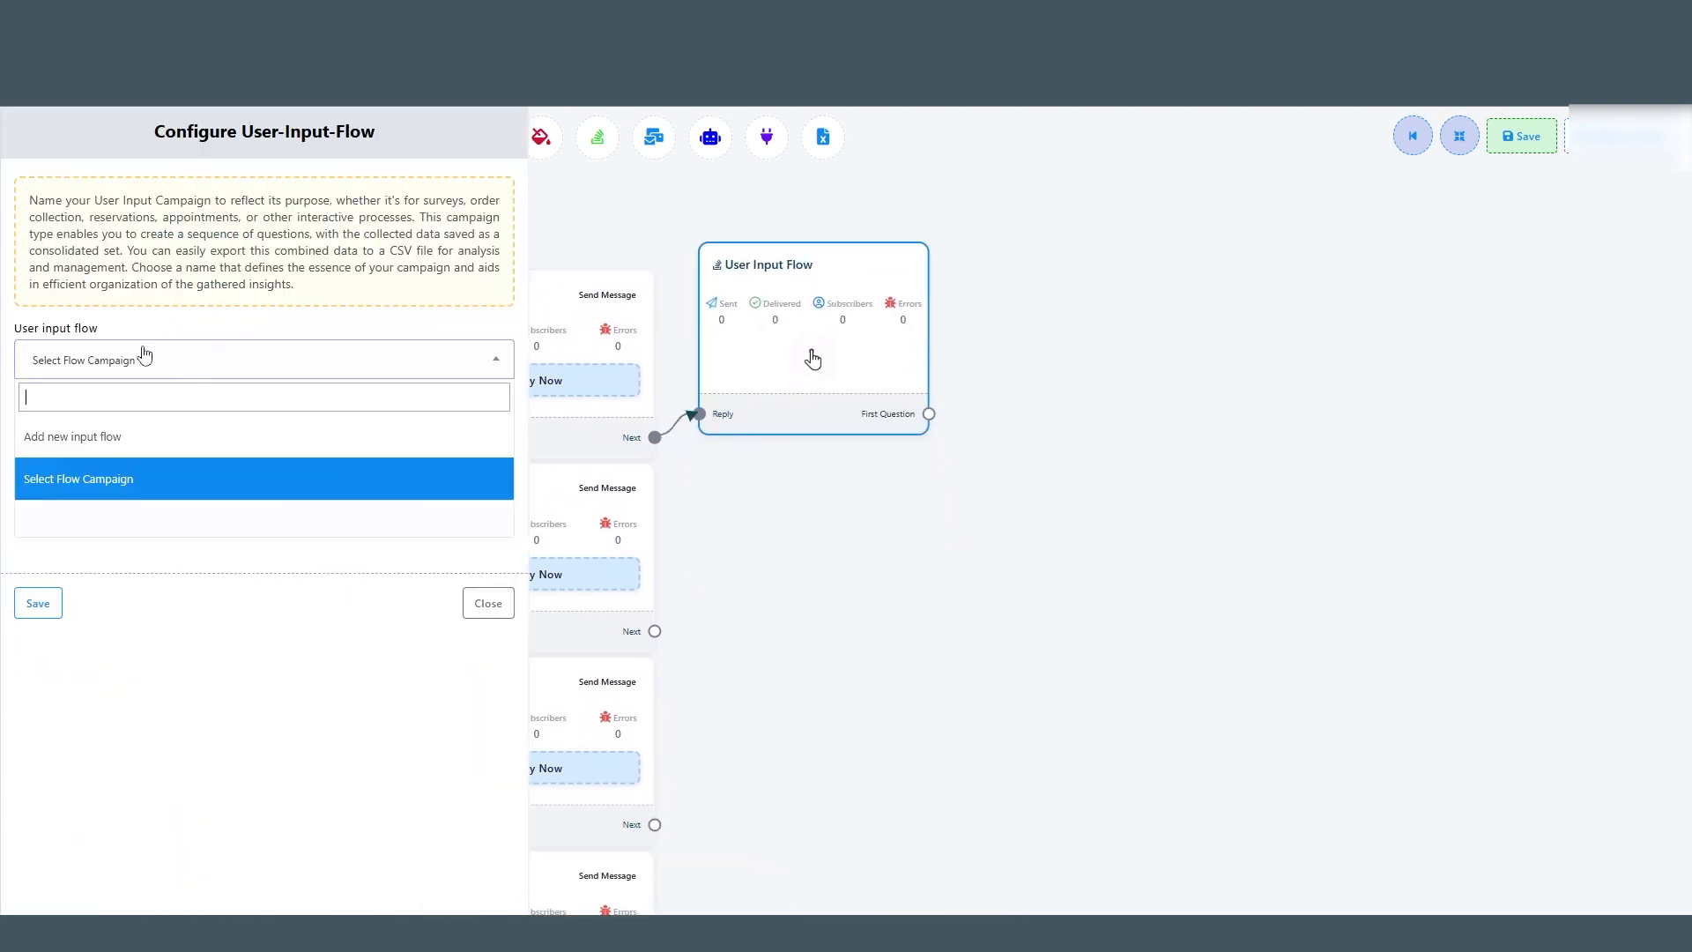
left_click(117, 436)
left_click(101, 451)
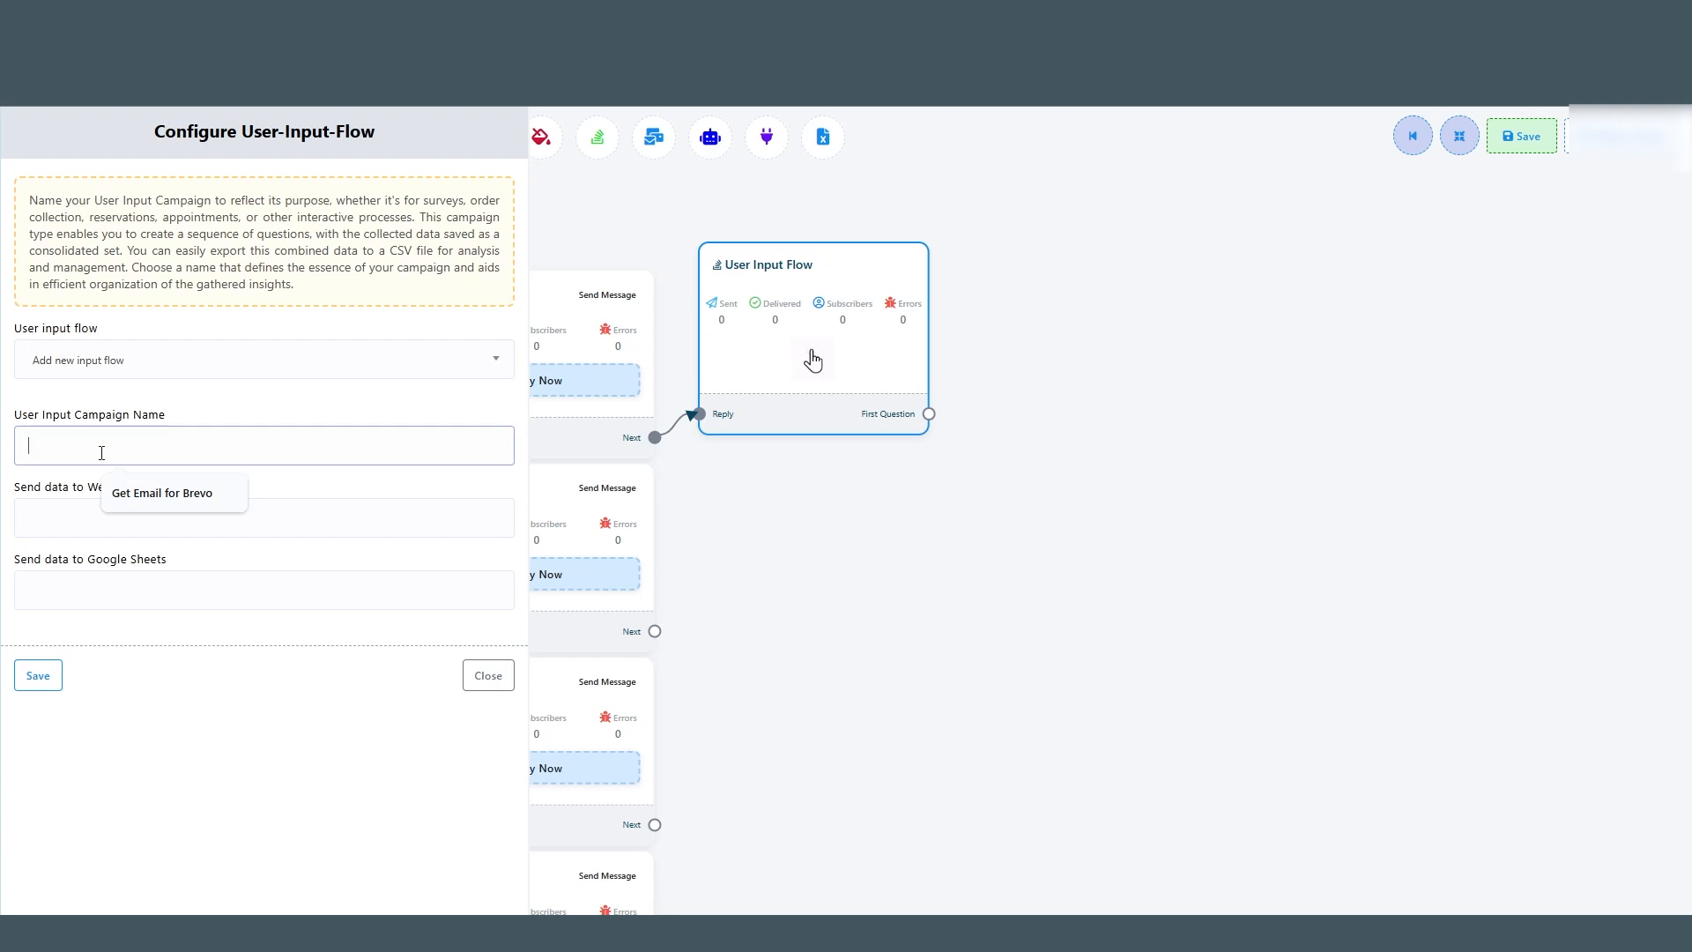
type("User Information 1")
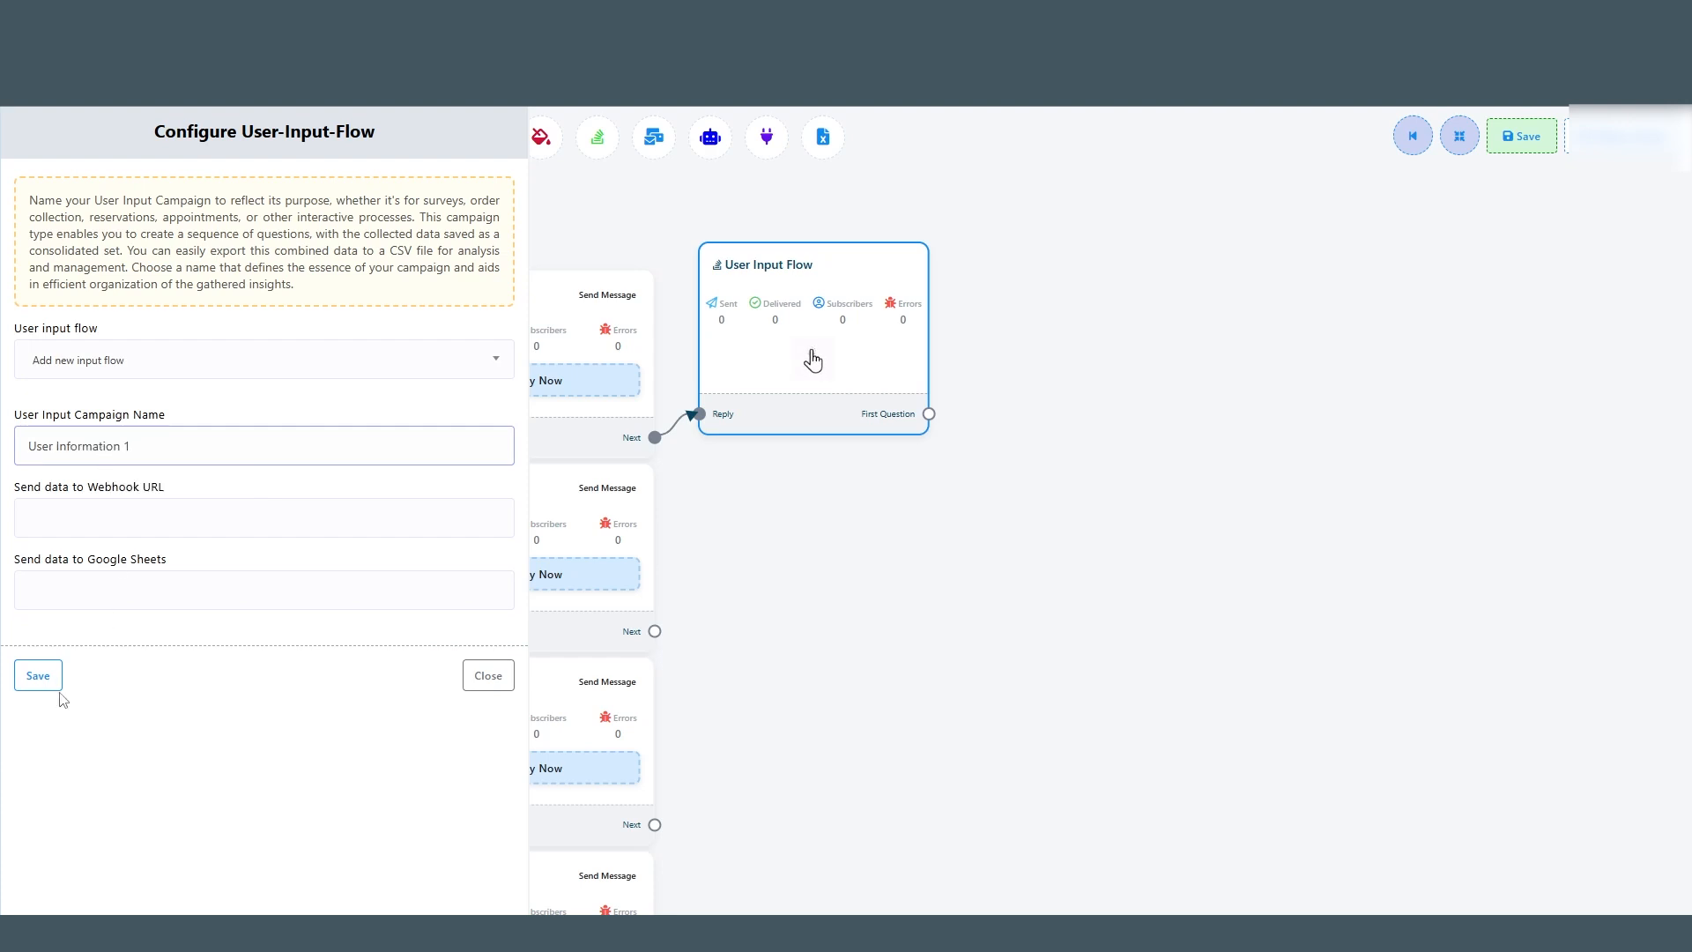
left_click(53, 685)
Make the first question multiple choice with the text "Please share how much quantity would you like to buy ?".
left_click_drag(932, 459, 775, 651)
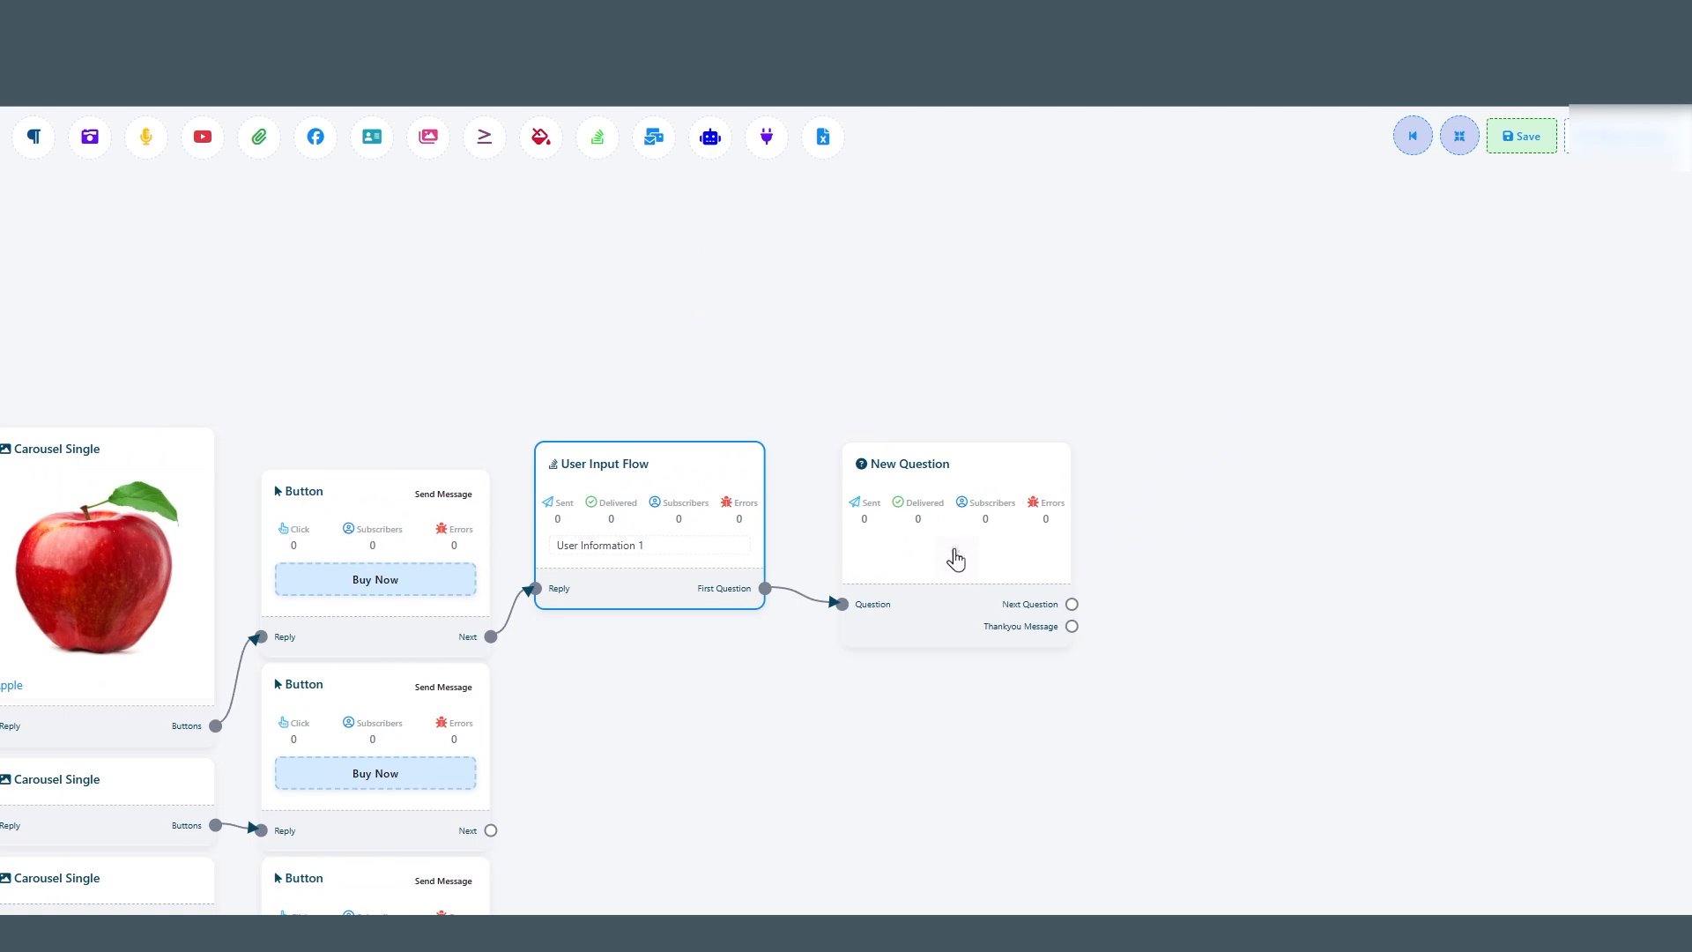
left_click(955, 557)
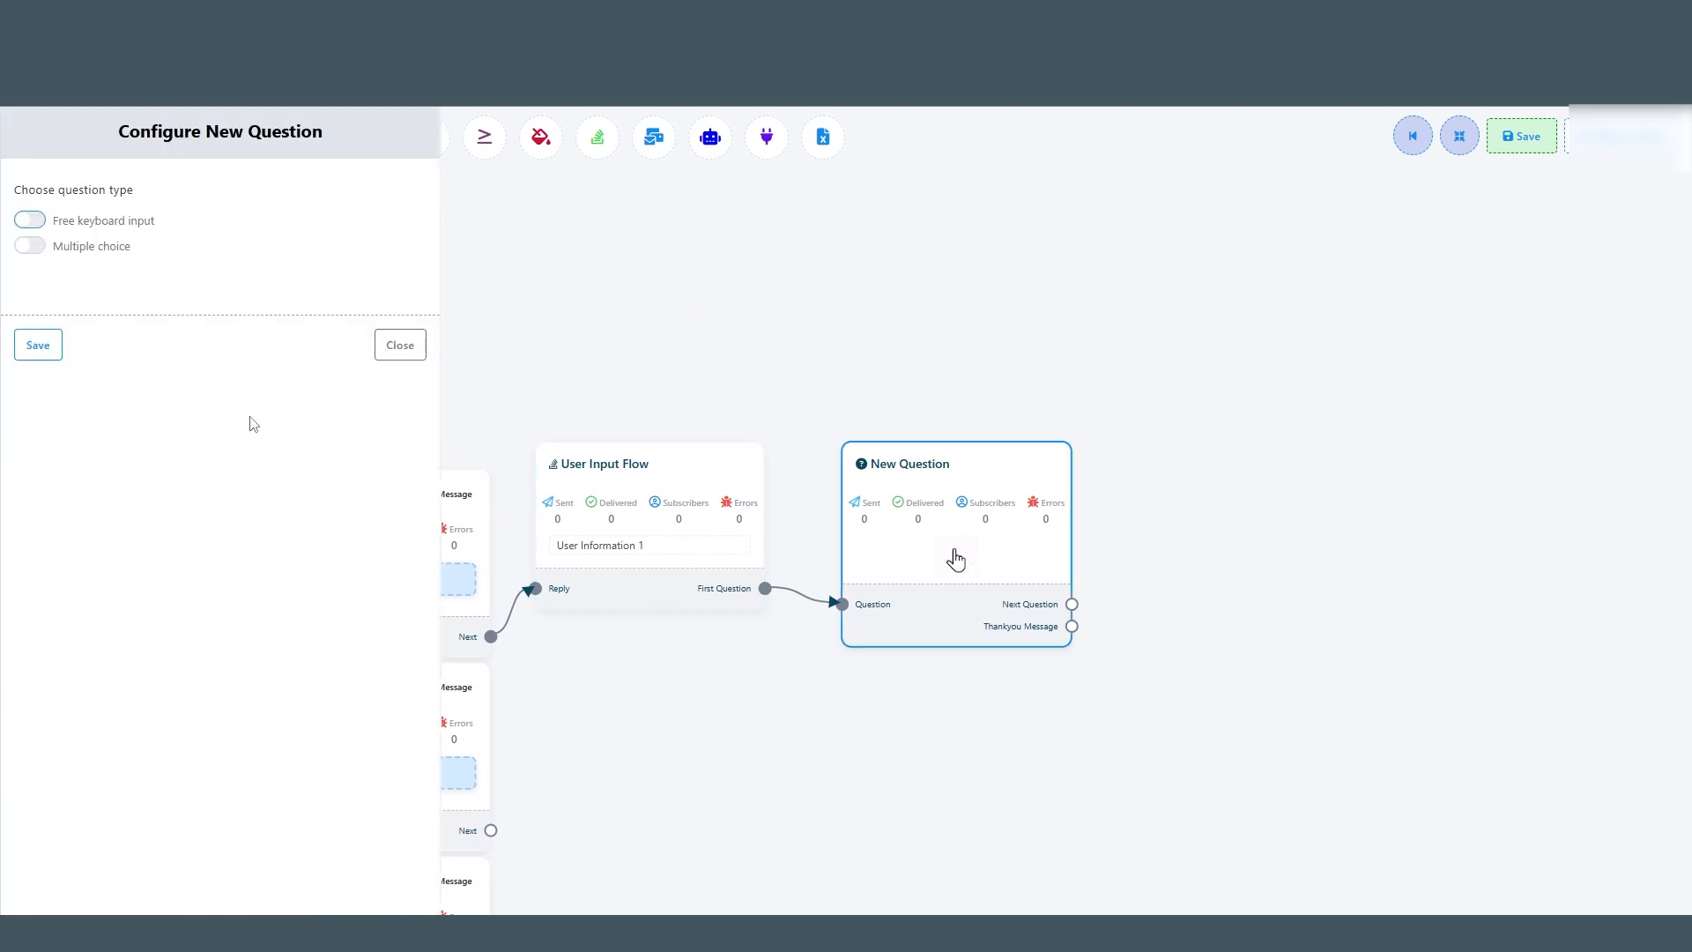
left_click(30, 245)
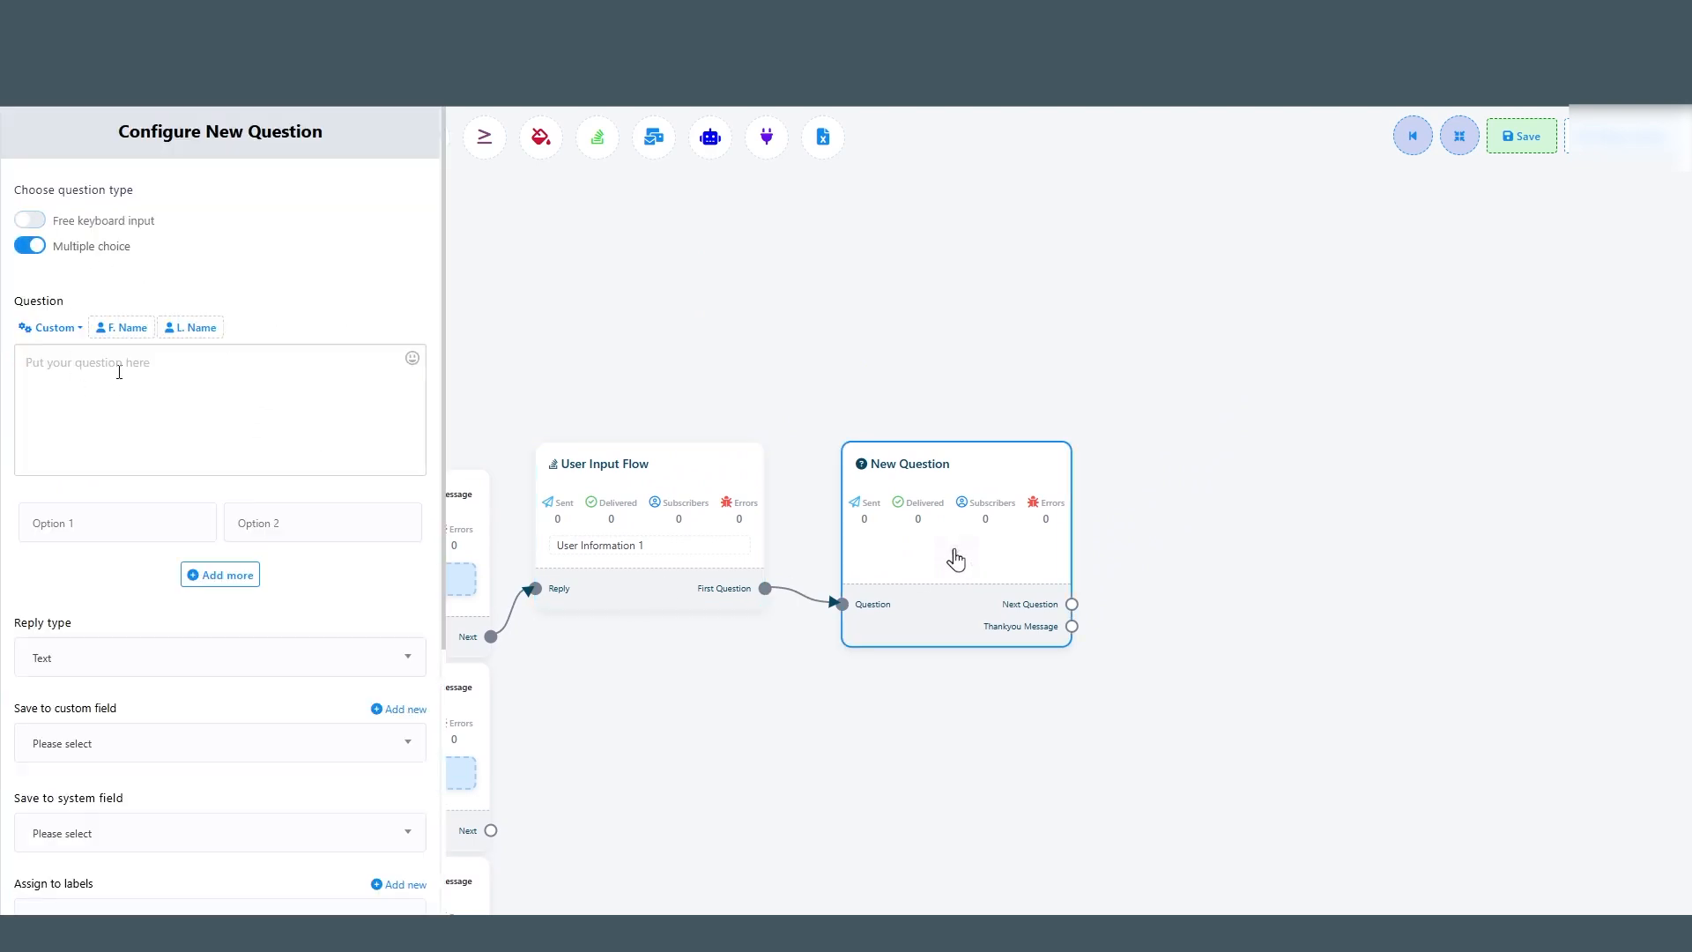
left_click(135, 370)
type("Pelase")
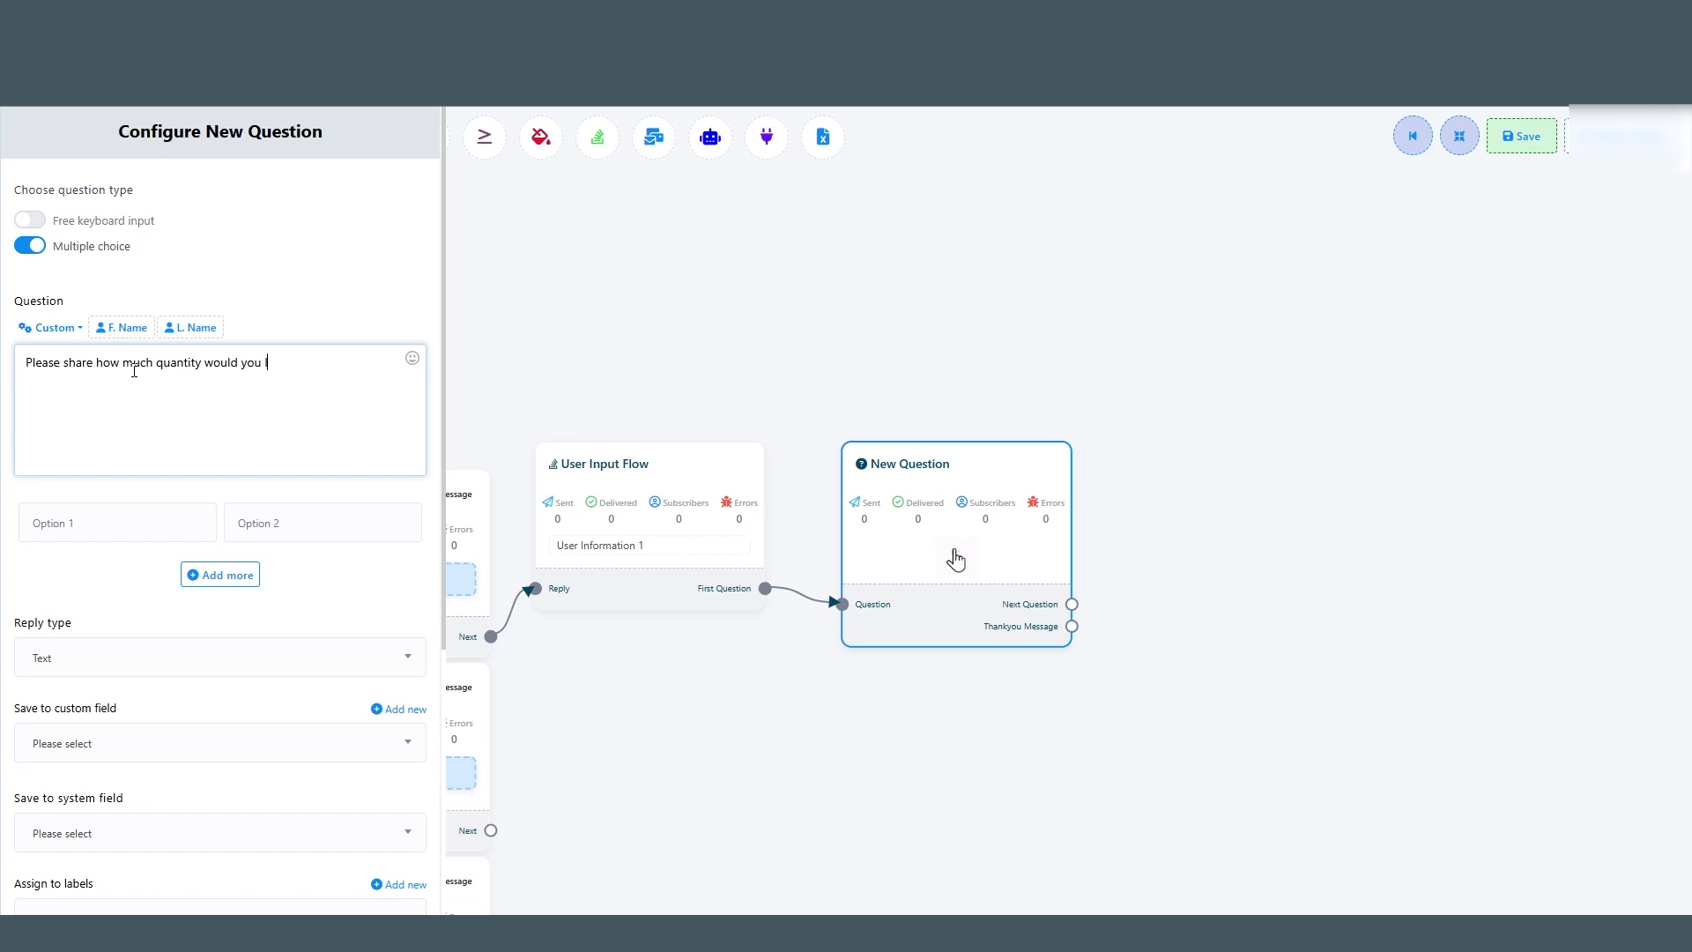
type("ike to buy ?")
Give the quantity question four answer options: 10, 20, 50 and 100.
left_click(146, 524)
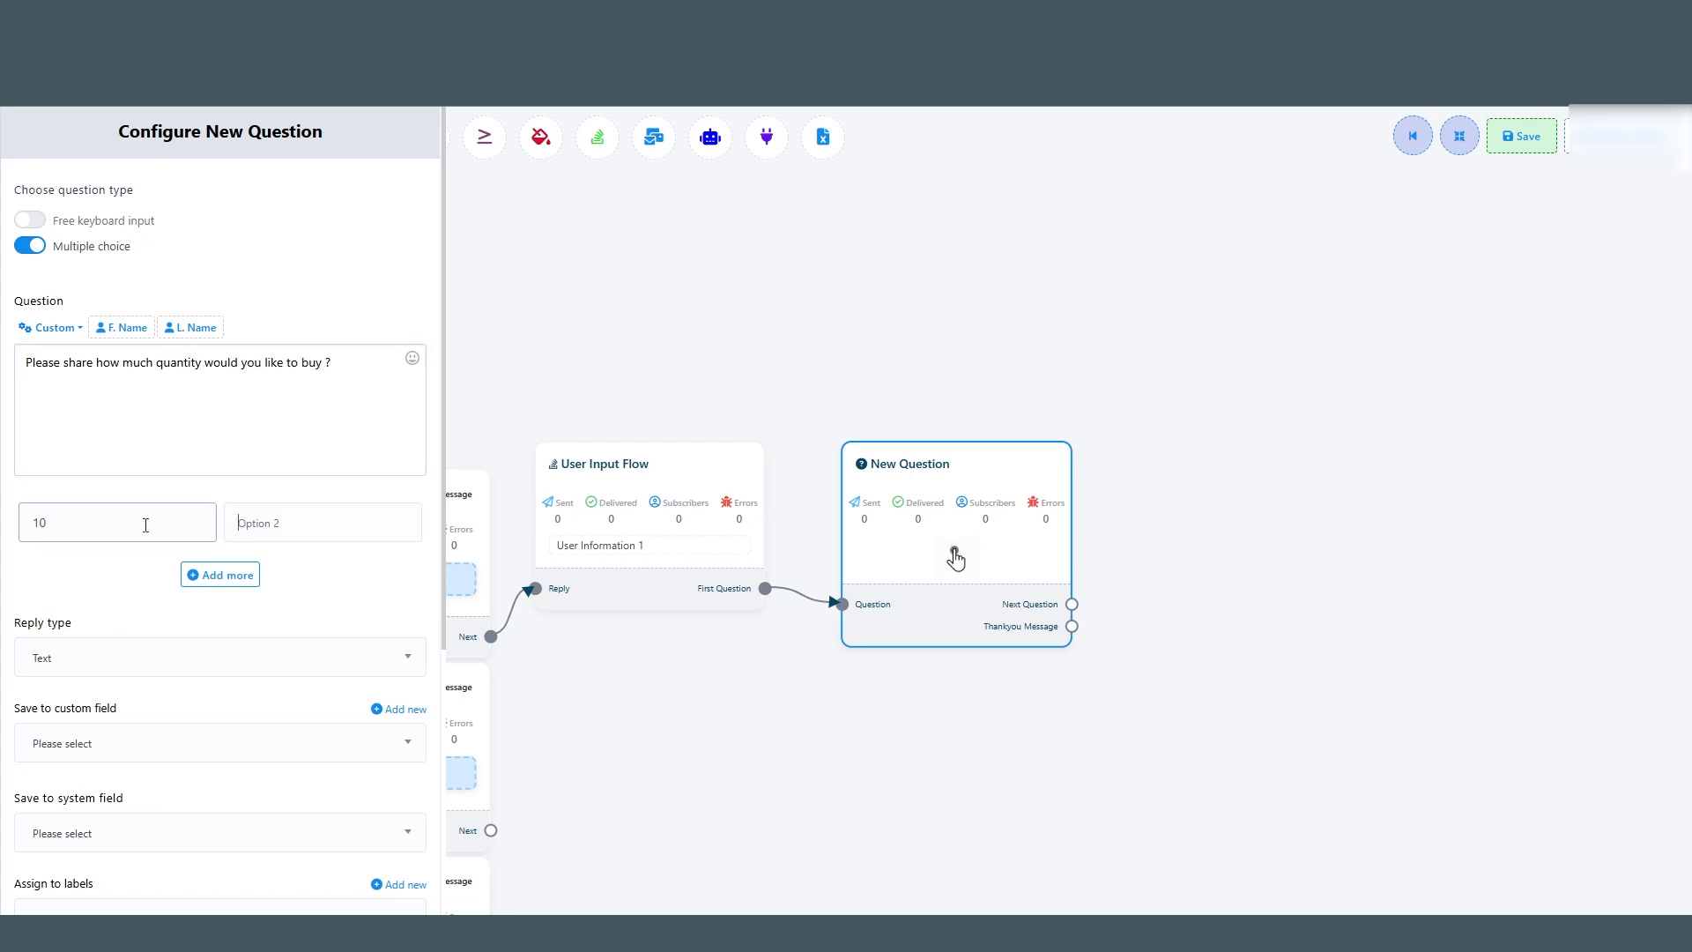
key("Tab")
type("2")
left_click(195, 571)
type("50")
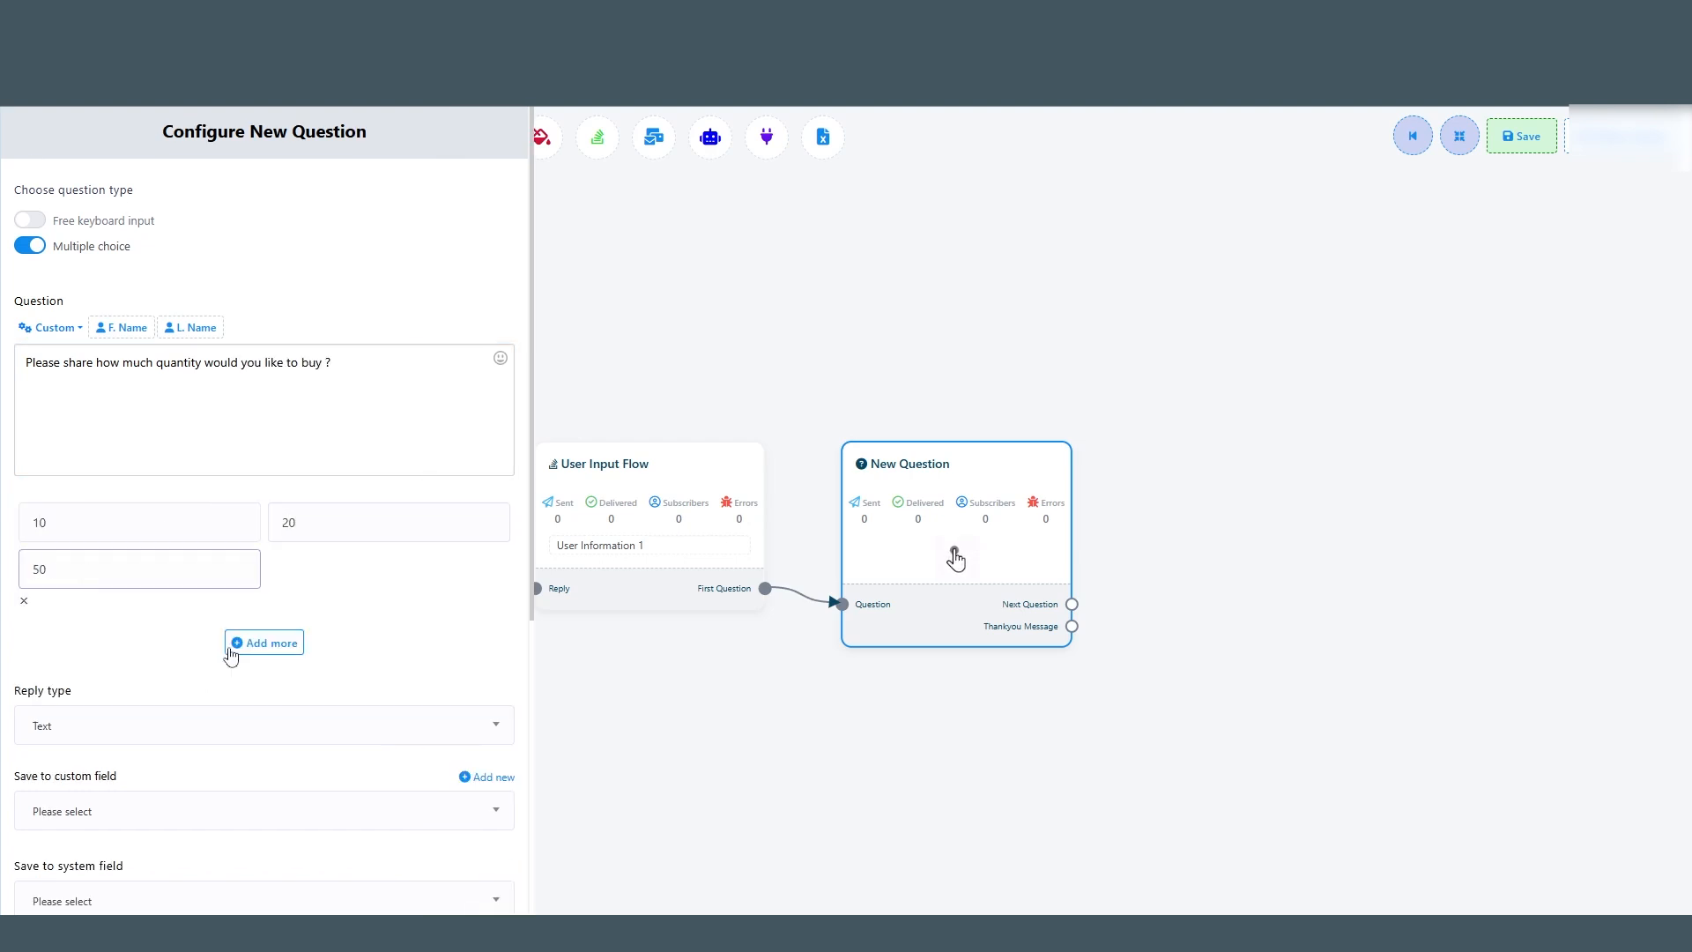
left_click(230, 654)
type("100")
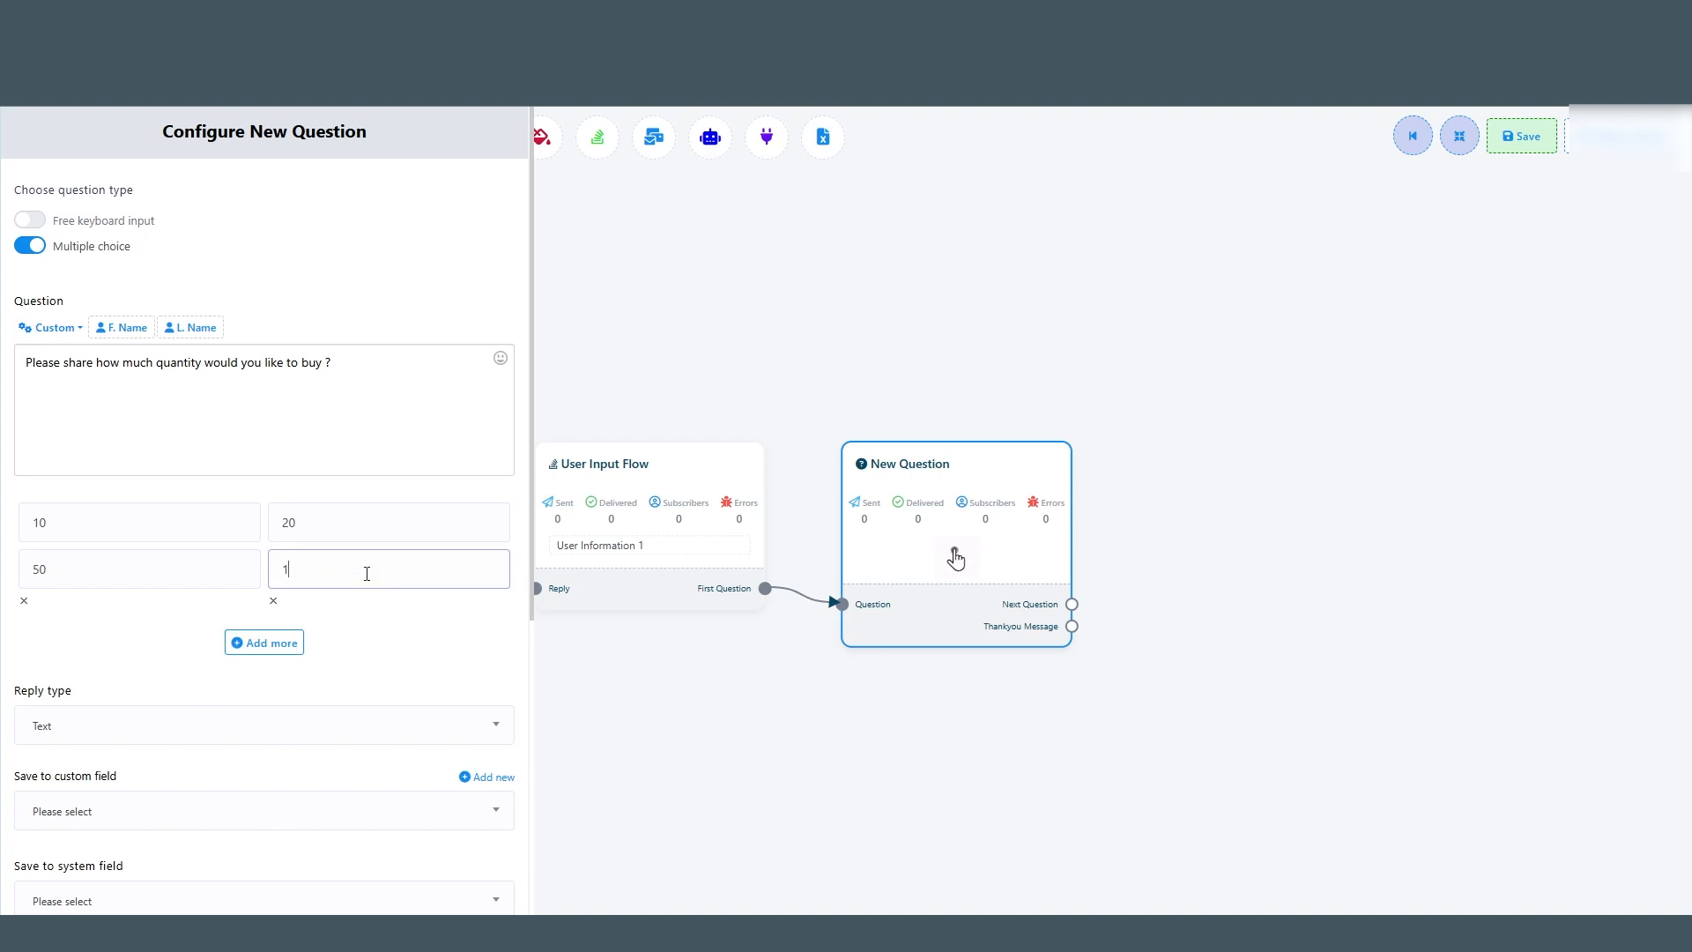
Set the quantity question's reply type to Number, save replies to the custom field "Number of fruits", and save the question.
left_click(304, 758)
left_click(143, 713)
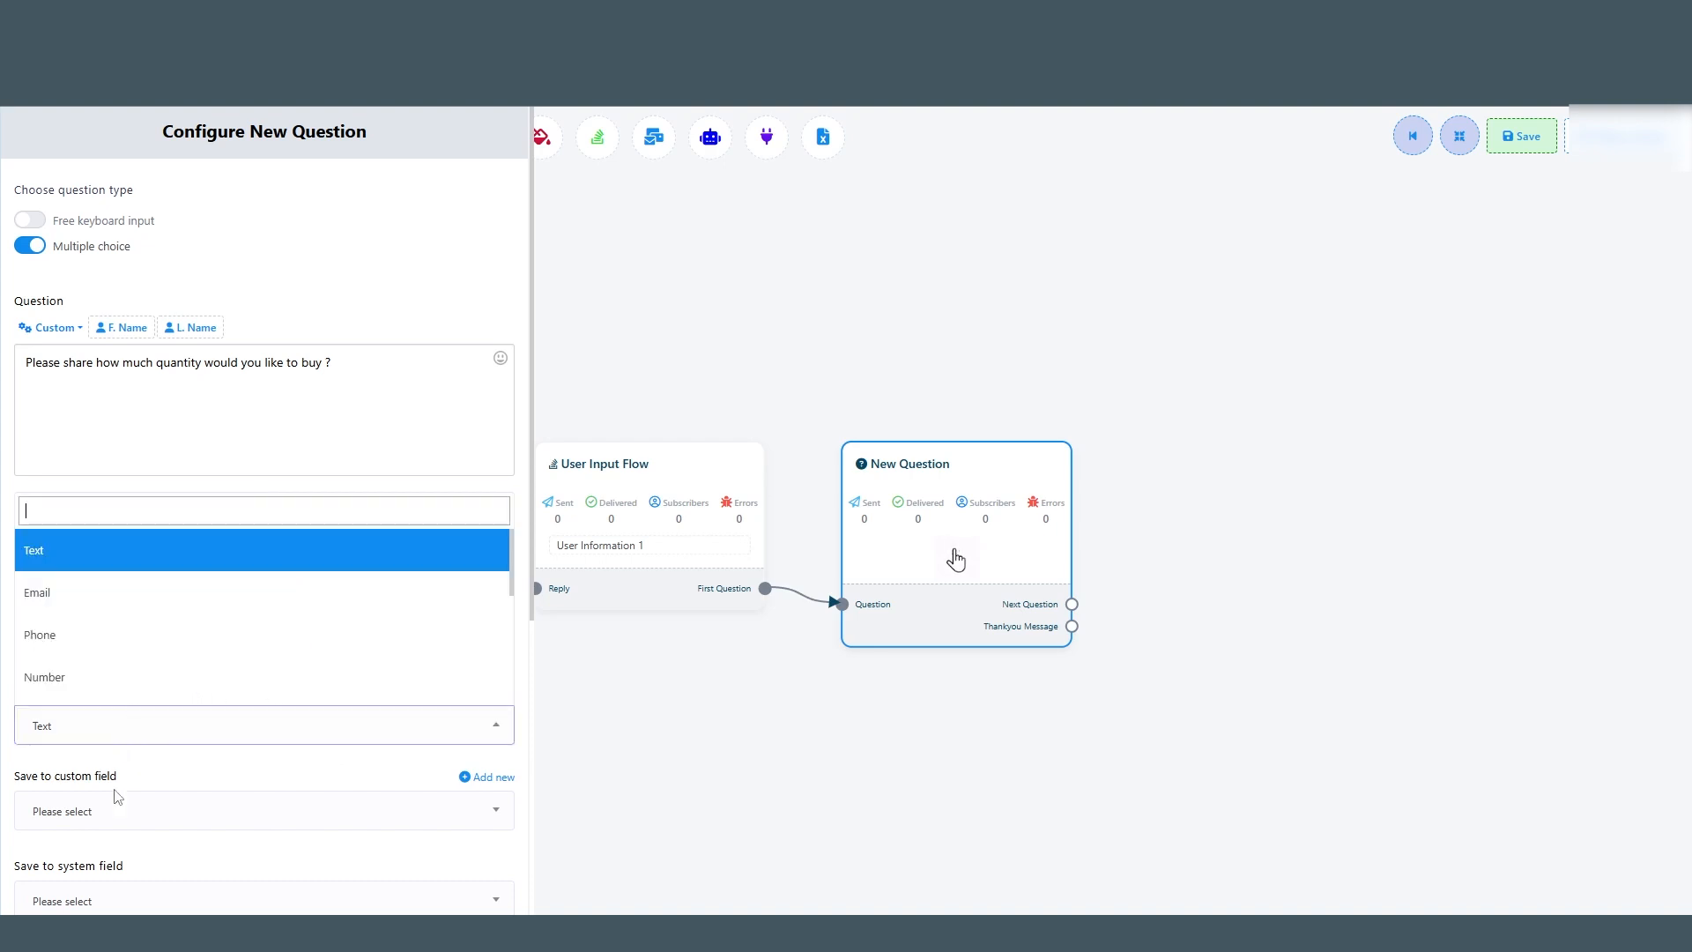
left_click(109, 689)
scroll(254, 787, "down", 5)
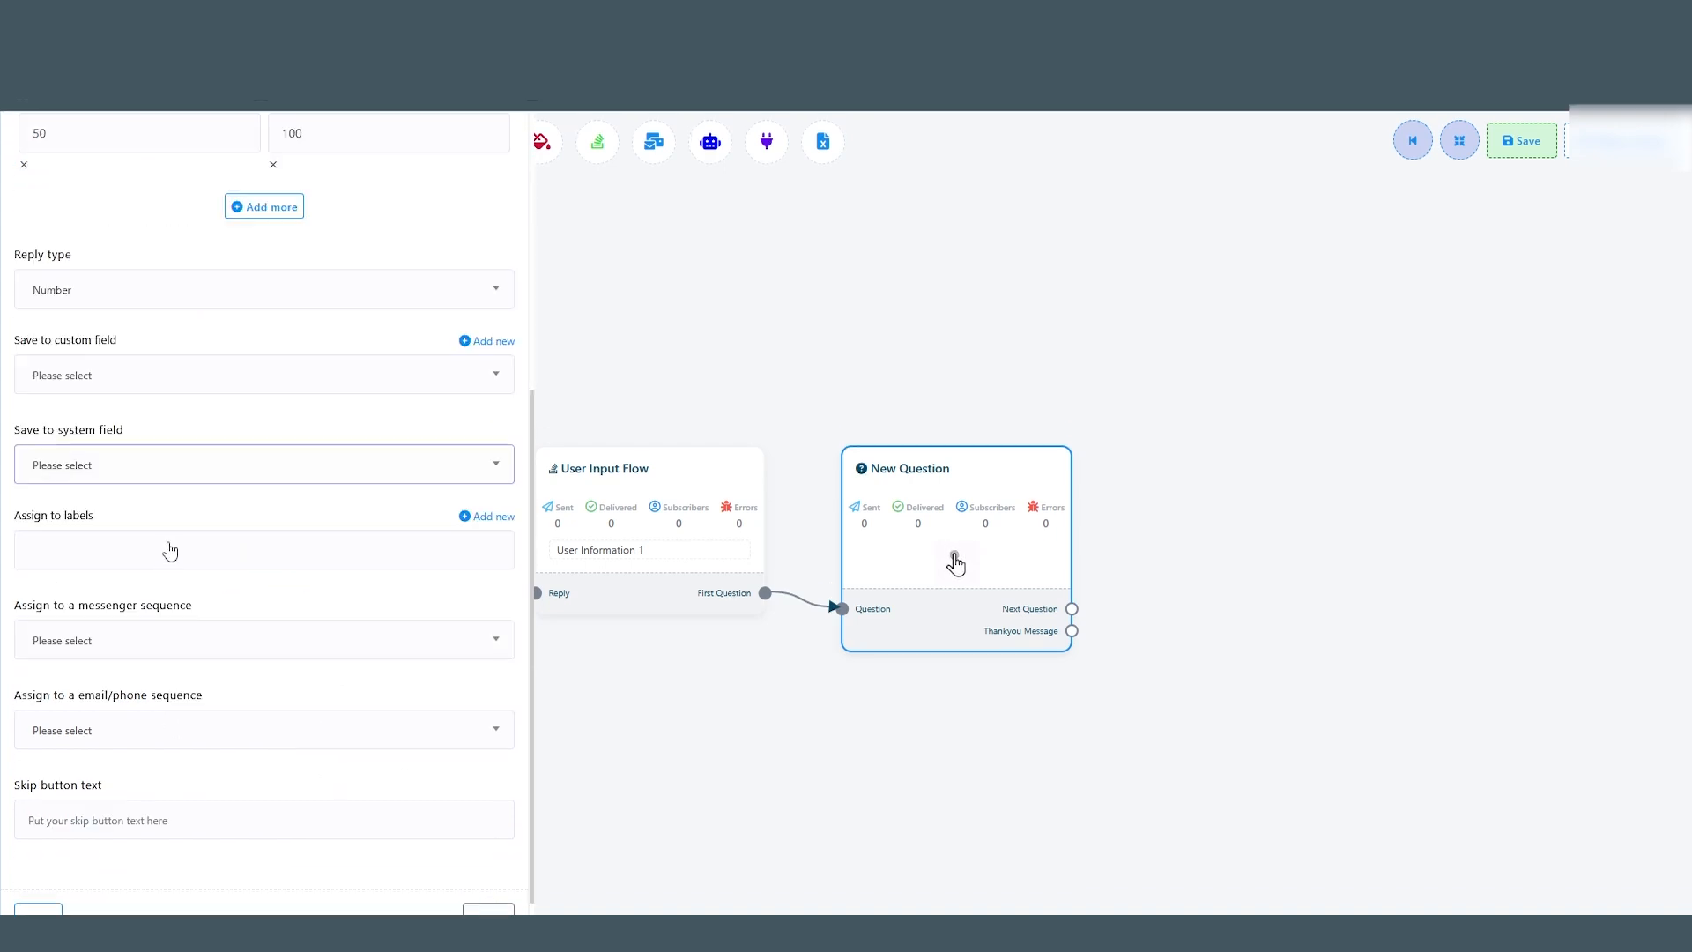
left_click(128, 381)
left_click(99, 335)
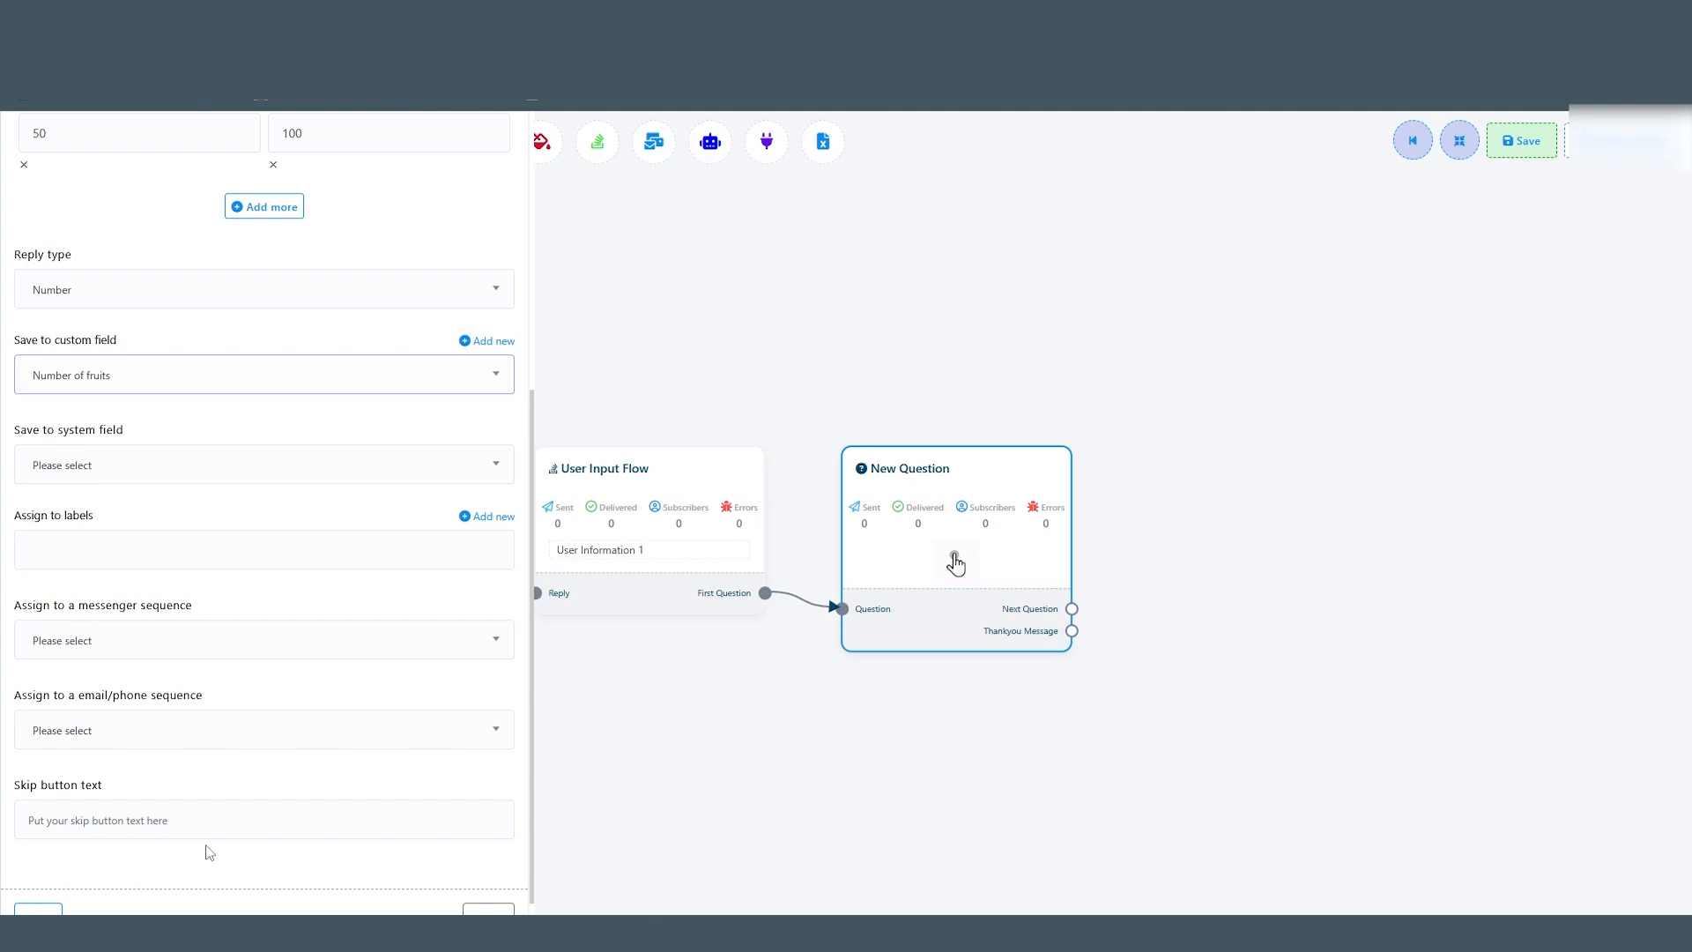
scroll(132, 868, "down", 1)
left_click(35, 892)
Add a free keyboard input question after the quantity question with the text "Please let us know your Email".
left_click_drag(1089, 799, 1186, 725)
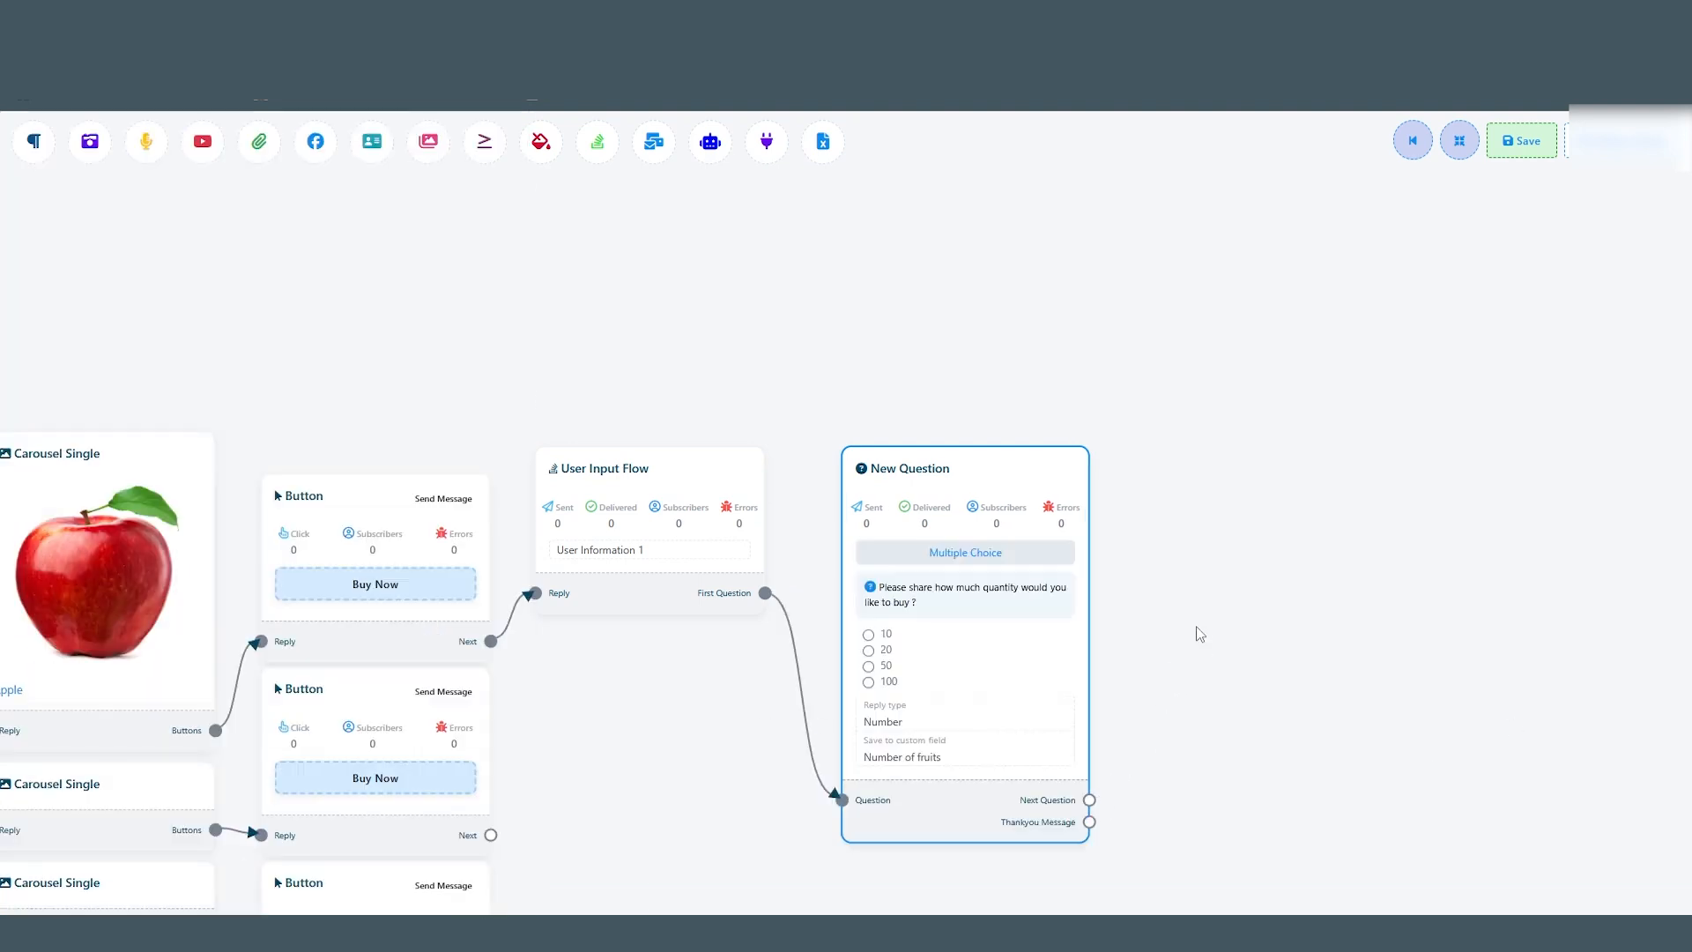
left_click_drag(1237, 568, 1221, 536)
double_click(1196, 585)
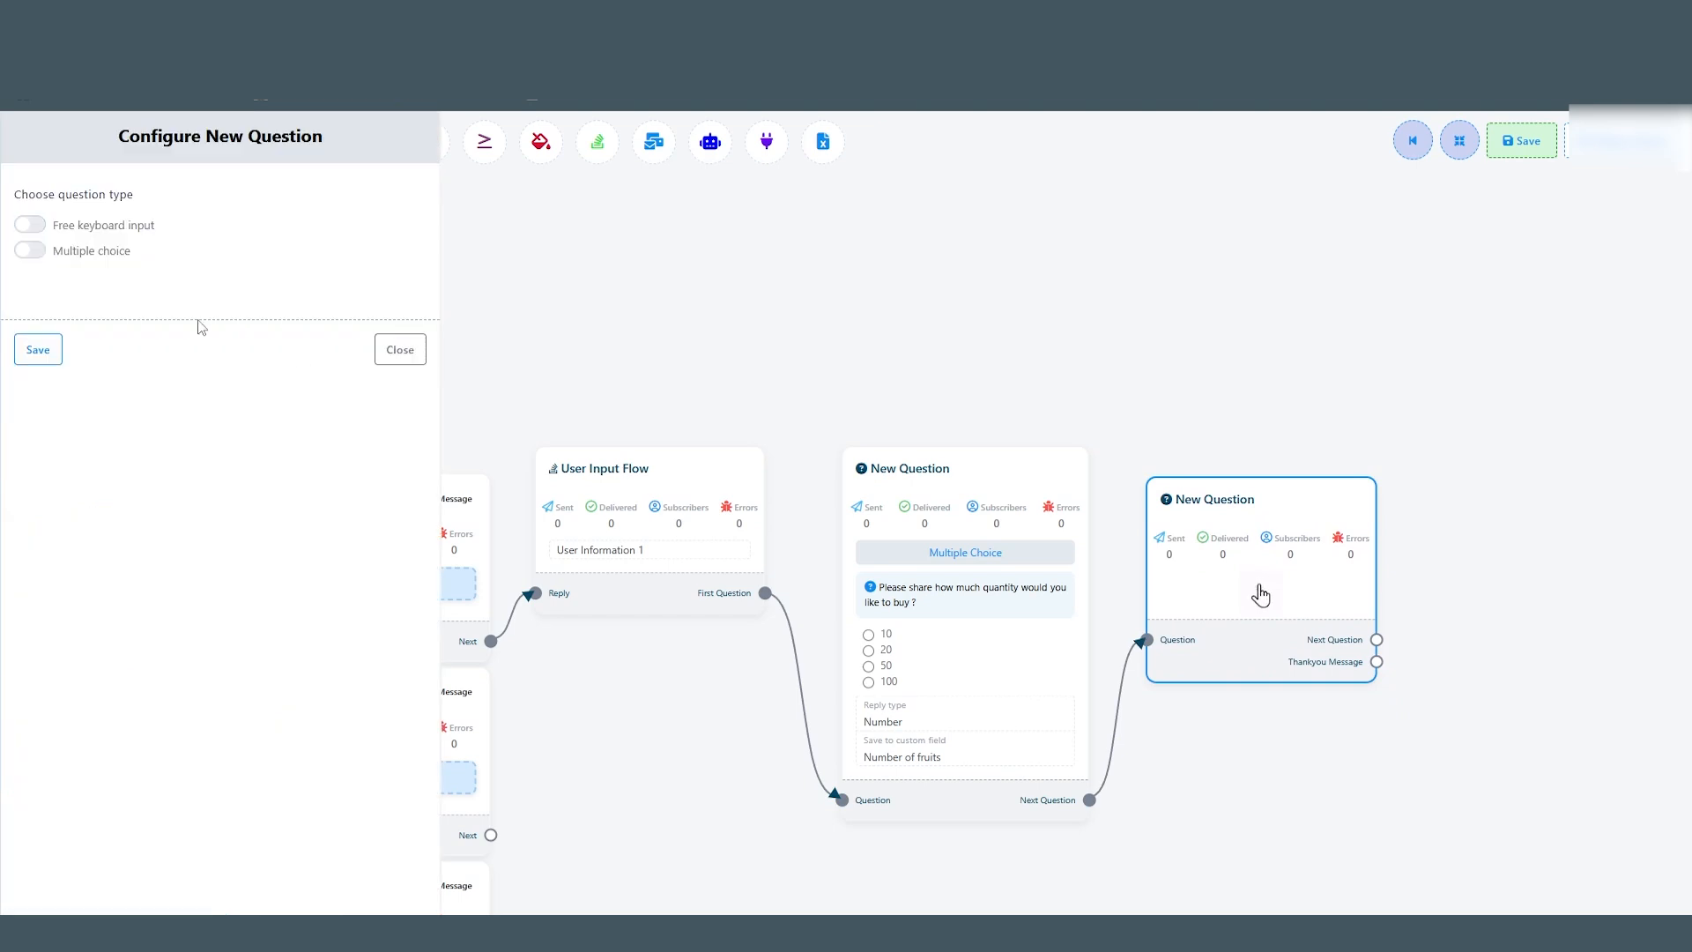
left_click(29, 224)
left_click(90, 404)
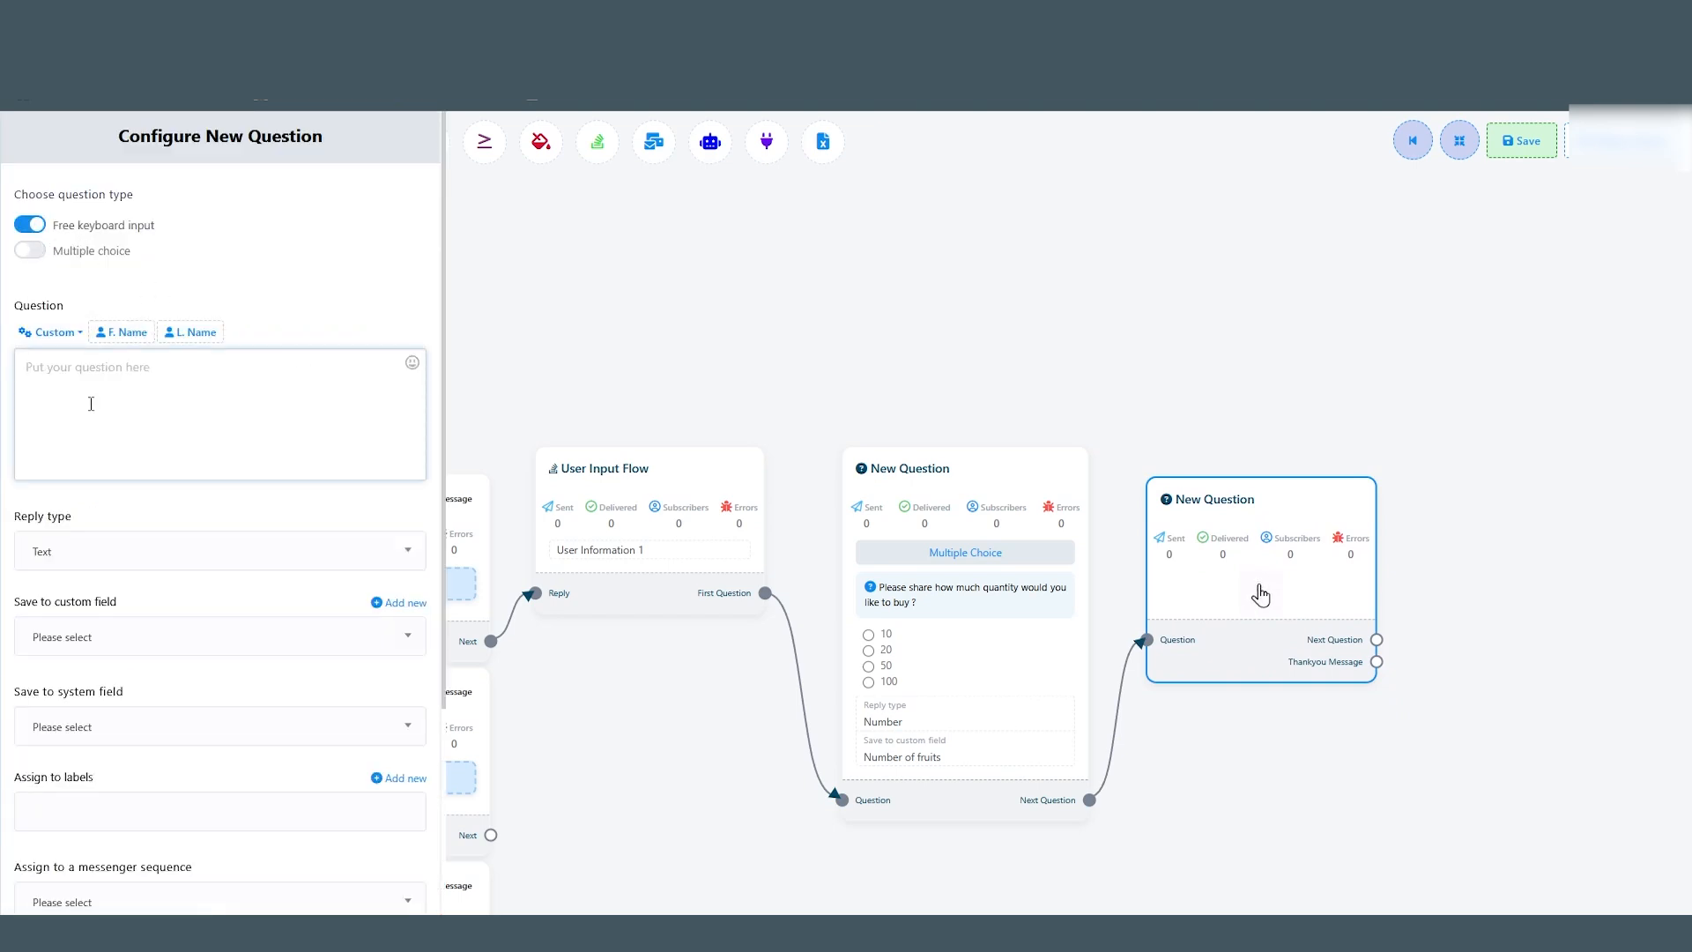
type("Please let us know your Email")
Set the email question's reply type to Email, save replies to the Email system field, attach the email quick-reply, and save the question.
left_click(138, 548)
left_click(92, 675)
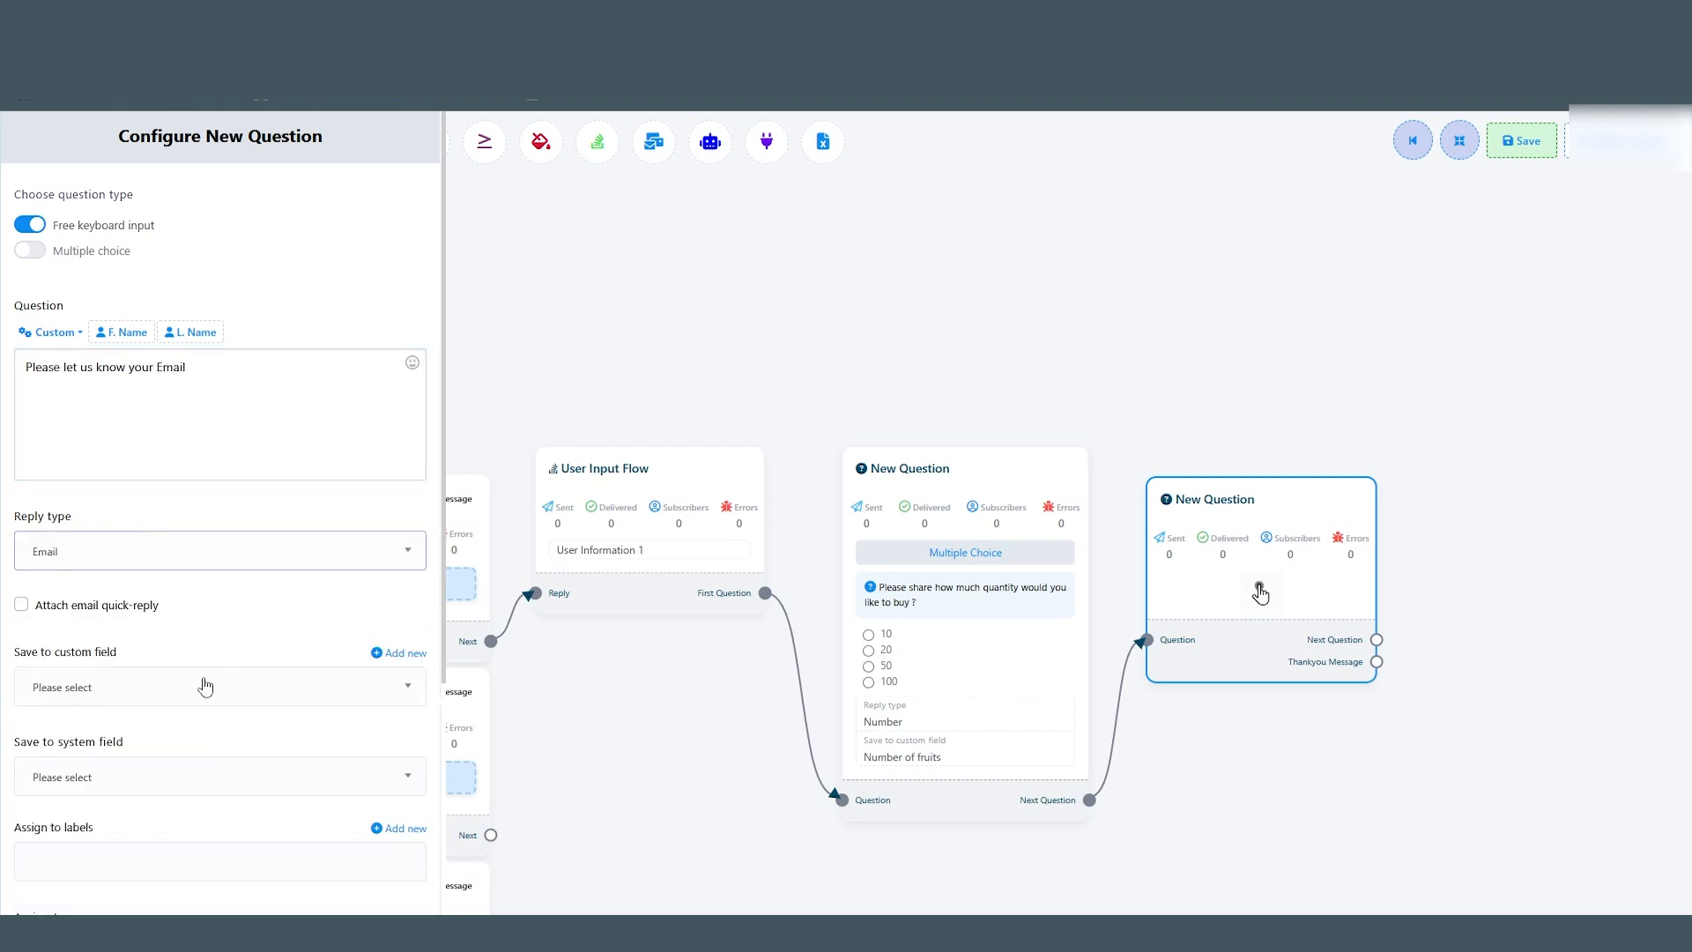
left_click(130, 692)
left_click(110, 765)
left_click(105, 780)
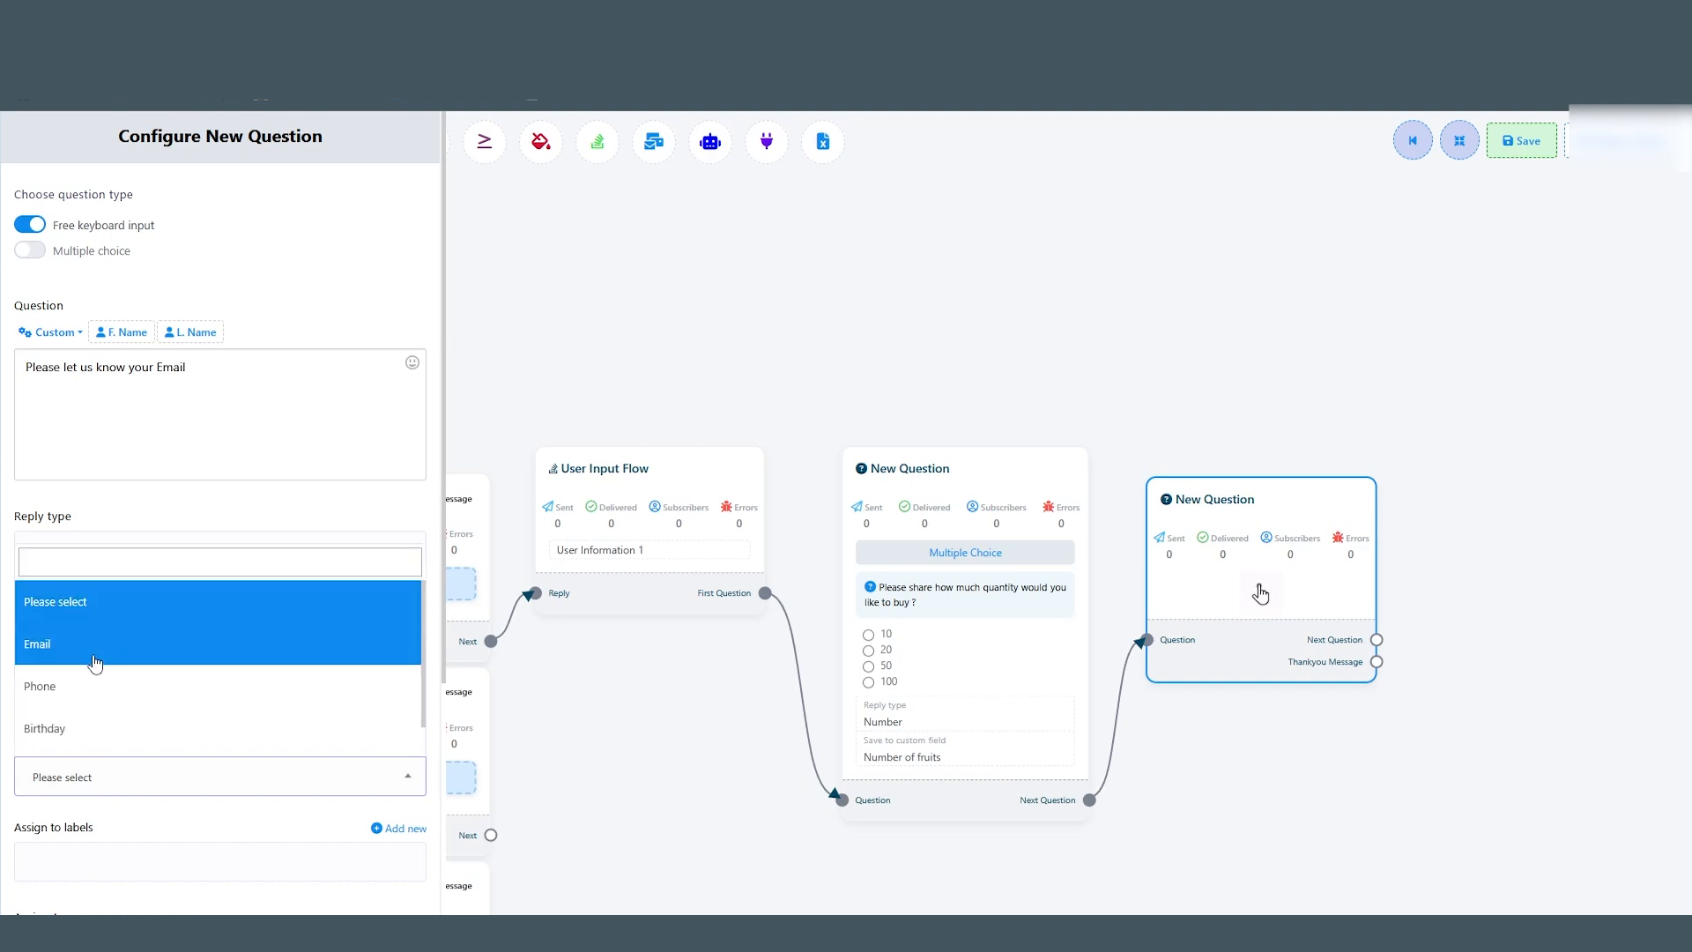
left_click(94, 645)
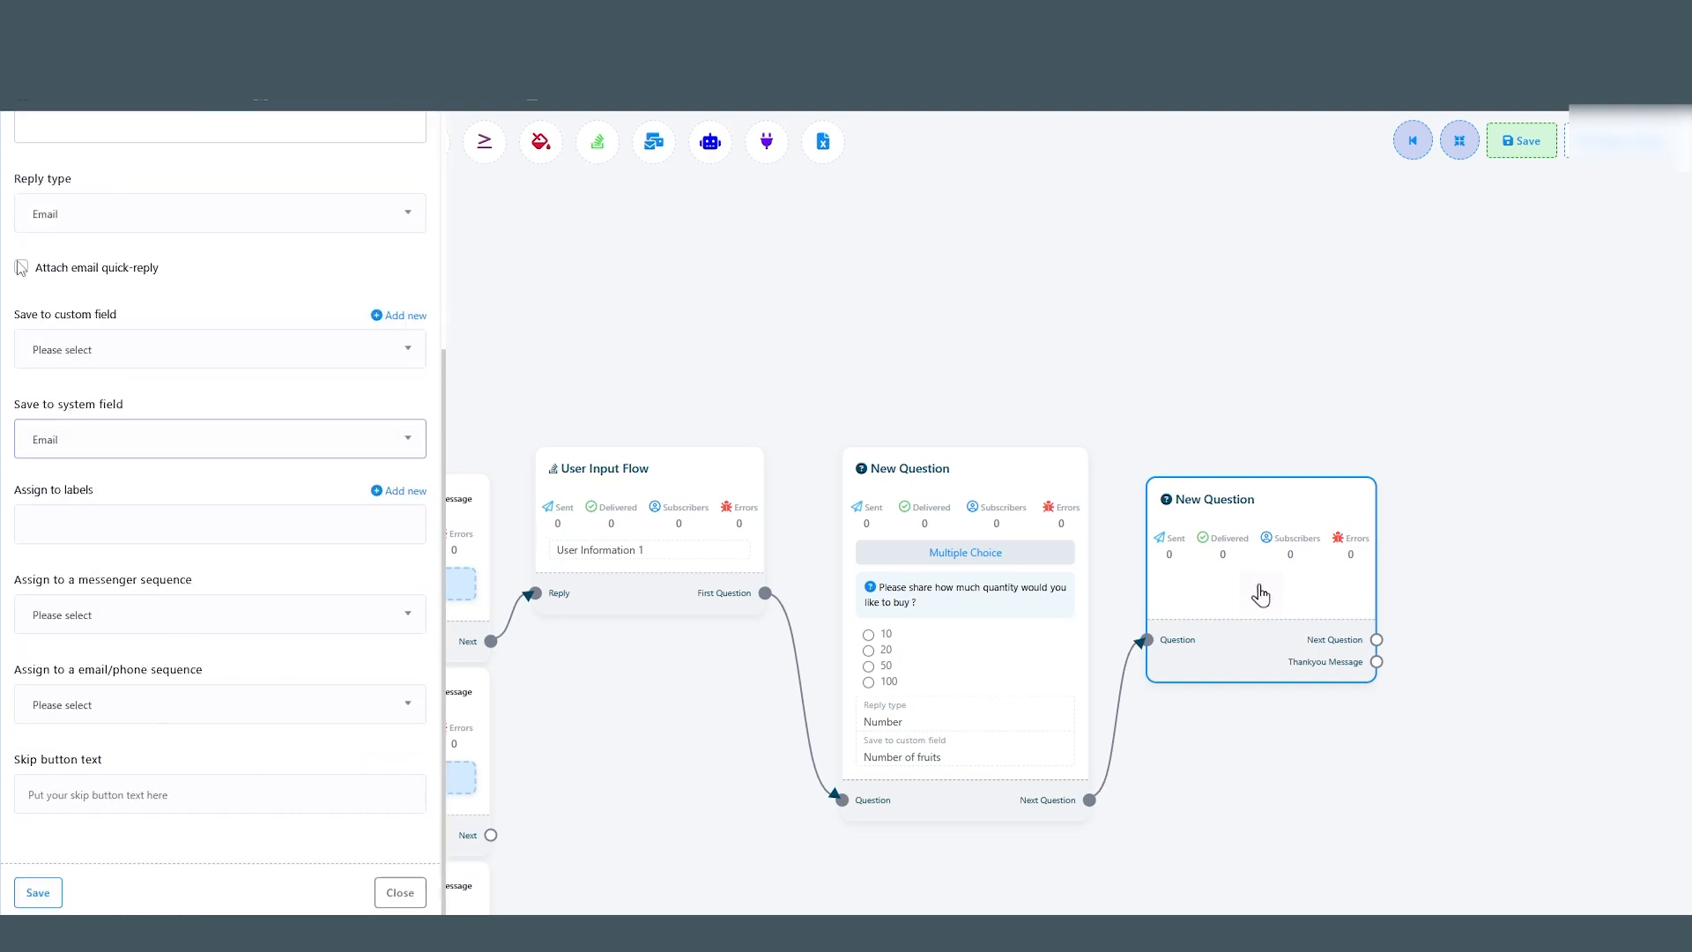
left_click(62, 269)
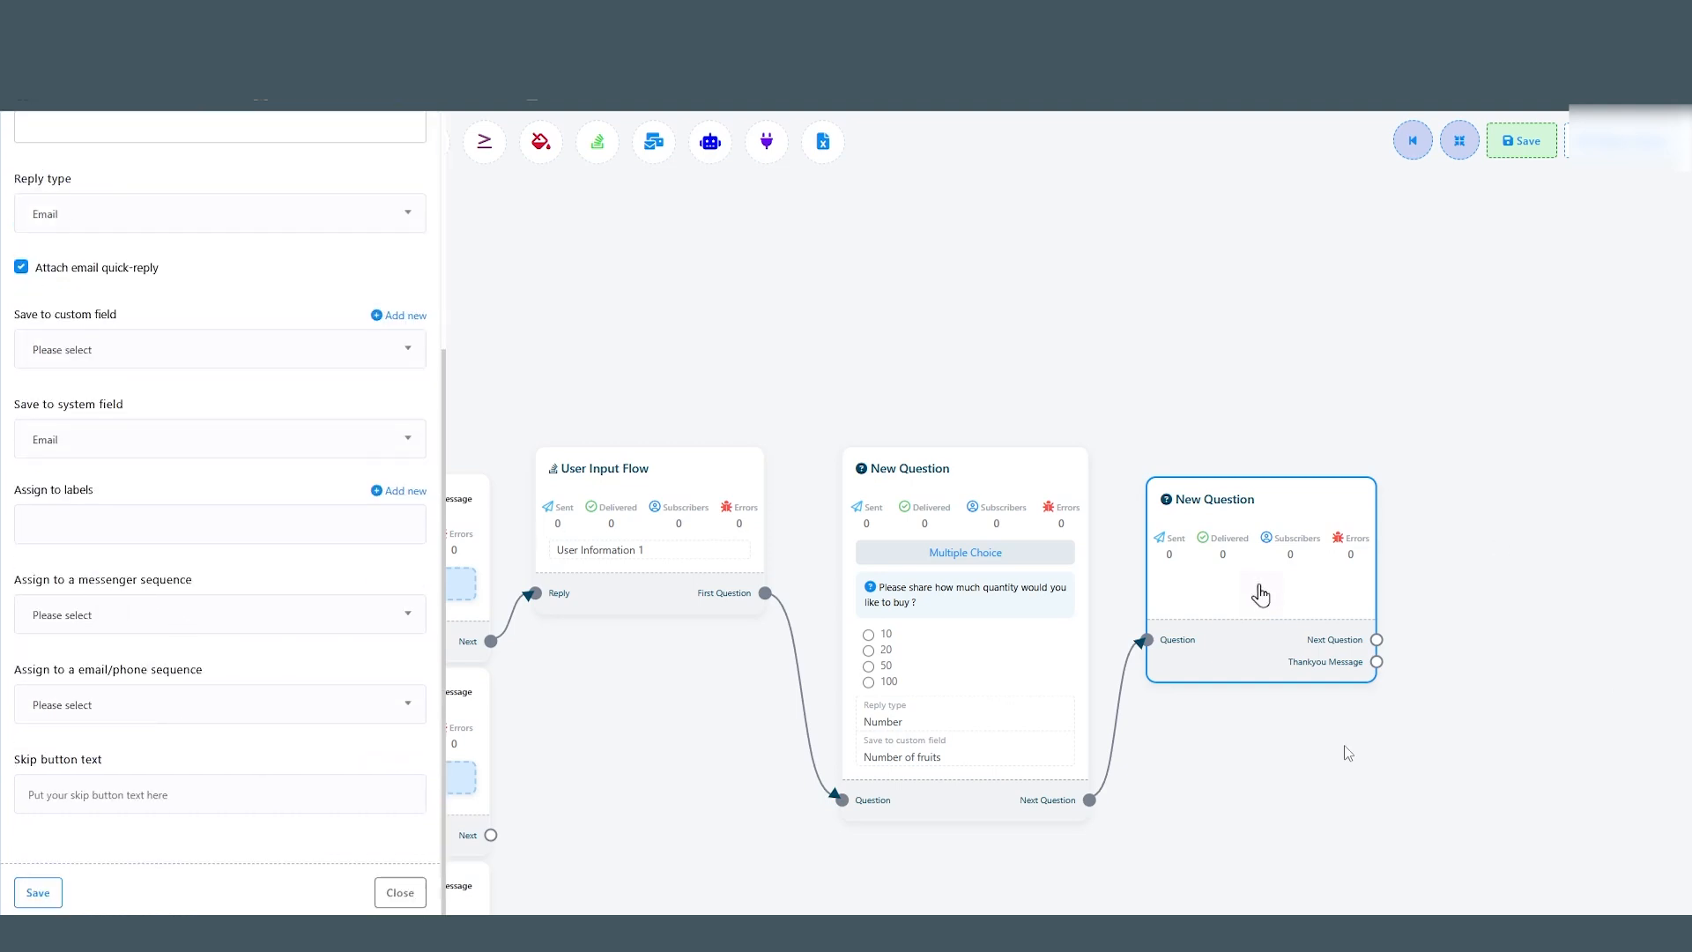
left_click(153, 449)
left_click(267, 439)
left_click(38, 892)
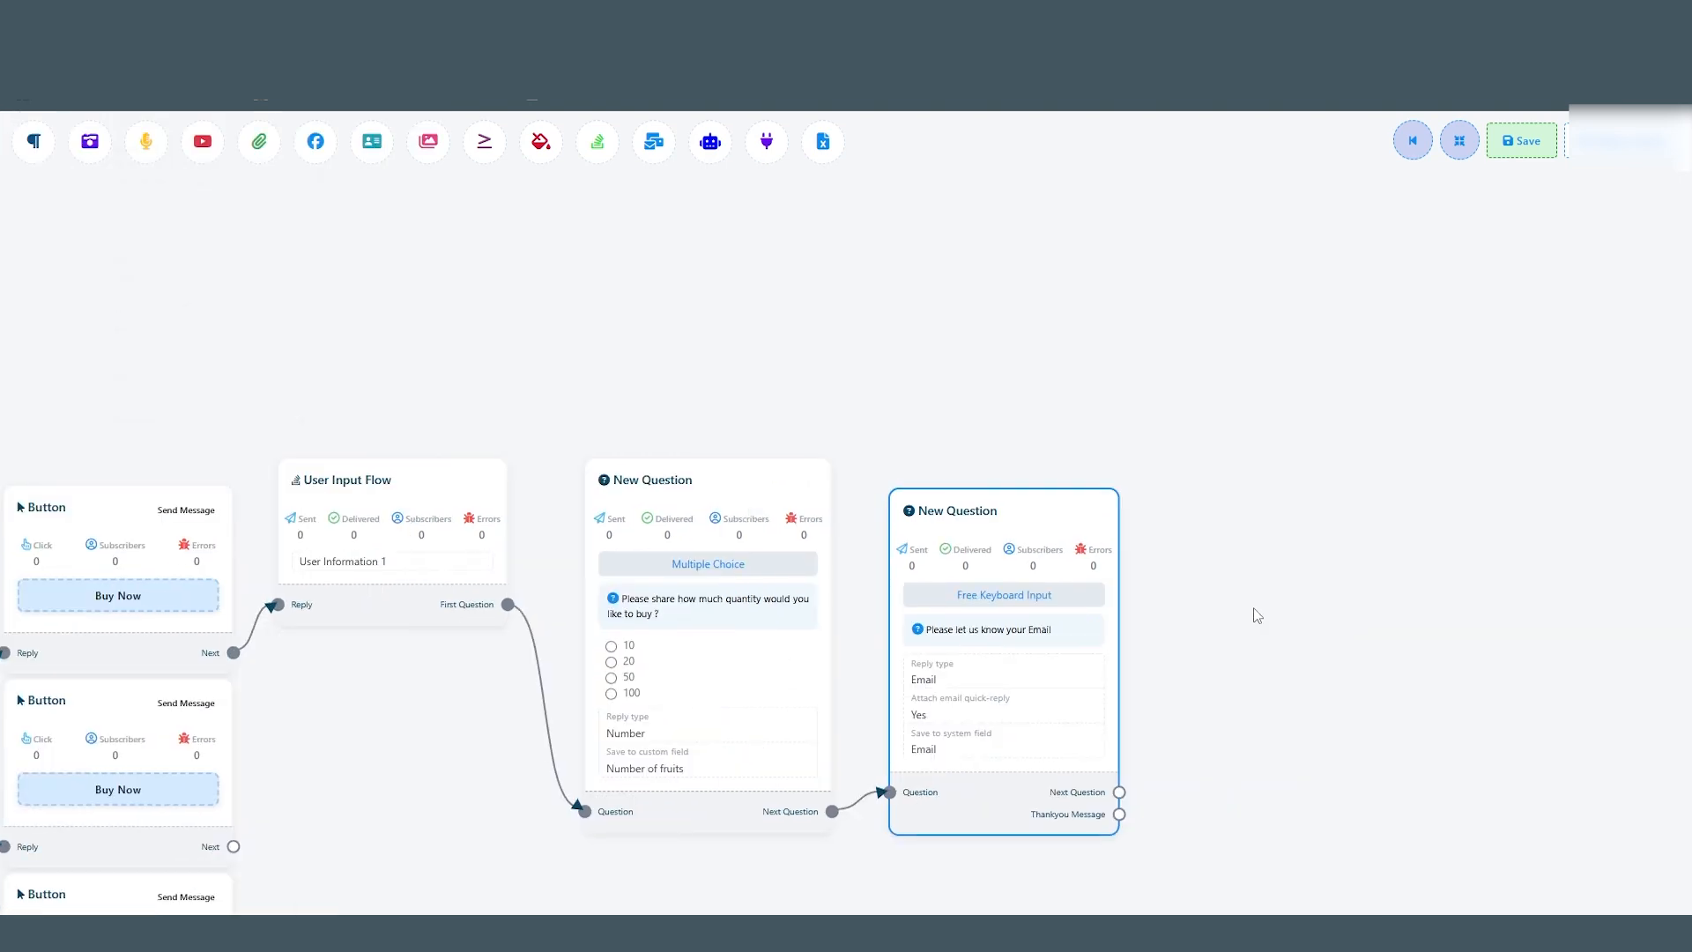
Add a free keyboard input question after the email question with the text "Please provide your Phone Number.".
left_click_drag(1074, 797, 1212, 649)
left_click_drag(1326, 762, 1208, 623)
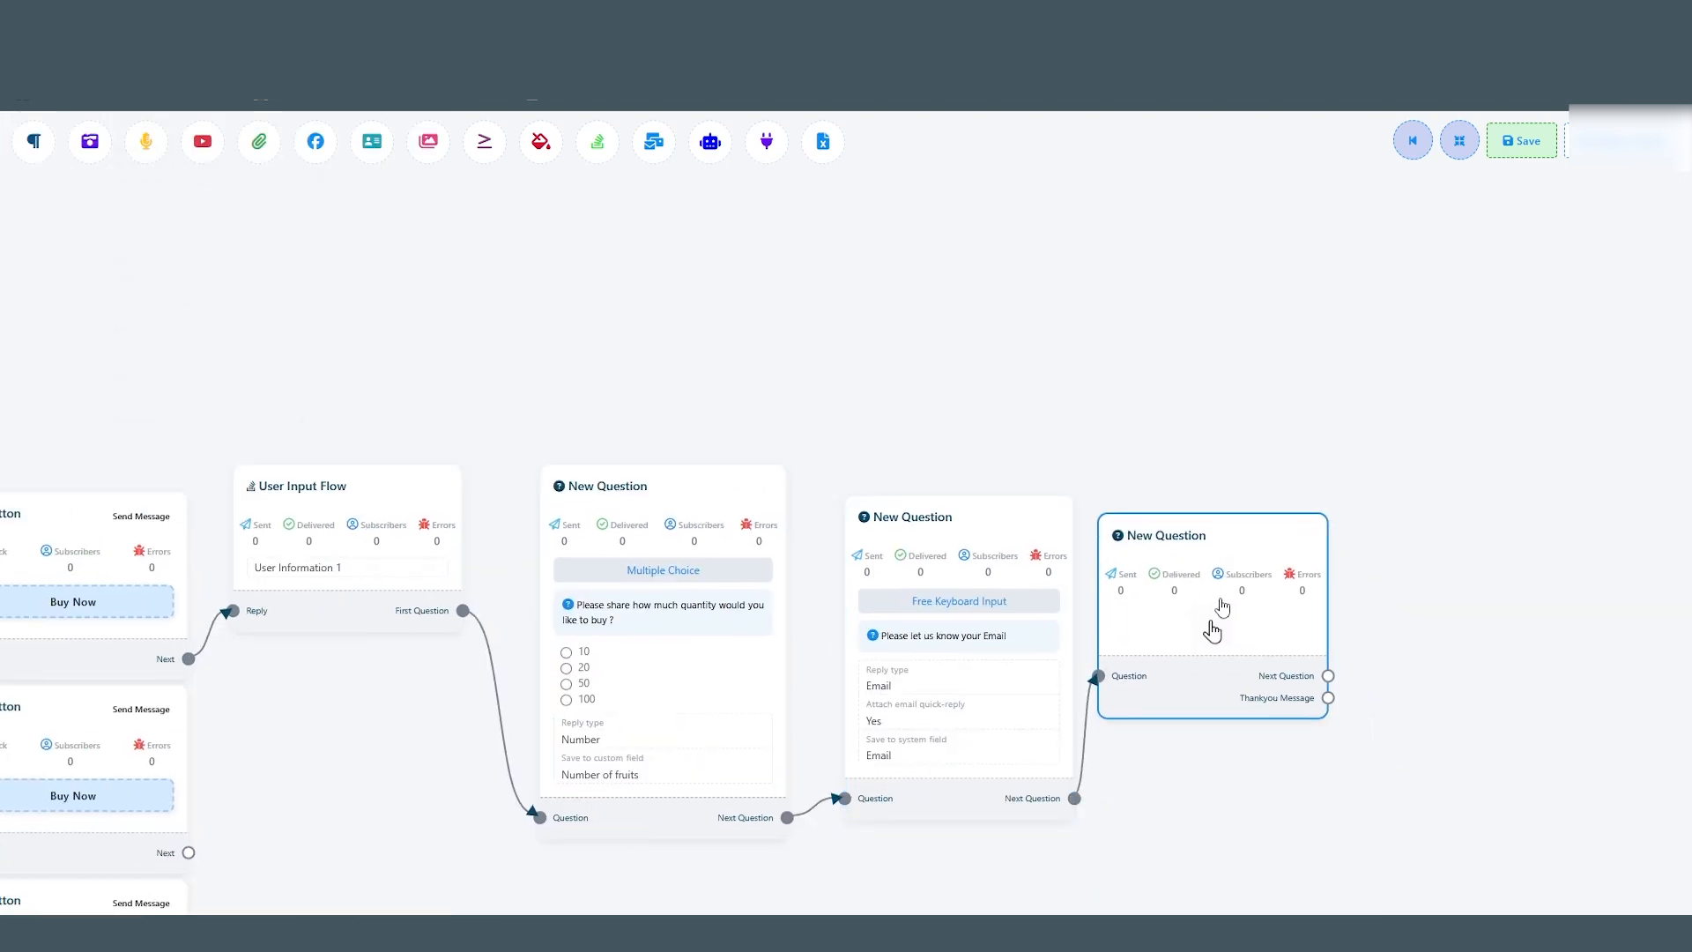
double_click(1209, 626)
left_click(35, 225)
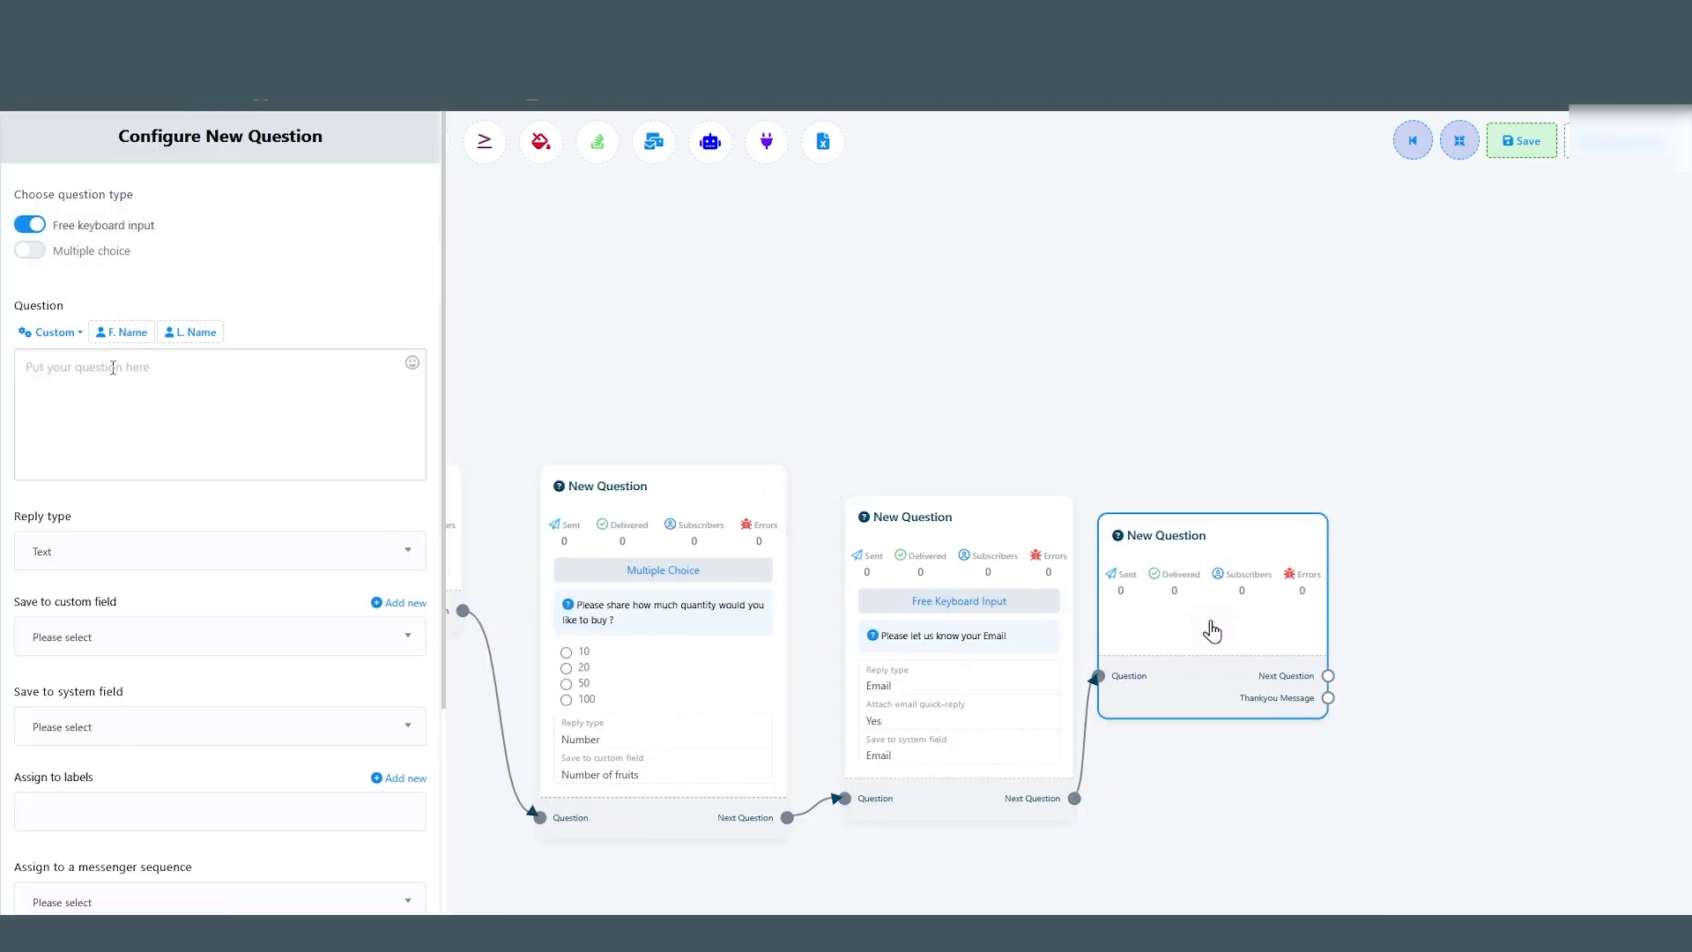
left_click(110, 391)
type("Please pr")
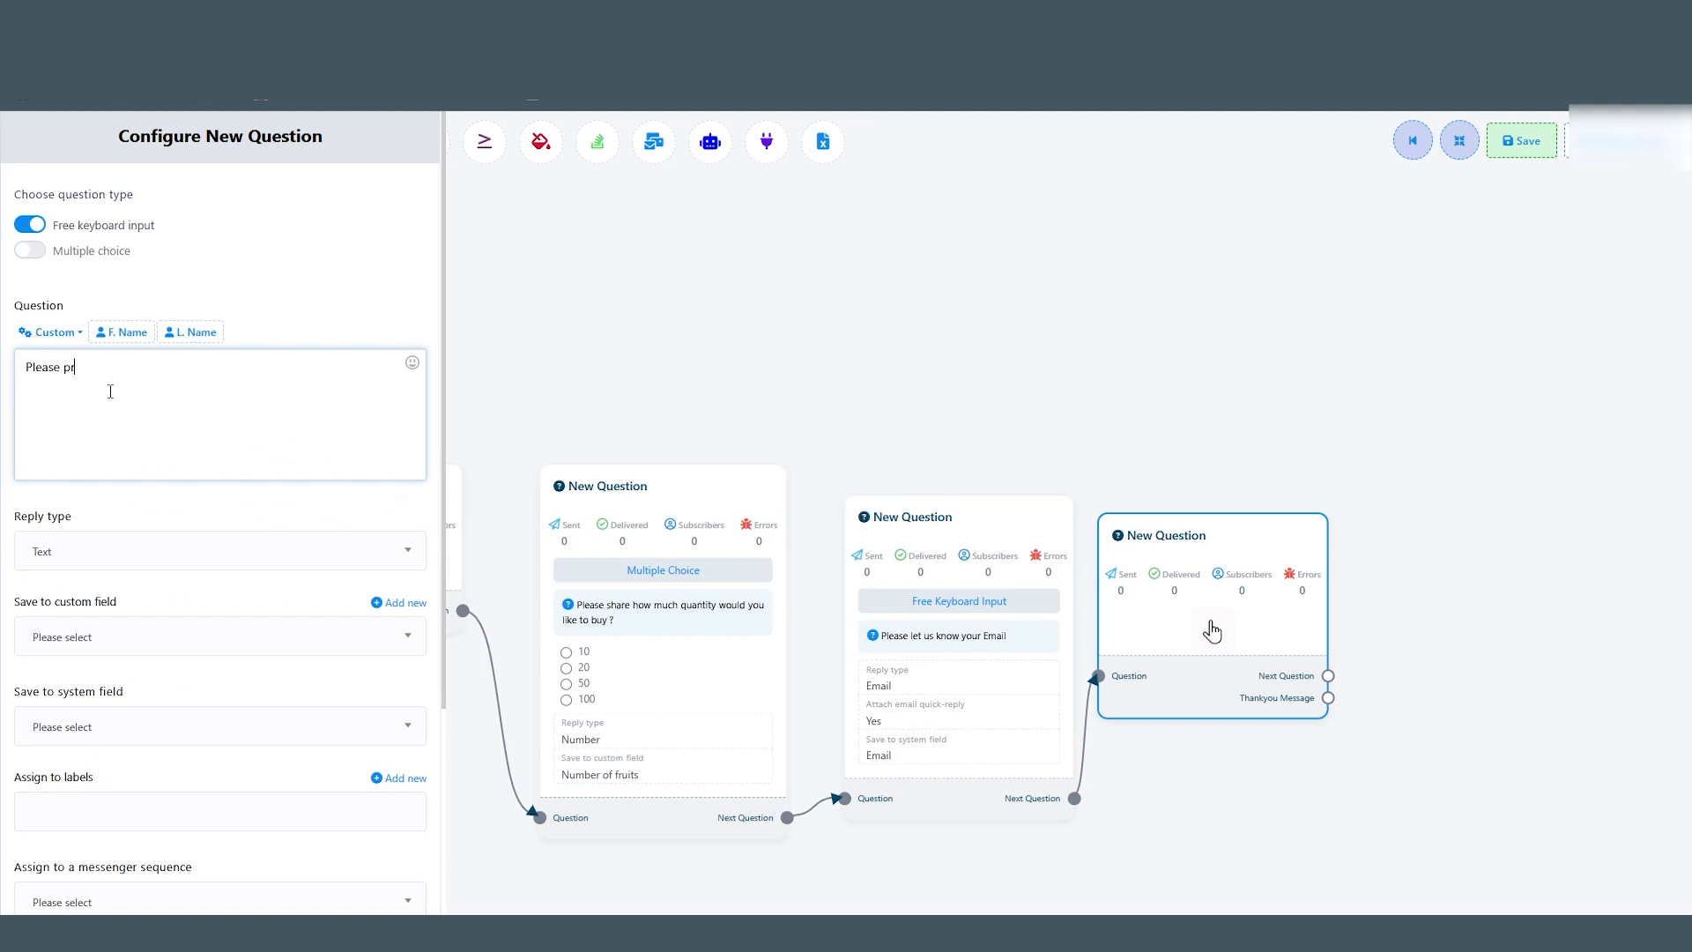
type("ovide your Phone Number.")
Set the phone number question's reply type to Phone with the phone quick-reply attached, and save the question.
left_click(137, 548)
left_click(132, 710)
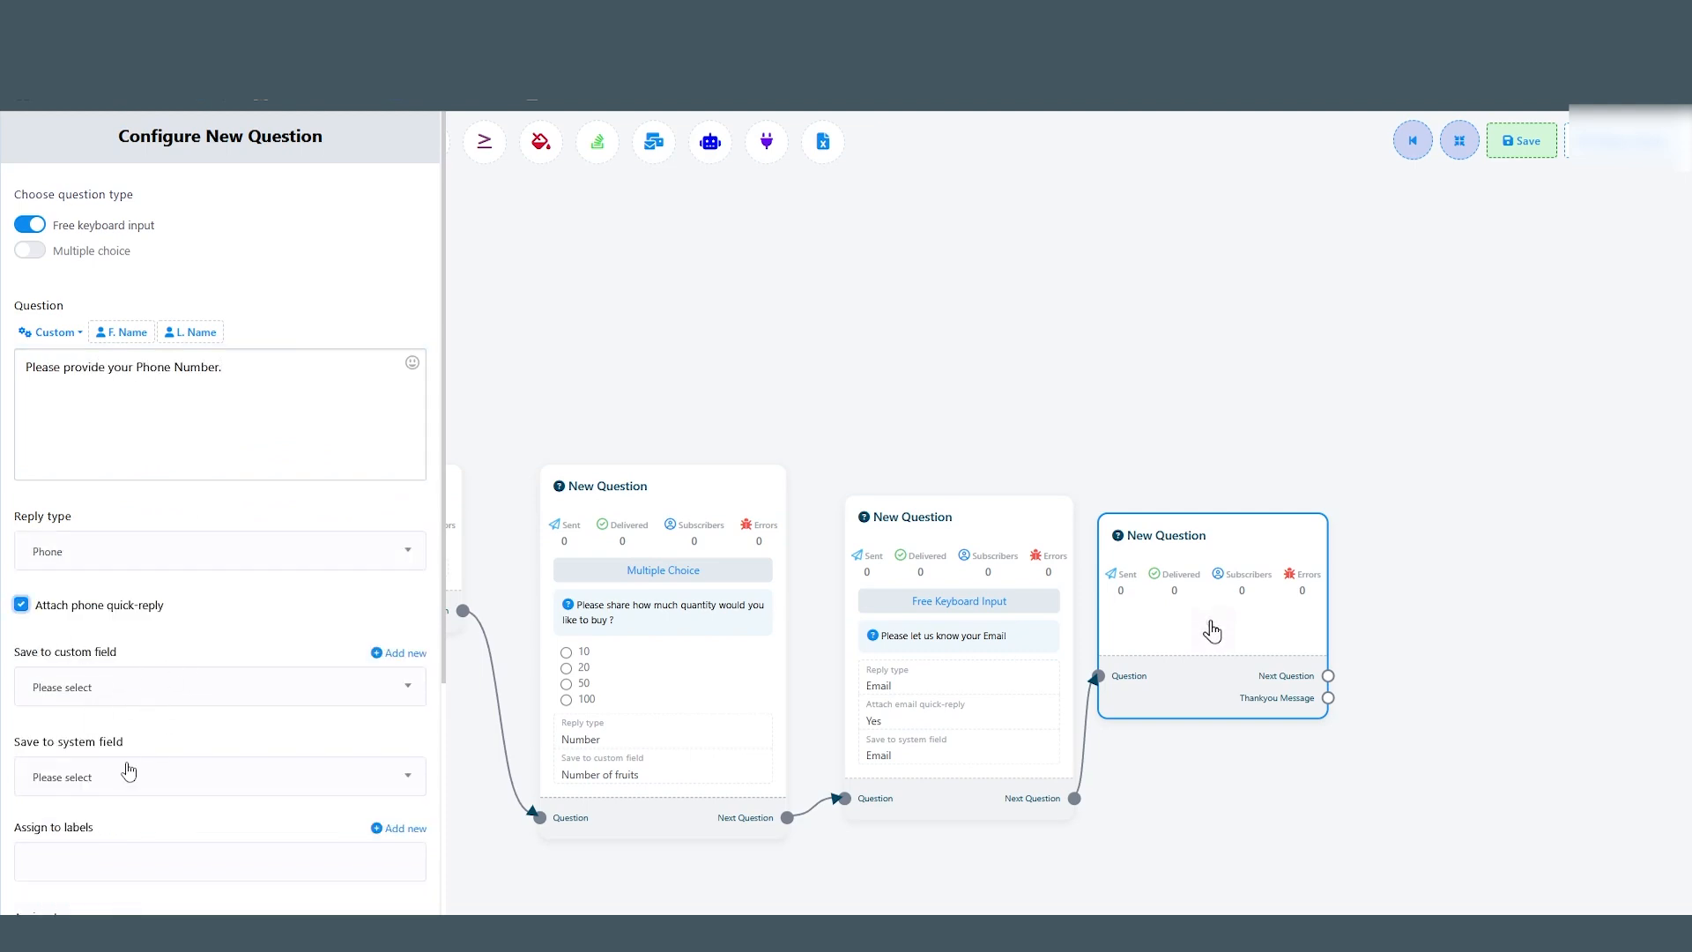
scroll(128, 772, "down", 5)
left_click(35, 888)
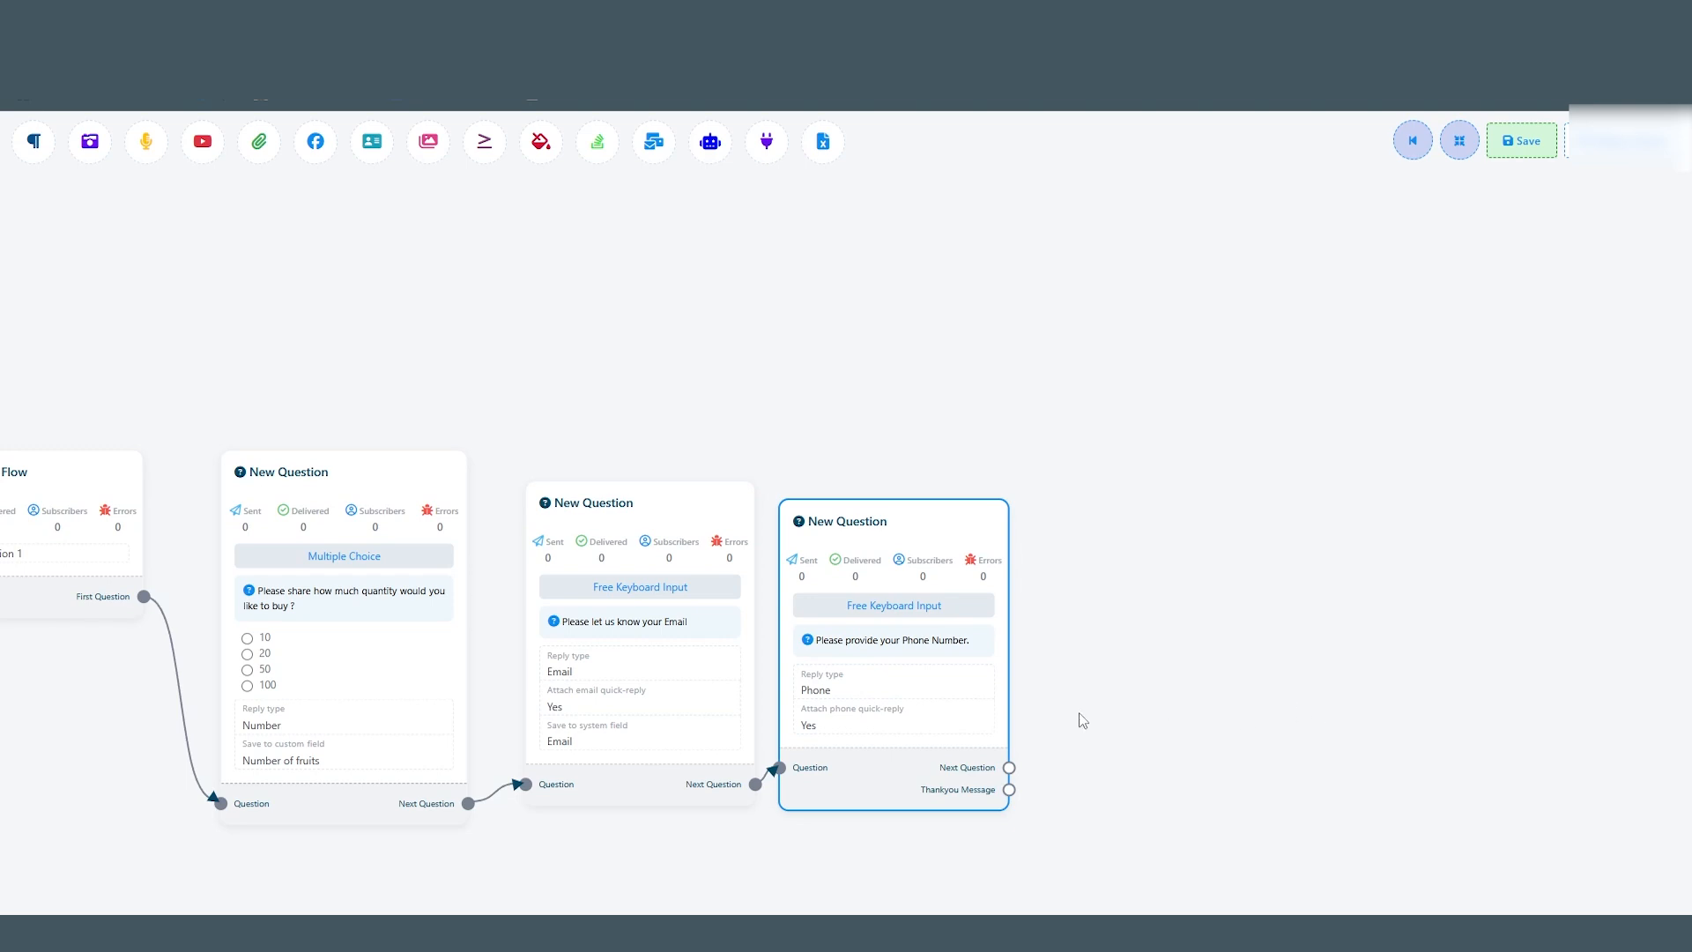
Reopen the phone number question, save its replies to the Phone system field, and save it again.
double_click(914, 668)
left_click(152, 686)
left_click(108, 779)
left_click(88, 686)
scroll(80, 749, "down", 5)
left_click(37, 893)
Add a free keyboard input question after the phone number question with the text "Also share your location please".
left_click_drag(1097, 675, 825, 725)
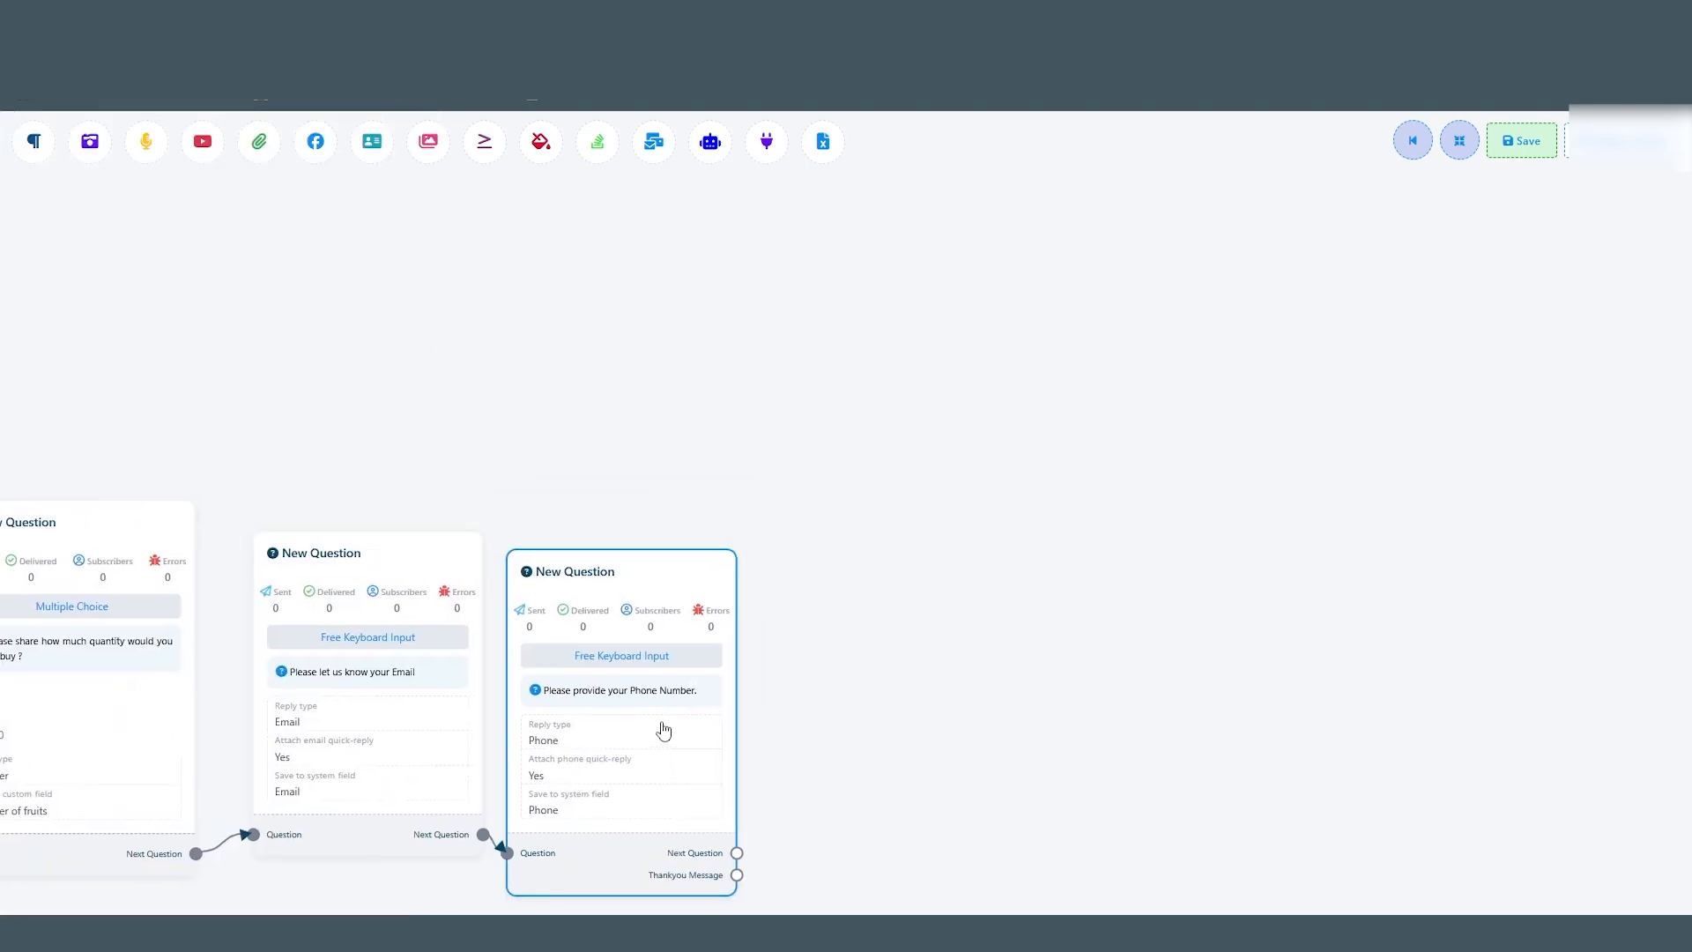
left_click_drag(663, 730, 680, 681)
left_click_drag(753, 804, 903, 625)
left_click(141, 383)
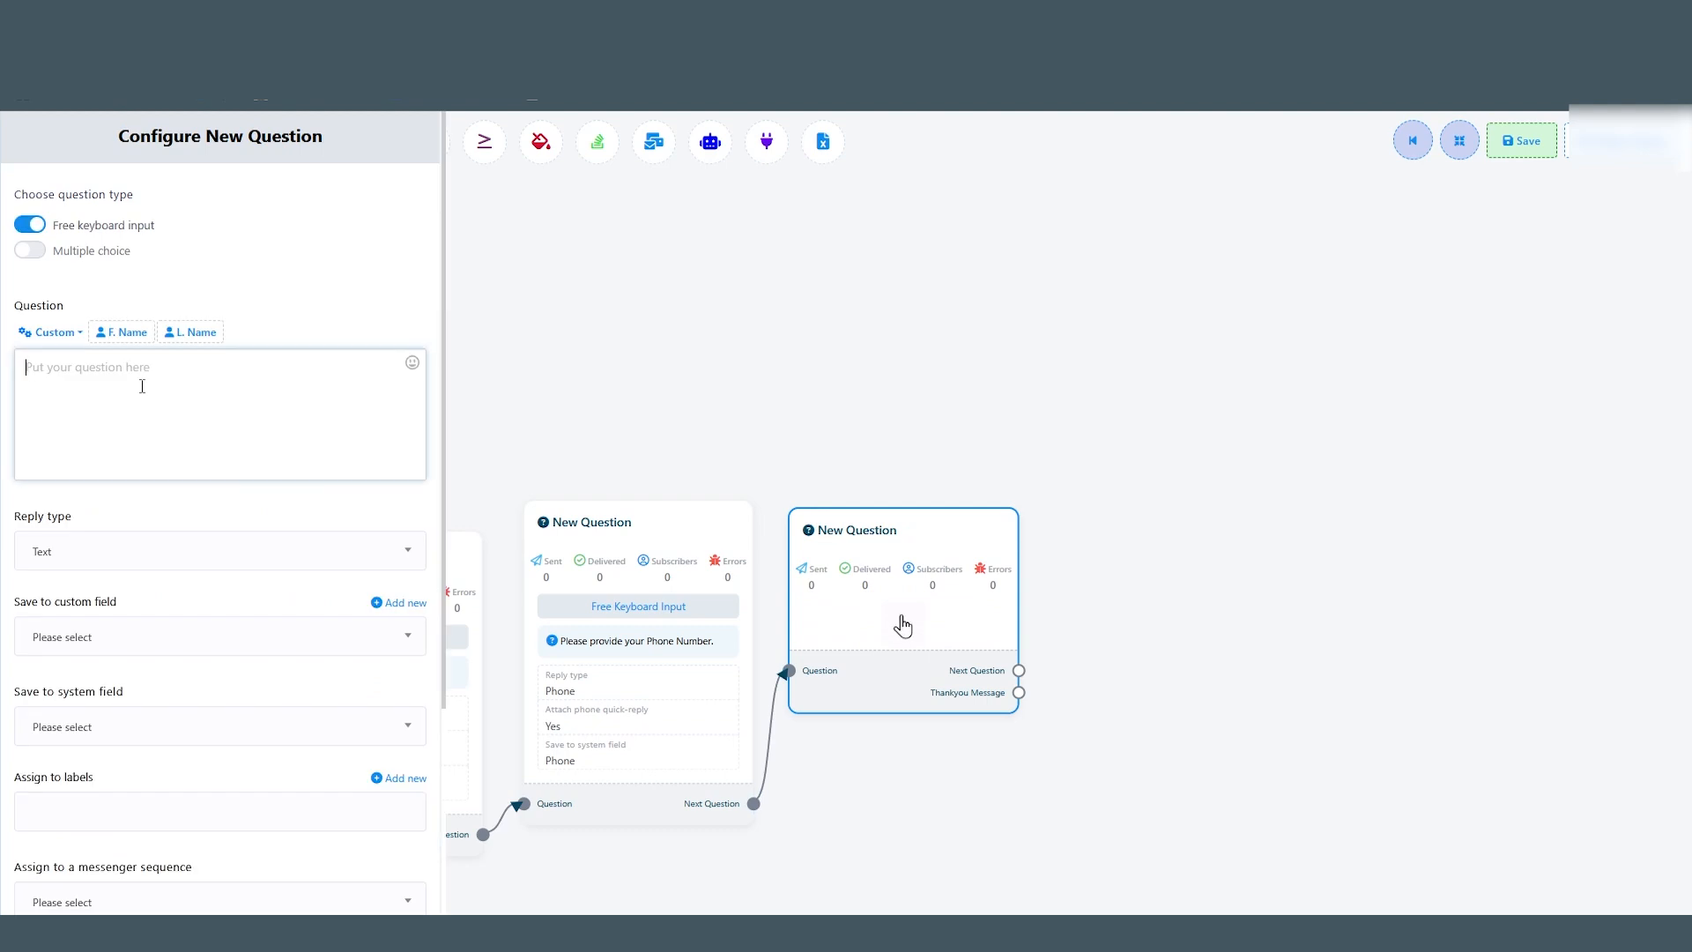
type("Also share your location please")
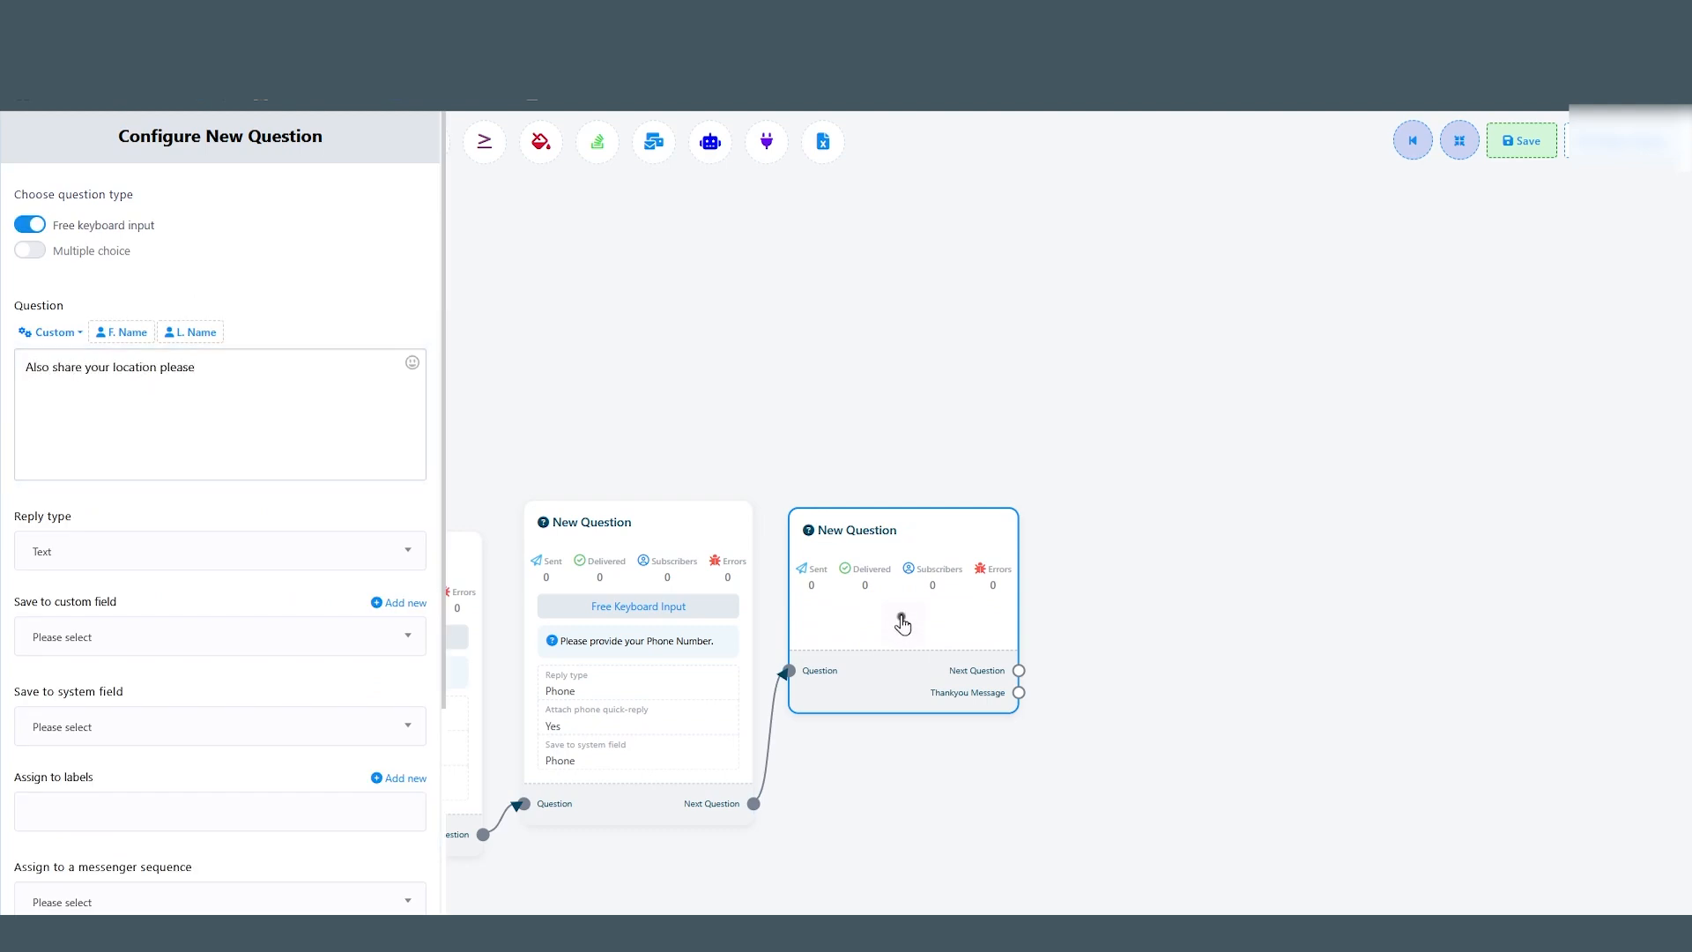
Set the location question's reply type to Text, save replies to the Location system field, and save the question.
left_click(132, 550)
scroll(133, 718, "down", 1)
scroll(150, 740, "up", 1)
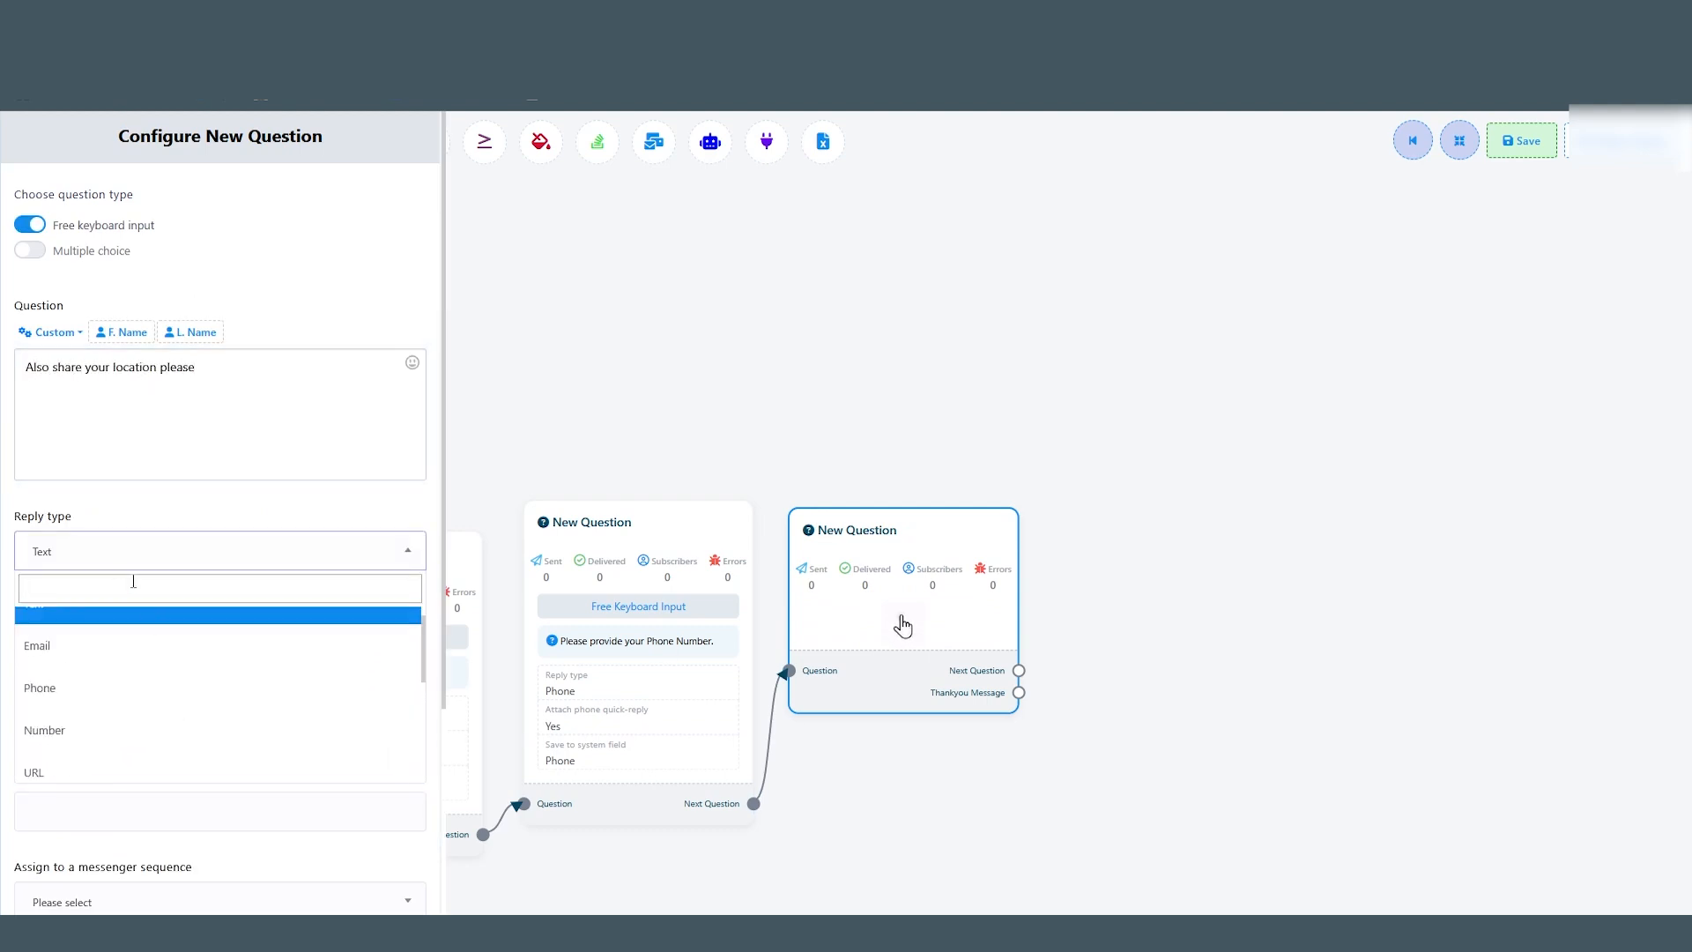
left_click(132, 555)
left_click(145, 636)
left_click(172, 735)
scroll(208, 670, "down", 1)
left_click(103, 545)
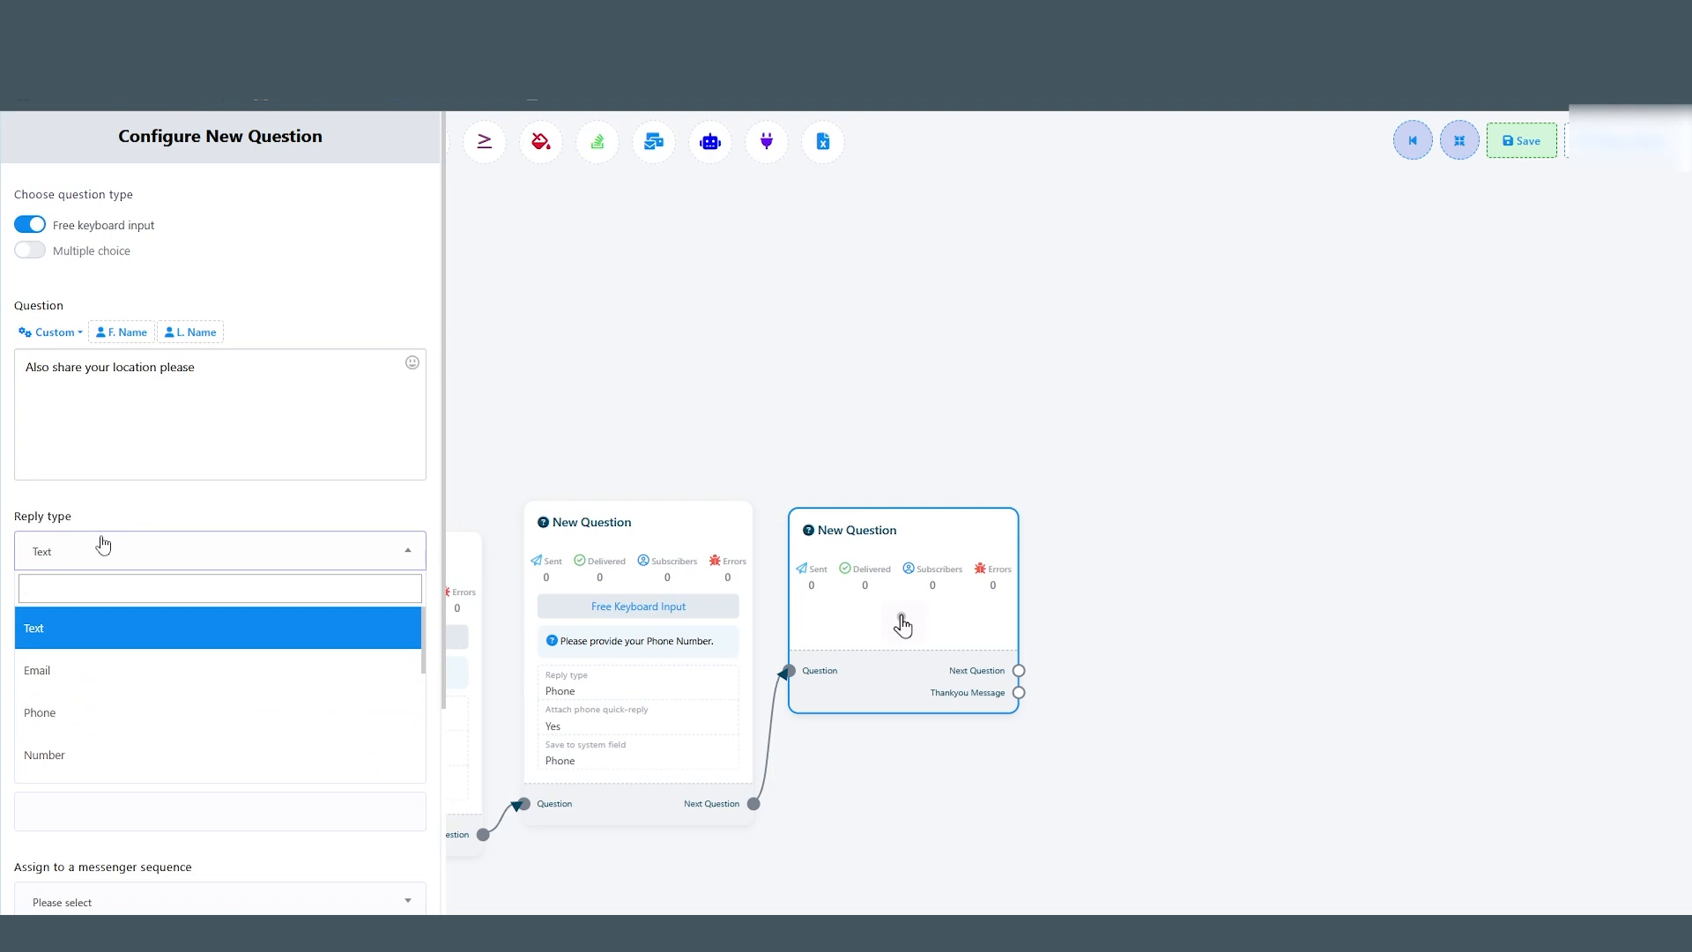
left_click(103, 627)
scroll(103, 627, "down", 5)
left_click(38, 892)
Add a thank-you text to the location question: "Alright, Thankyou for sharing your information, Your order is confirmed. Our agent will call you soon".
left_click_drag(758, 396, 614, 445)
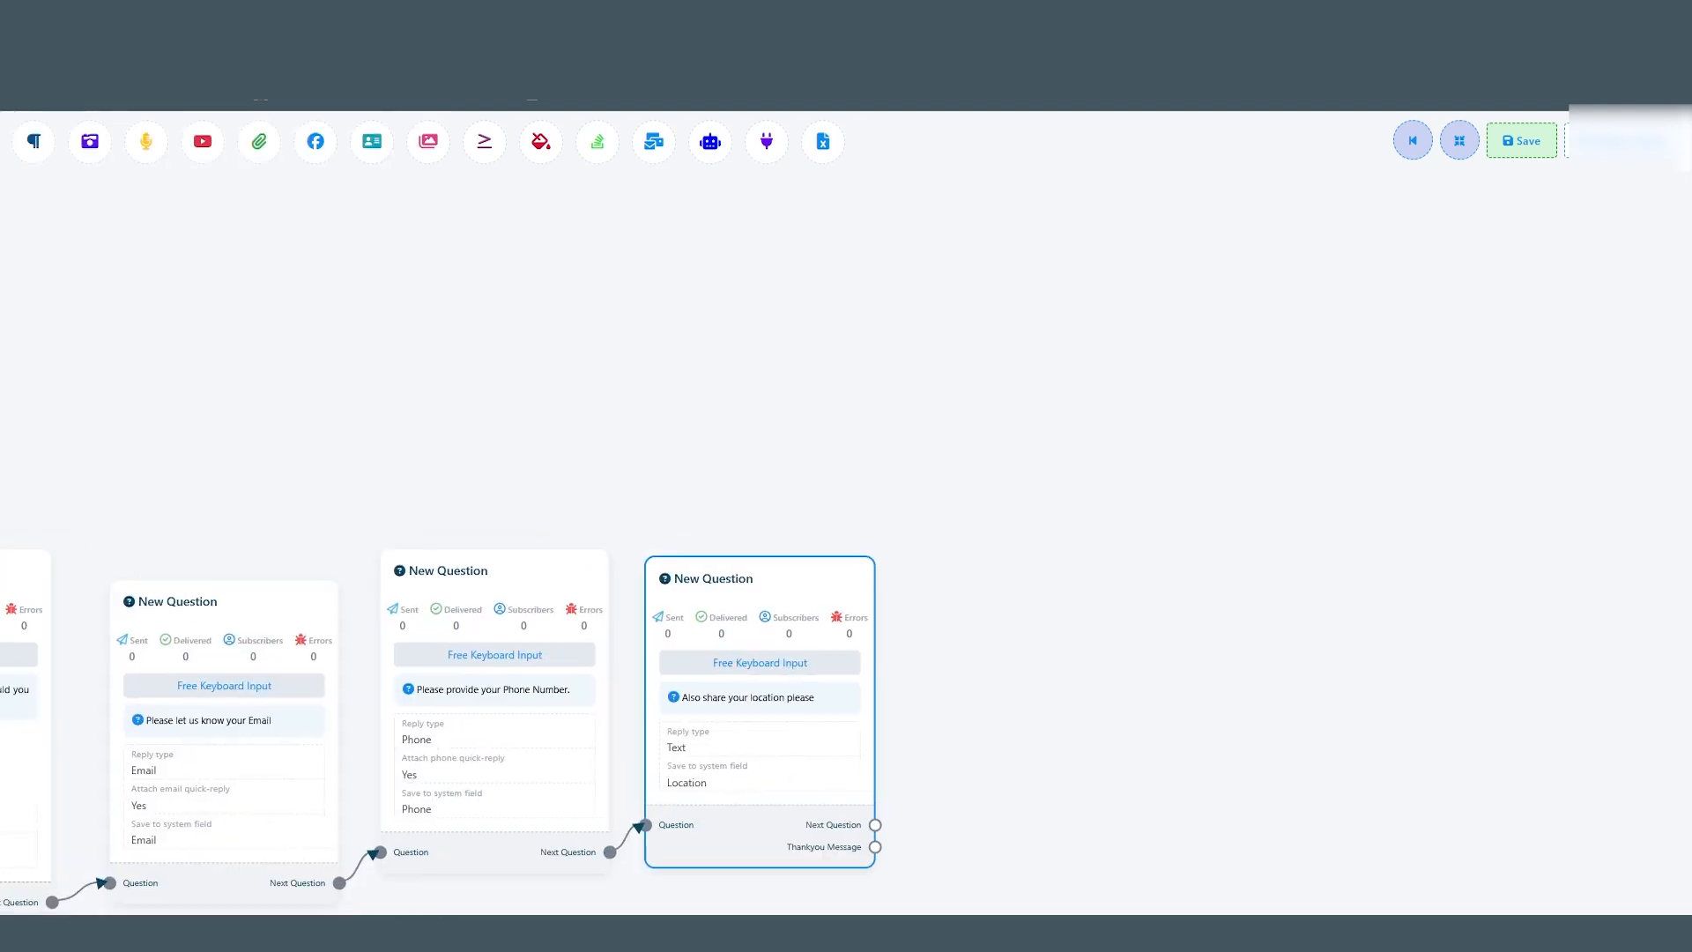
left_click_drag(875, 847, 1006, 563)
double_click(994, 626)
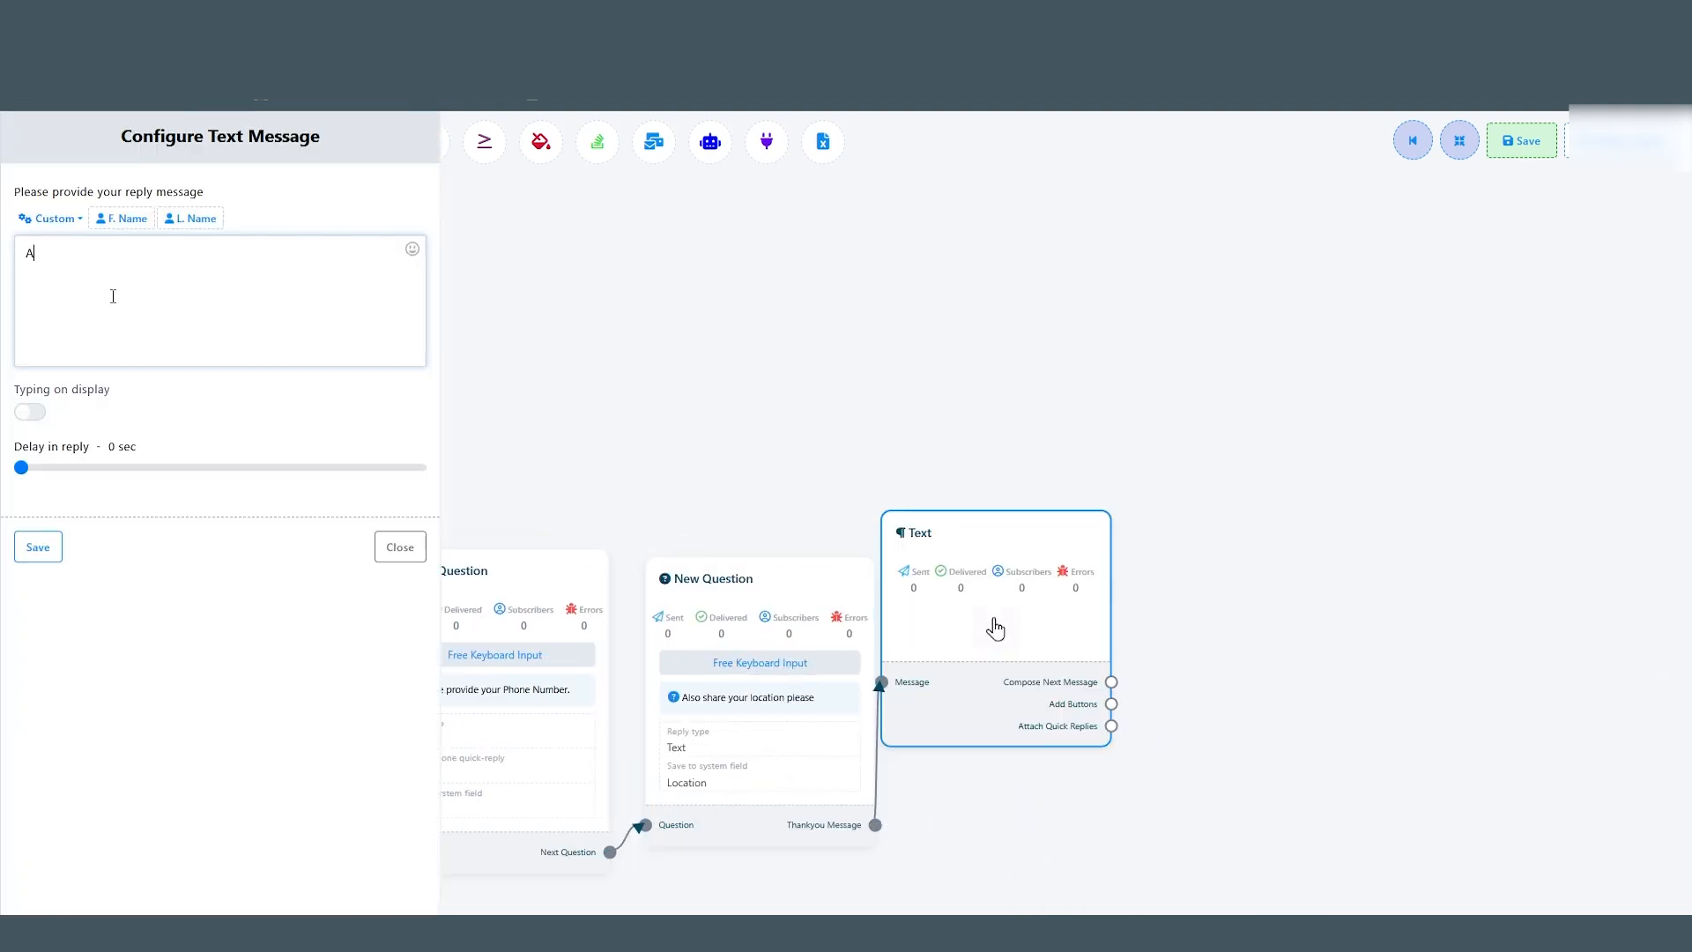
type("Alright, Thankyou for sharing your information, Your order is confirmed. Our agent will call you soon")
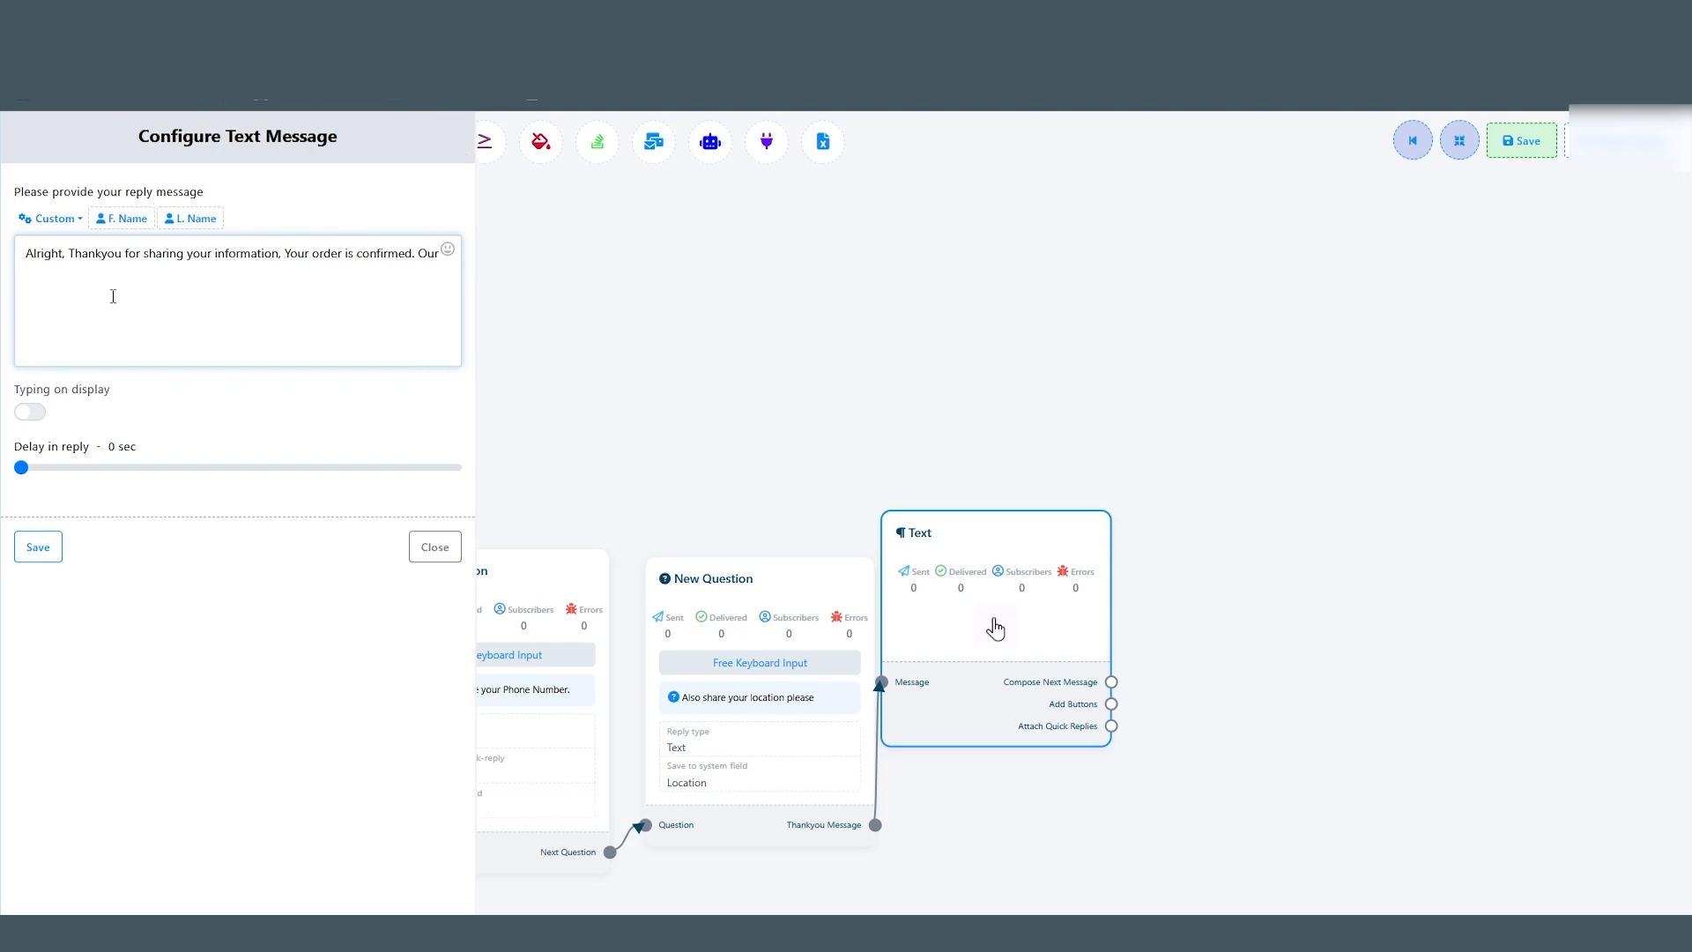
left_click(38, 547)
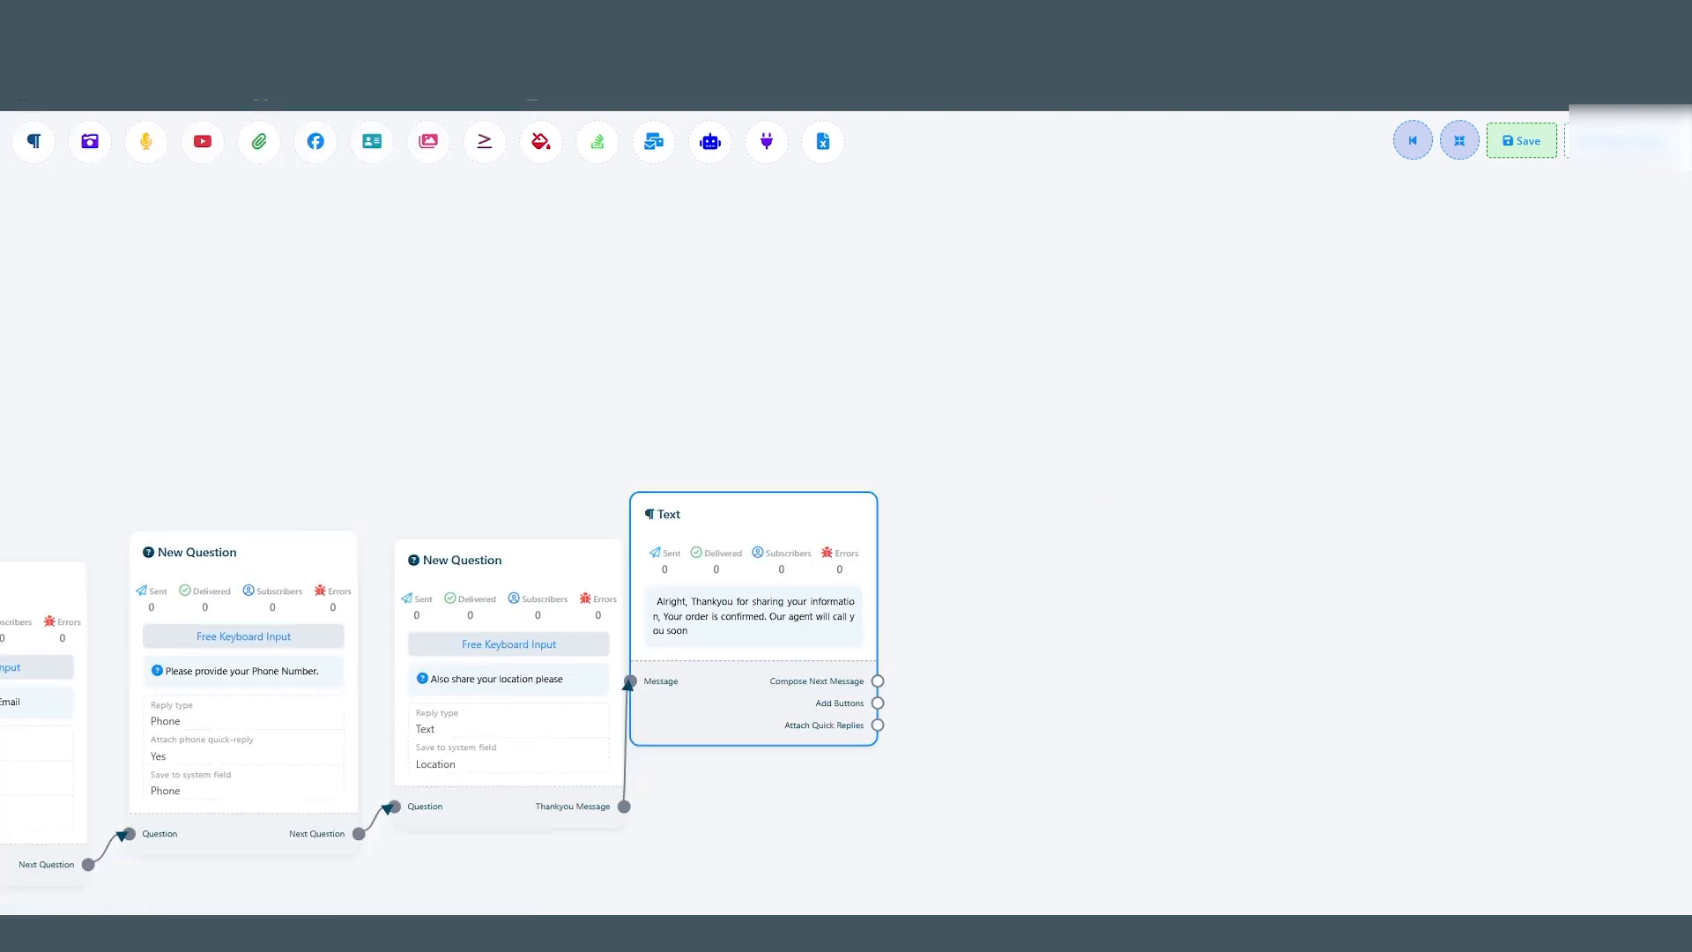
Move the User Input Flow block down so it sits level with the middle of the Buy Now buttons.
scroll(981, 610, "down", 8)
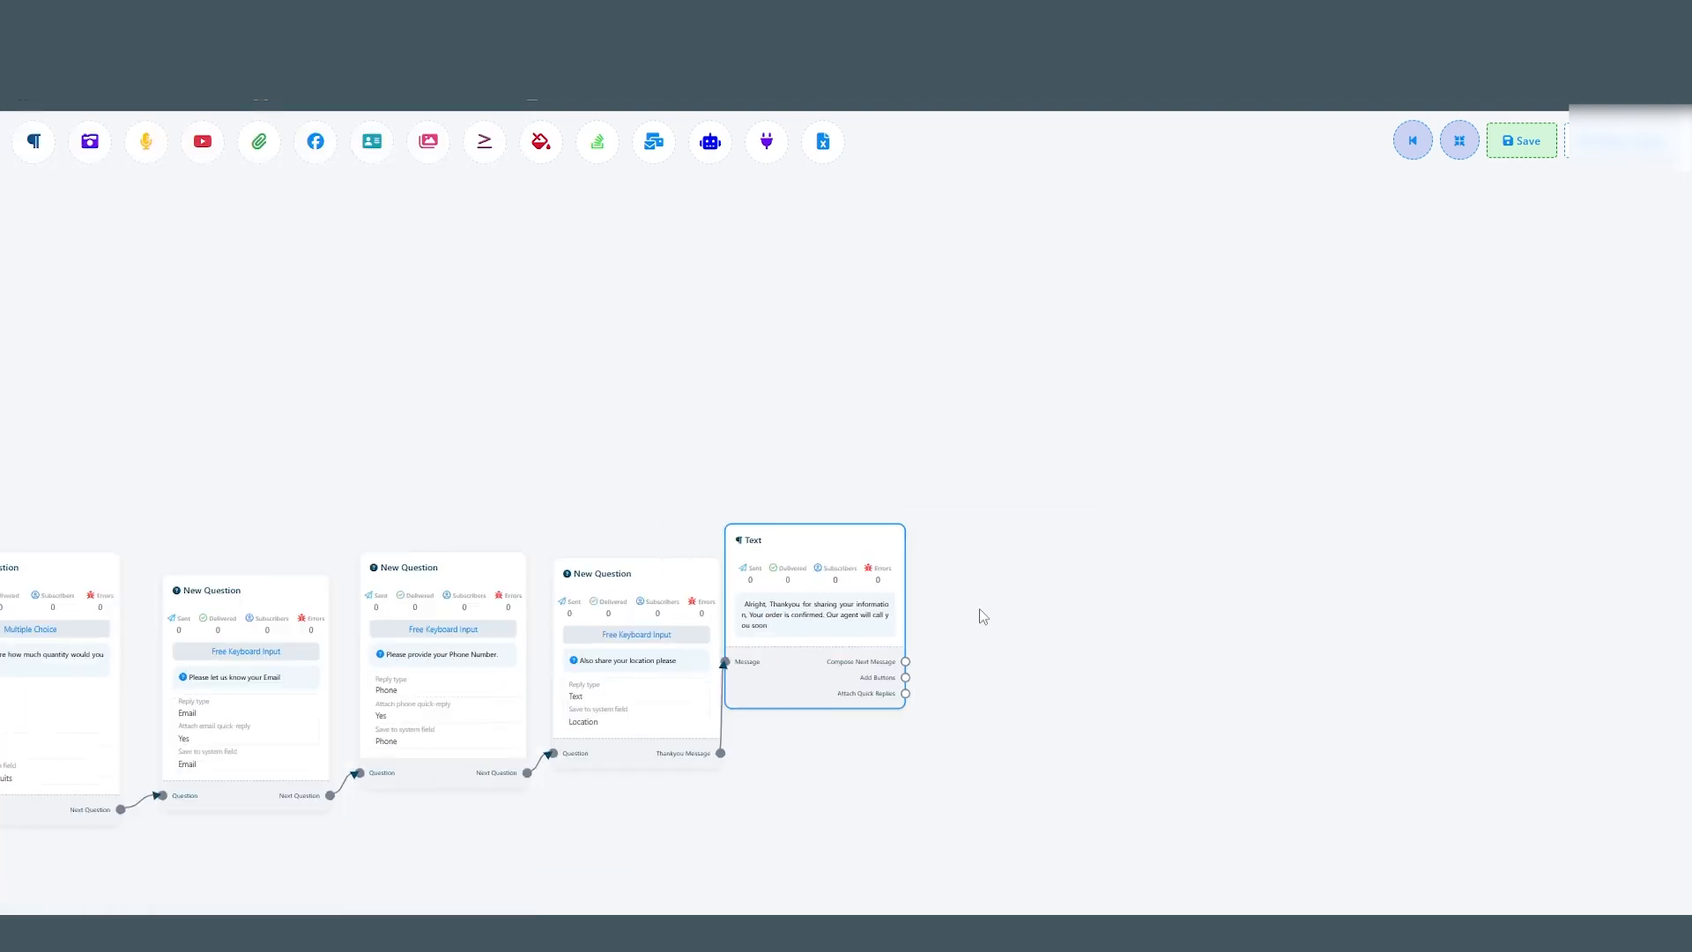
left_click_drag(601, 747, 883, 517)
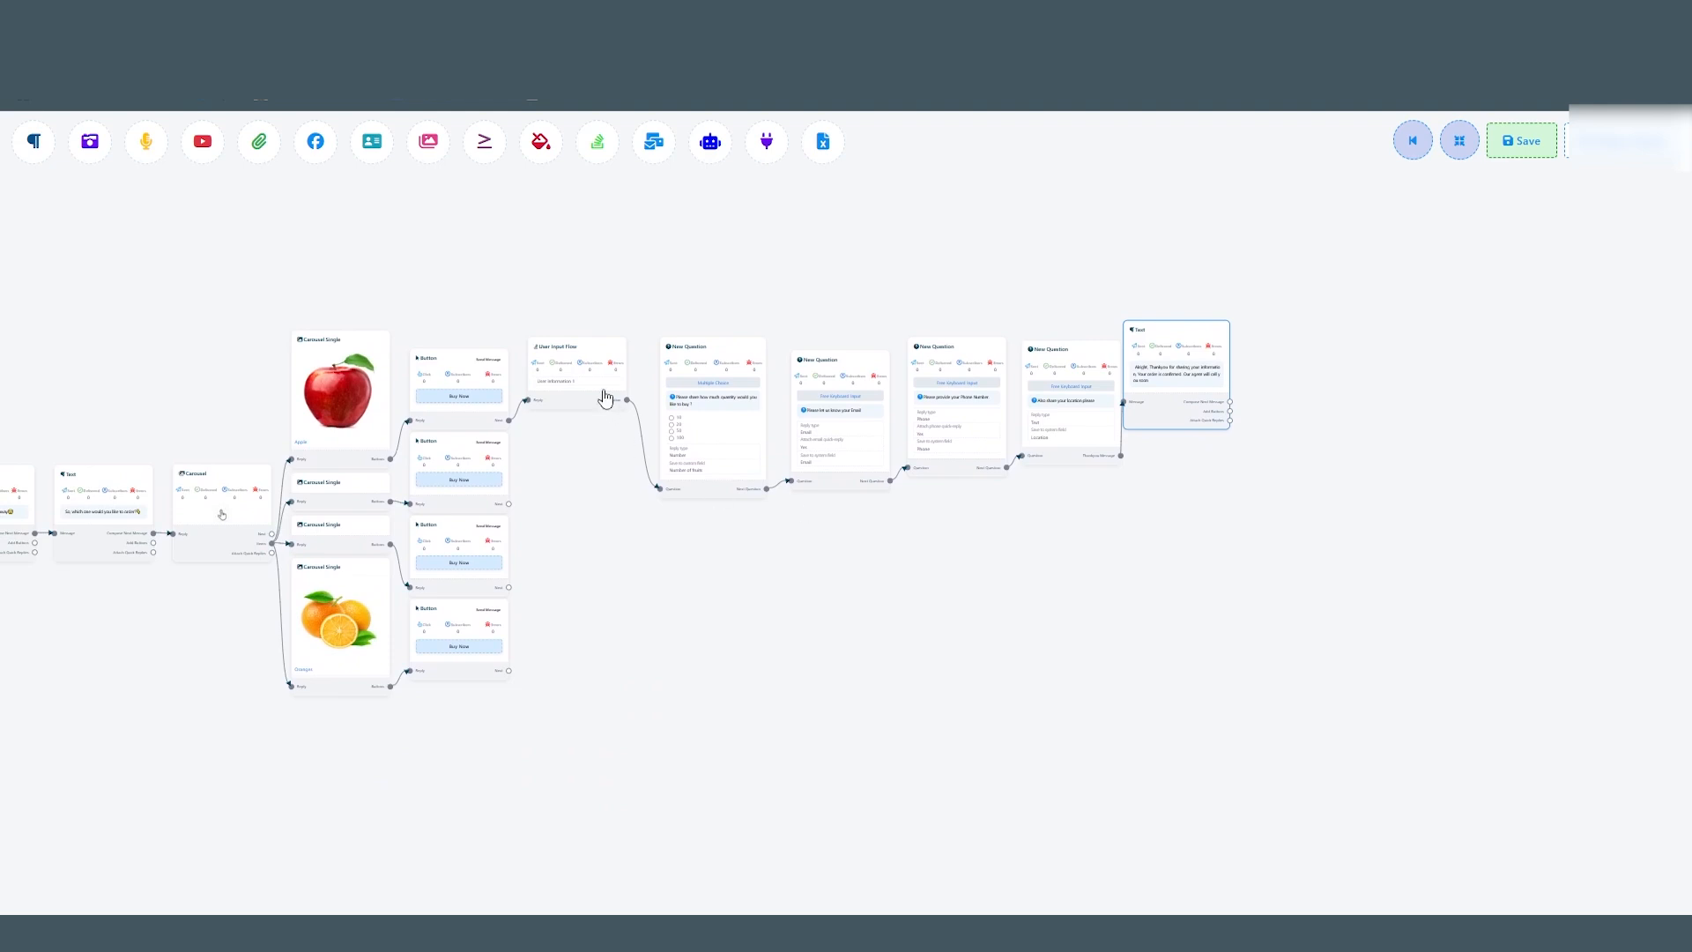
left_click_drag(603, 388, 610, 518)
scroll(623, 563, "up", 3)
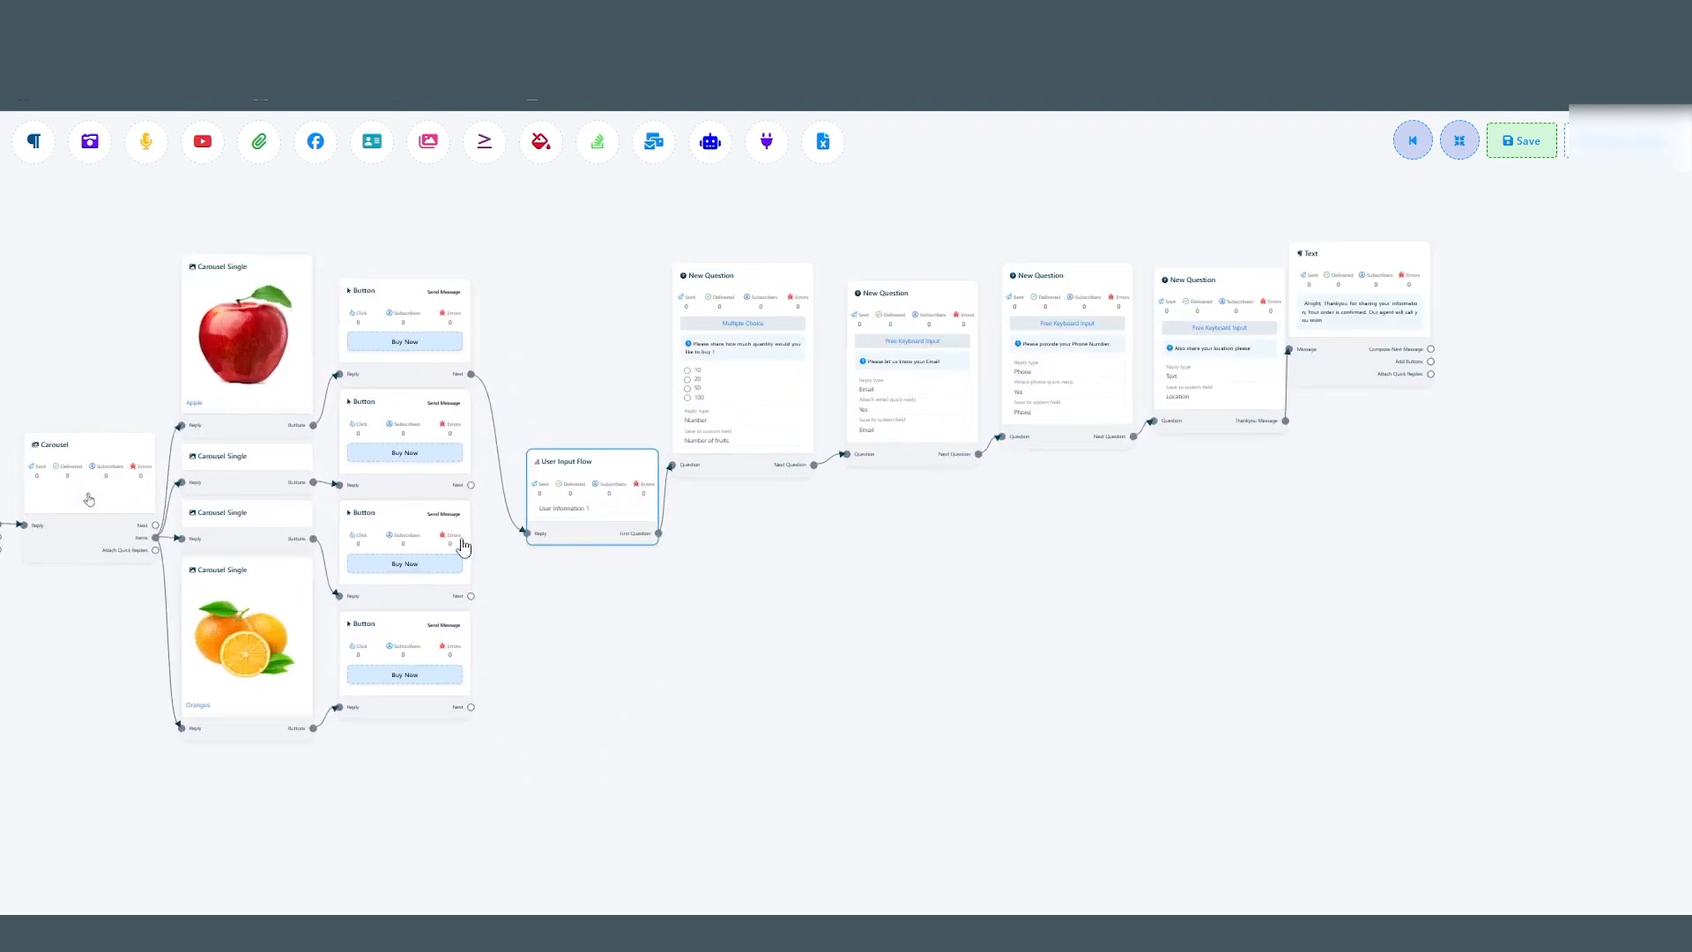
Connect the three remaining Buy Now buttons to the User Input Flow block.
left_click_drag(472, 485, 529, 535)
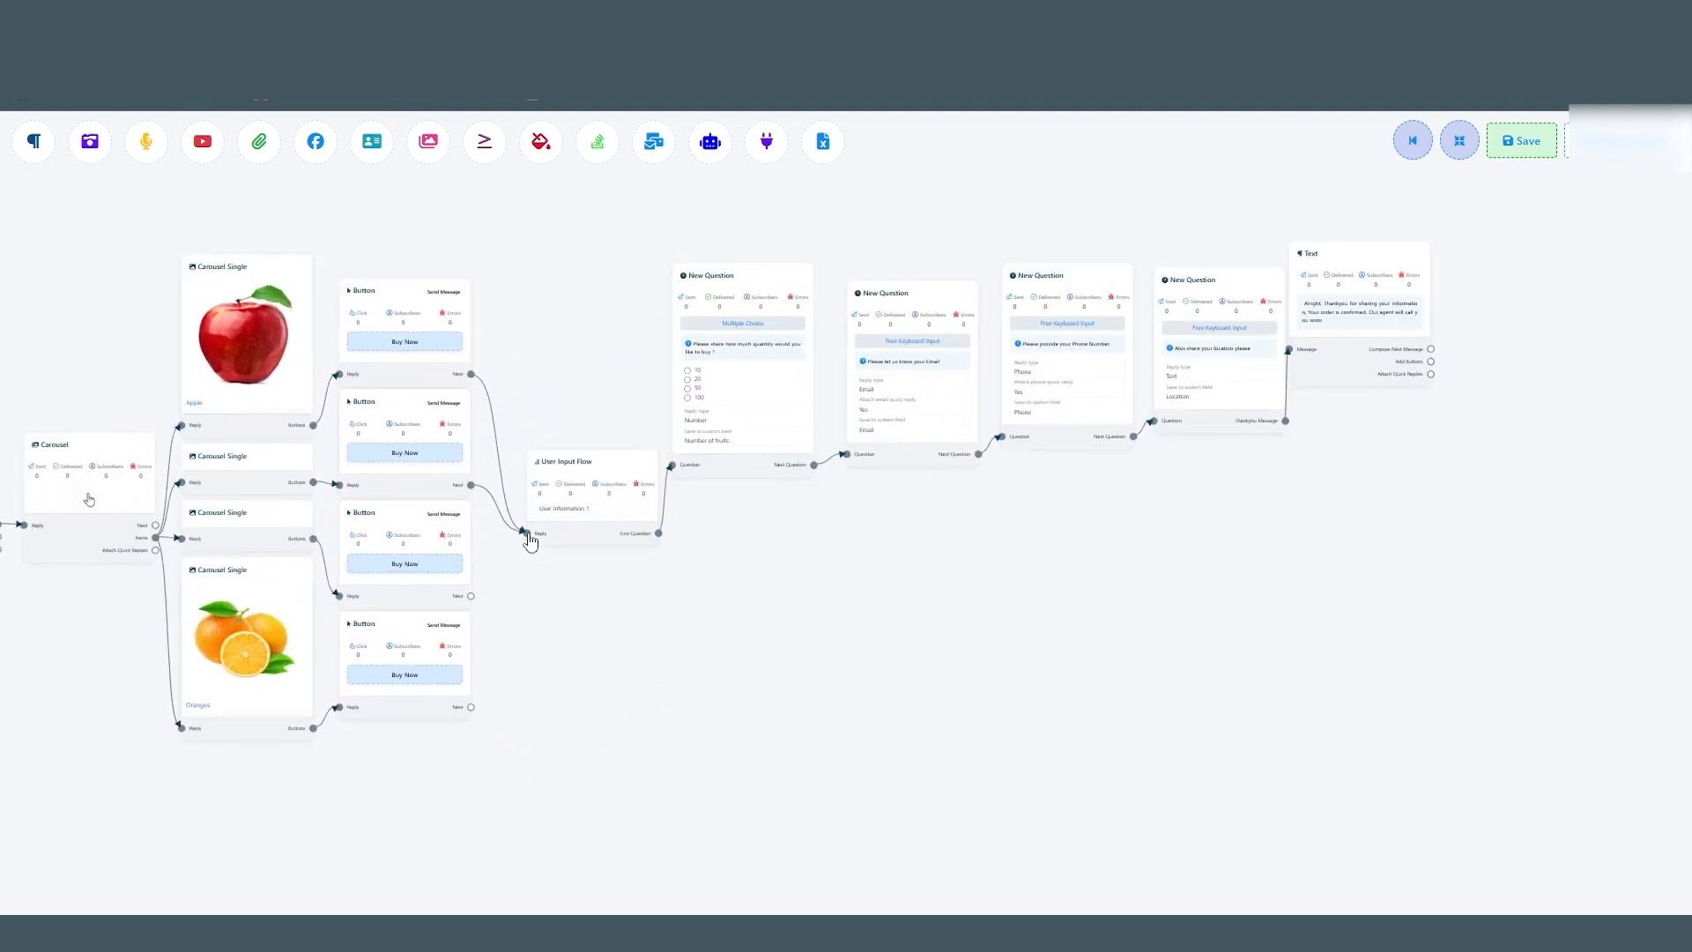
left_click_drag(471, 595, 529, 535)
left_click_drag(471, 707, 526, 536)
Move the Fresh vegetables button block lower, leaving more space below the Fresh fruits button.
scroll(742, 655, "down", 2)
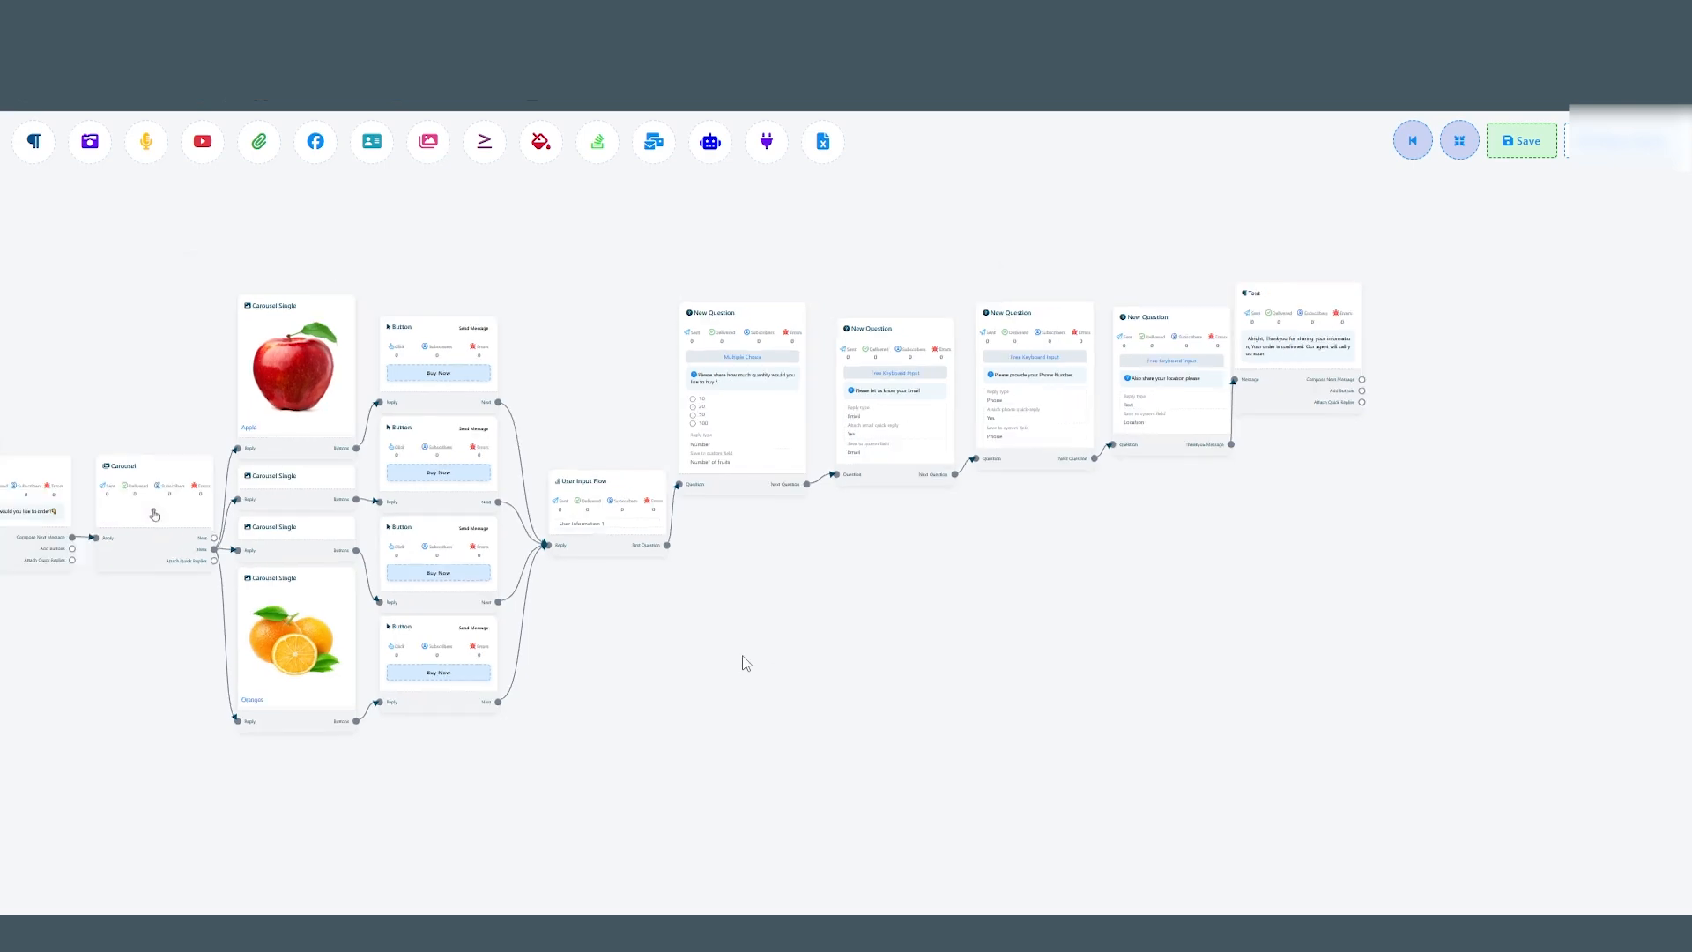
left_click_drag(659, 677, 1045, 670)
left_click_drag(307, 675, 669, 692)
scroll(669, 691, "up", 2)
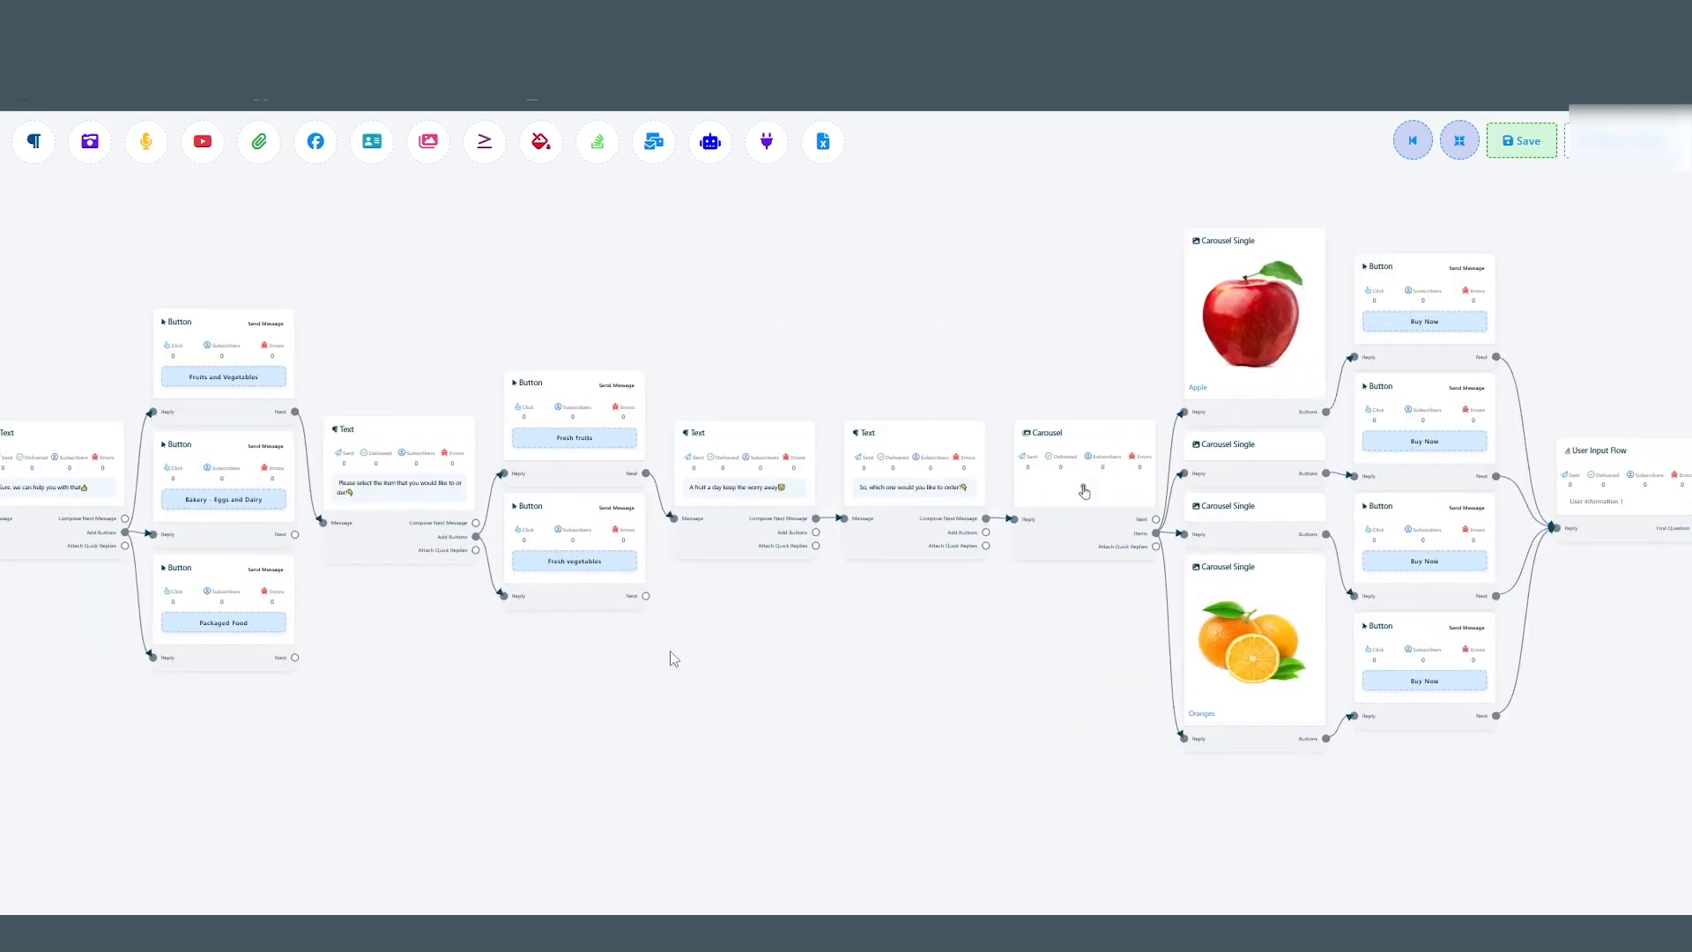
left_click_drag(578, 618, 601, 711)
scroll(737, 701, "up", 1)
scroll(740, 704, "up", 1)
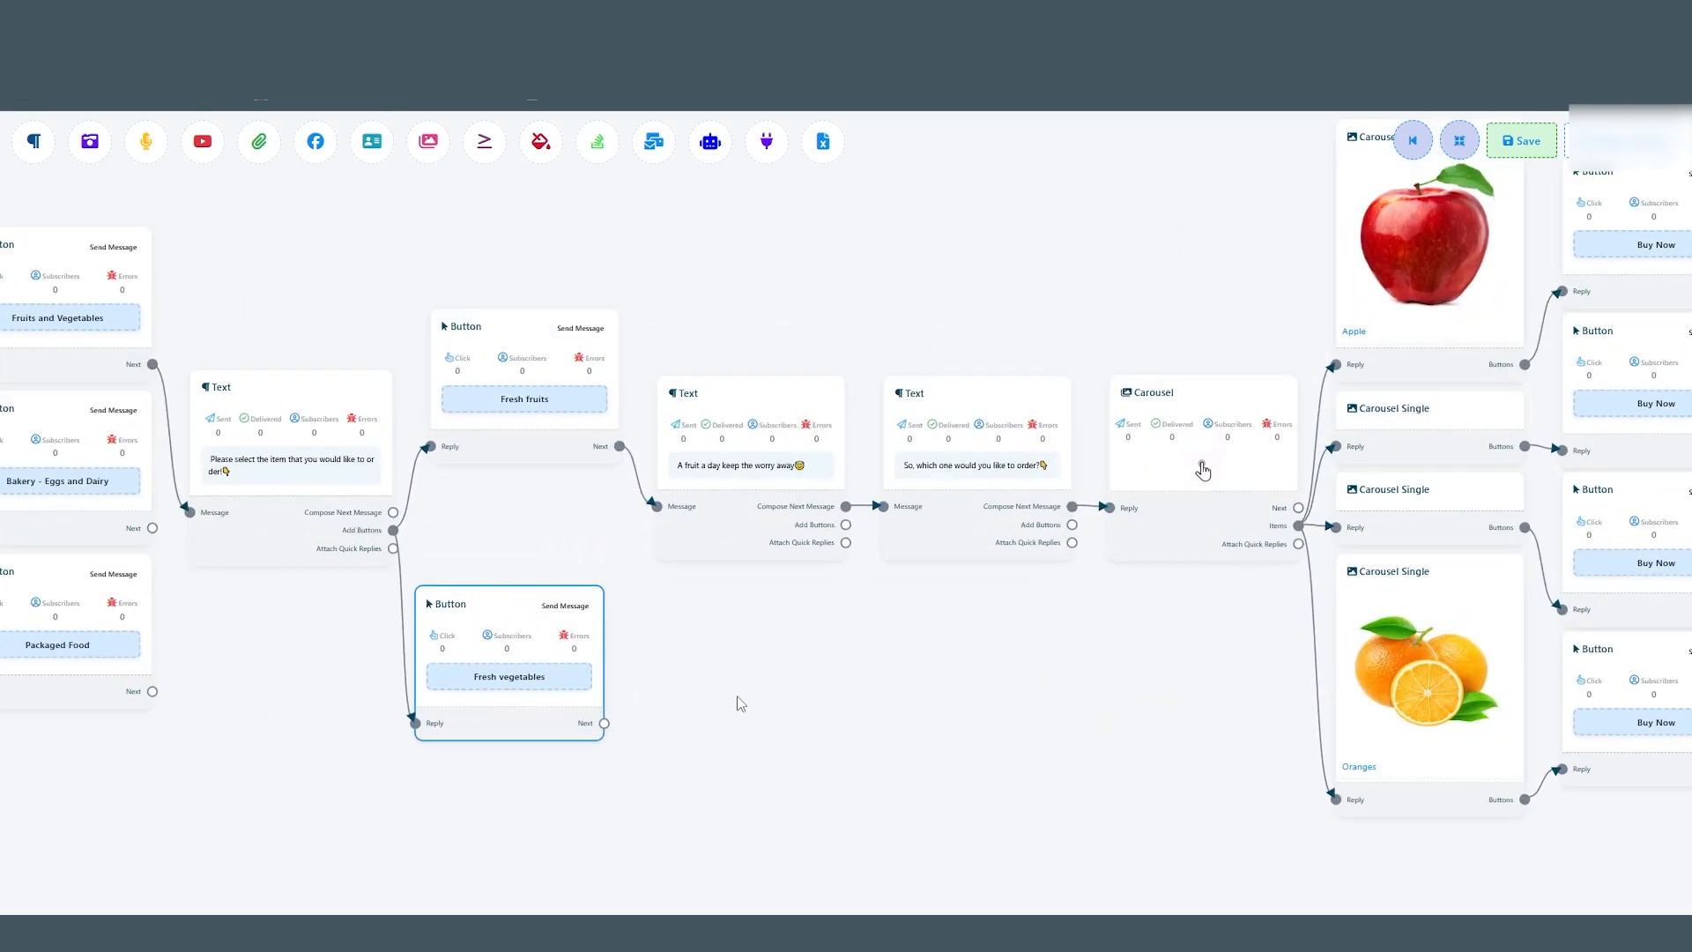
Save the completed bot flow.
scroll(740, 704, "down", 6)
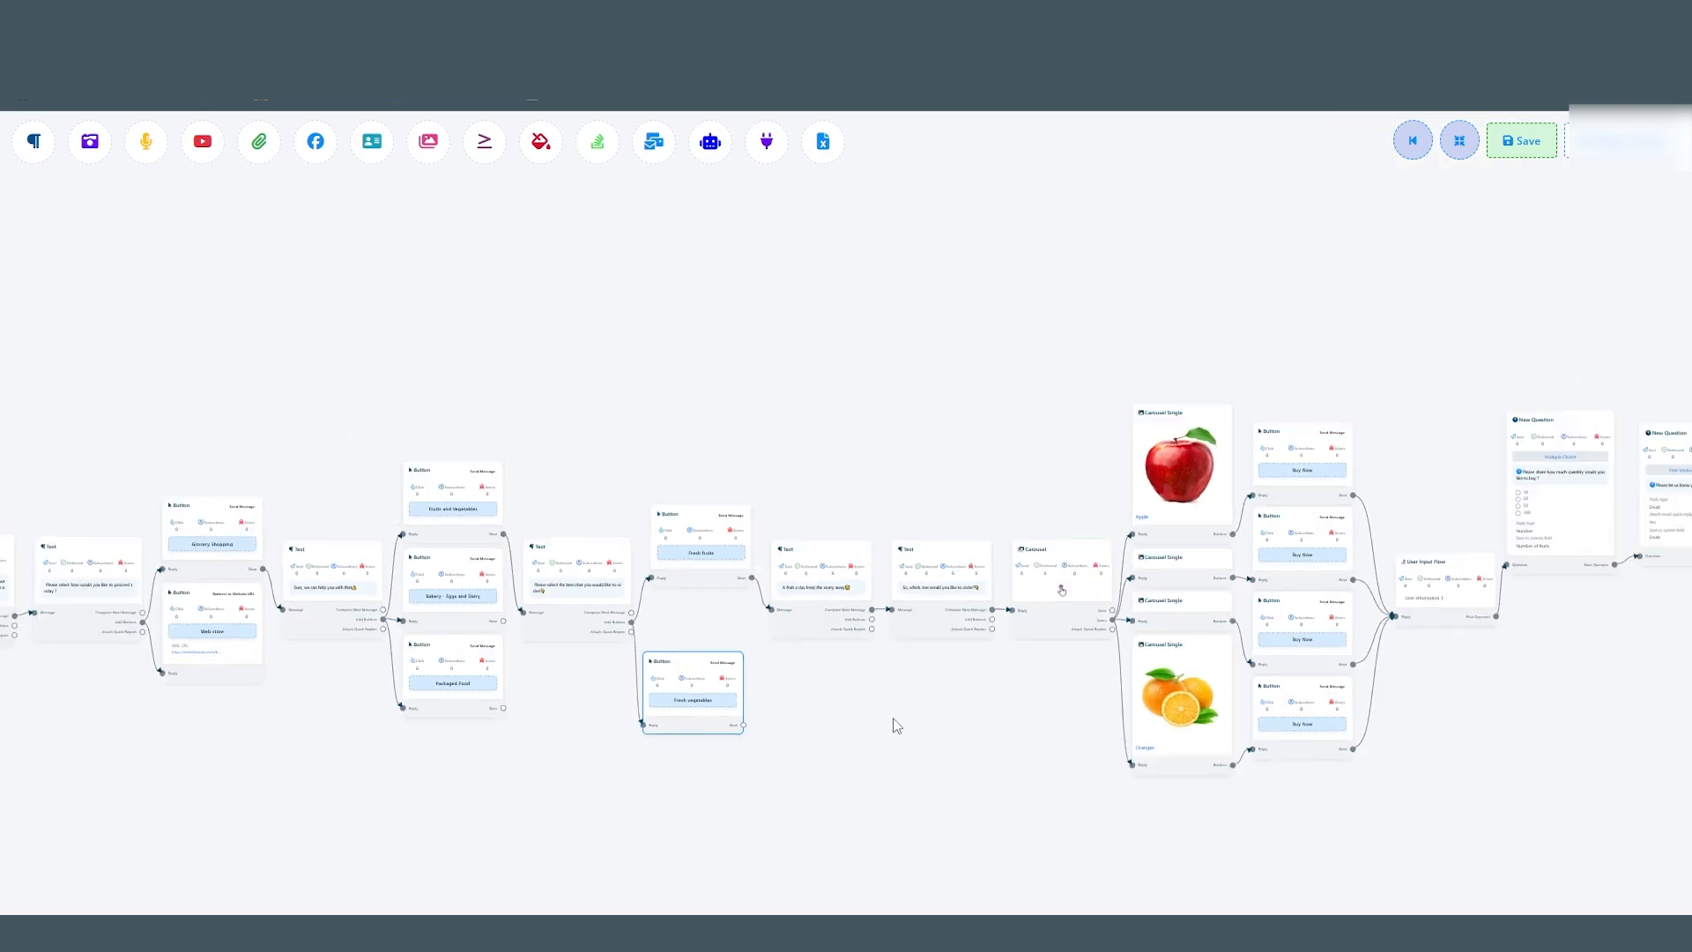
left_click_drag(1034, 806, 1089, 693)
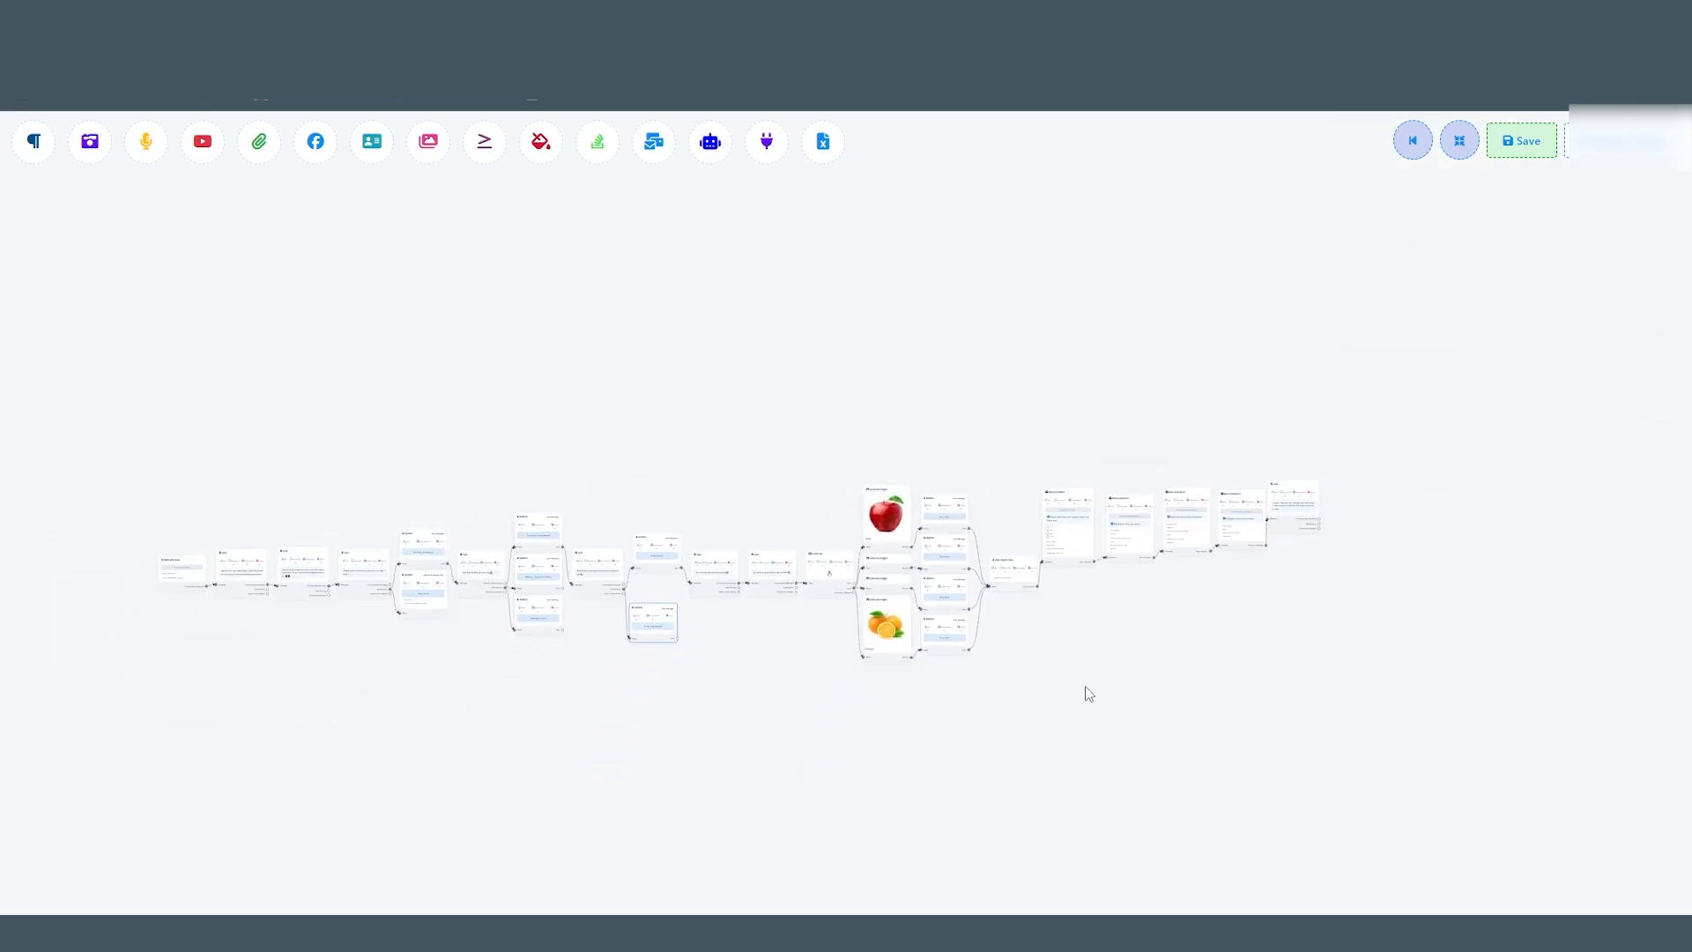
left_click(1510, 150)
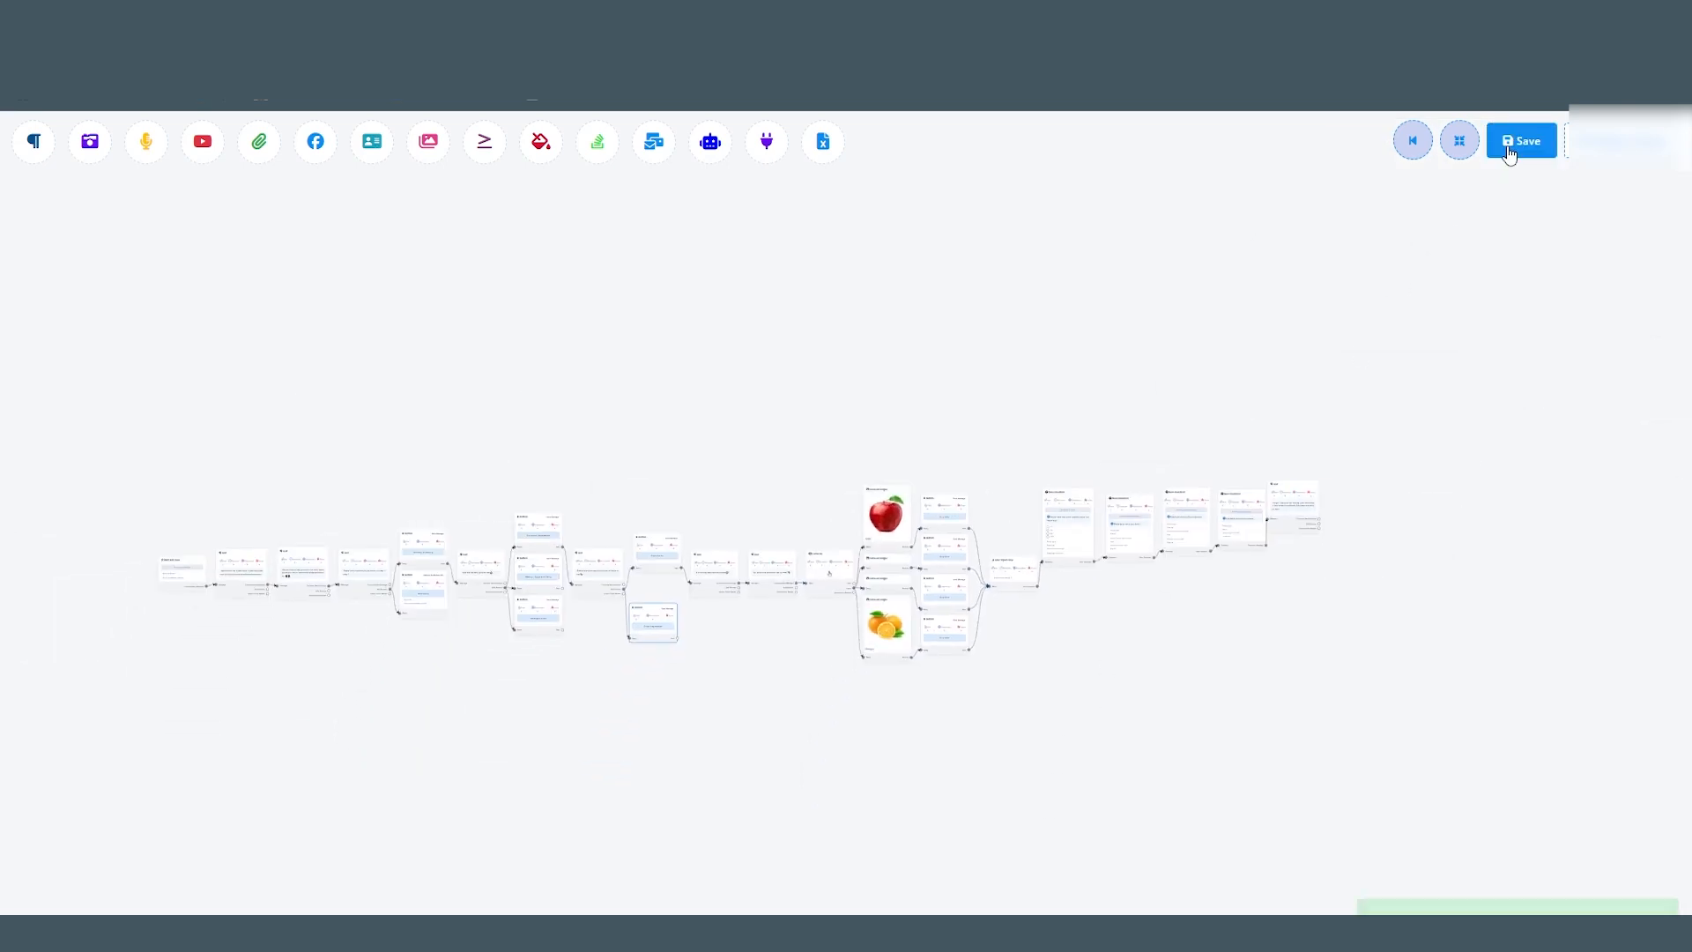